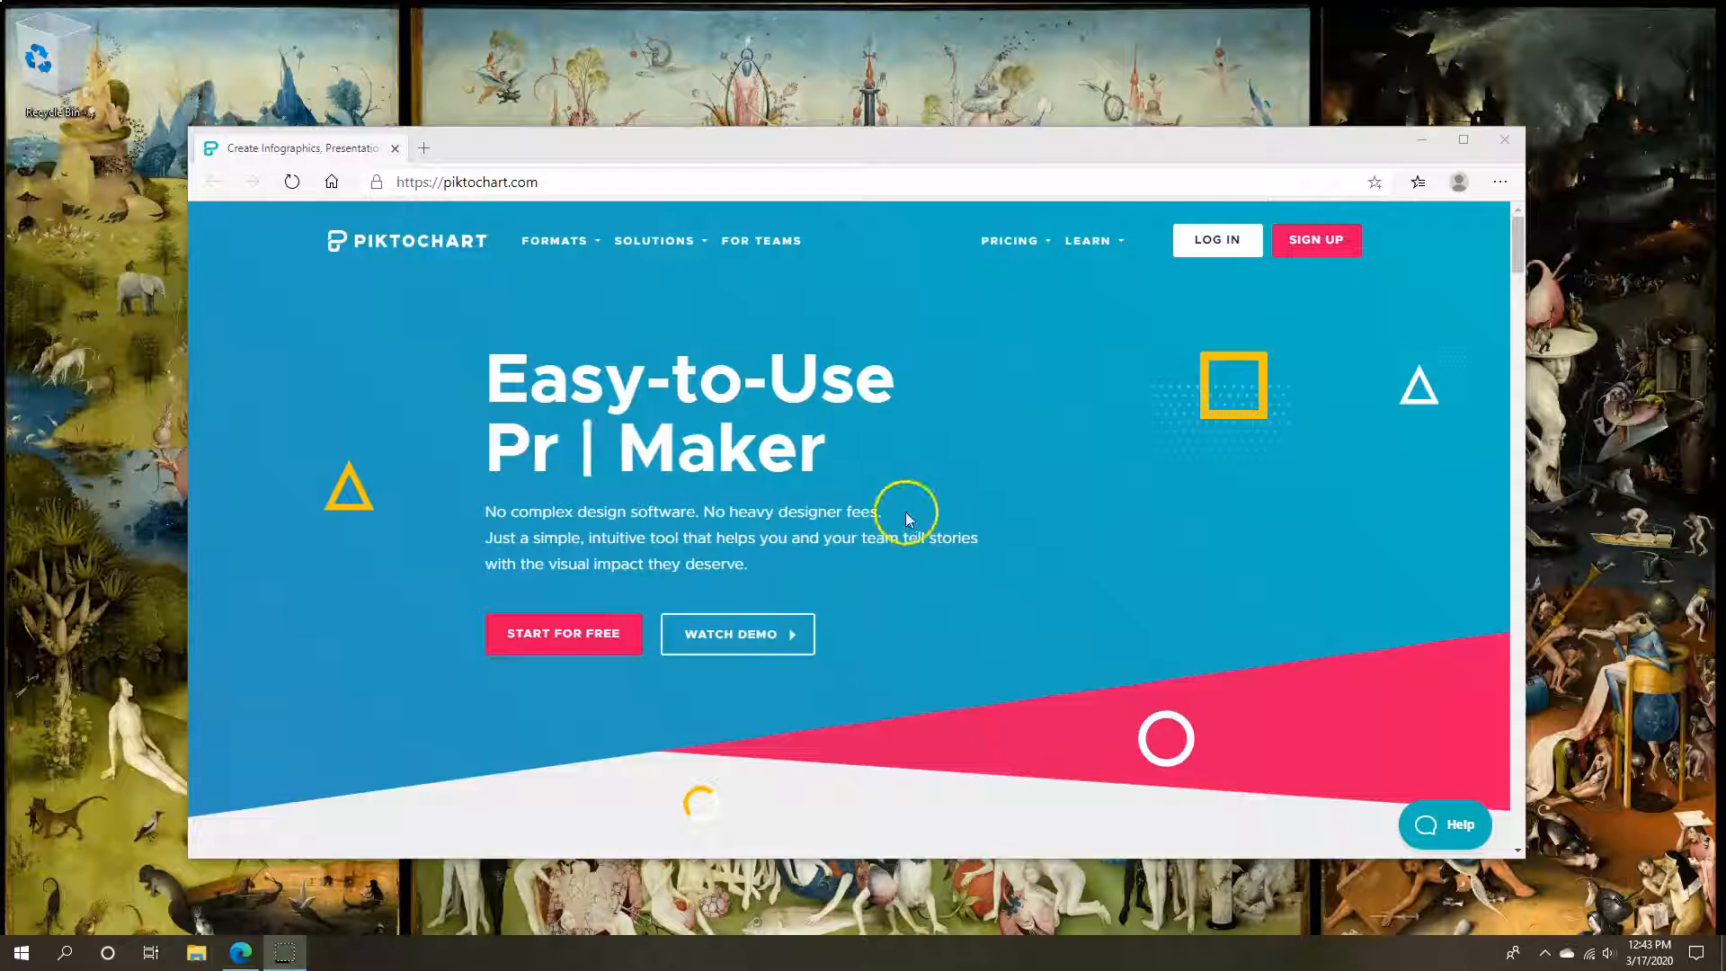
Sign in to Piktochart with a Google account and start creating a new visual
click(1216, 239)
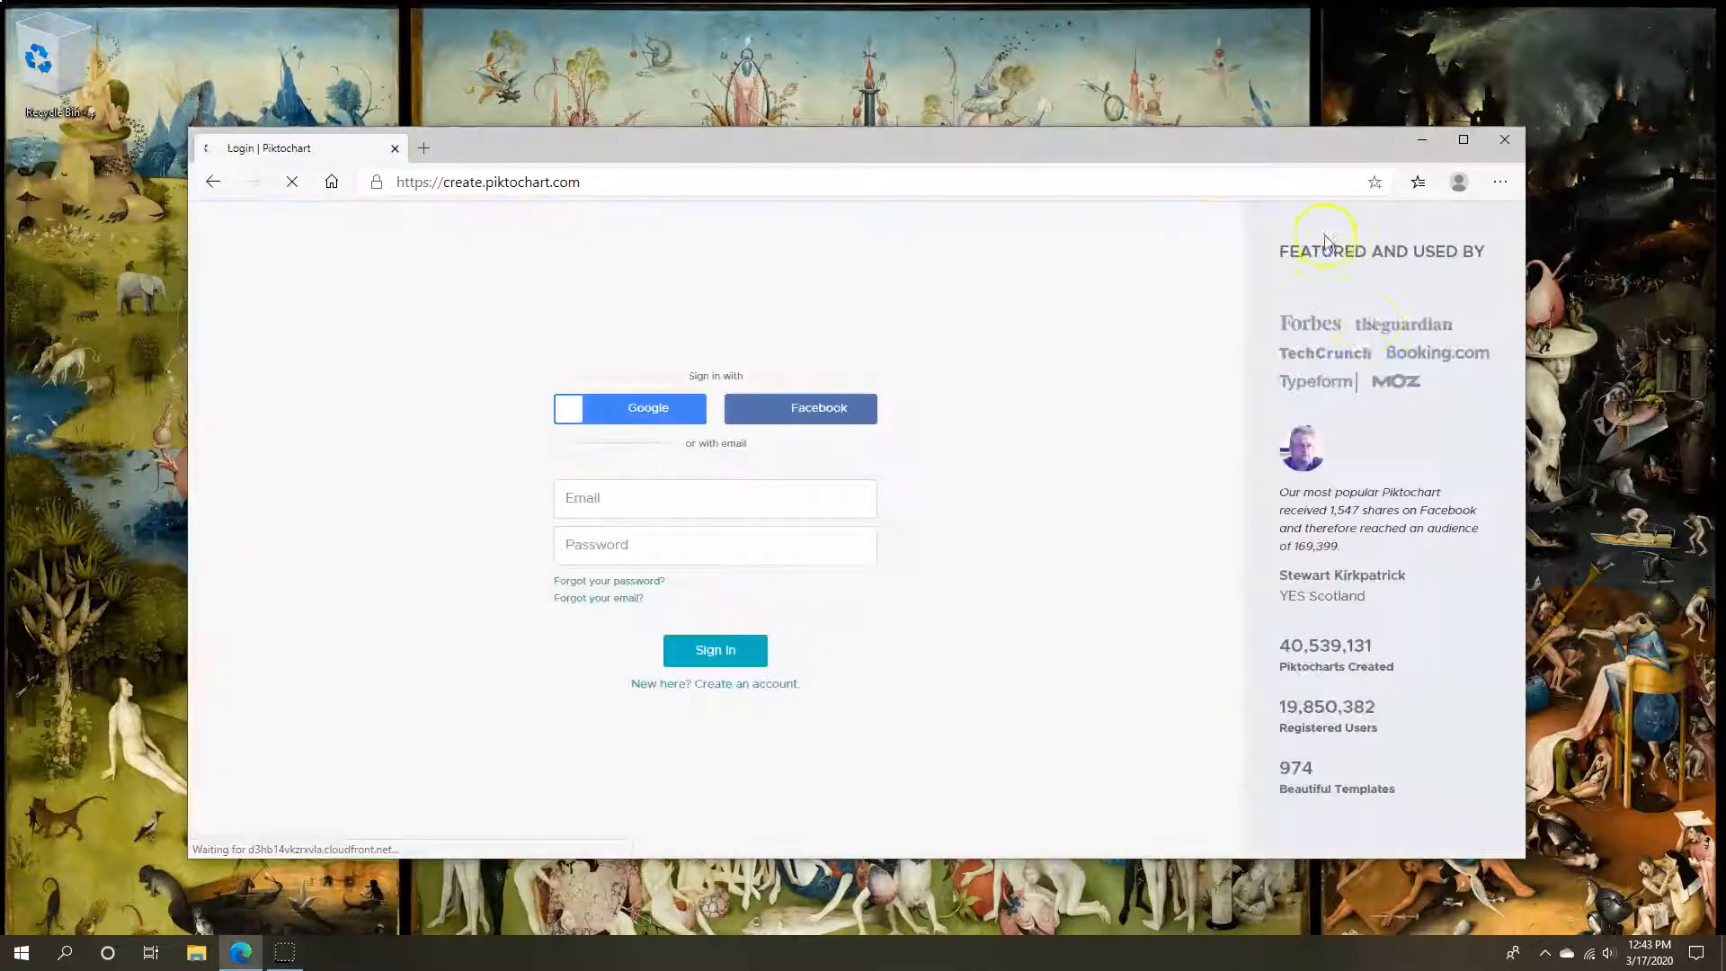
click(634, 428)
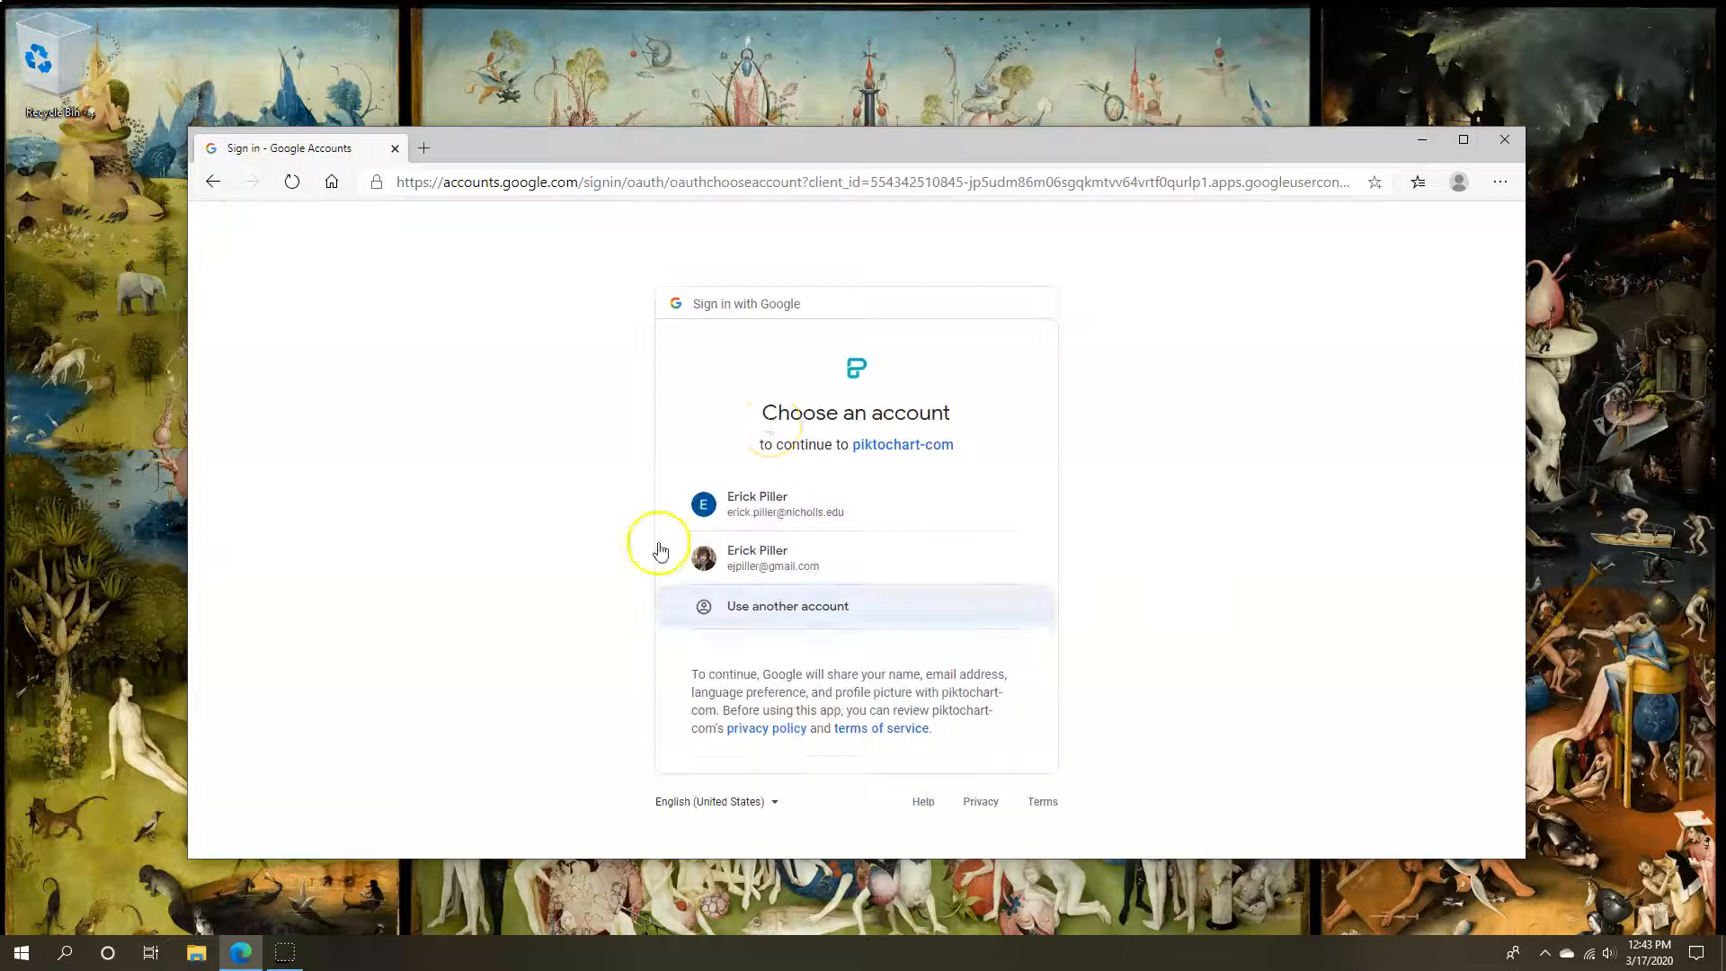
click(791, 508)
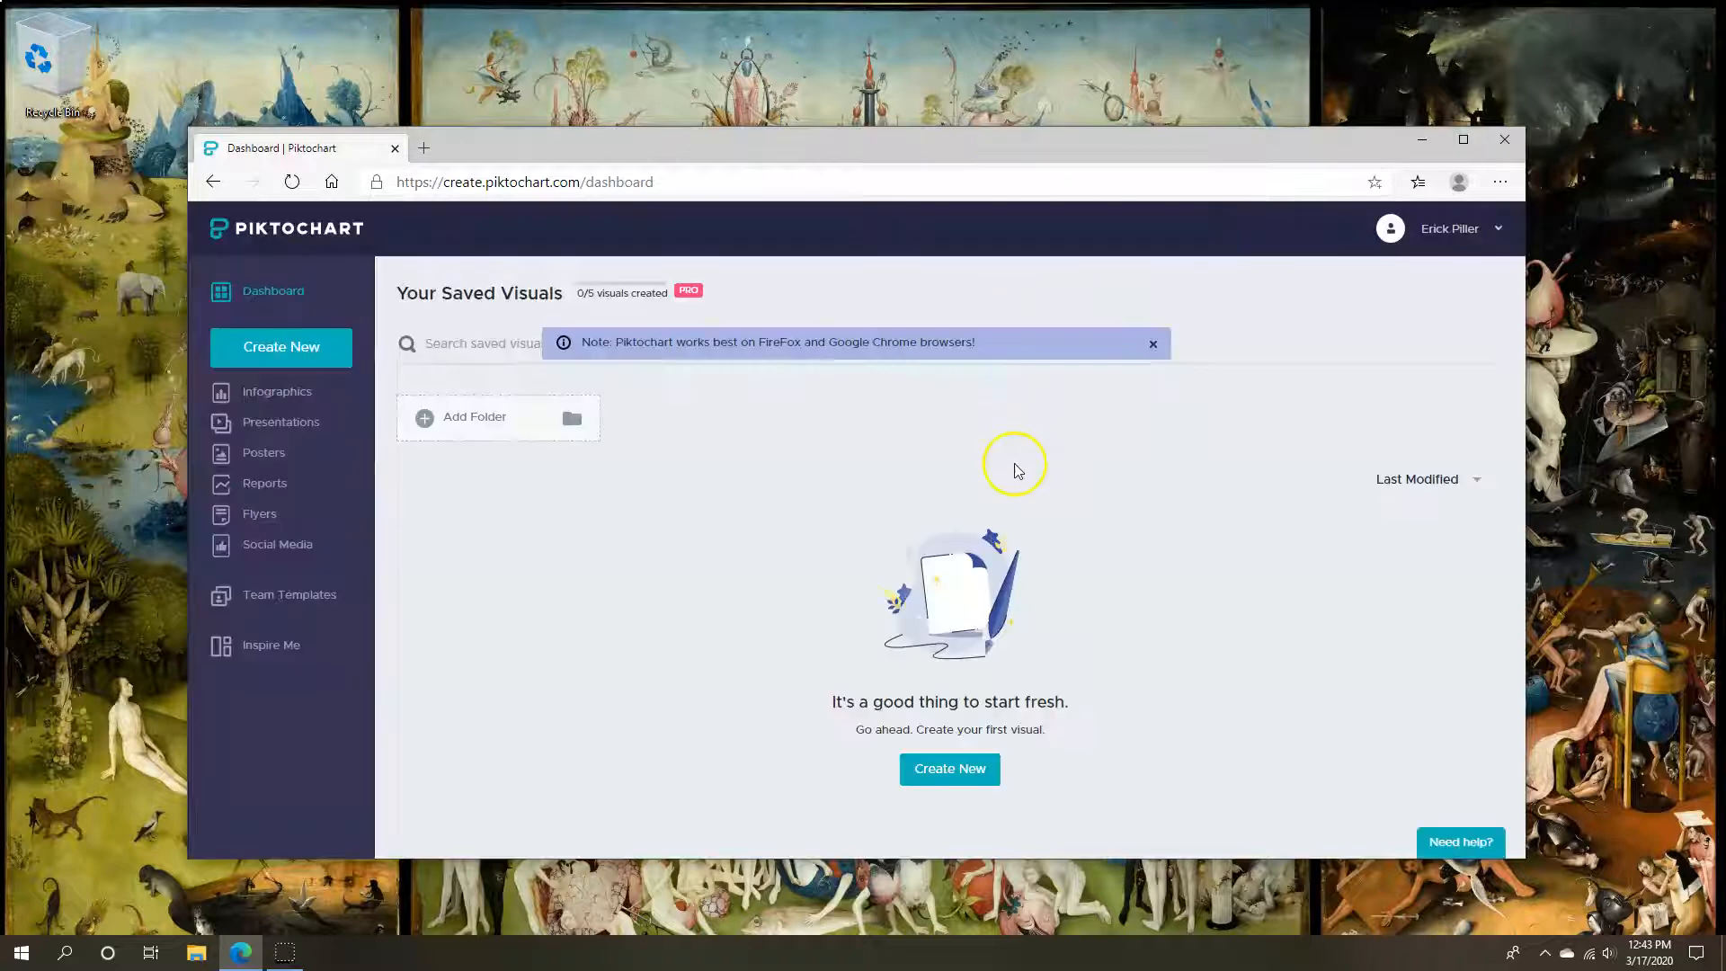
click(1153, 345)
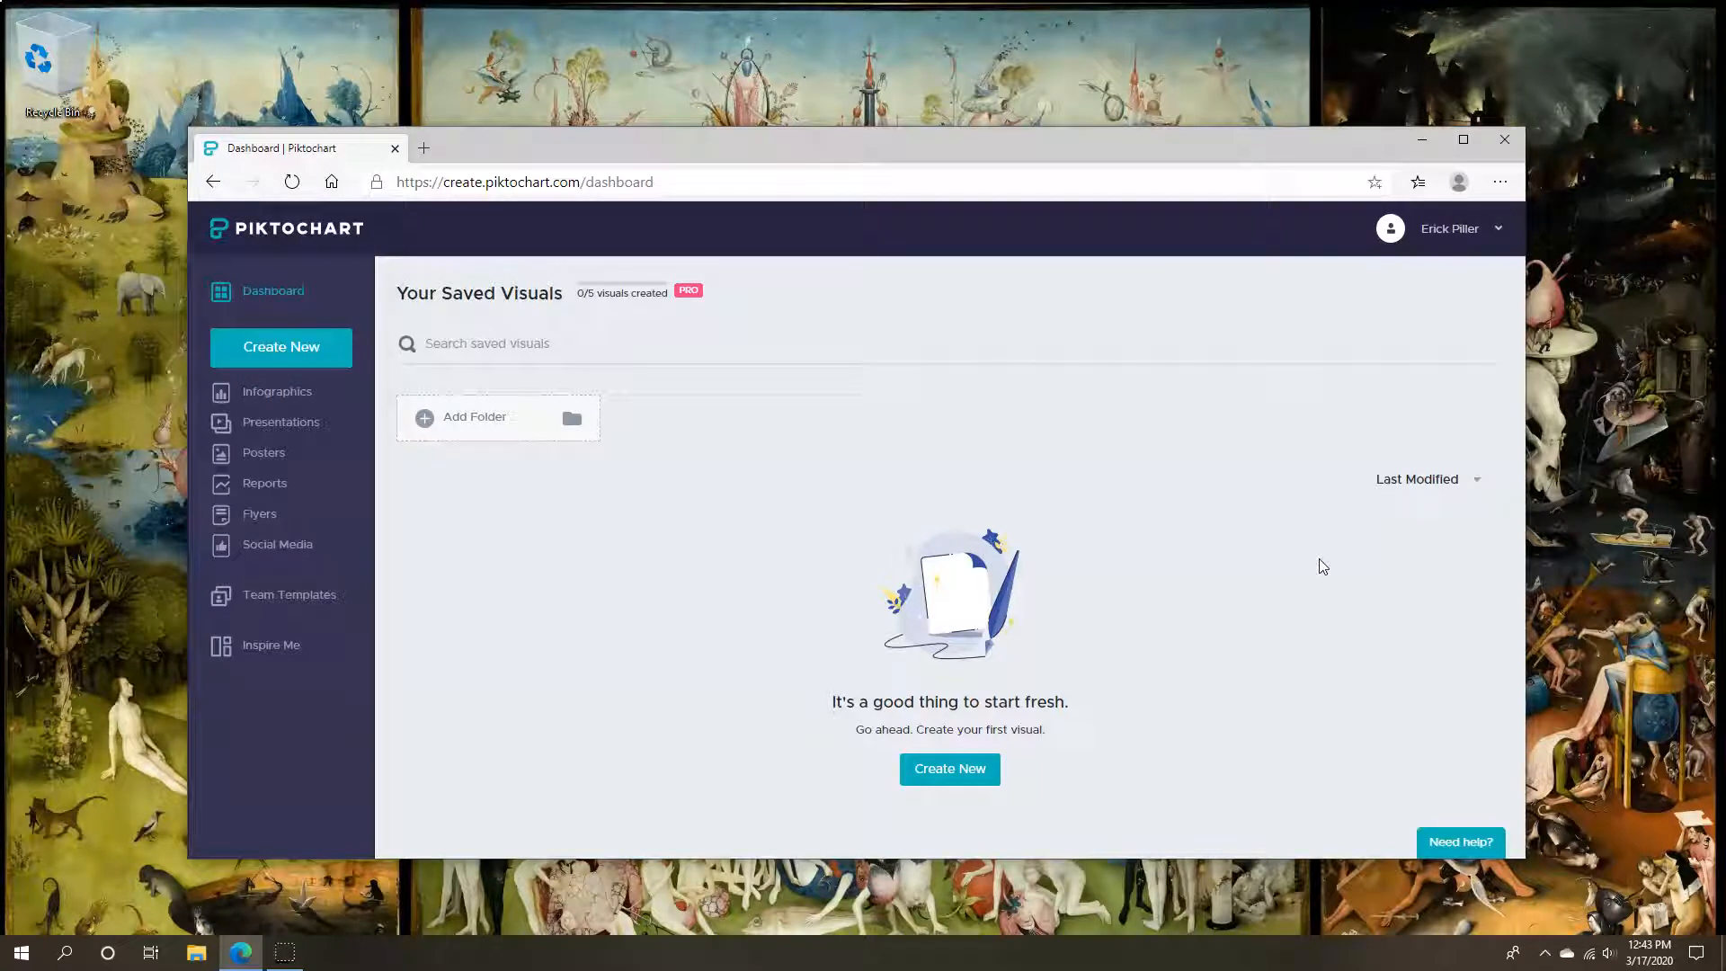
click(950, 768)
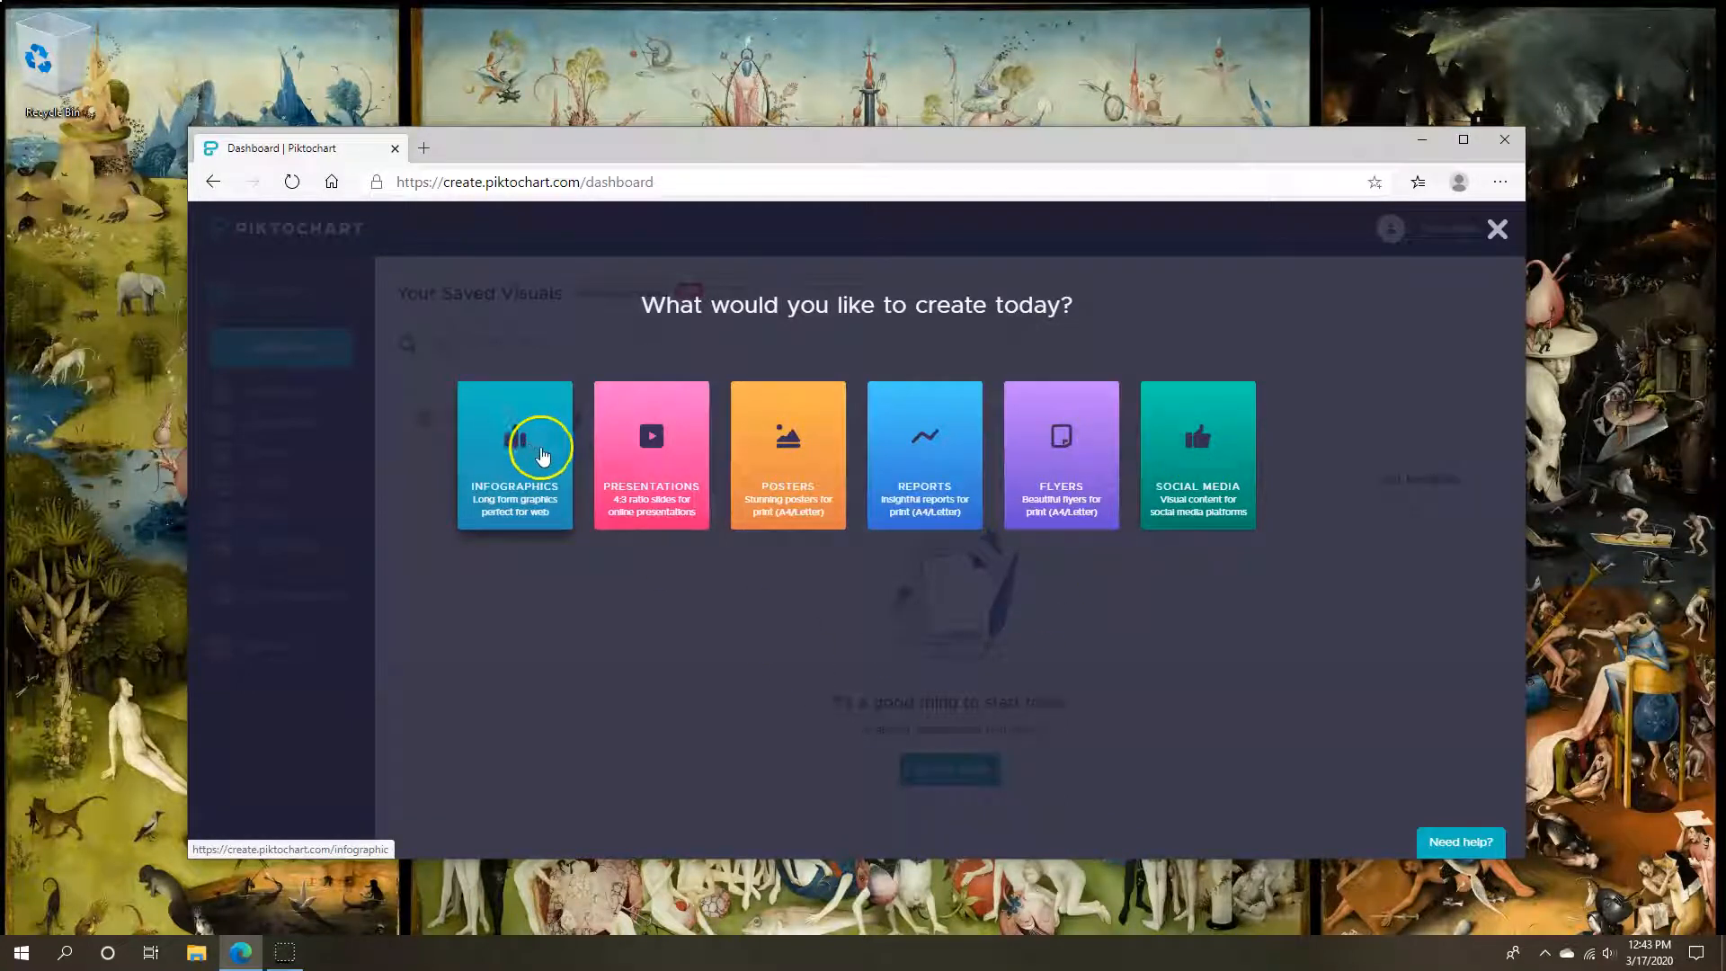
Choose Infographics and start from the Weekly Status Report template
click(542, 457)
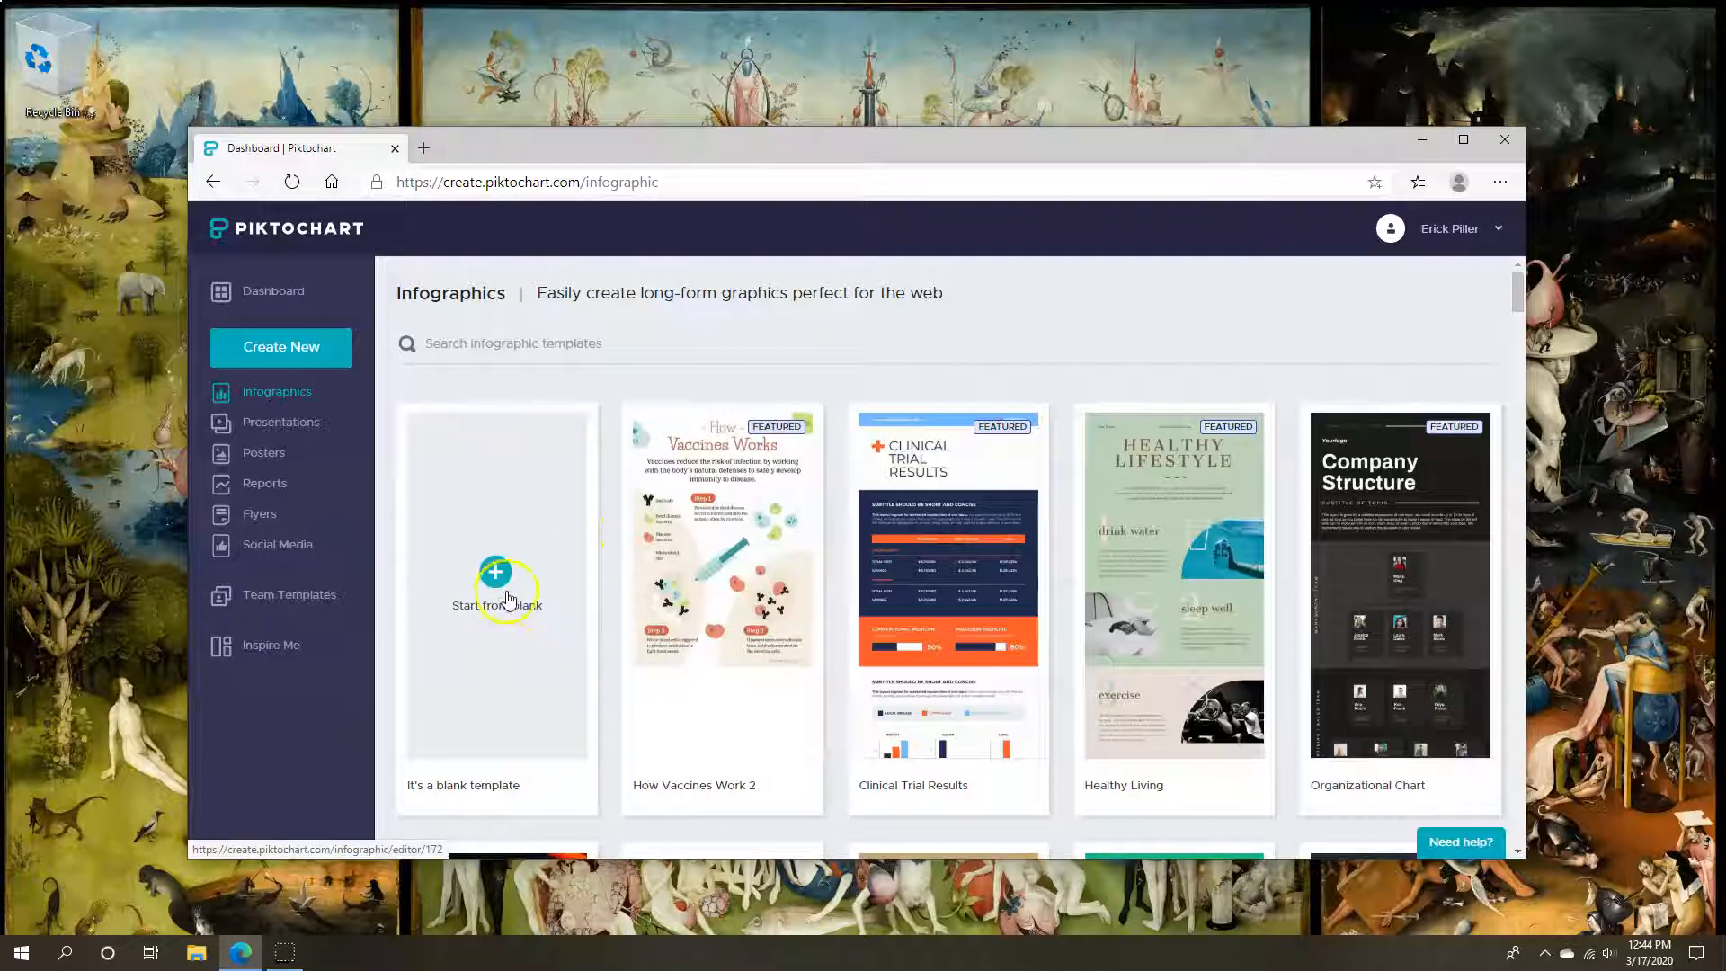
scroll(1228, 516, down, 3)
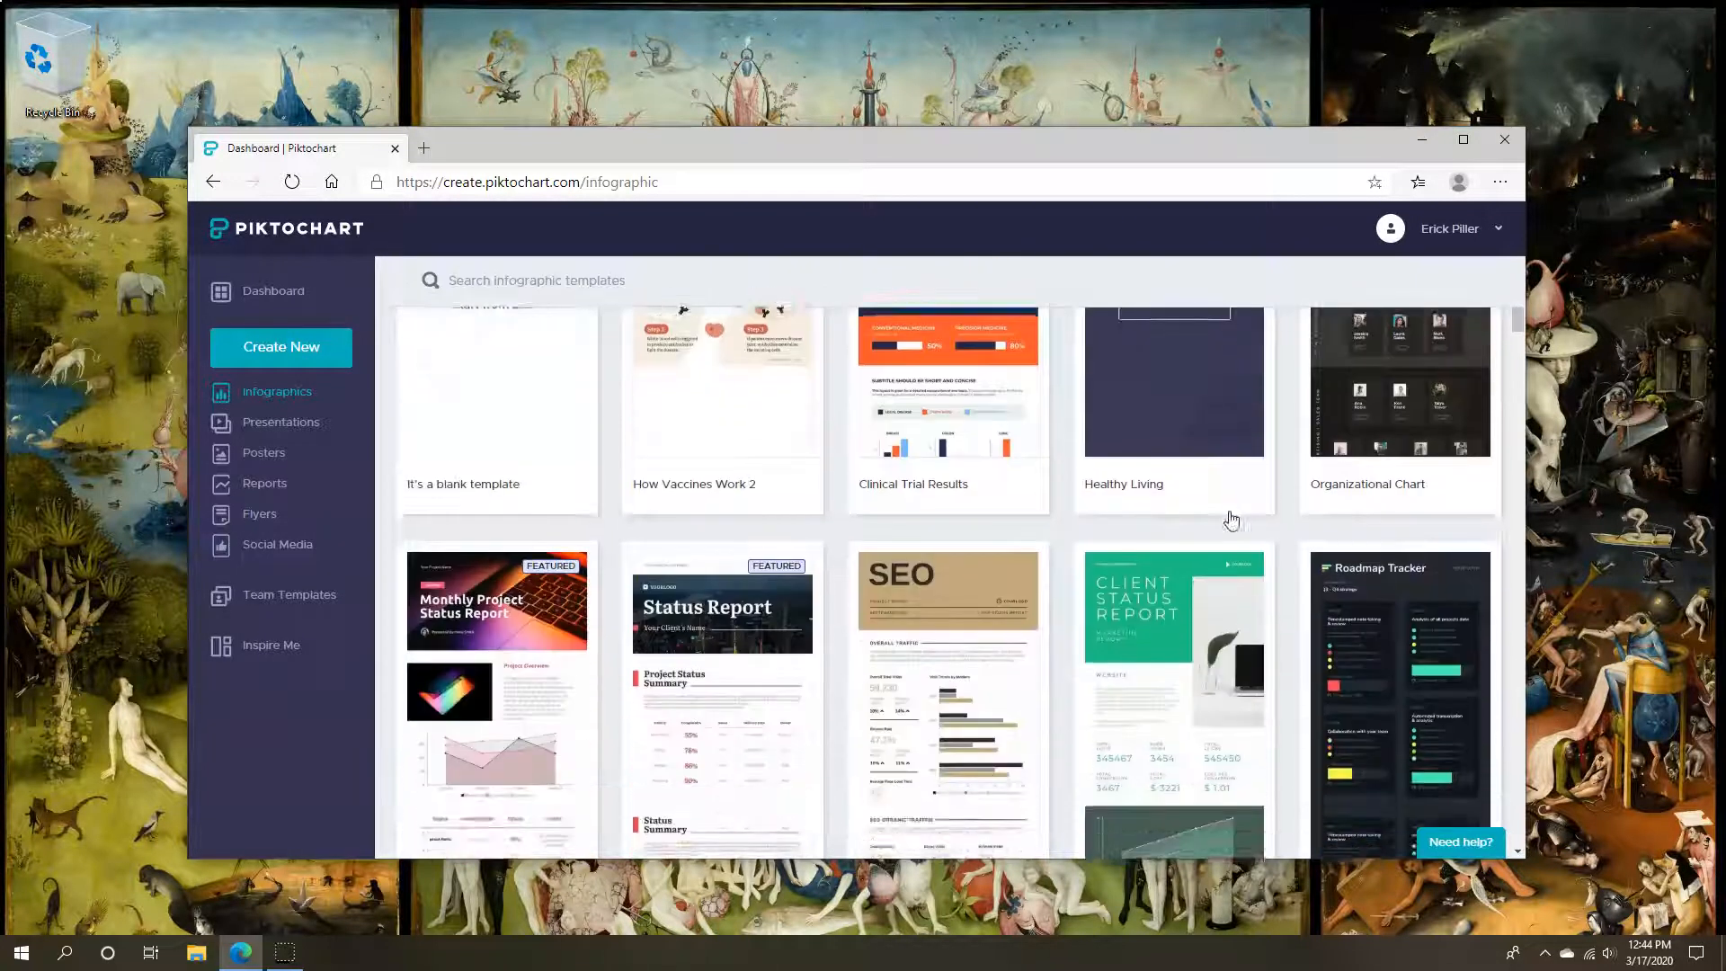
scroll(1232, 520, down, 5)
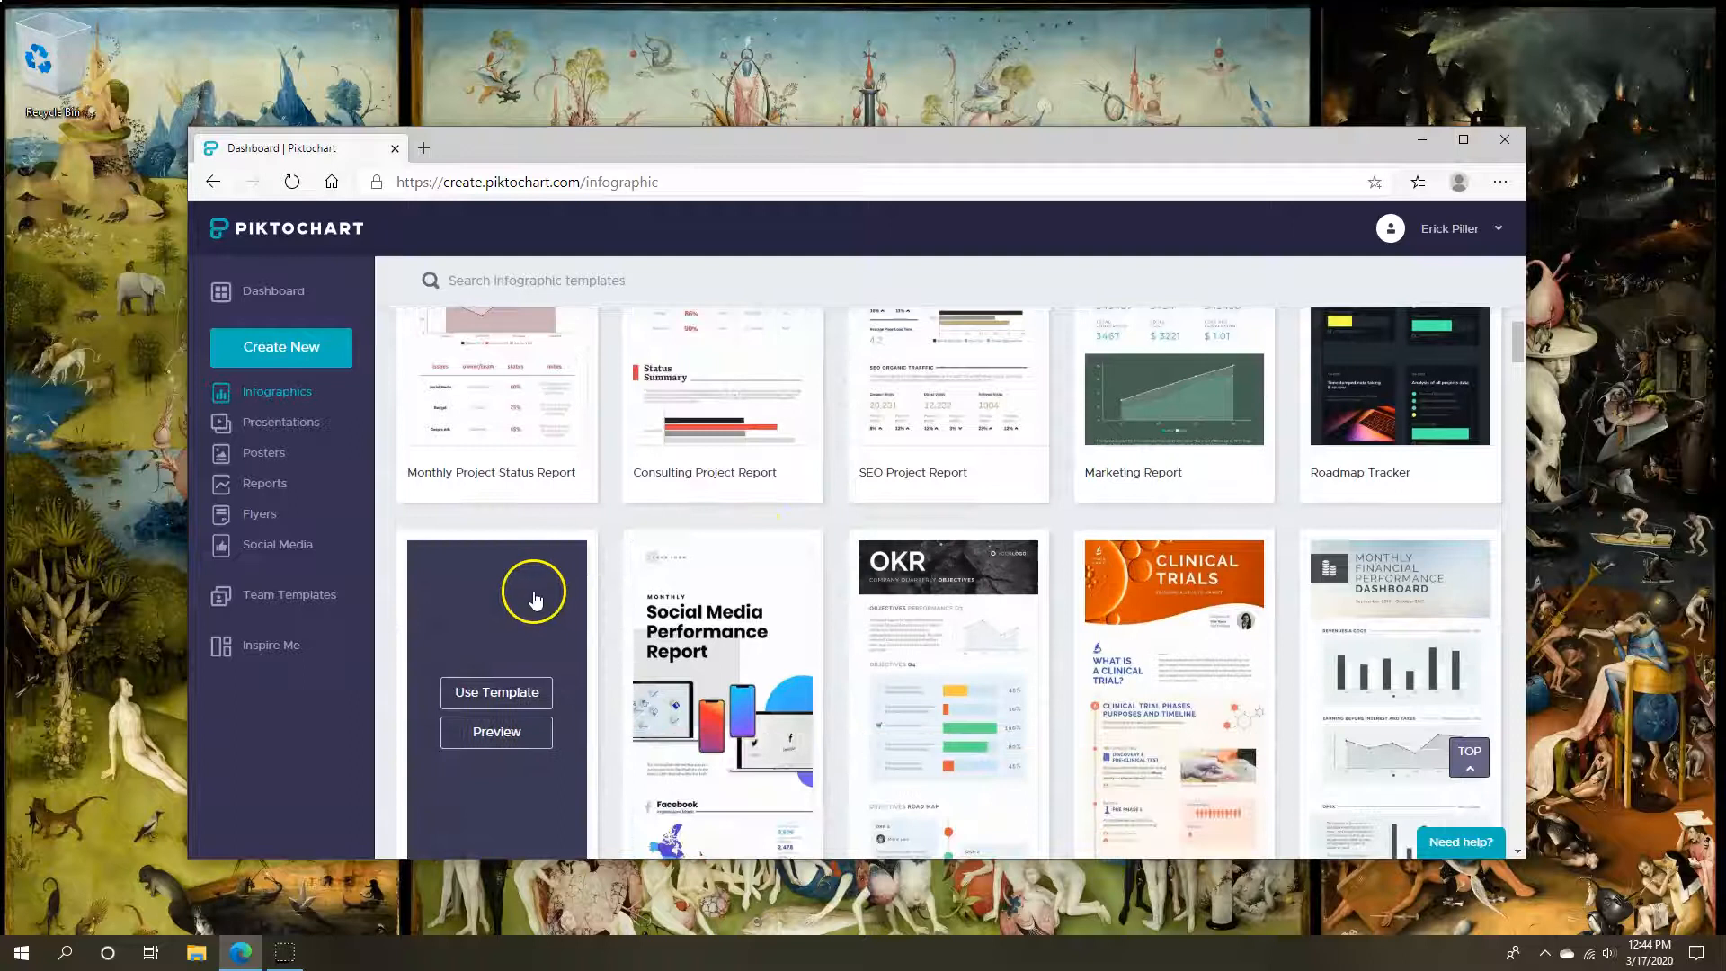
scroll(533, 598, down, 2)
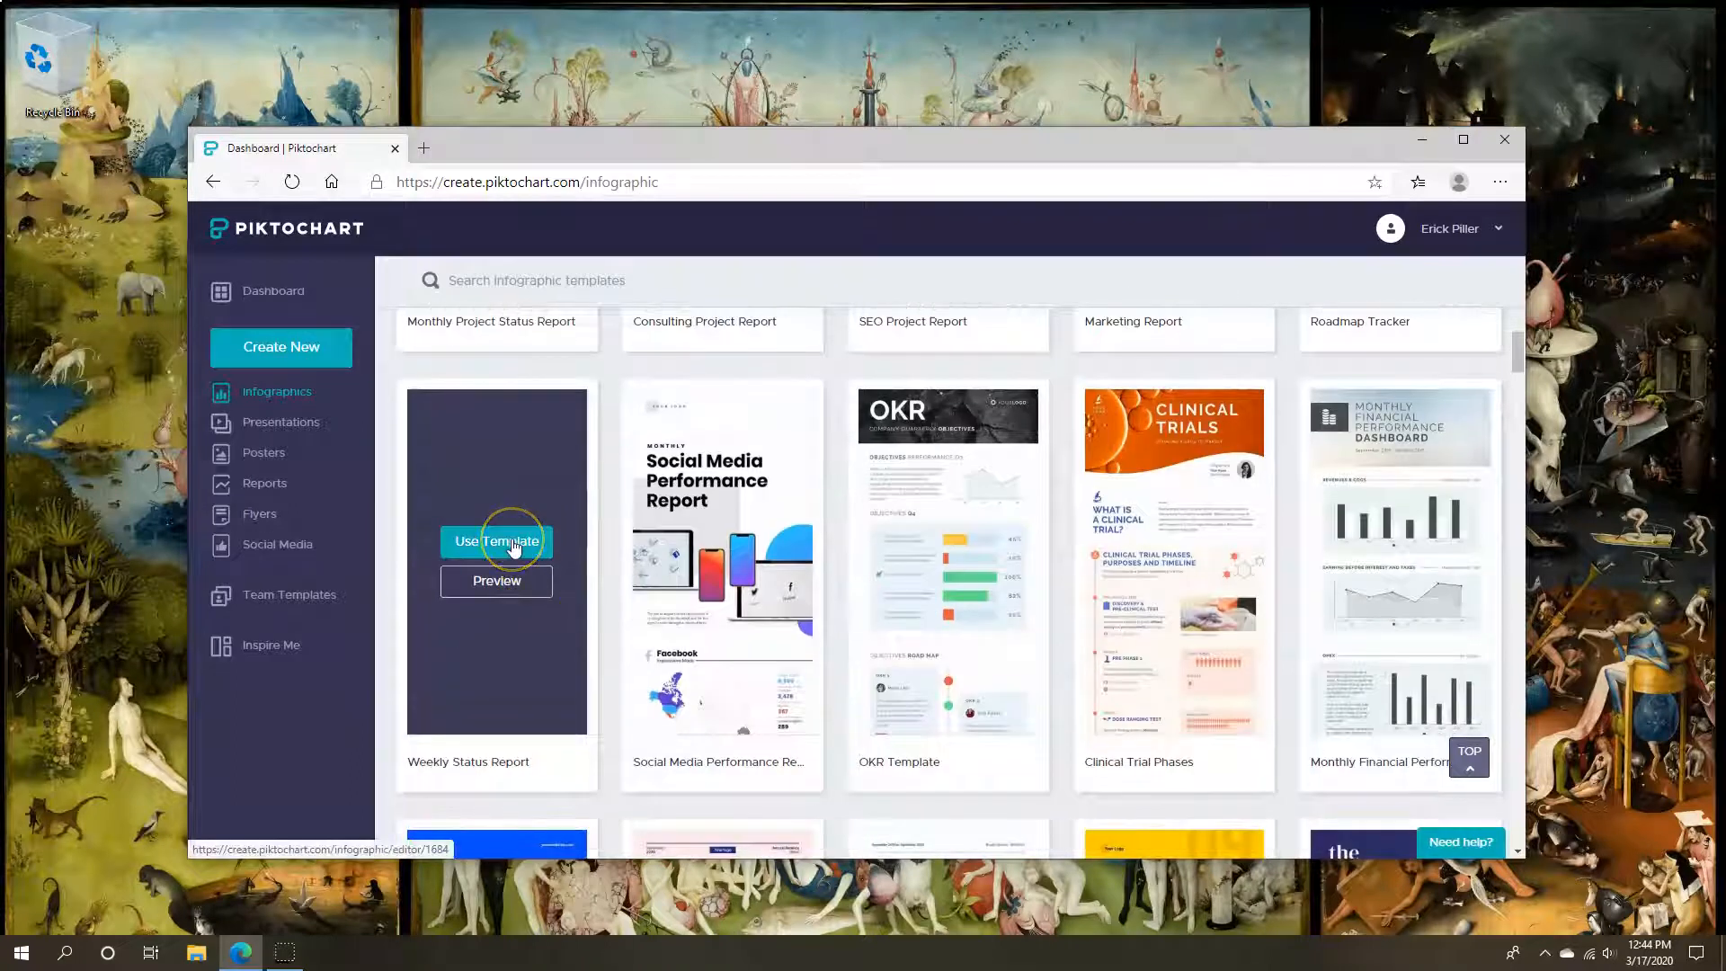
click(514, 547)
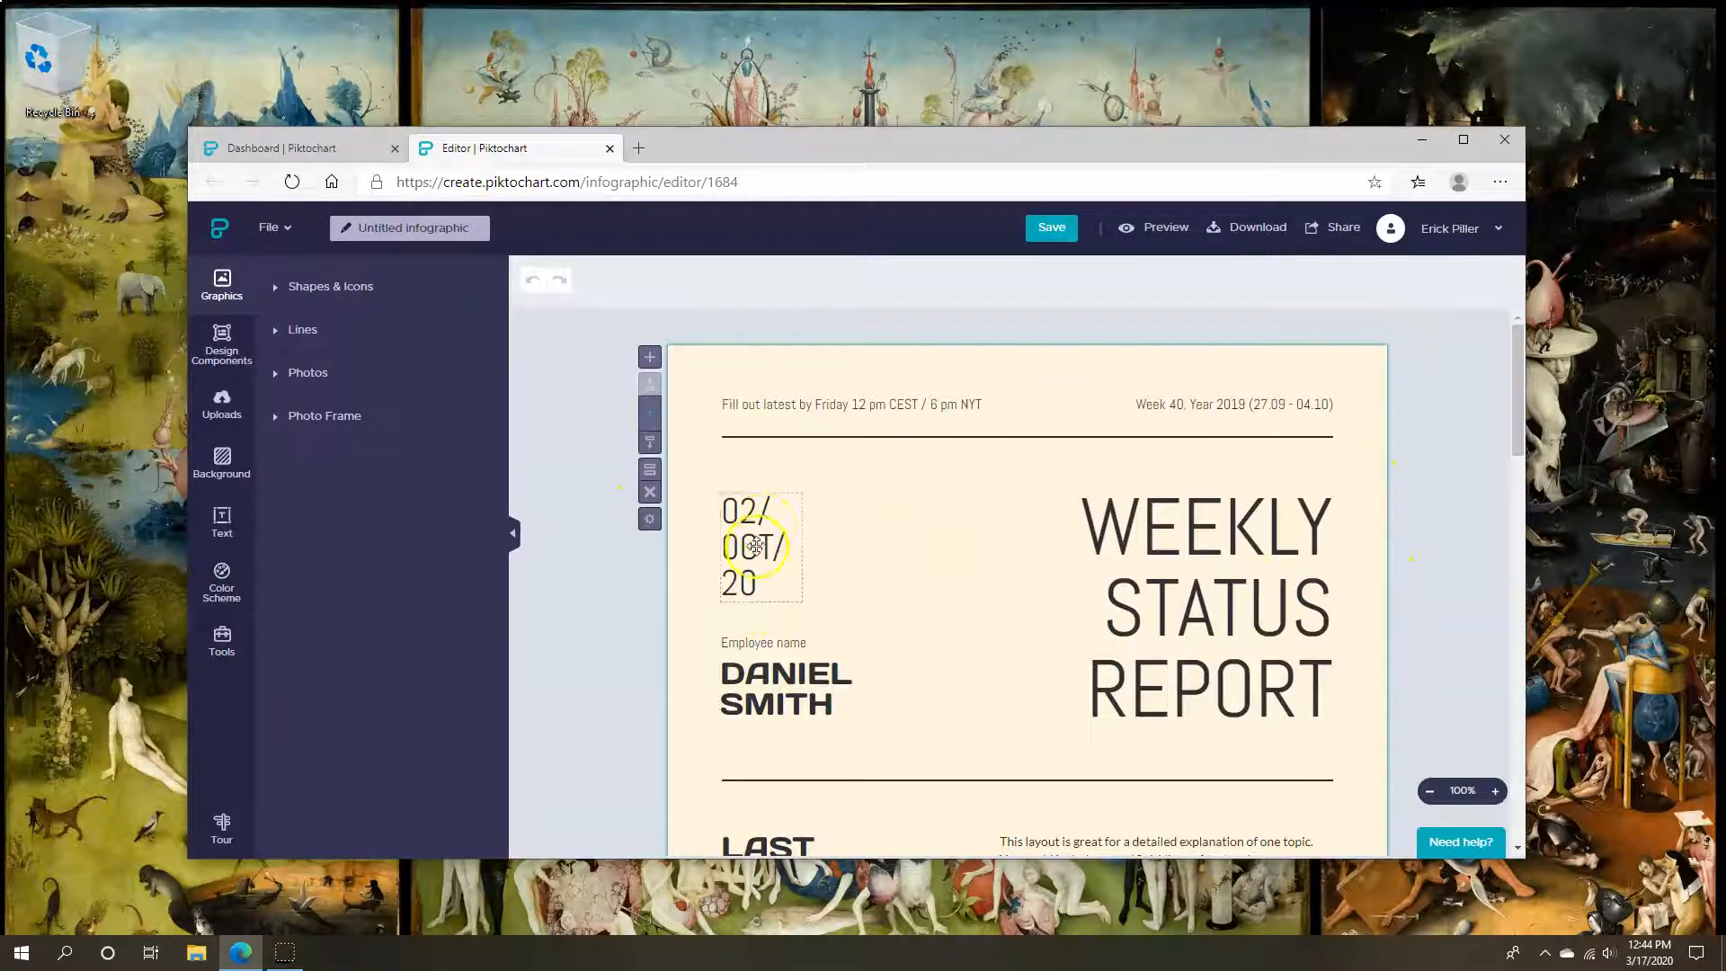
Set the title font to Aguafina Script and retype it as 'My Infographic'
click(1195, 563)
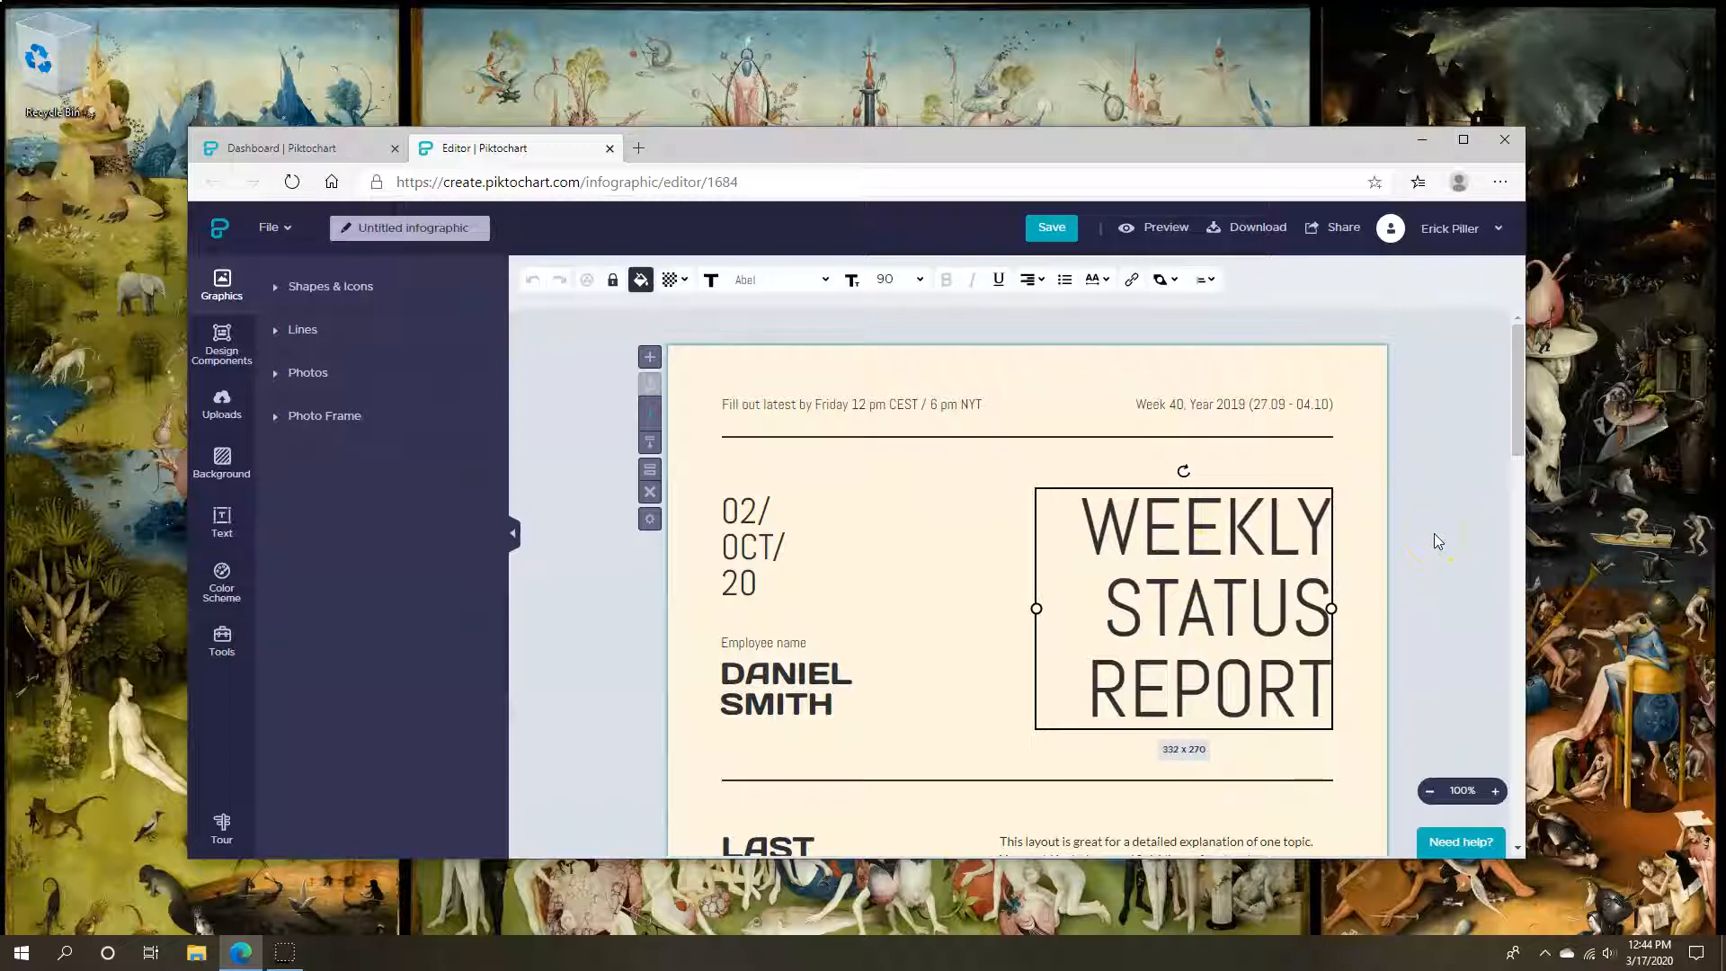
click(1196, 475)
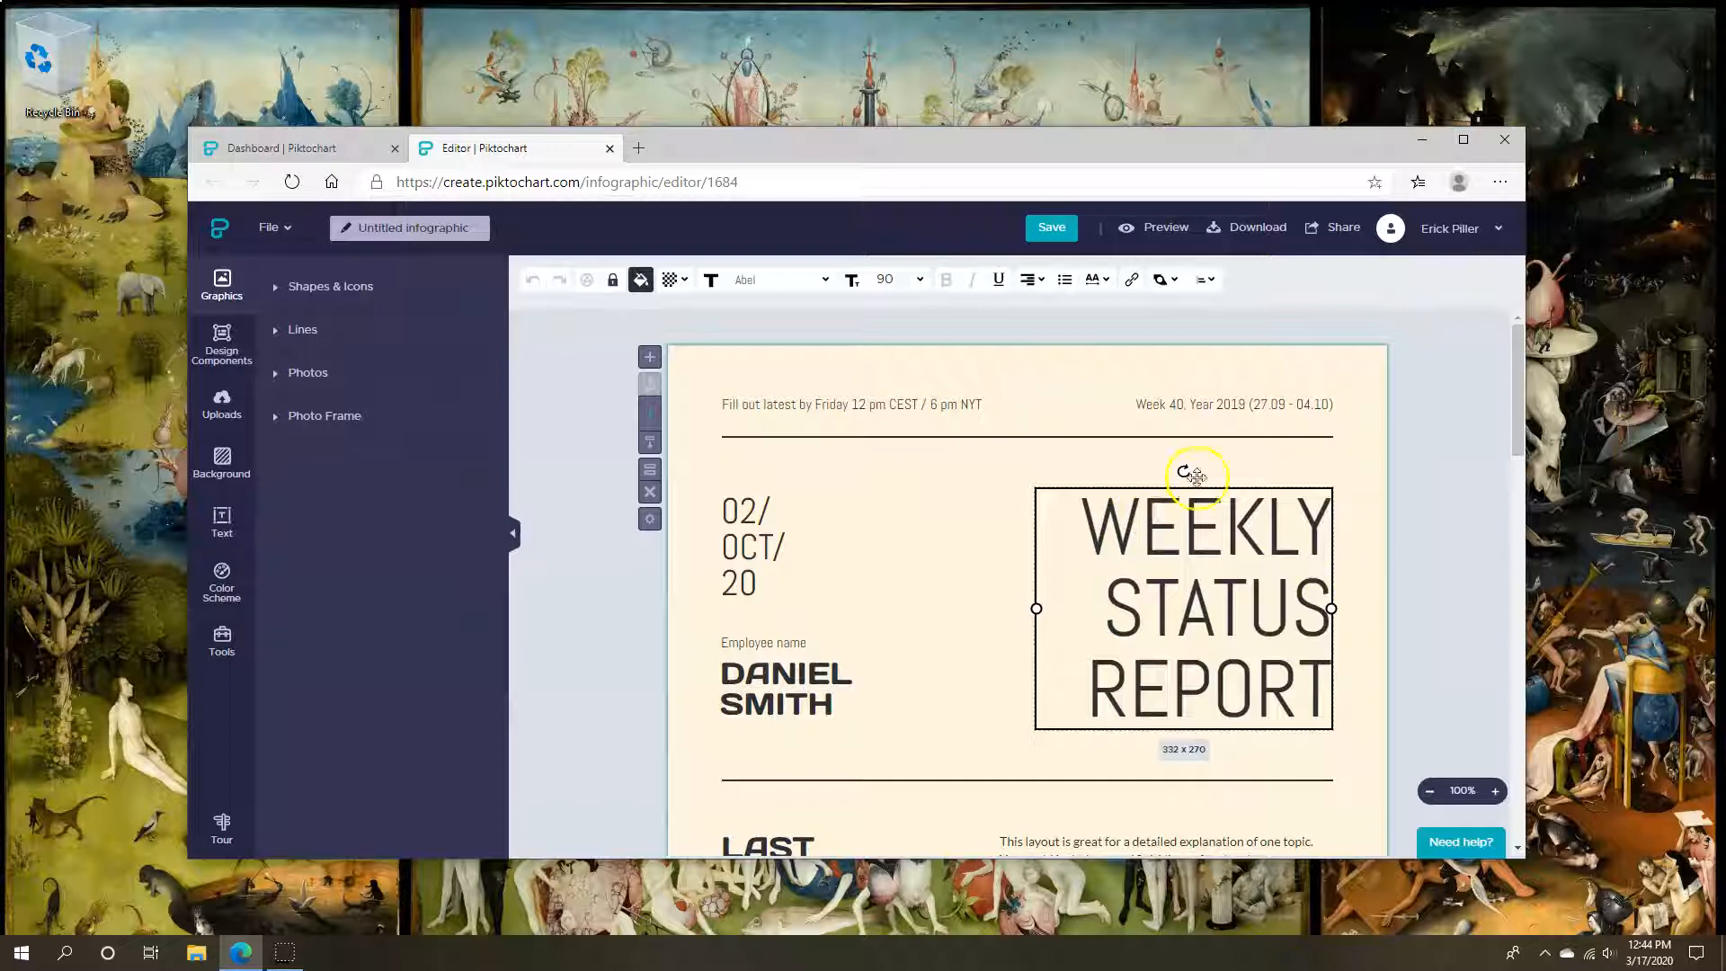
click(830, 290)
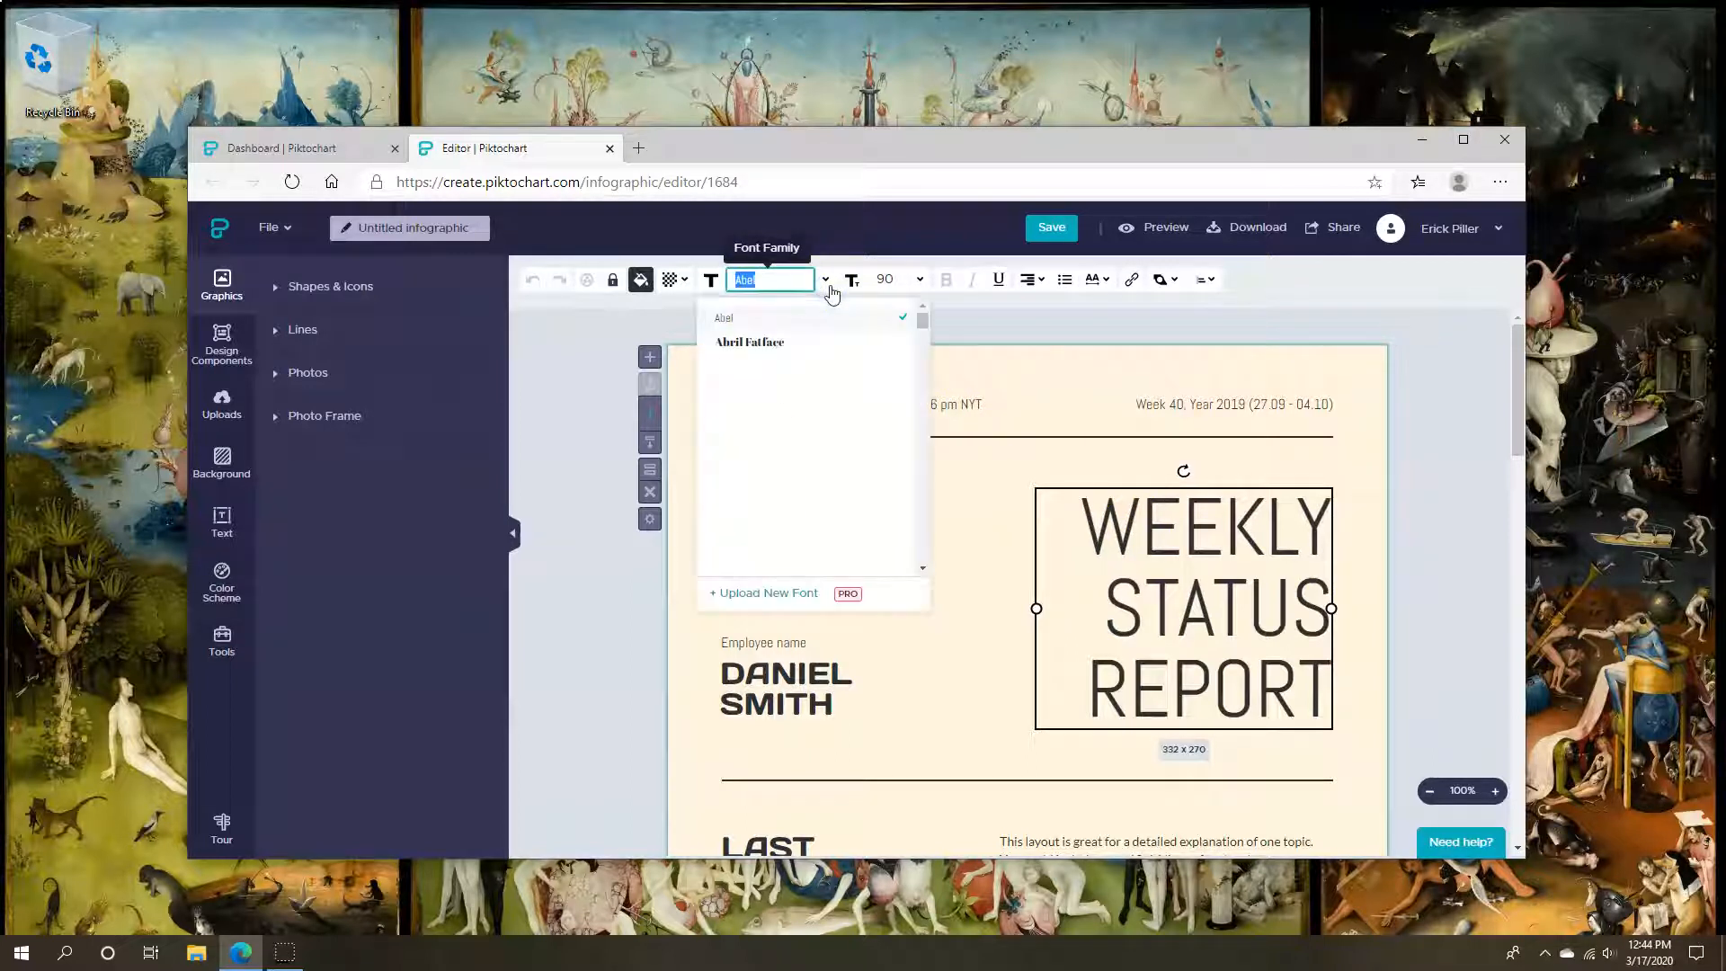
click(798, 365)
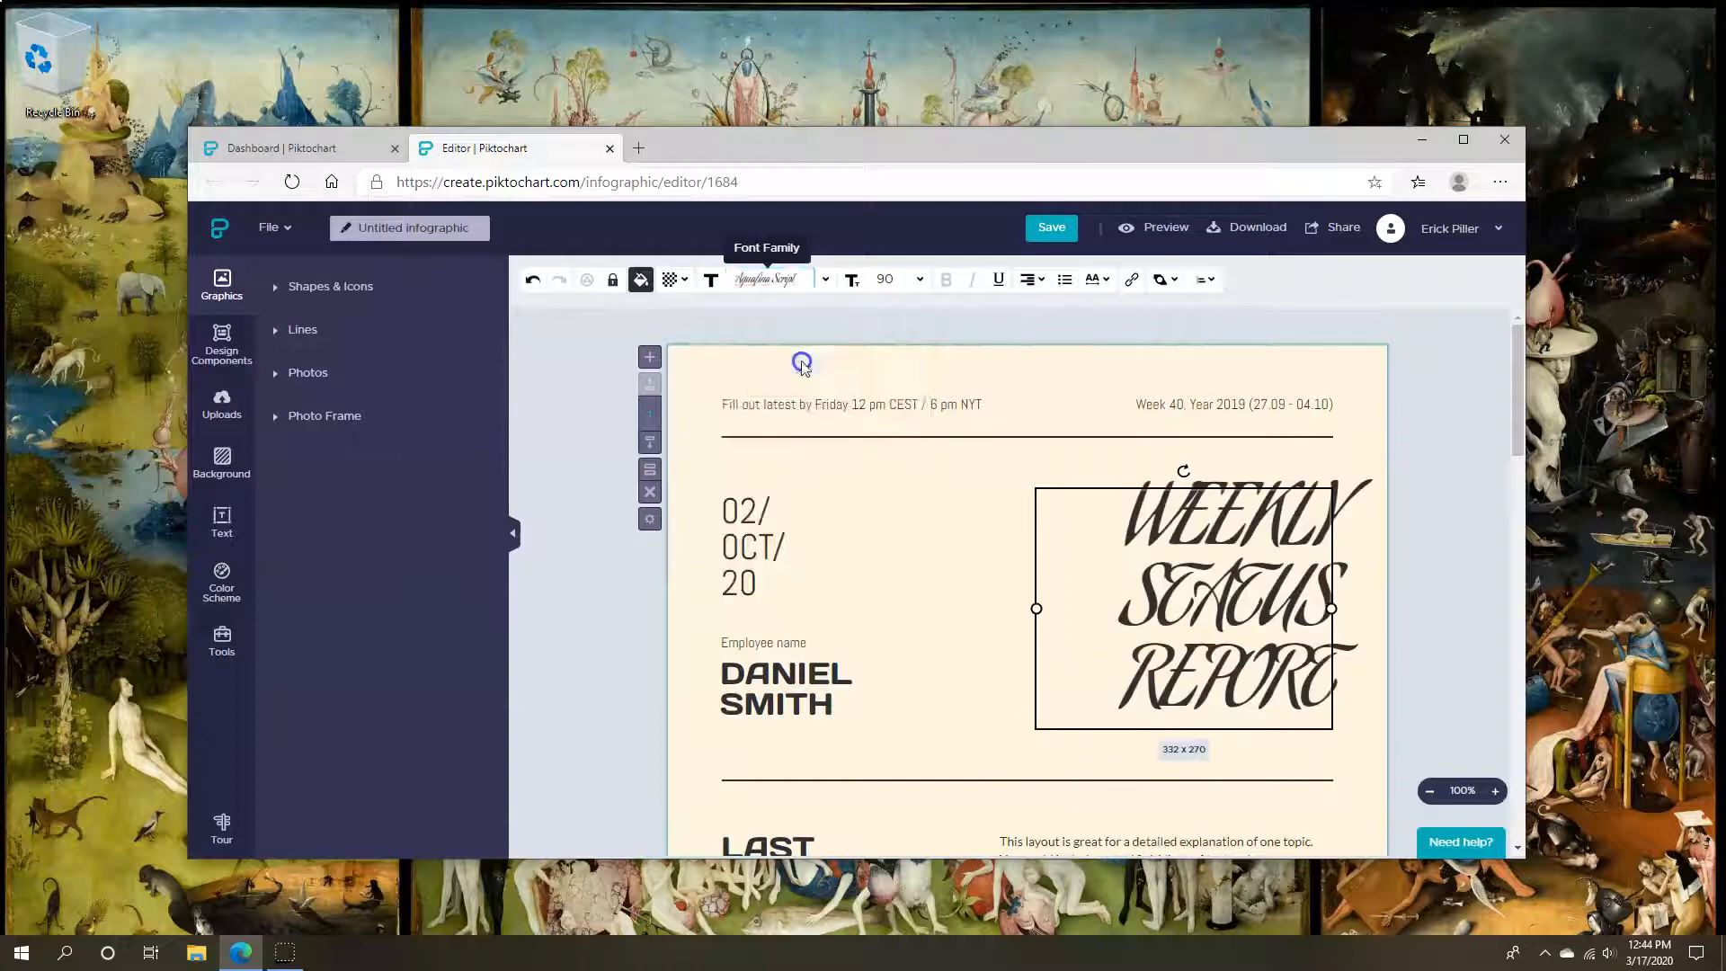
double_click(1285, 645)
key(ctrl+a)
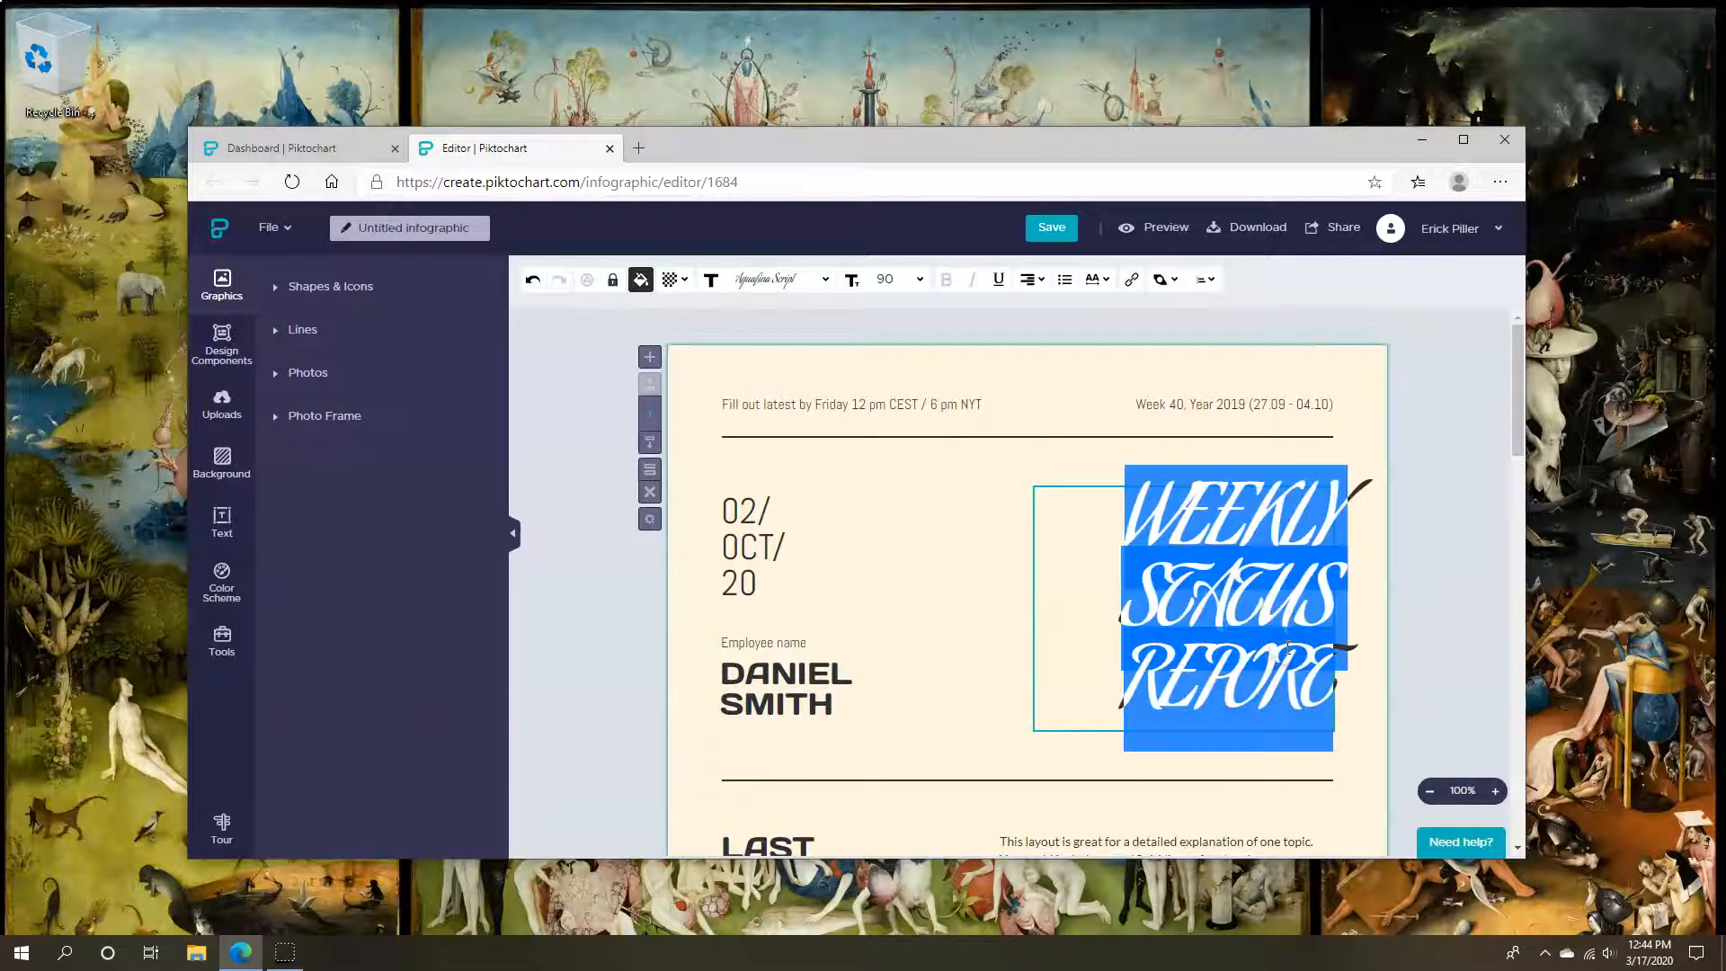
text(My Infographic)
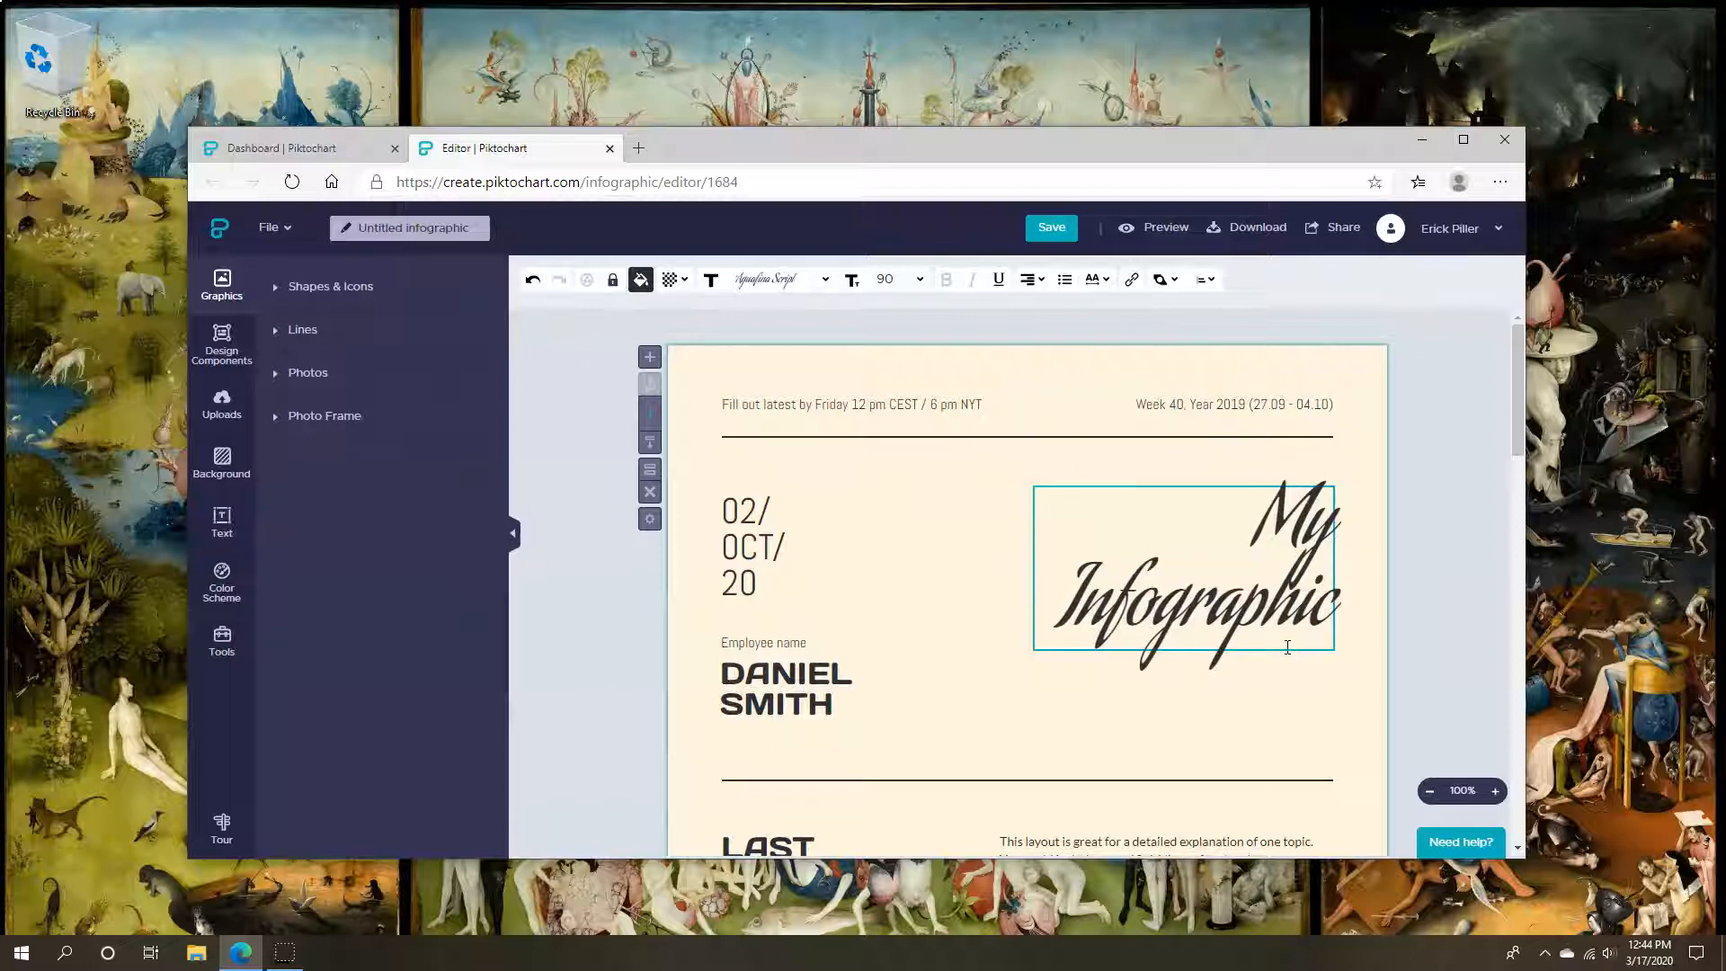
click(1352, 617)
Widen the title box and centre the title on one line
click(1298, 558)
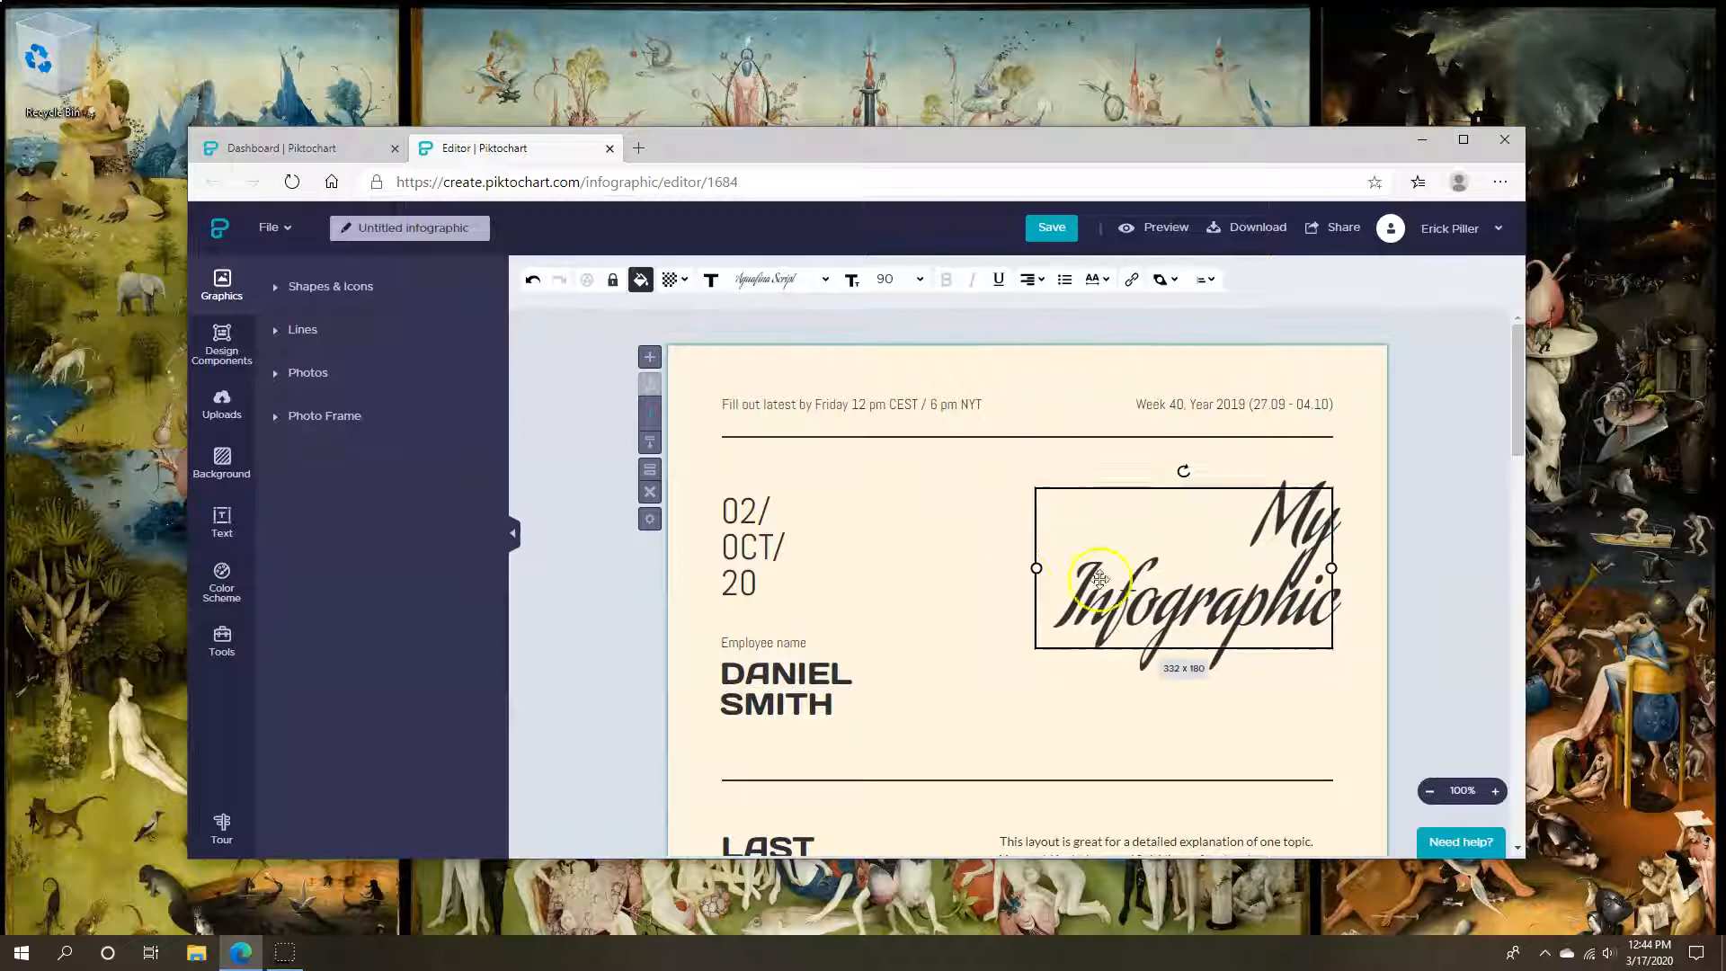
drag(1031, 568, 944, 531)
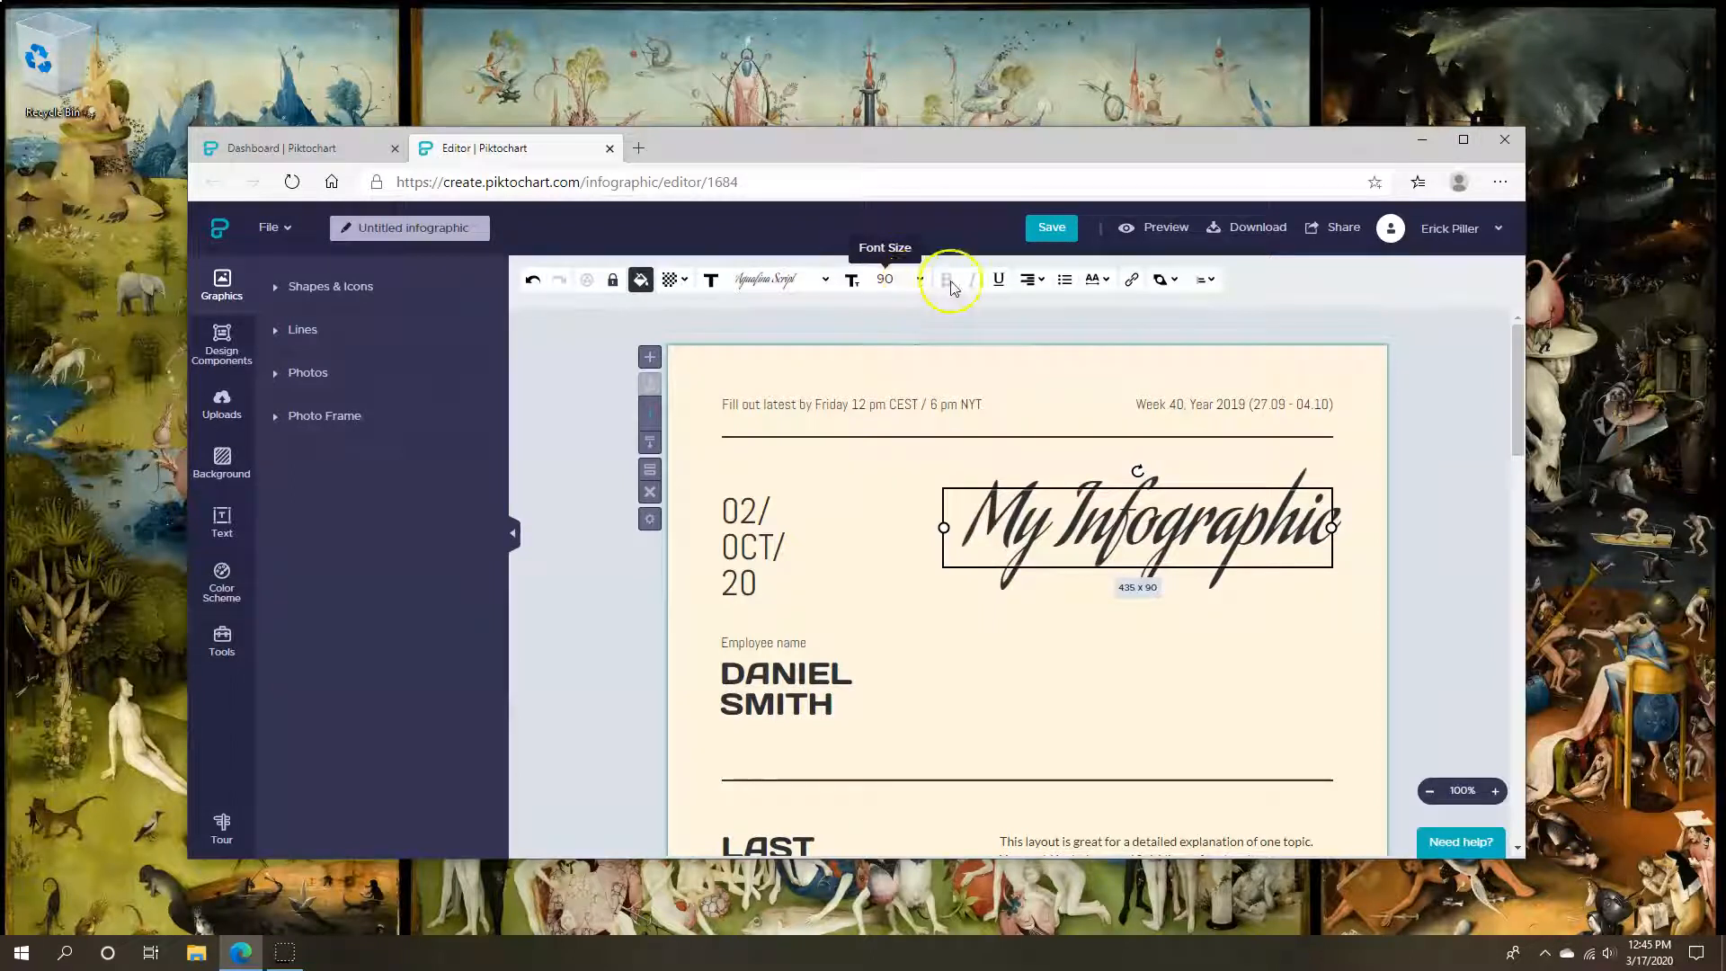
click(1030, 279)
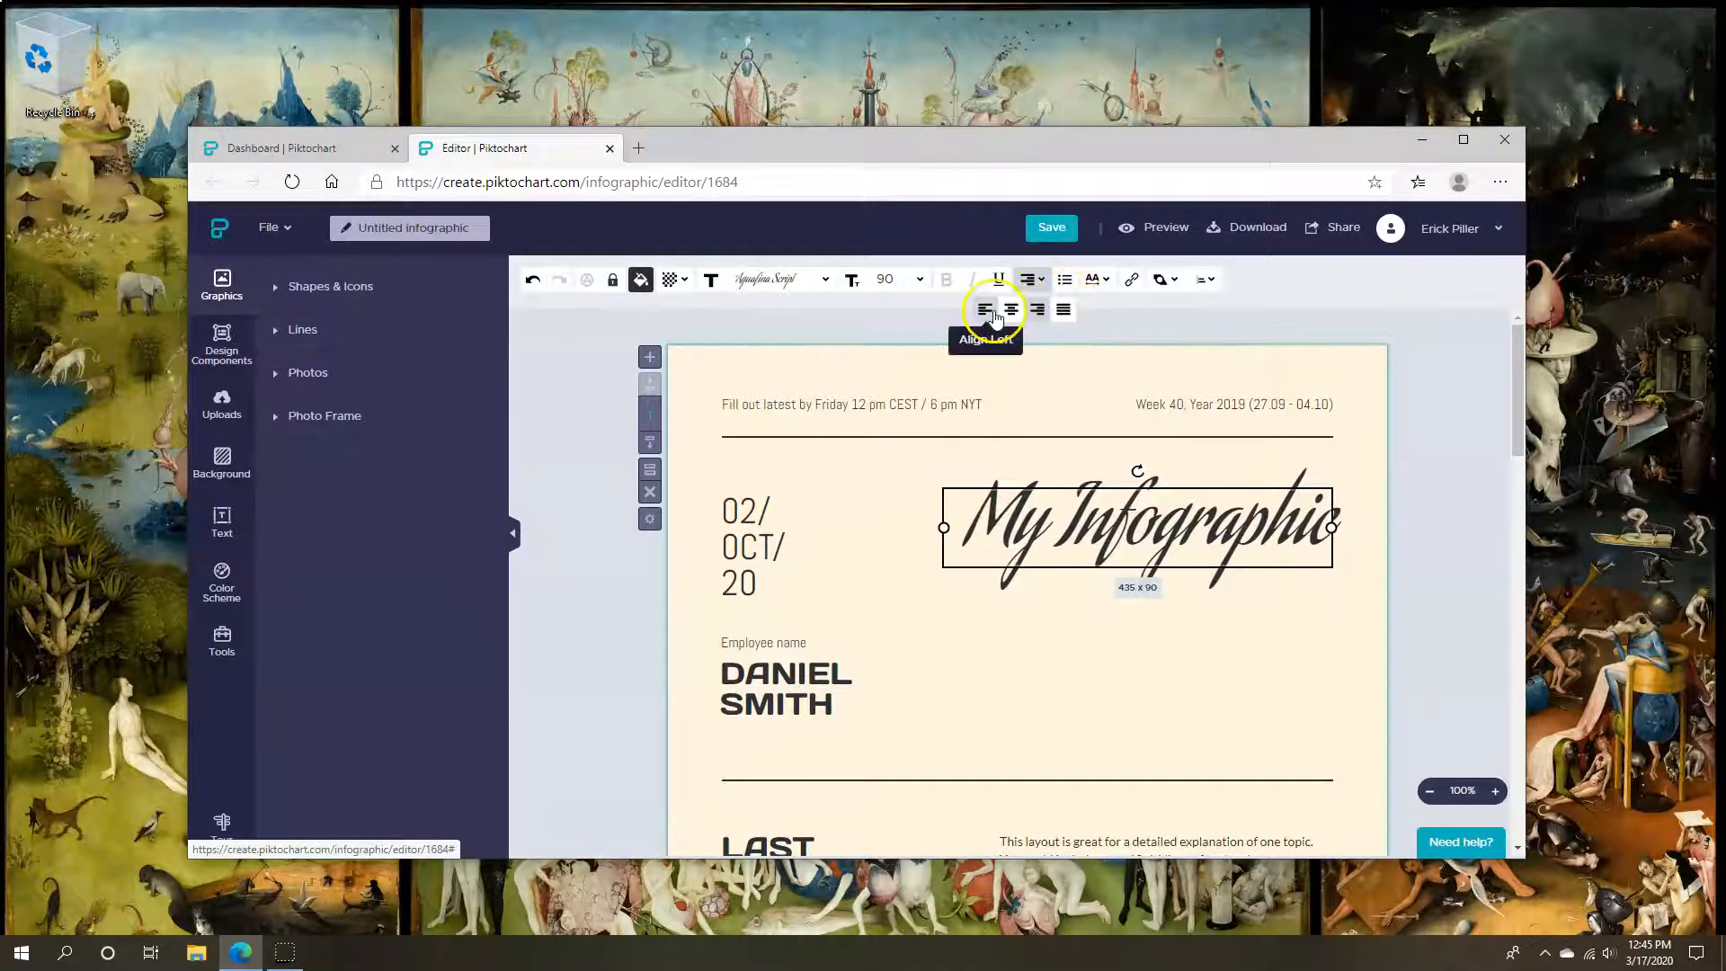
click(1011, 310)
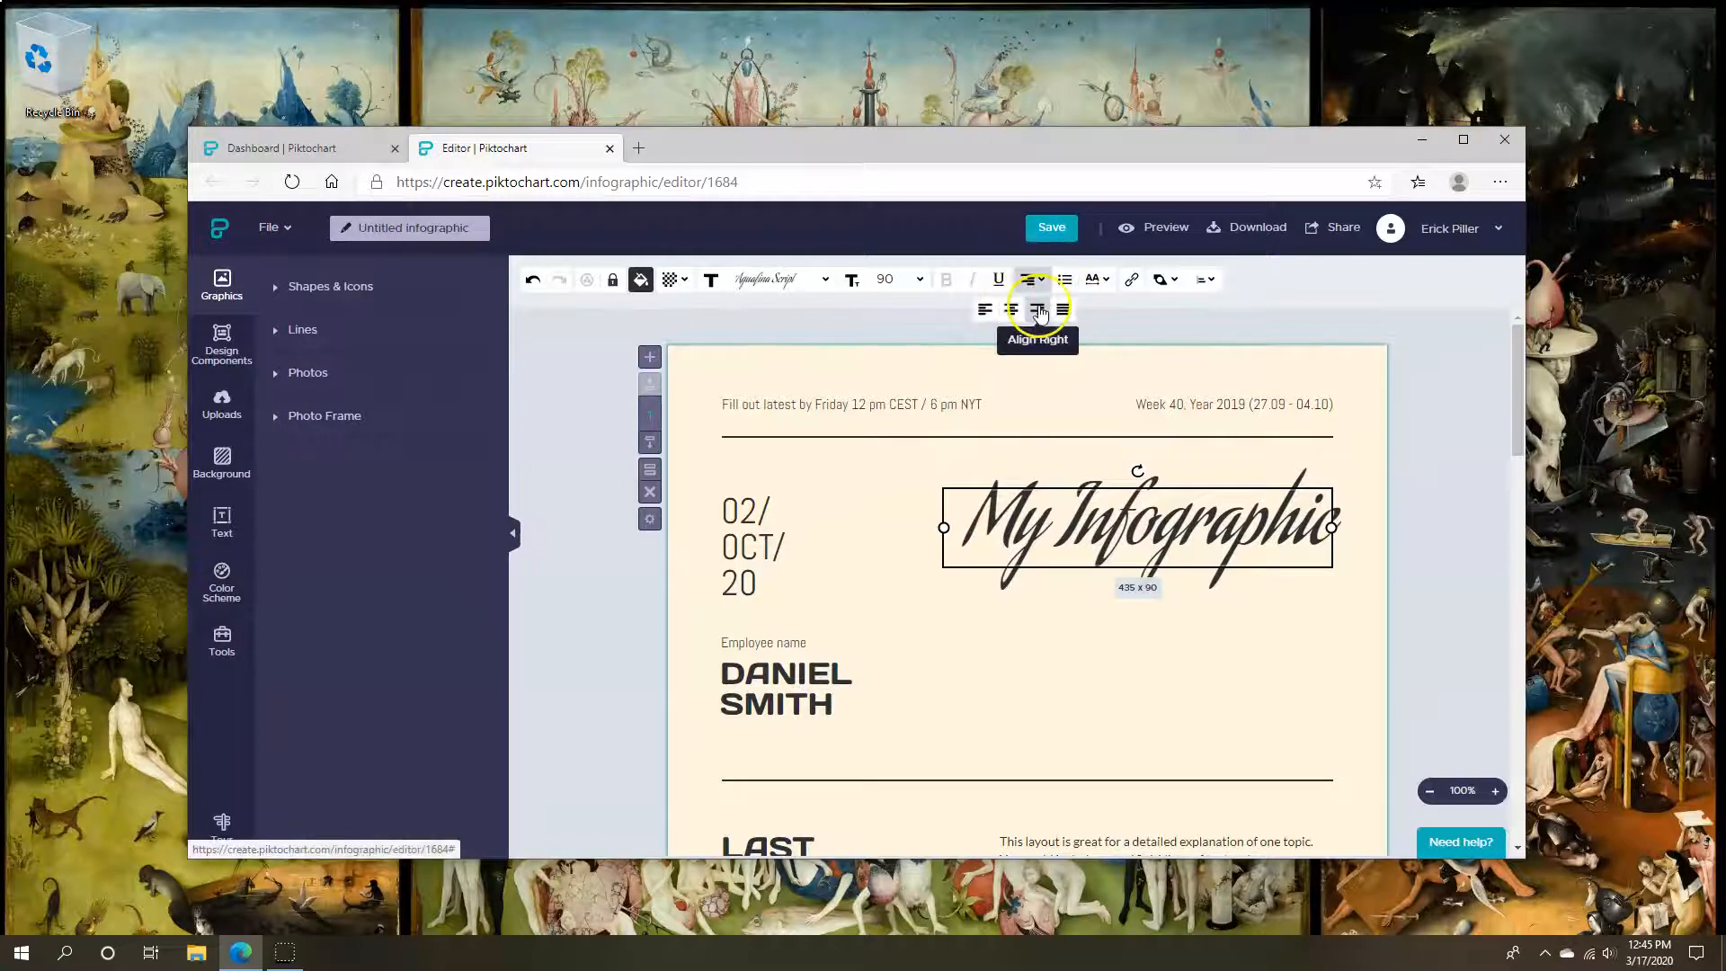
scroll(1282, 539, down, 2)
click(1291, 672)
Justify the body paragraph beside 'Last Week Wins'
click(1124, 771)
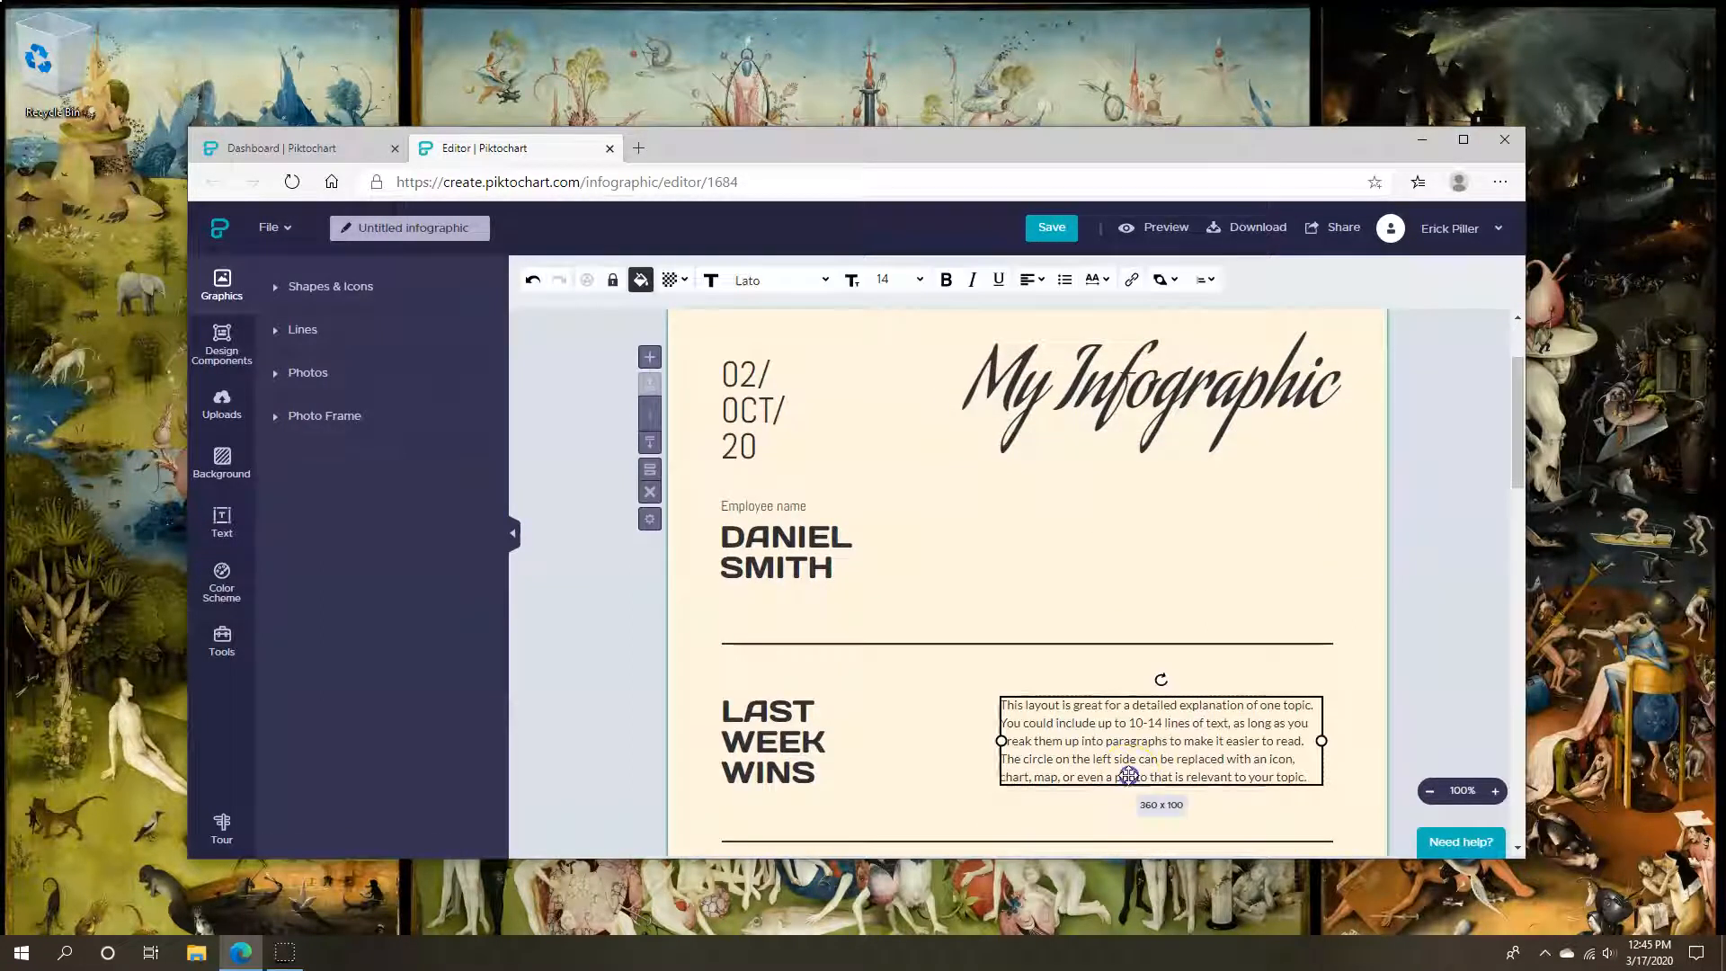
click(1030, 280)
click(1062, 310)
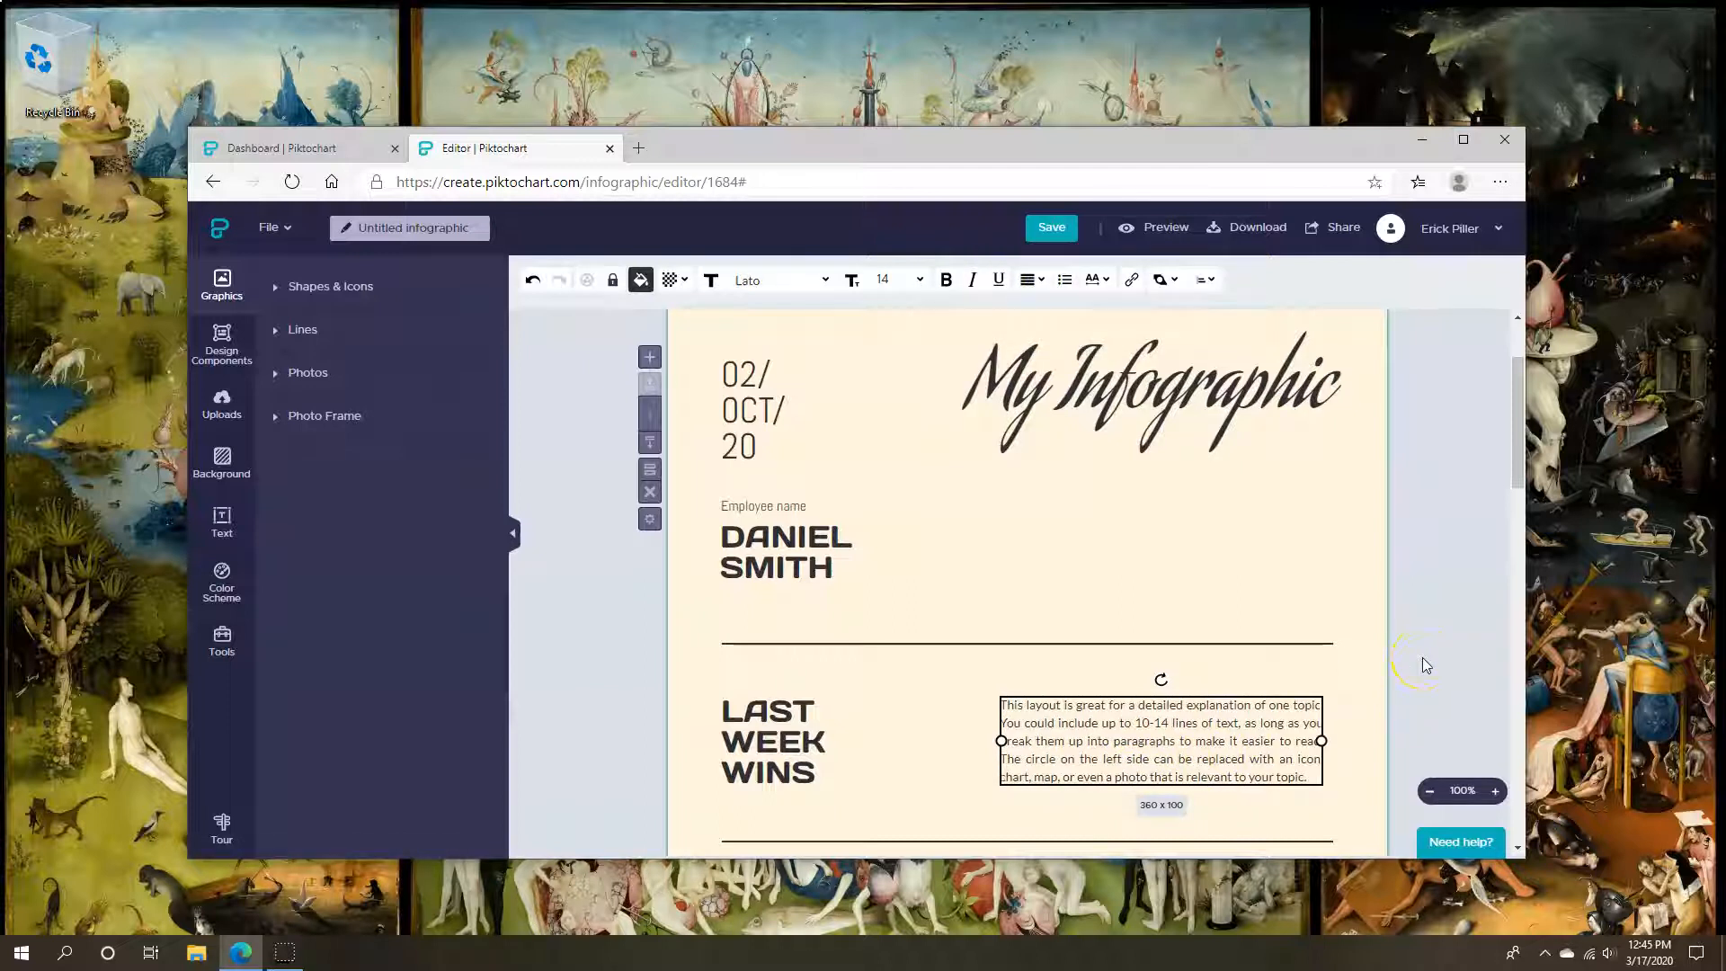
scroll(1411, 582, up, 3)
click(1409, 580)
click(1232, 506)
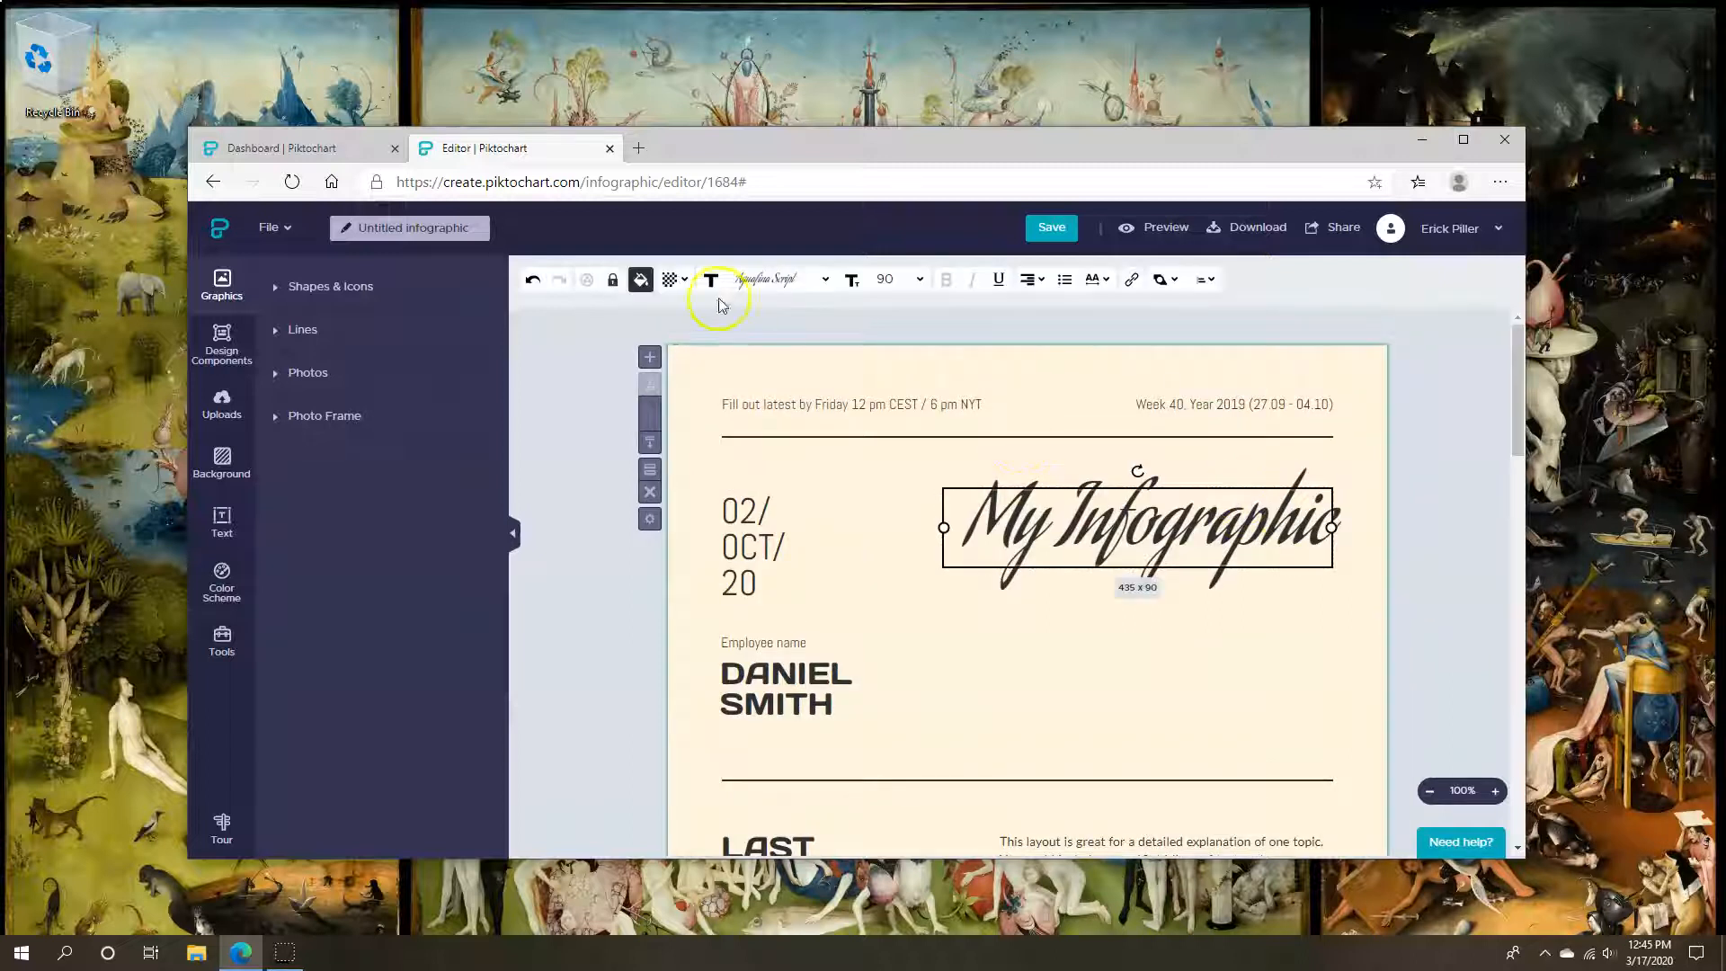
Make the My Infographic title orange at 24% opacity
click(641, 281)
click(667, 537)
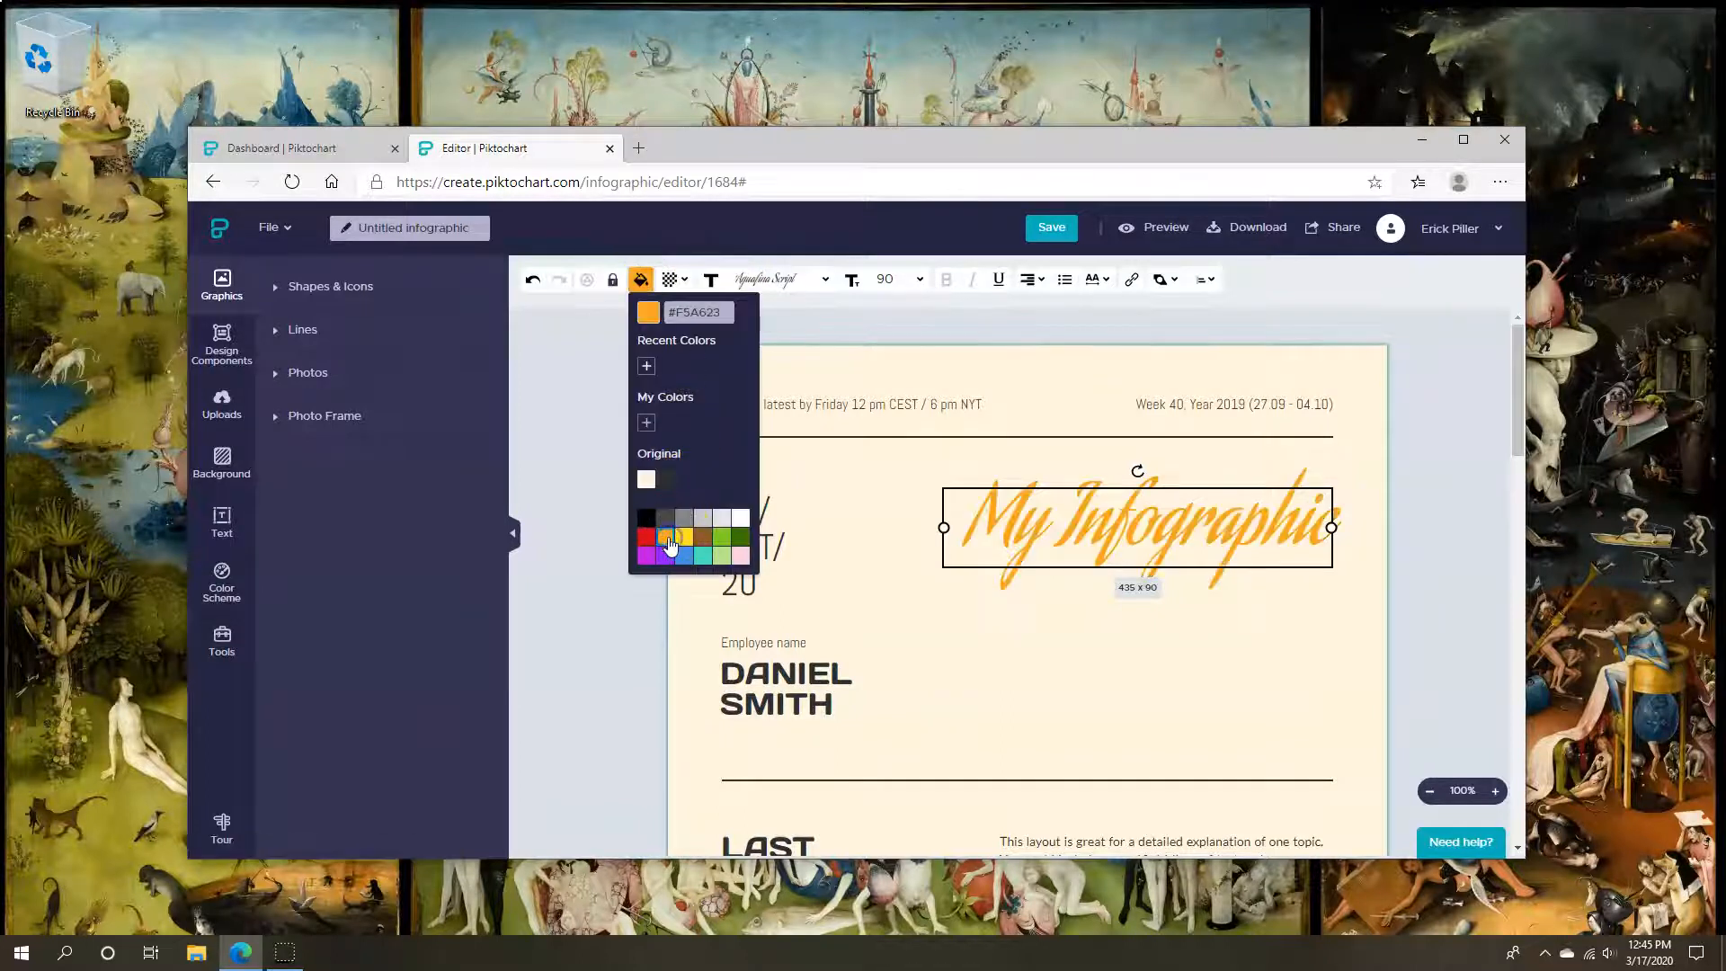
click(670, 279)
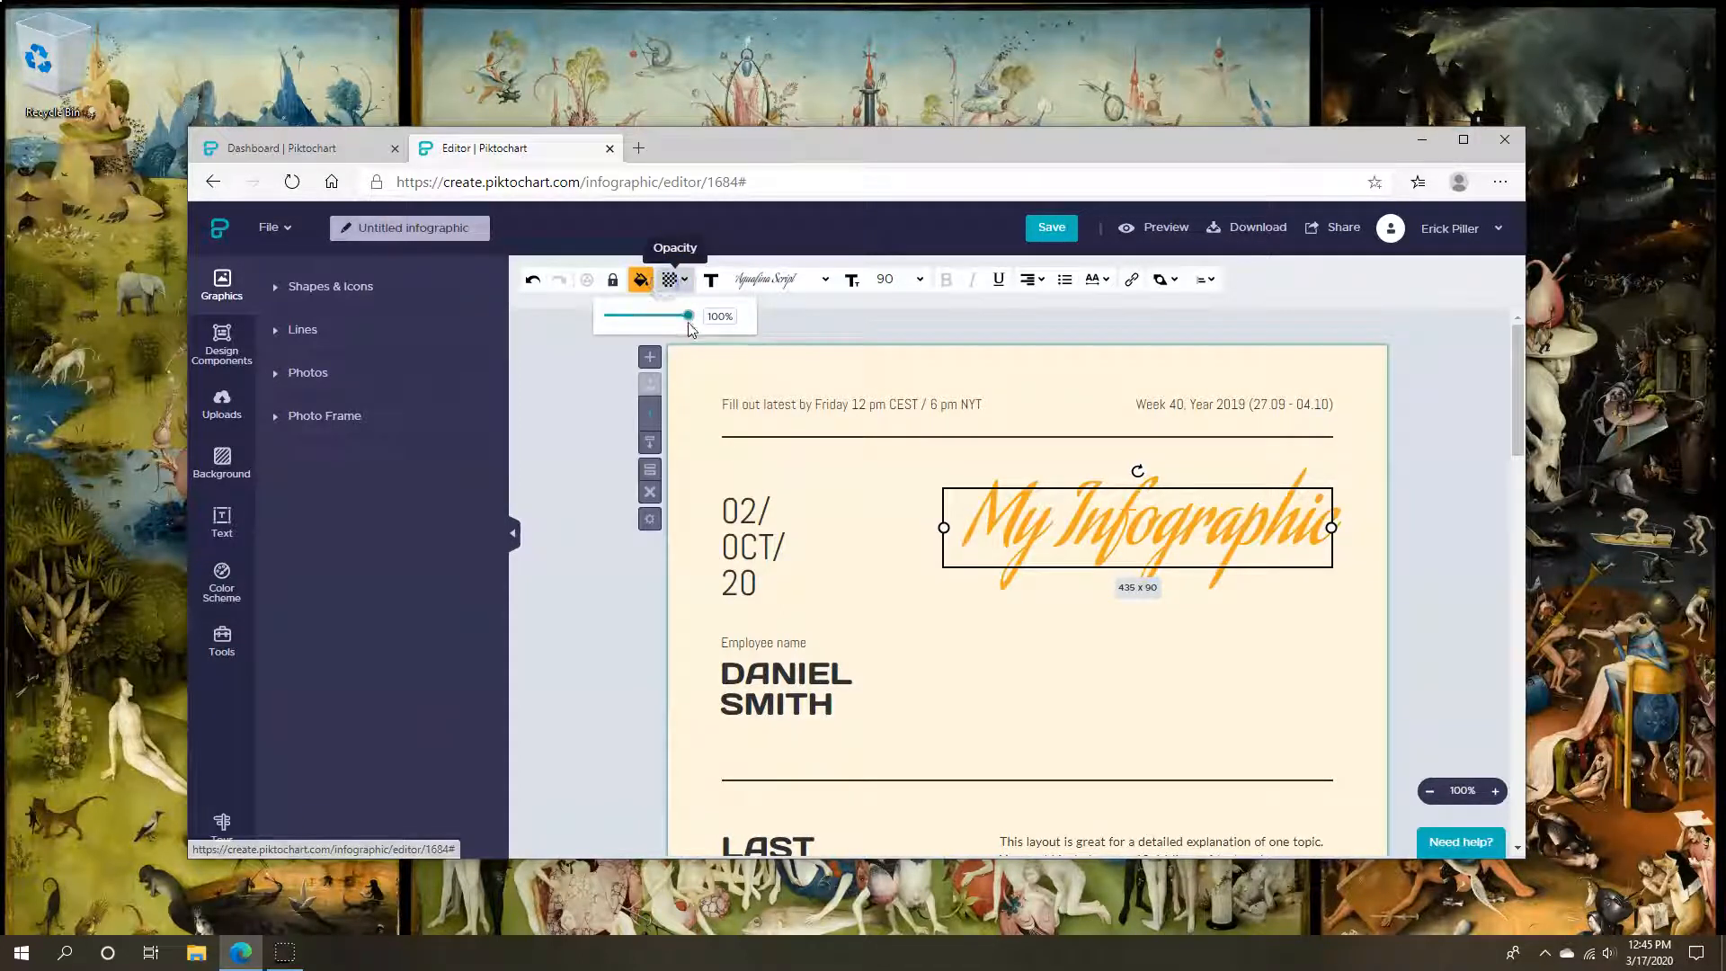
drag(688, 324, 629, 335)
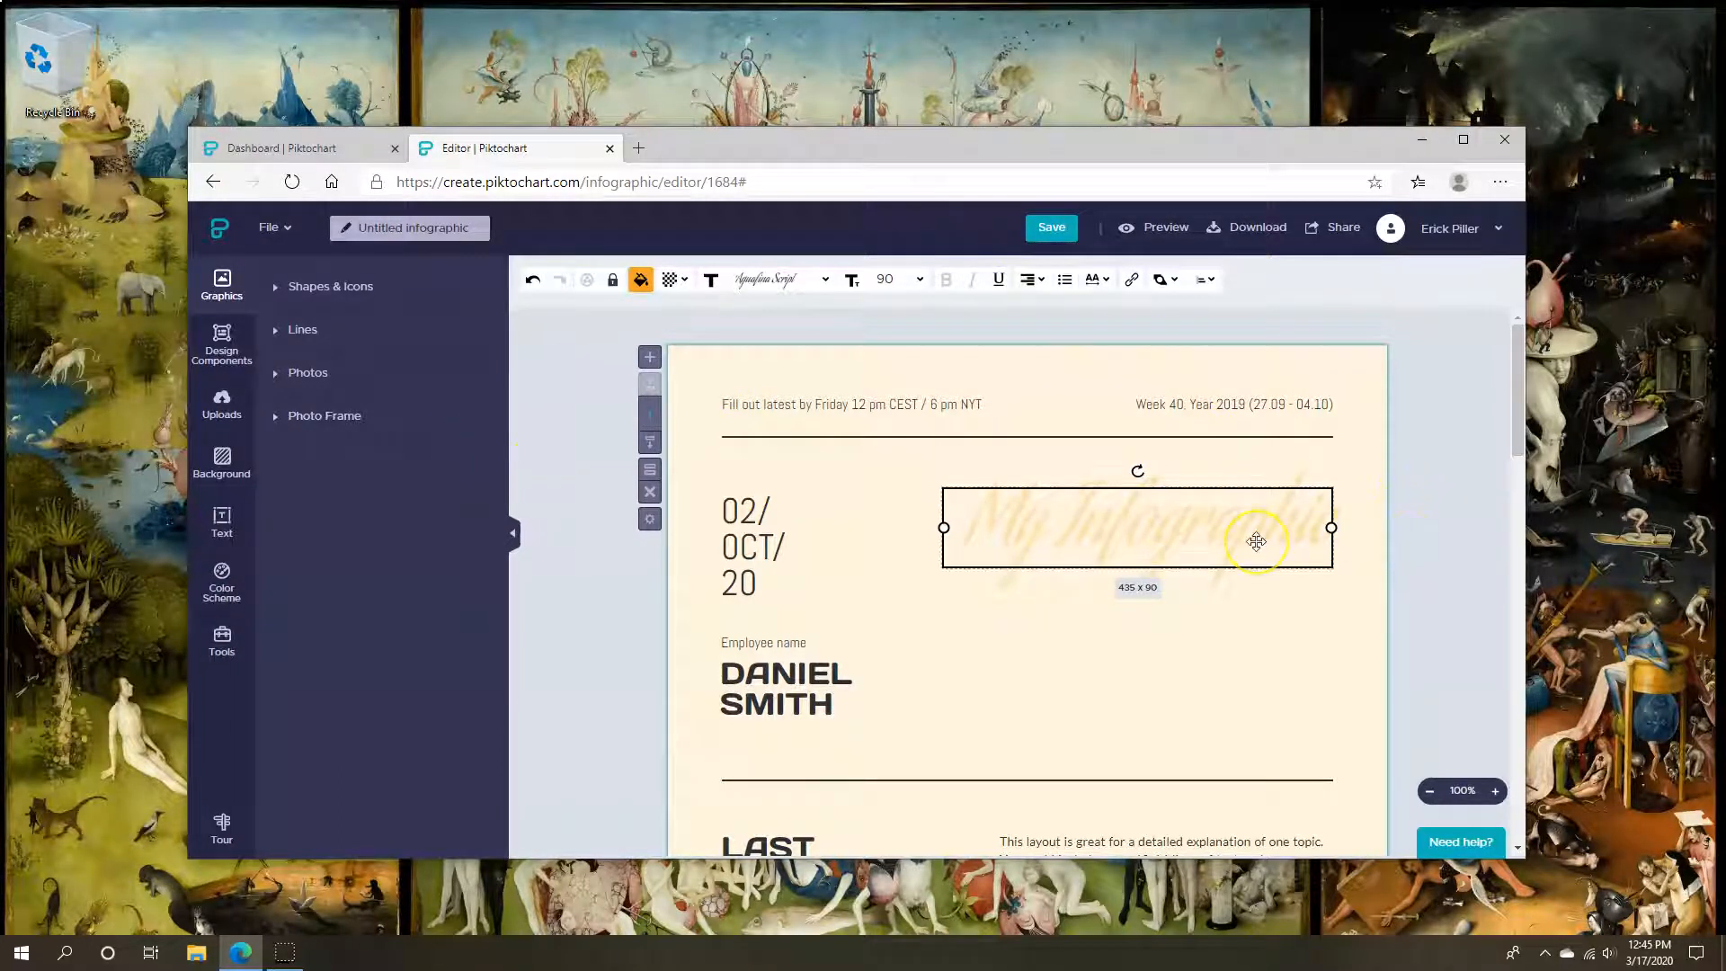
Move the title up to the top right beside the date
drag(1255, 541, 1185, 549)
click(1479, 542)
drag(1105, 501, 1186, 501)
click(1421, 480)
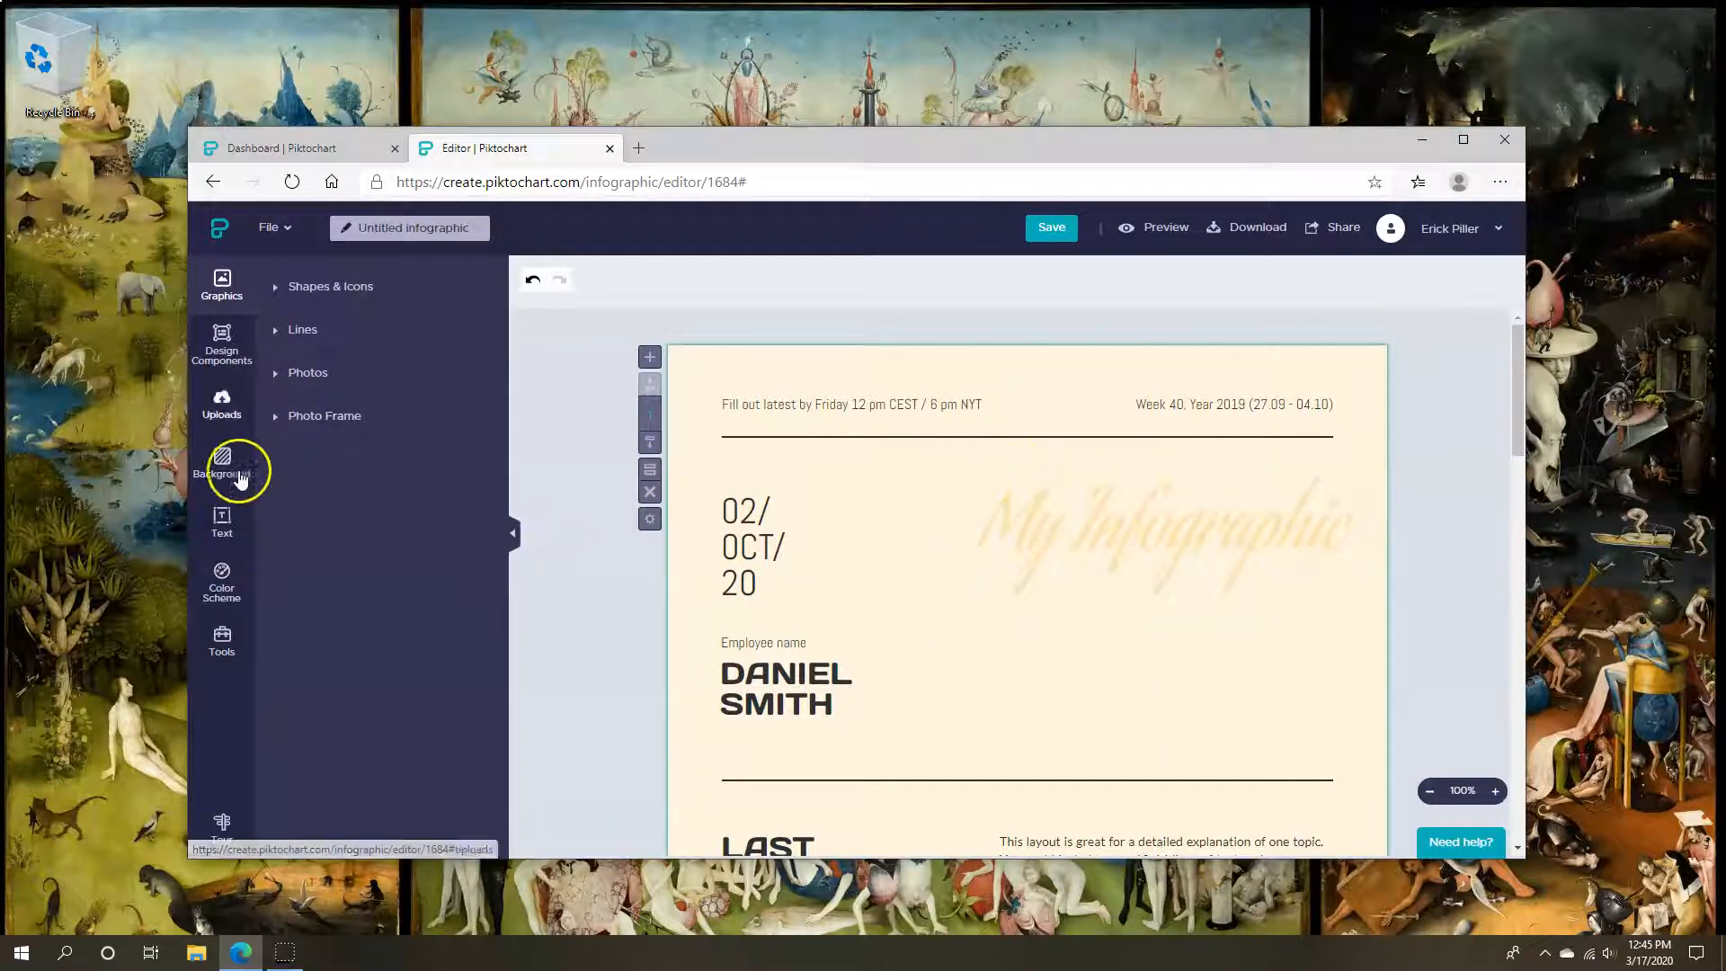
Browse the Text panel's text frames, then switch to the Graphics library
click(221, 520)
scroll(570, 570, down, 3)
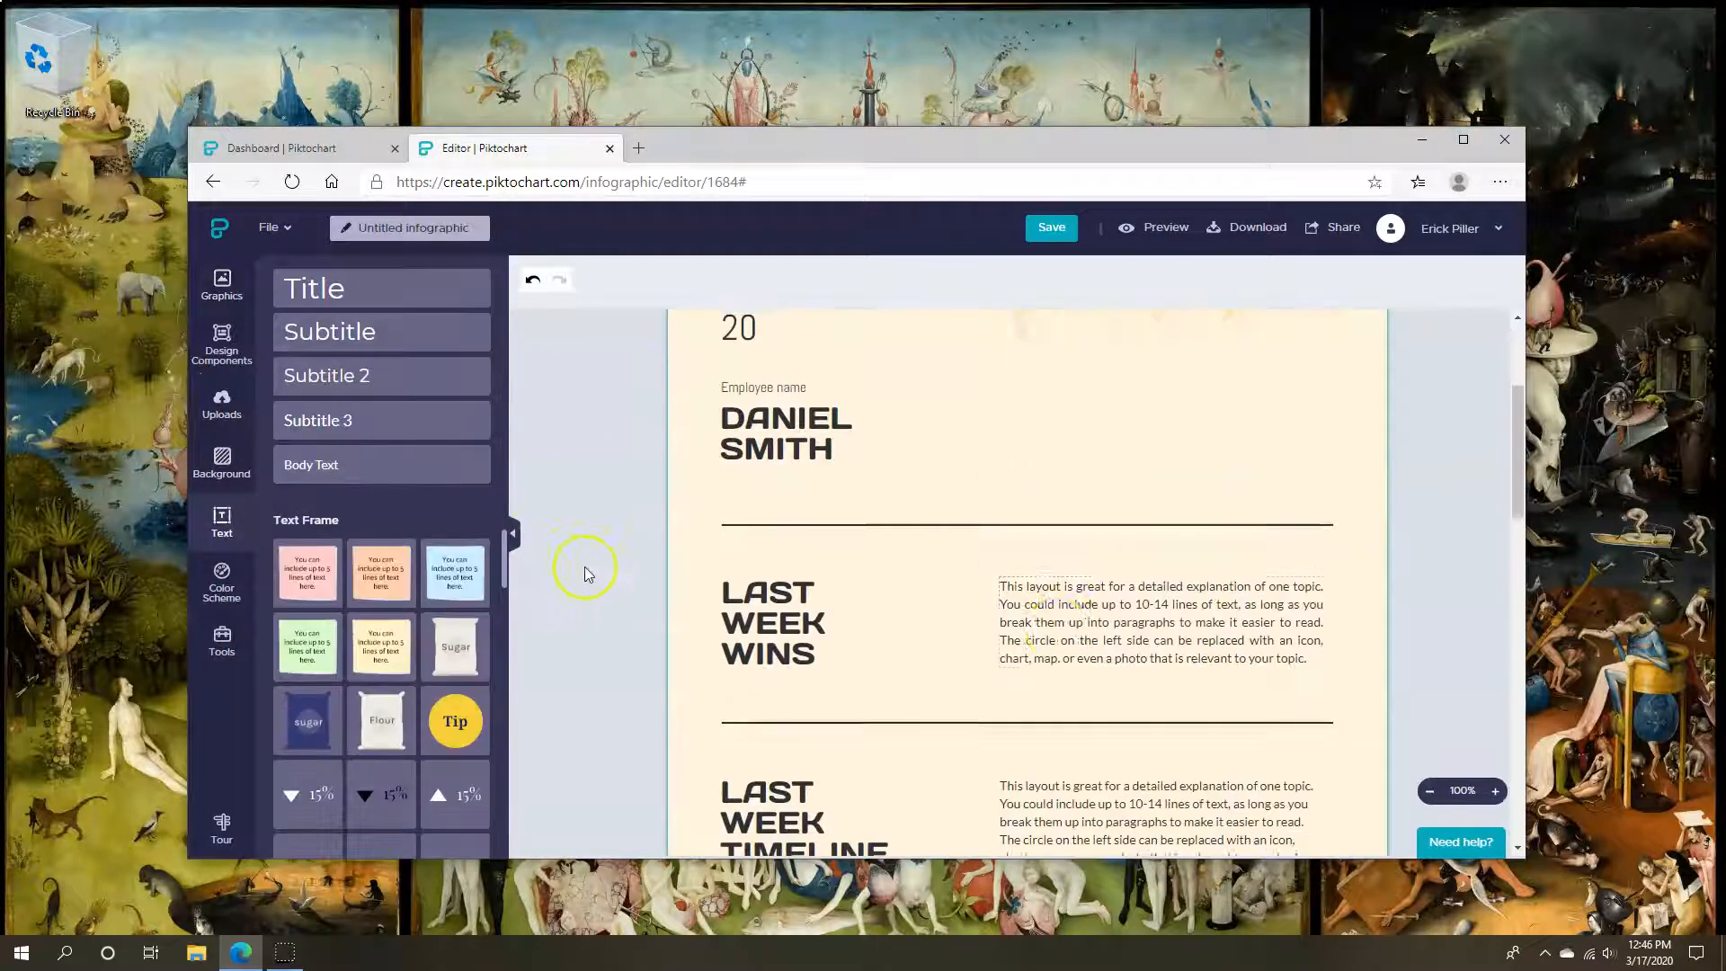
scroll(786, 563, up, 3)
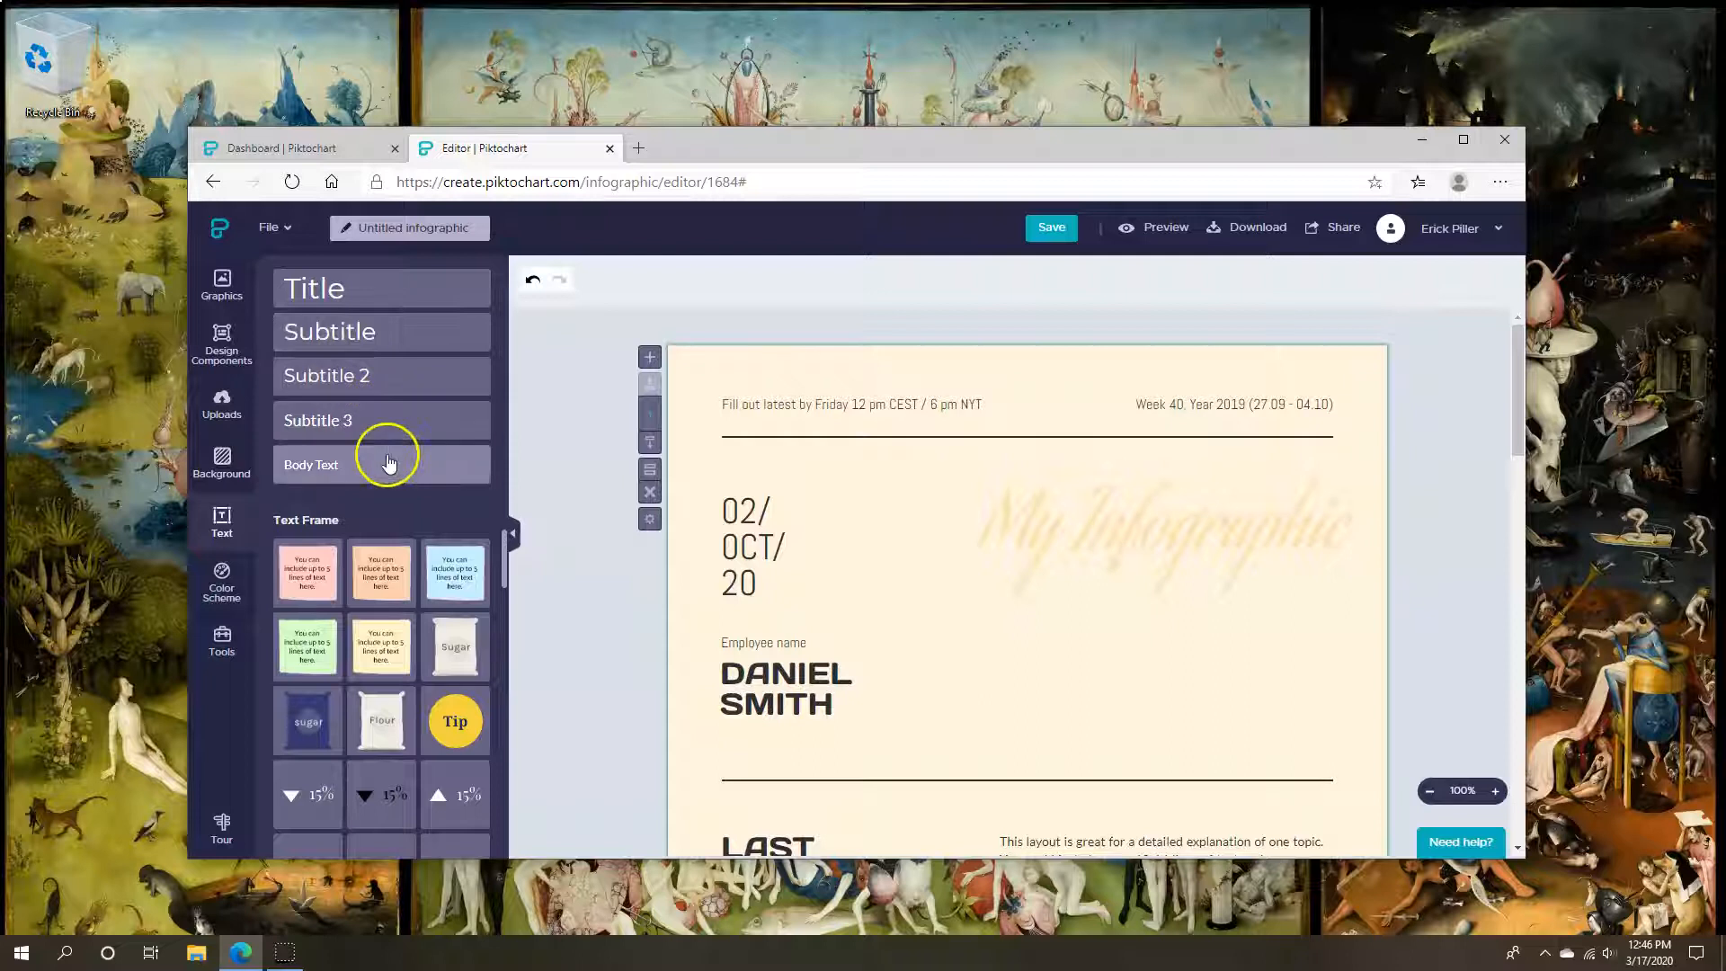
scroll(605, 601, down, 2)
scroll(455, 693, down, 5)
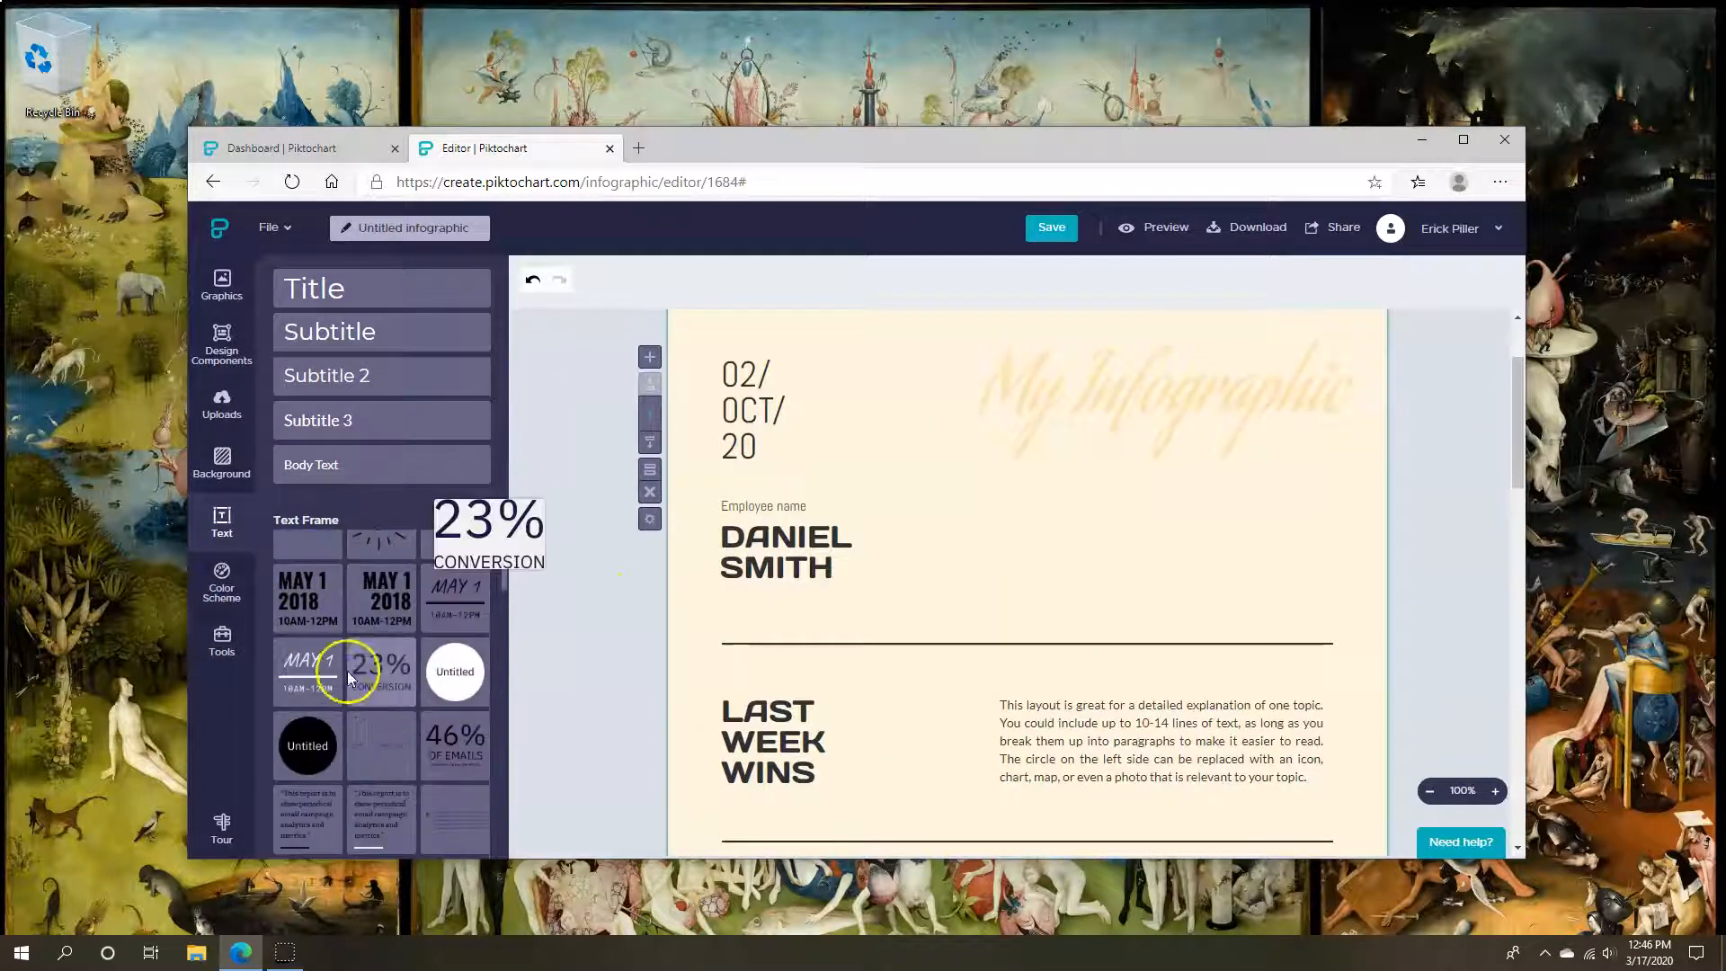
scroll(365, 710, up, 5)
click(229, 289)
click(571, 525)
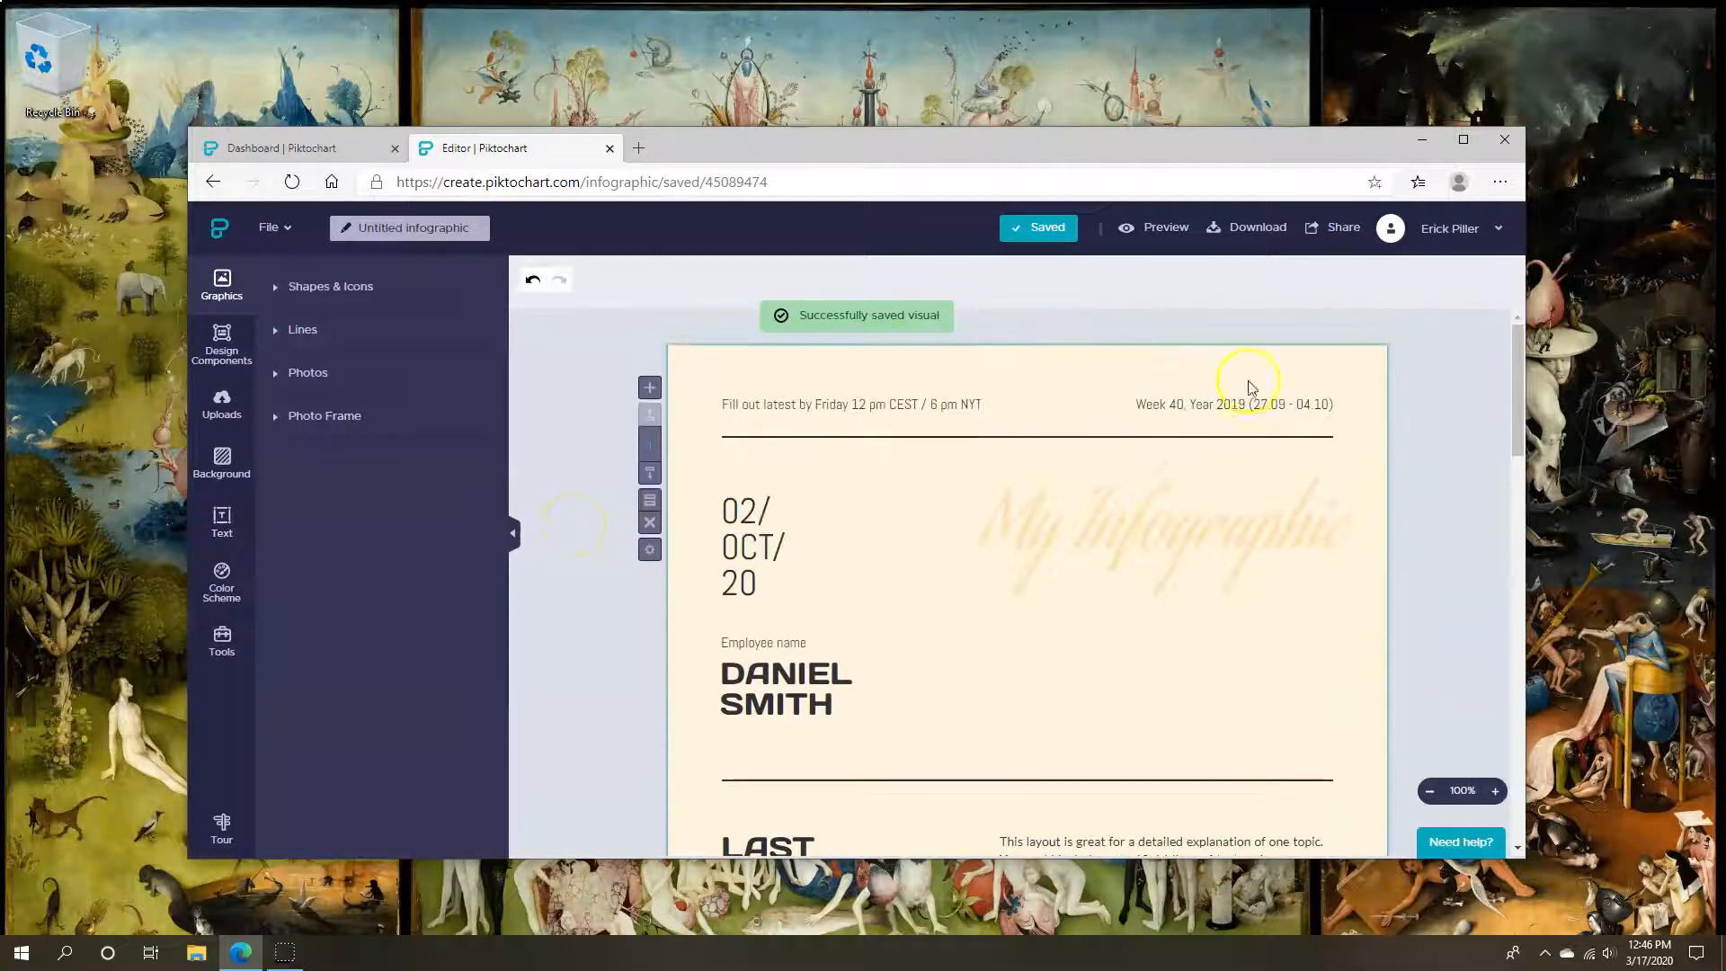
click(927, 444)
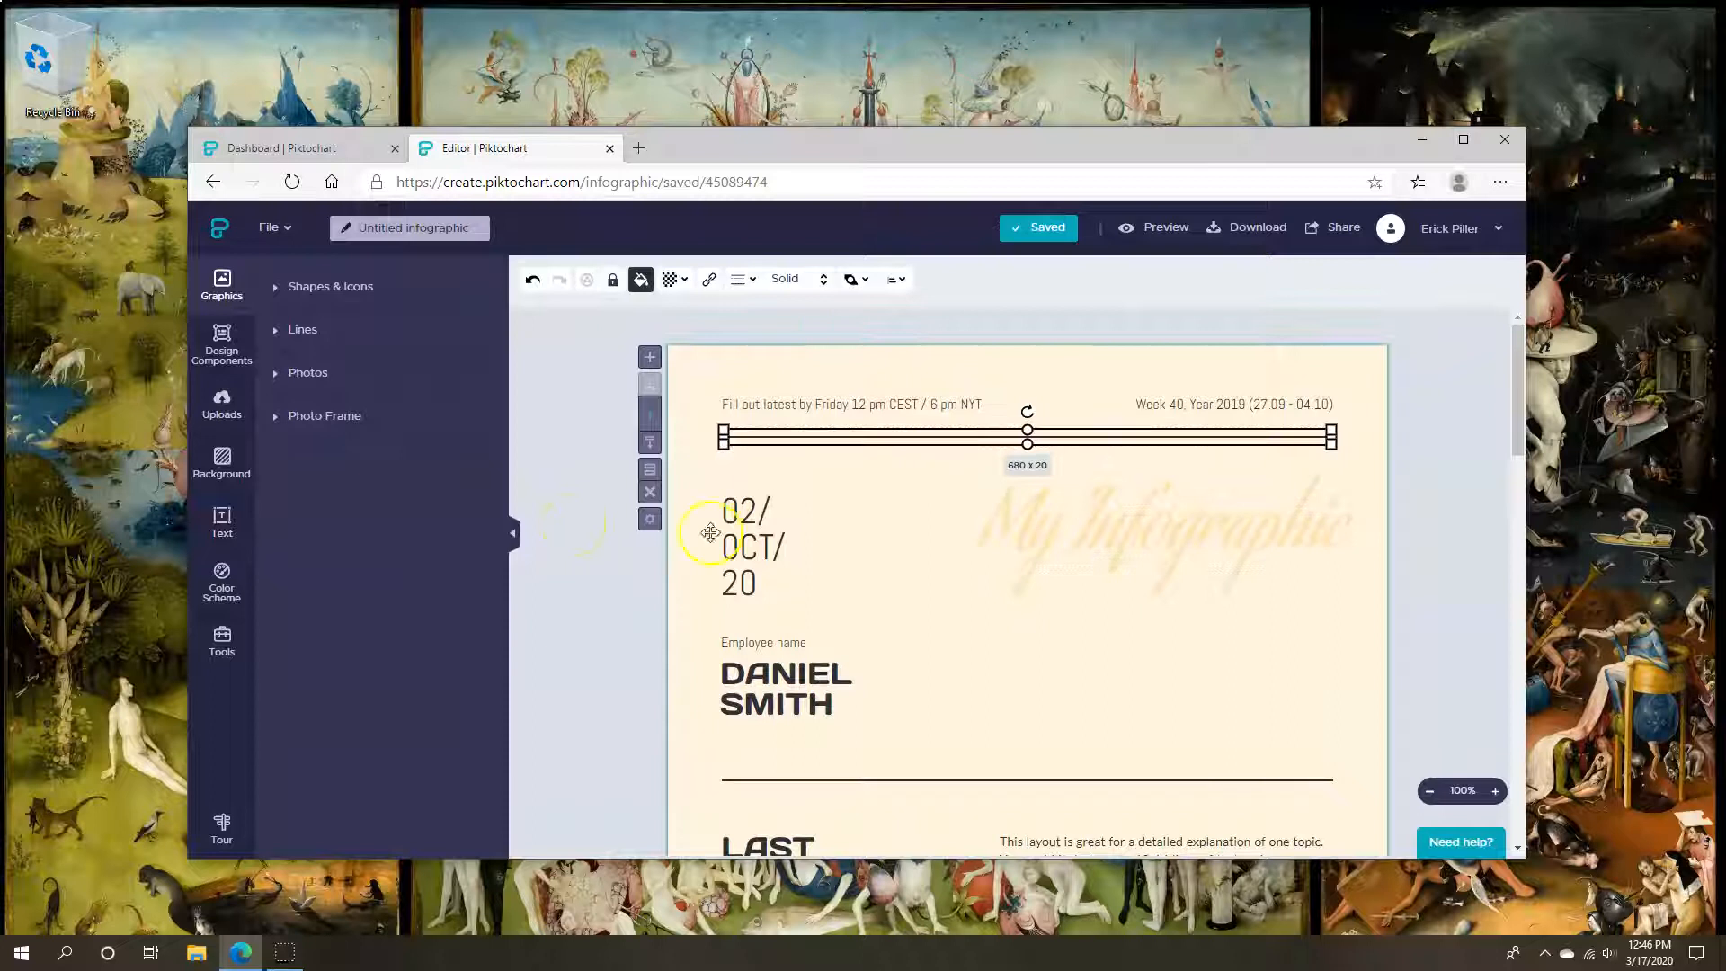
click(606, 608)
scroll(606, 611, down, 1)
scroll(606, 614, down, 7)
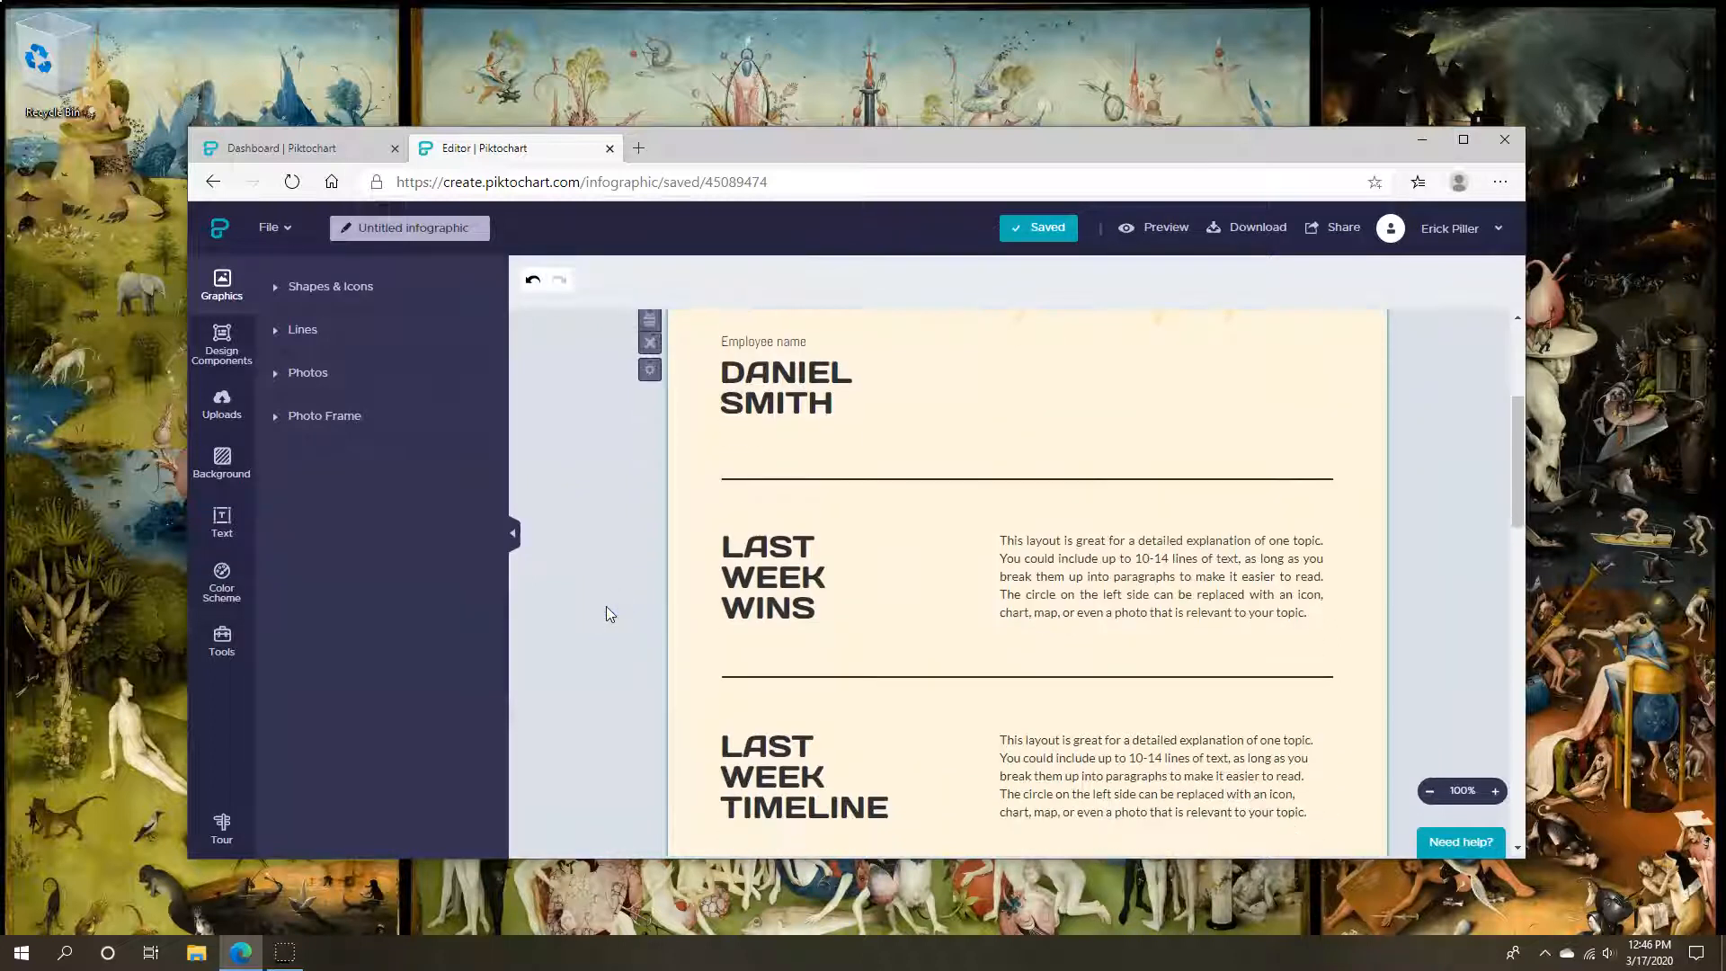
click(789, 497)
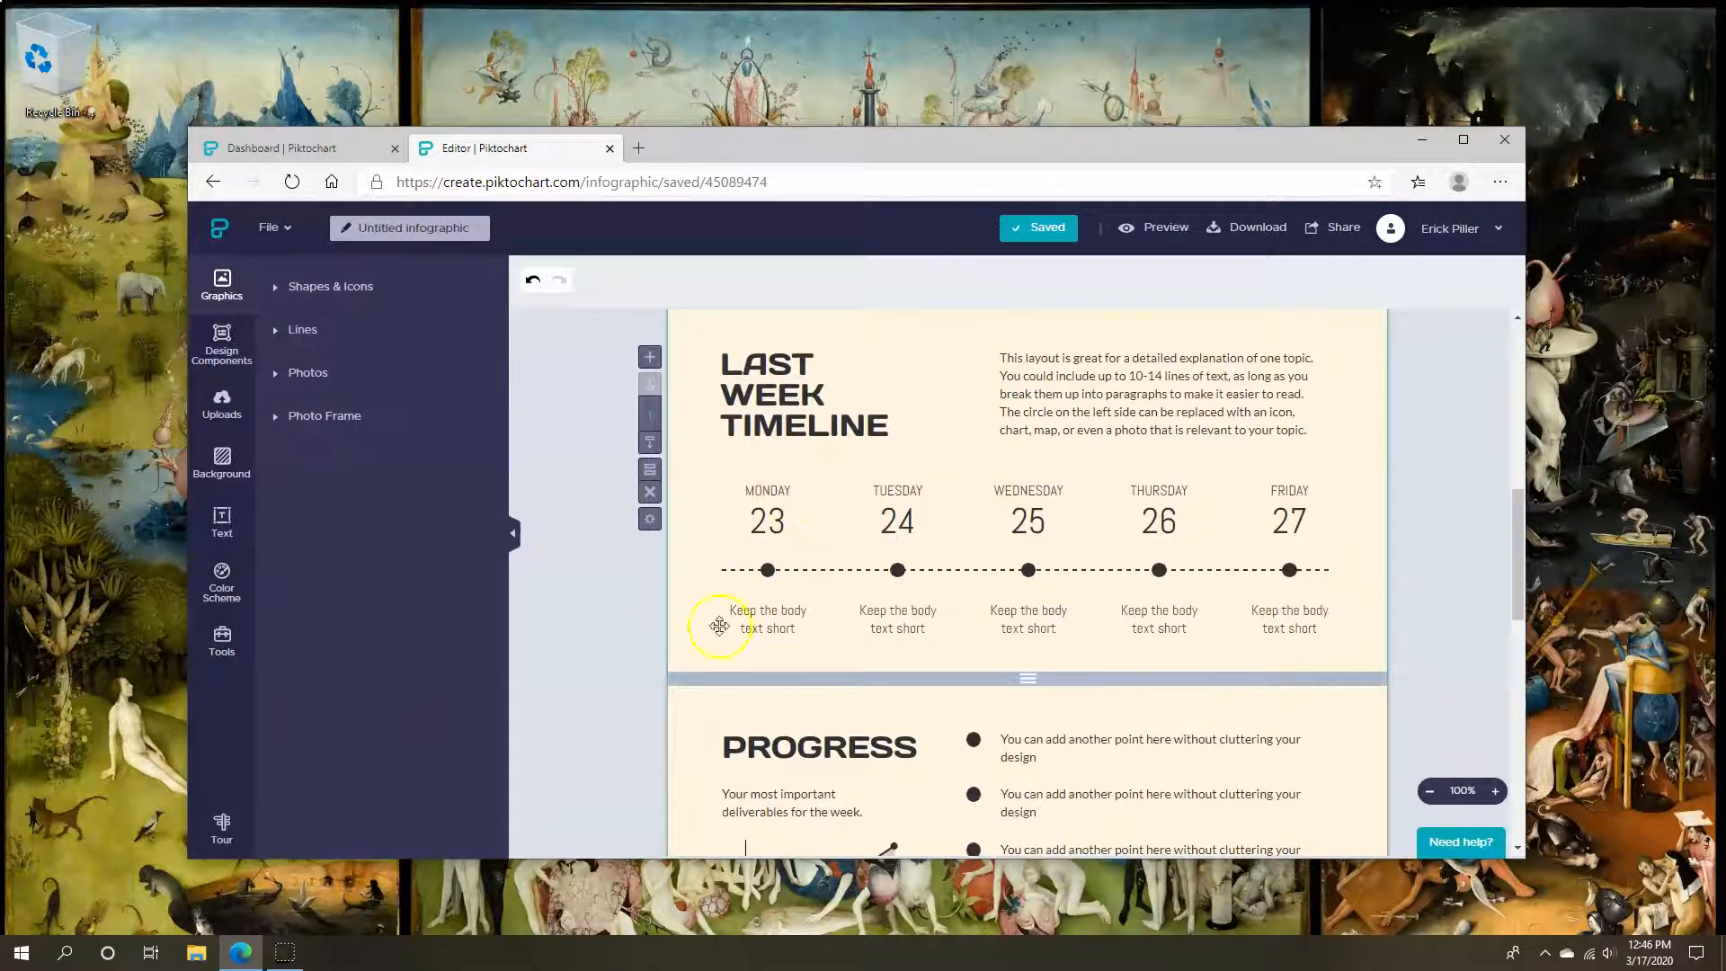
scroll(586, 655, down, 3)
click(789, 611)
scroll(786, 612, down, 1)
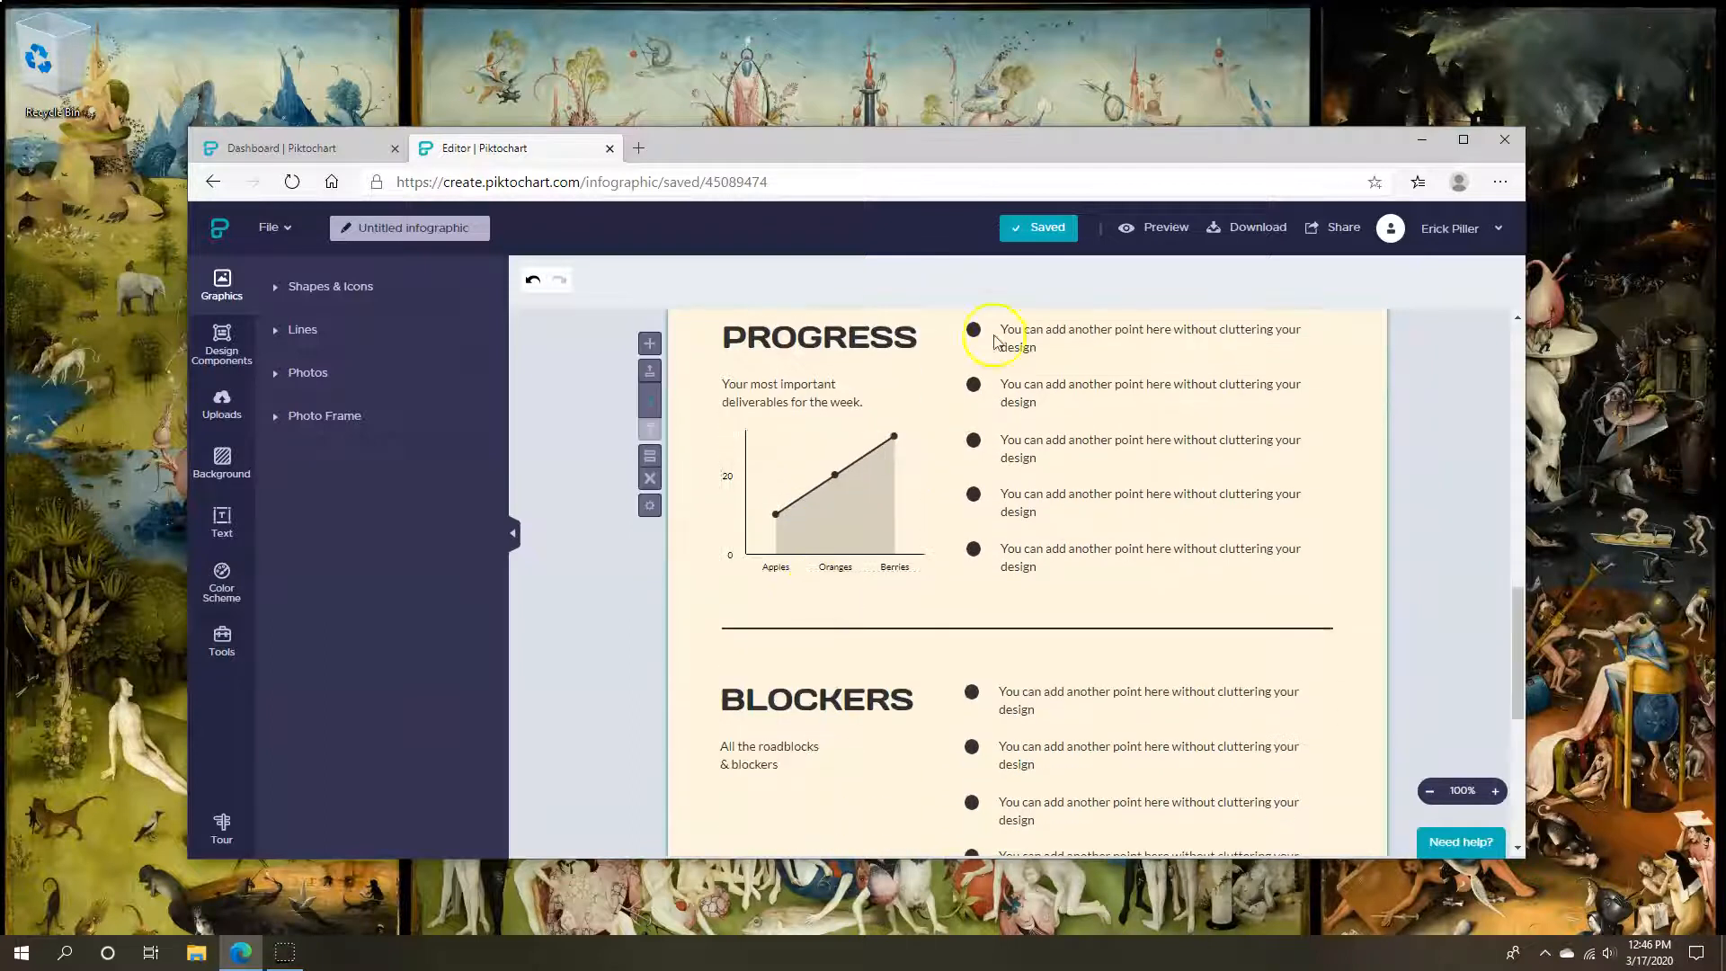
scroll(629, 675, down, 4)
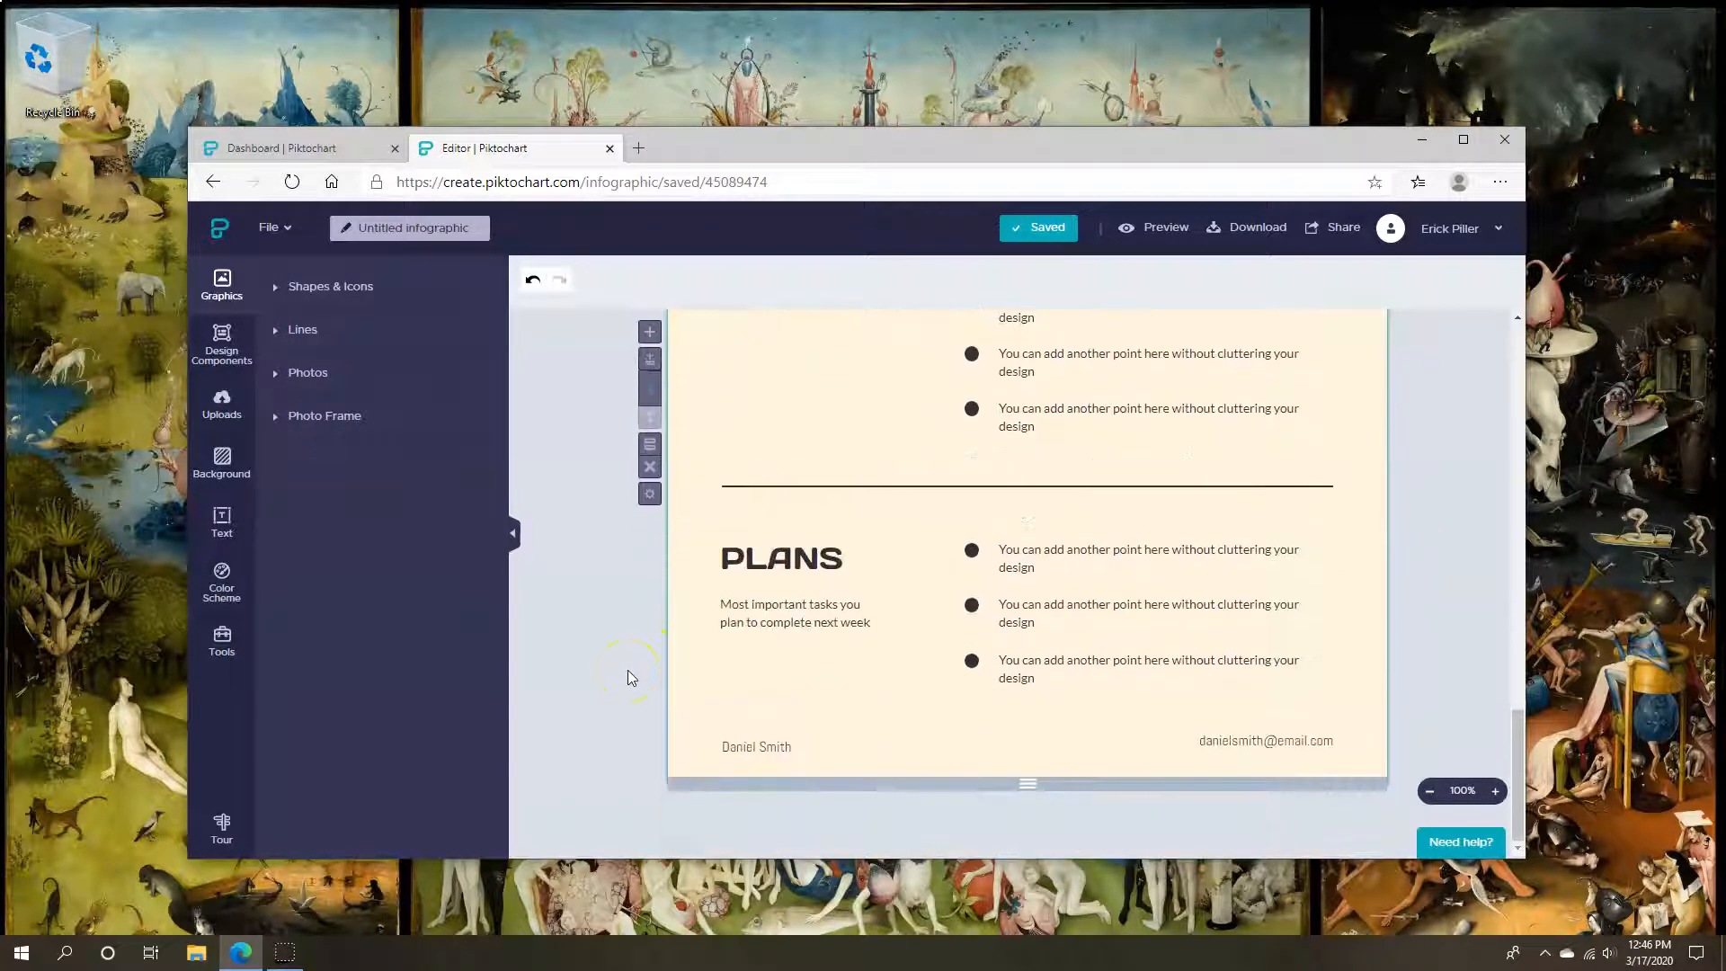
scroll(629, 676, up, 15)
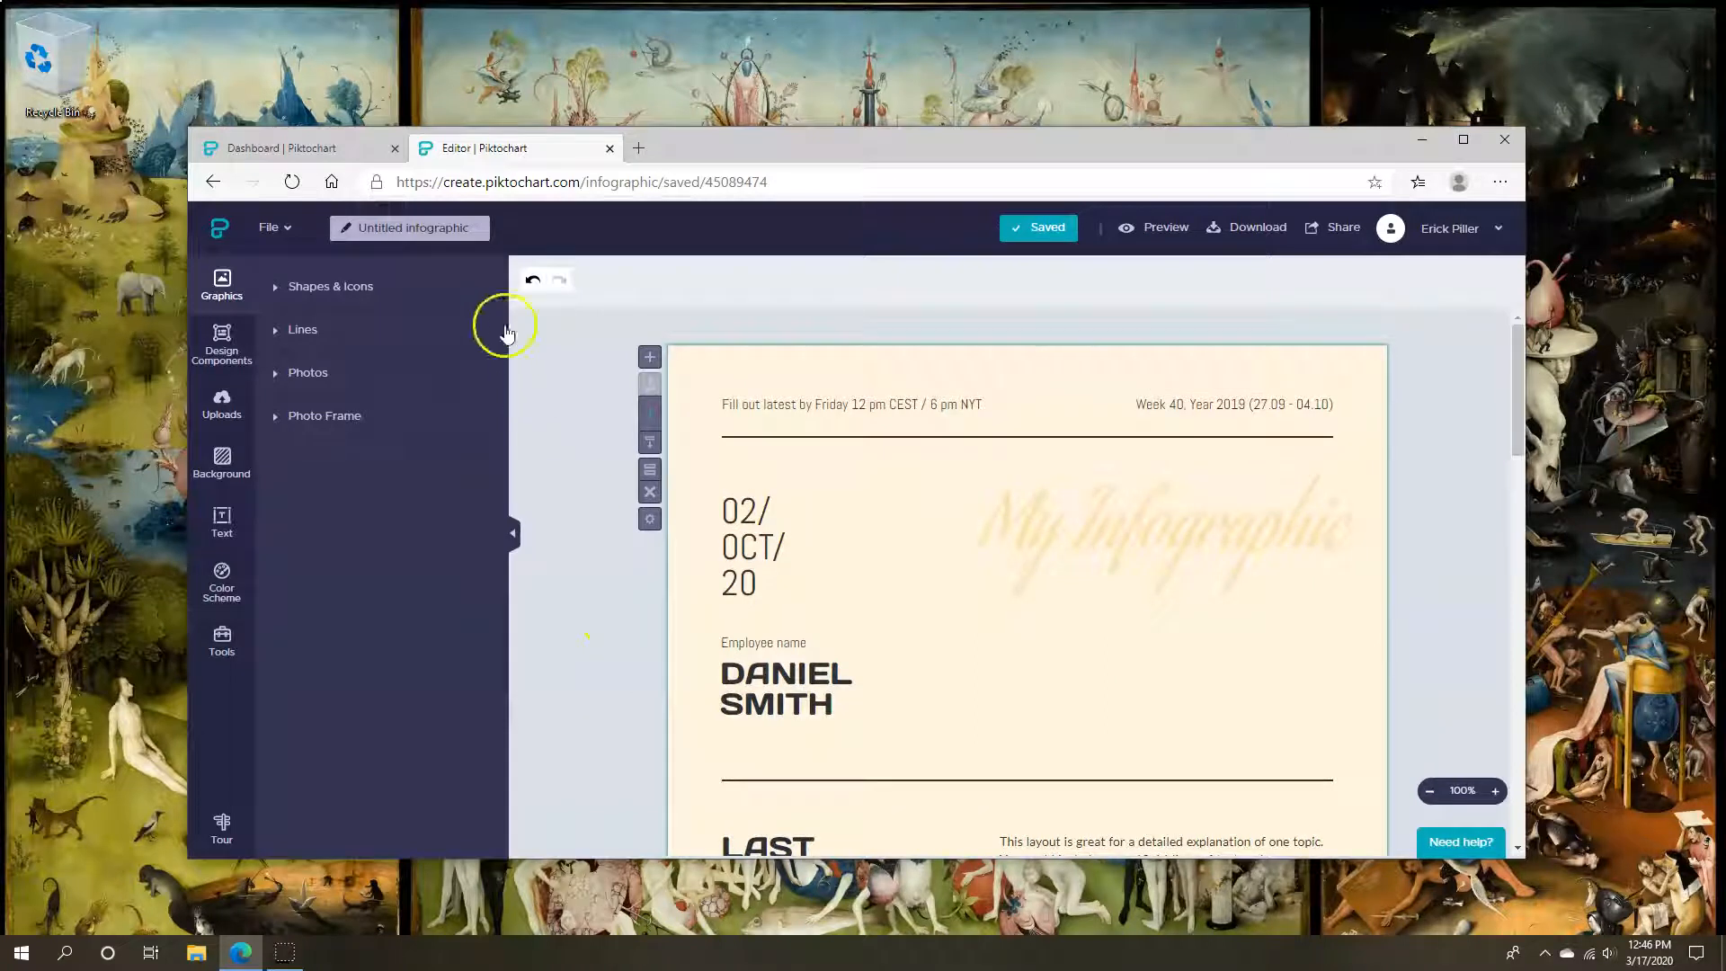
Add the mountain road photo from Graphics > Photos at the page's left edge
click(299, 331)
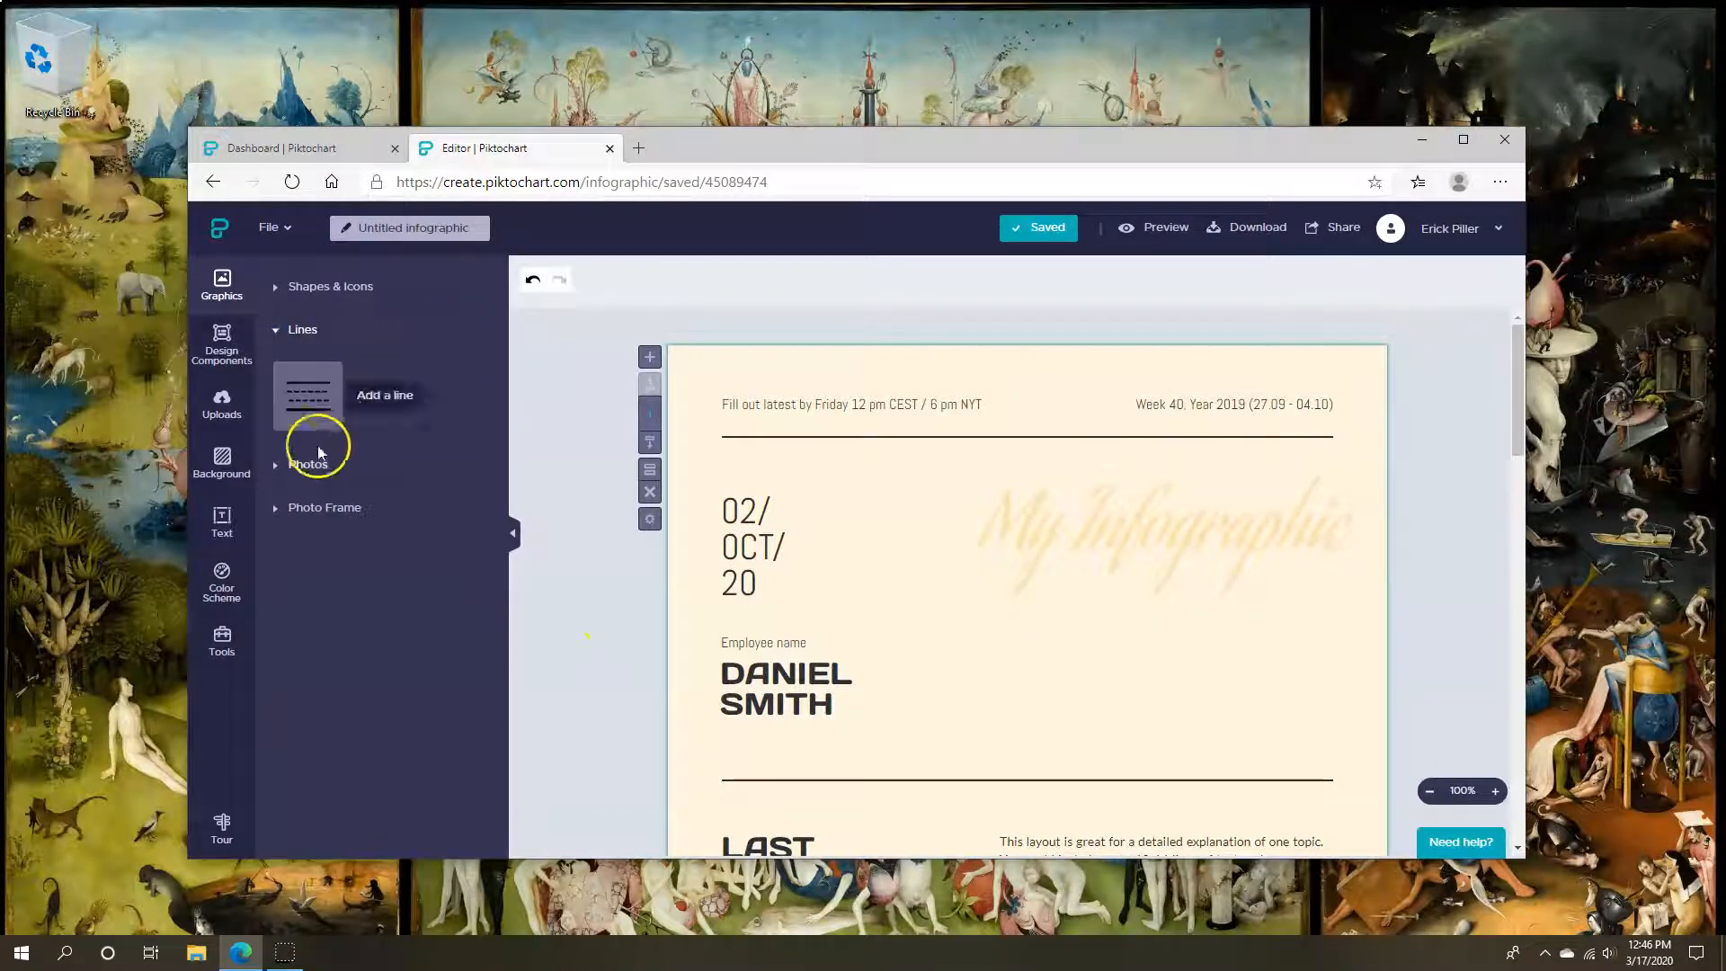
click(308, 464)
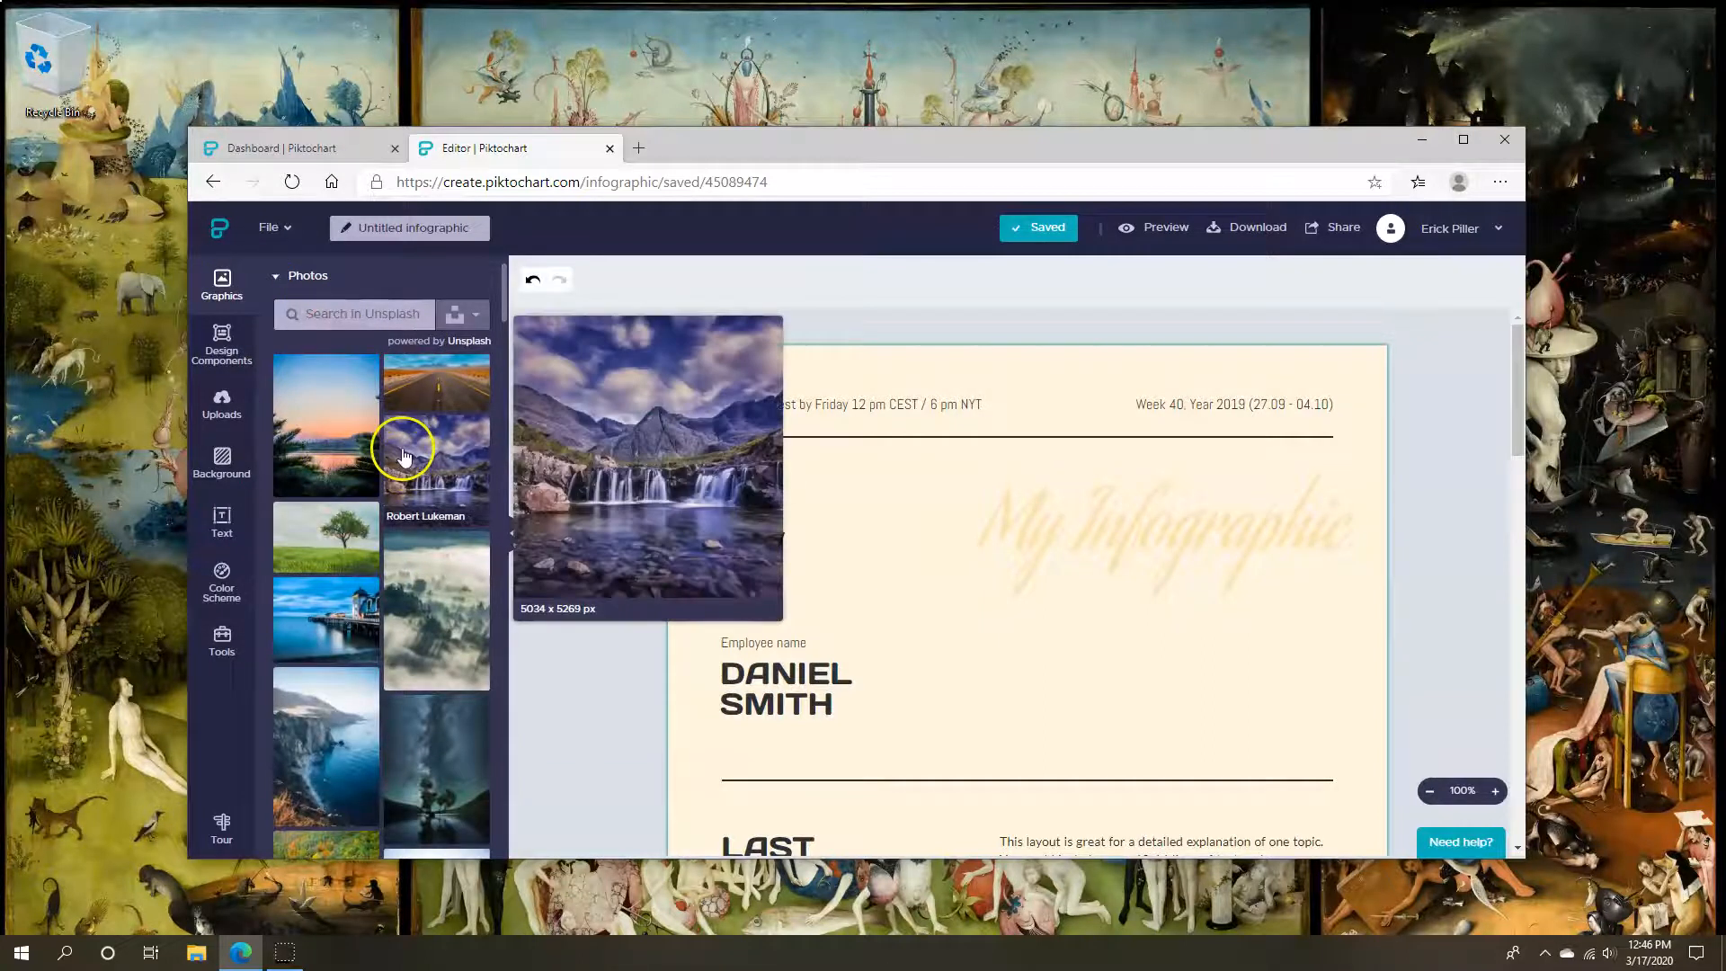
scroll(378, 522, down, 5)
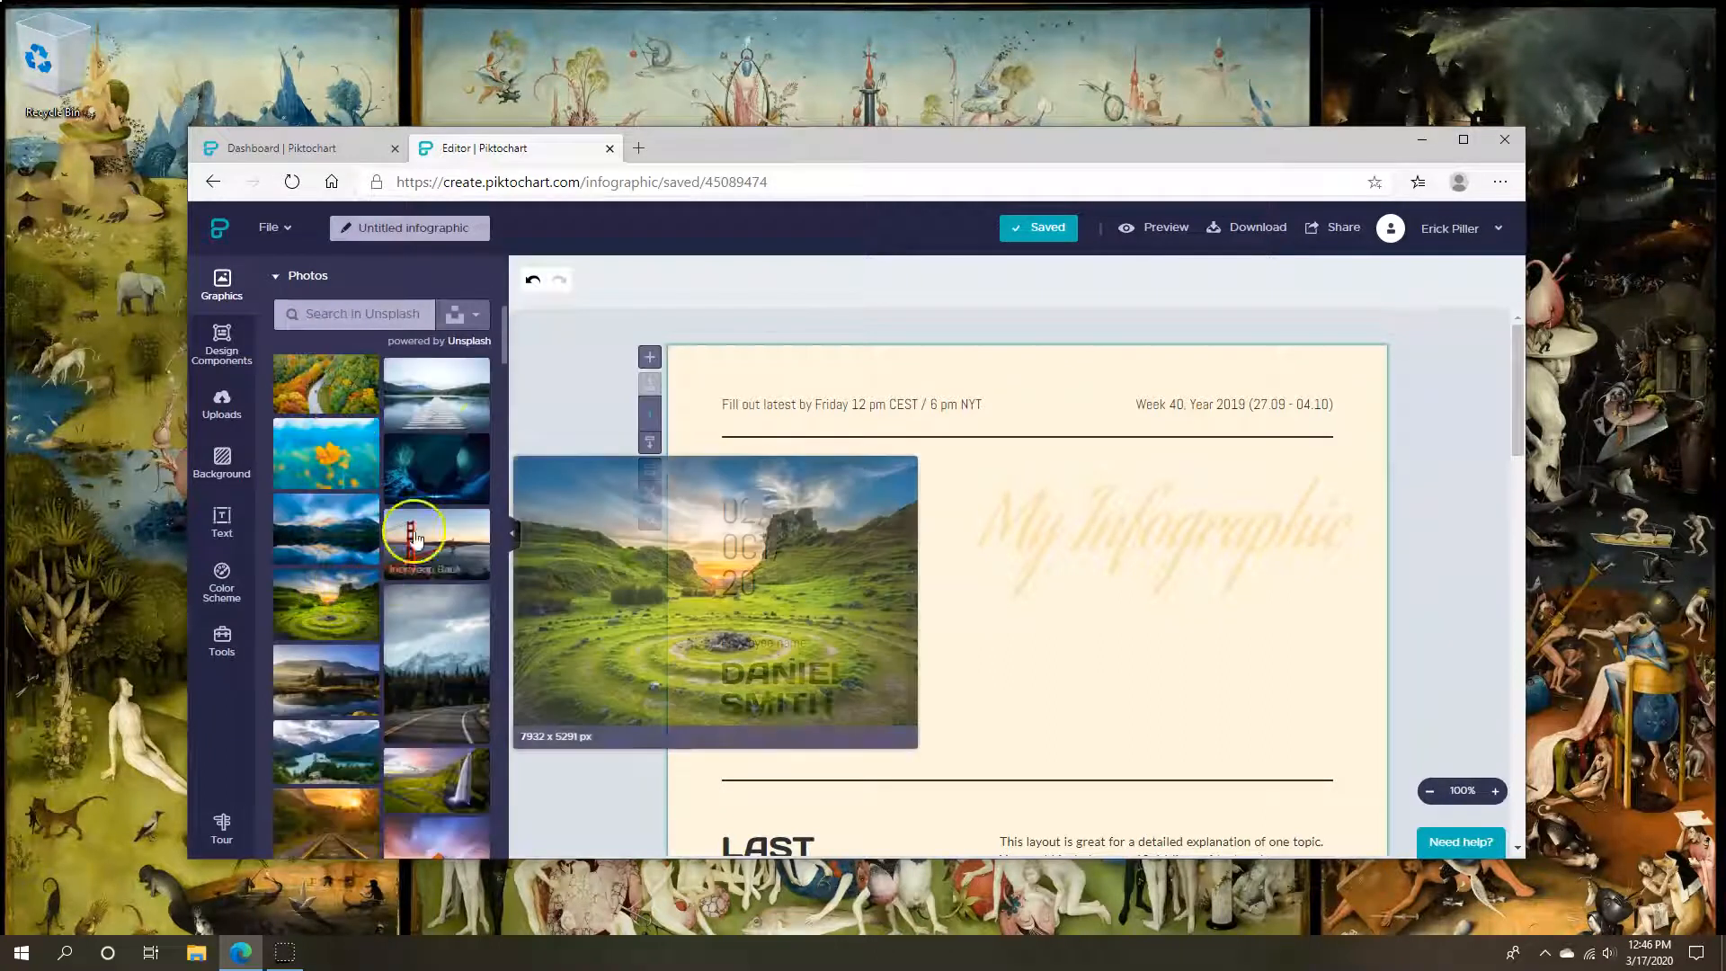
scroll(404, 607, down, 2)
scroll(407, 614, down, 2)
click(347, 643)
click(1015, 442)
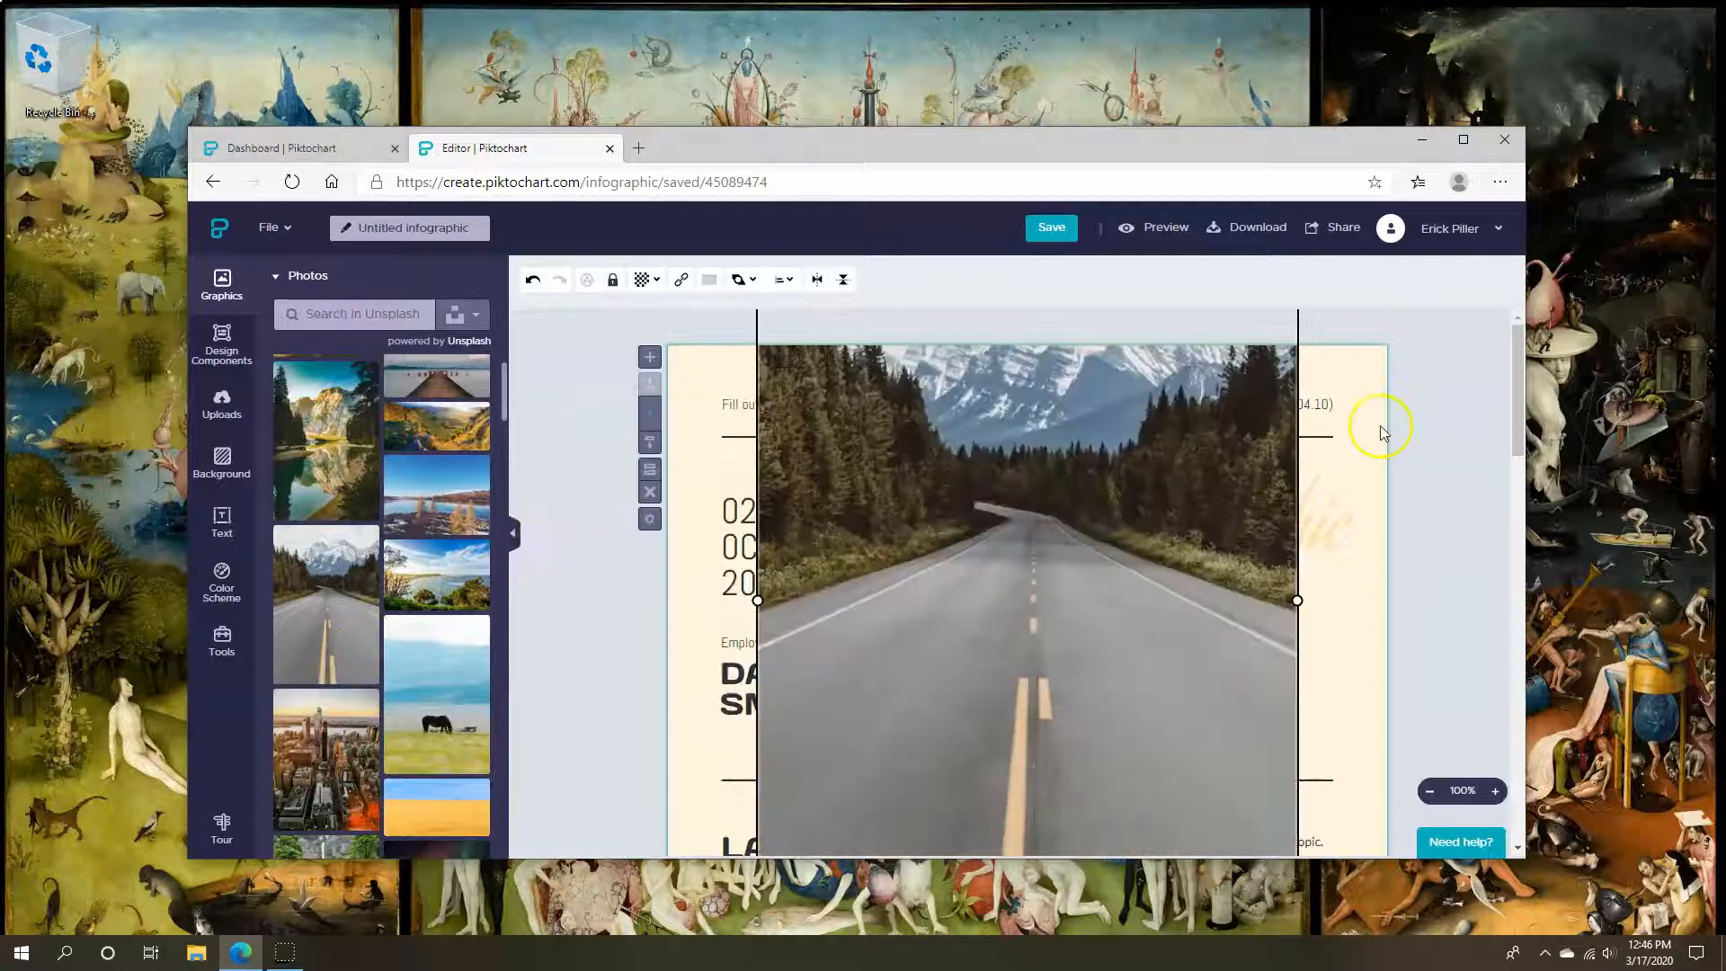
drag(1028, 528, 926, 677)
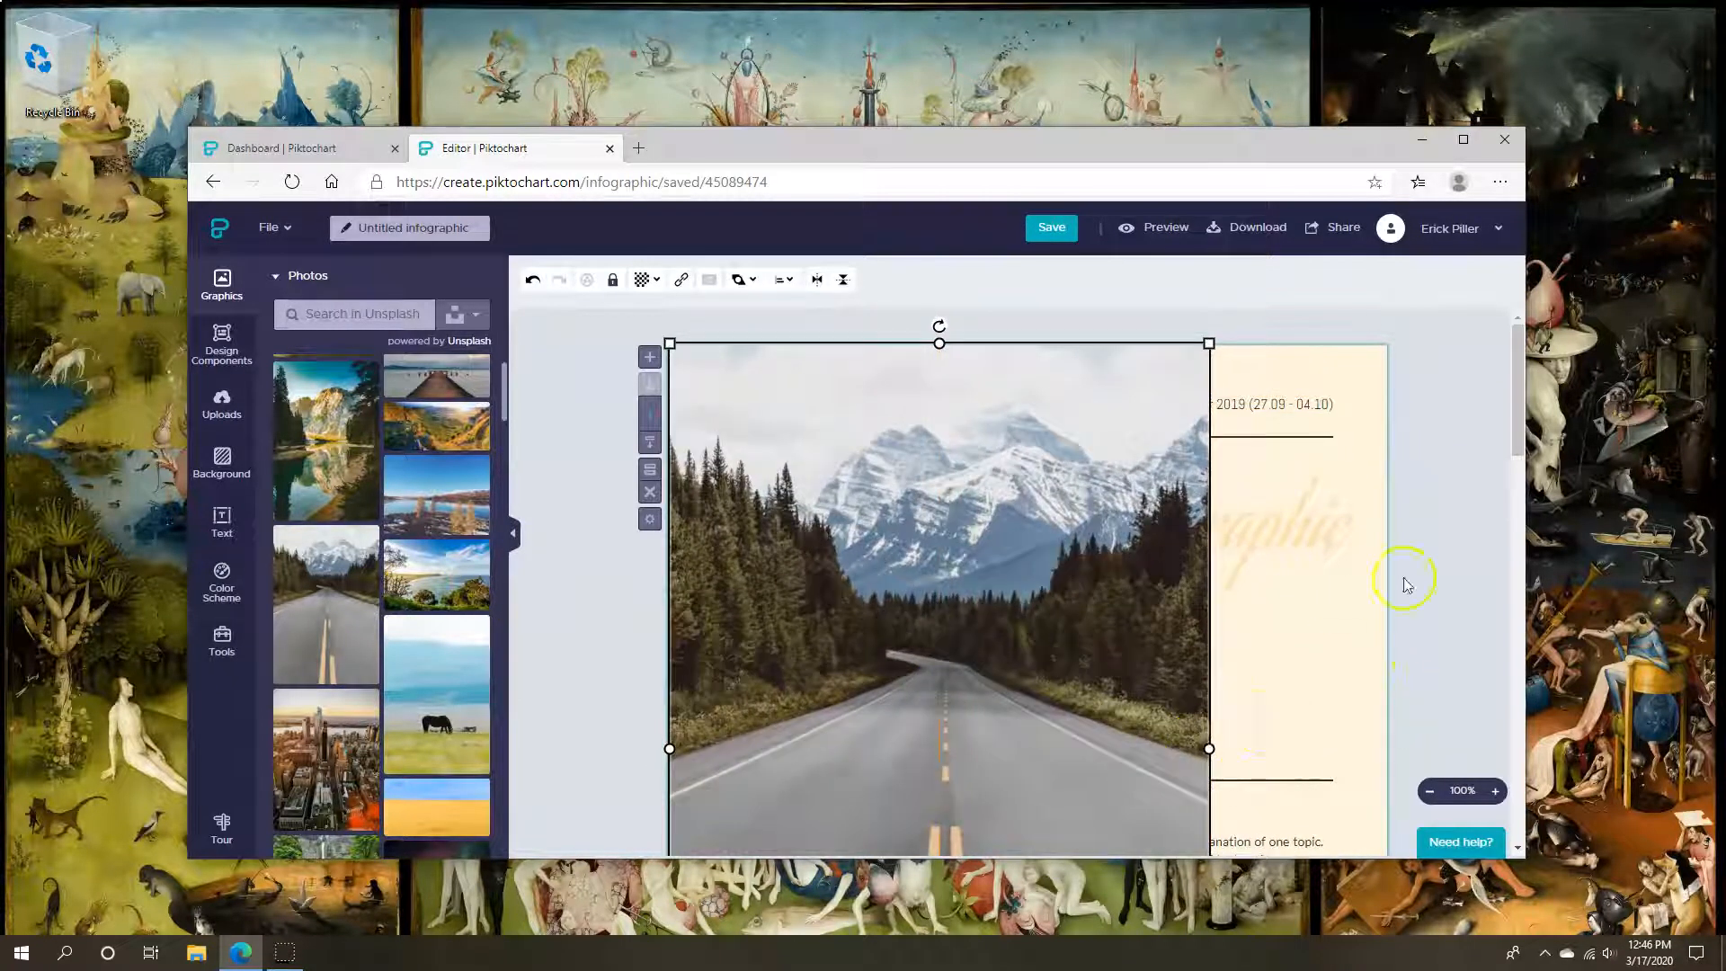
Maximise the editor and stretch the road photo across the page width
scroll(1410, 655, down, 3)
click(1463, 140)
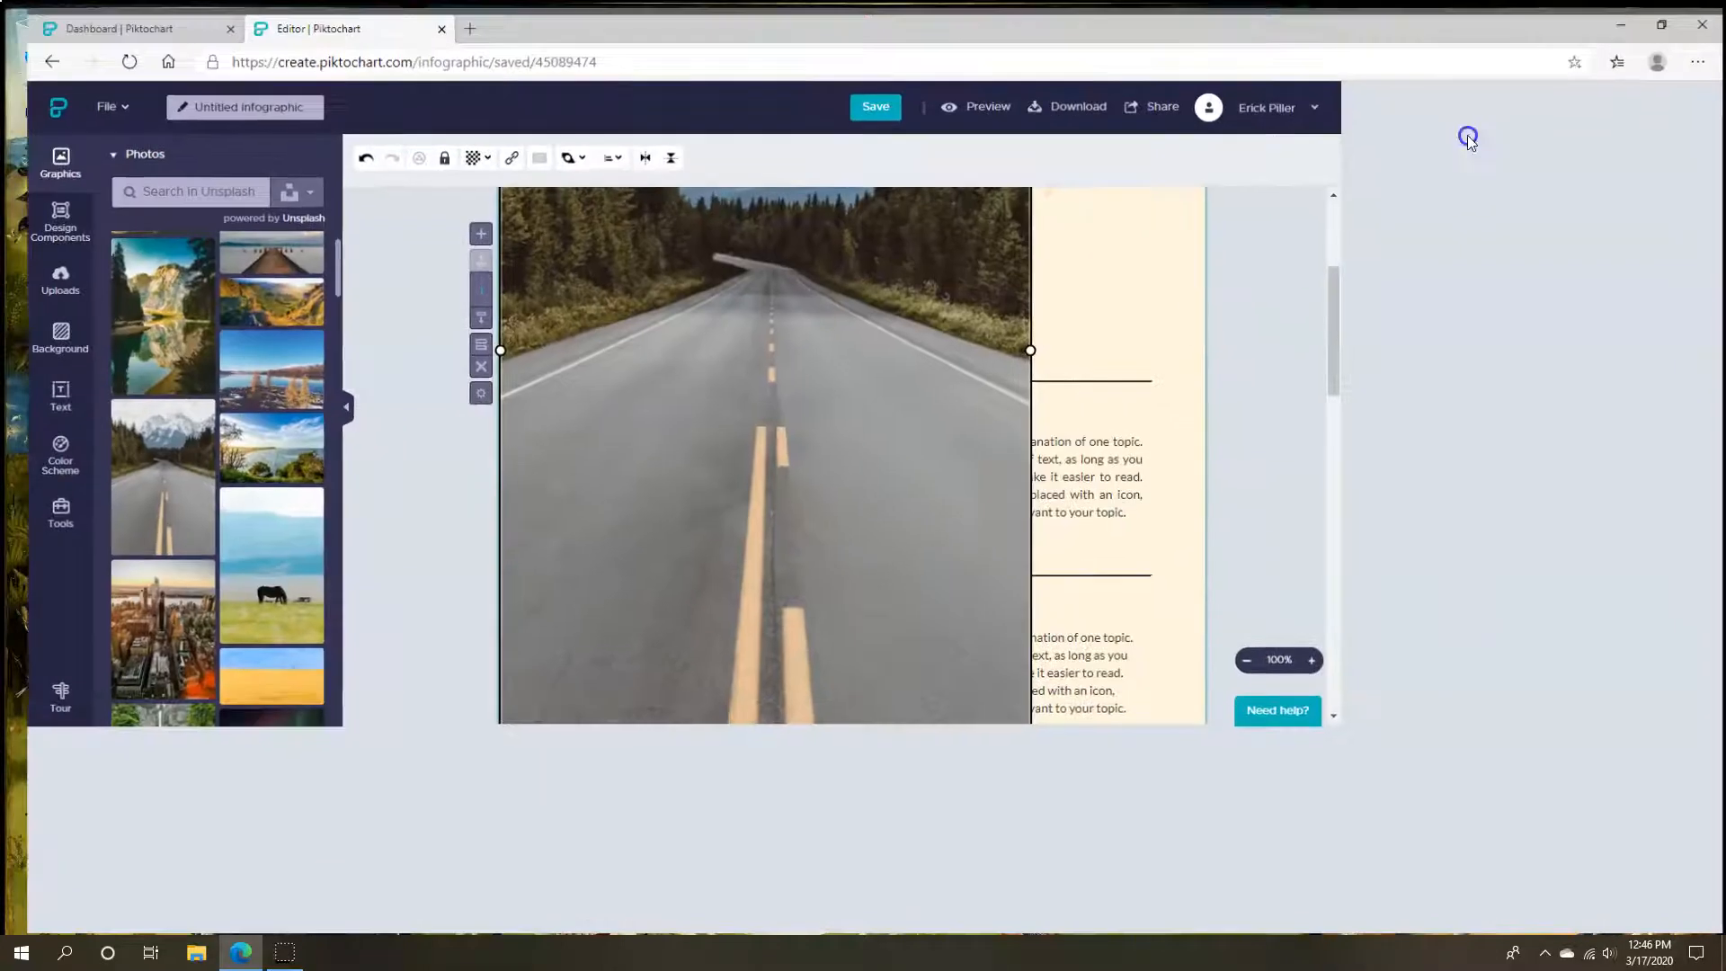
drag(1215, 747, 1394, 855)
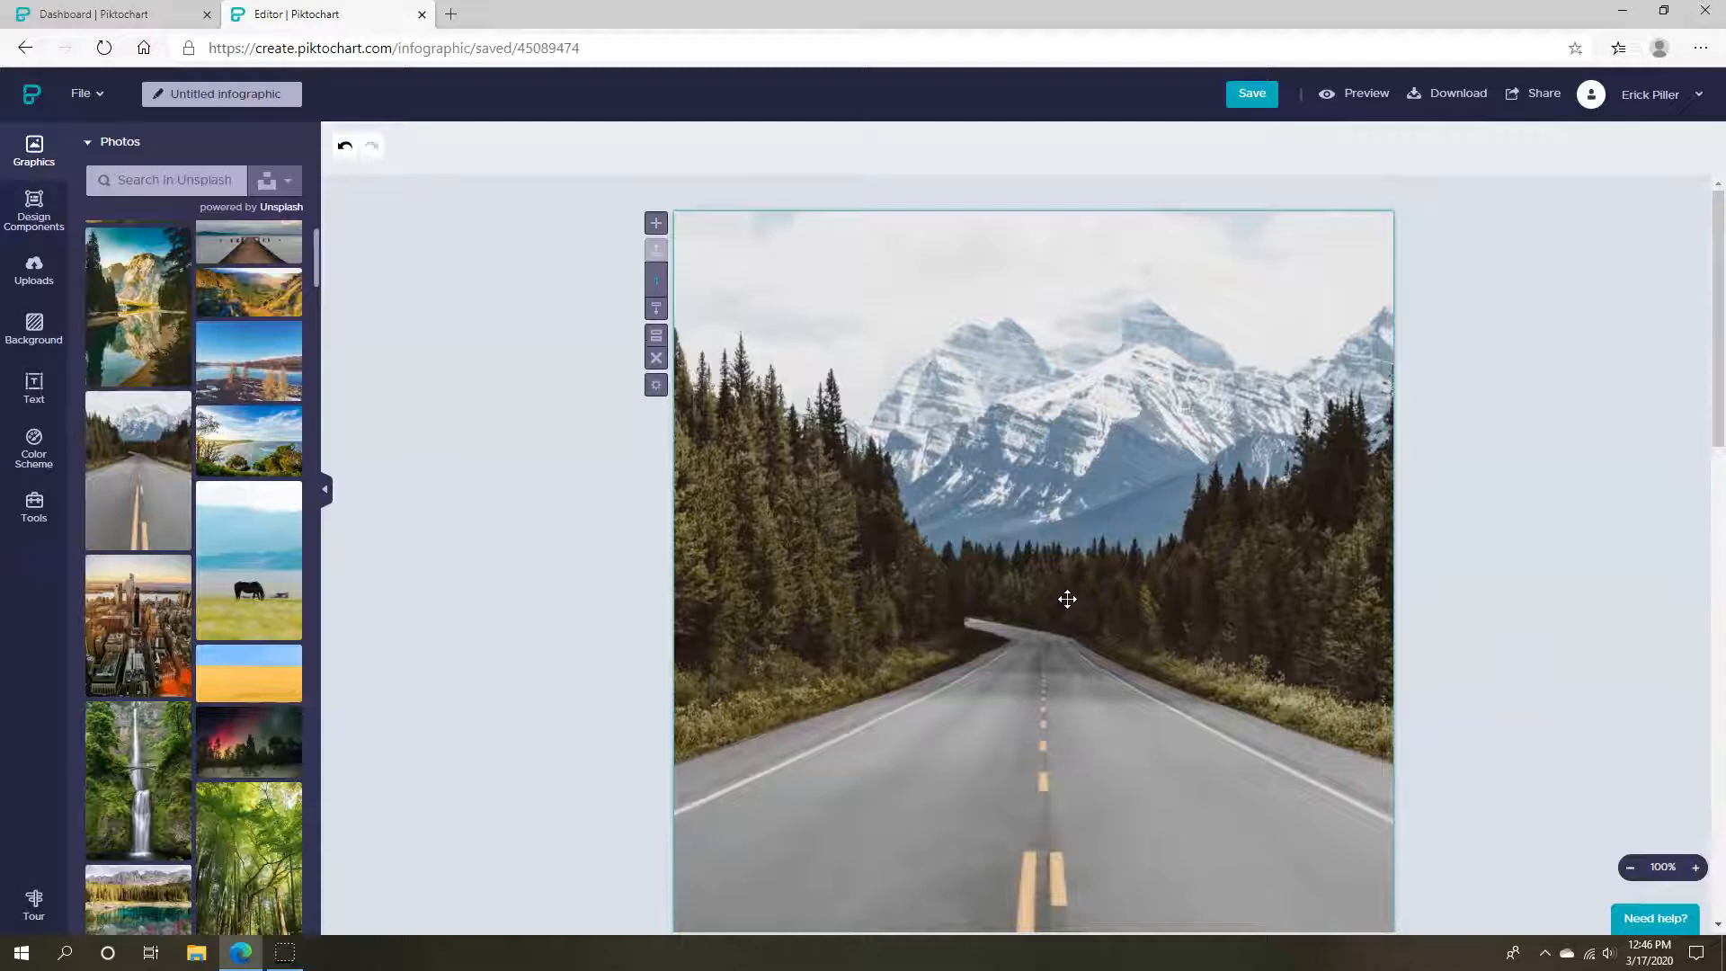
click(1067, 599)
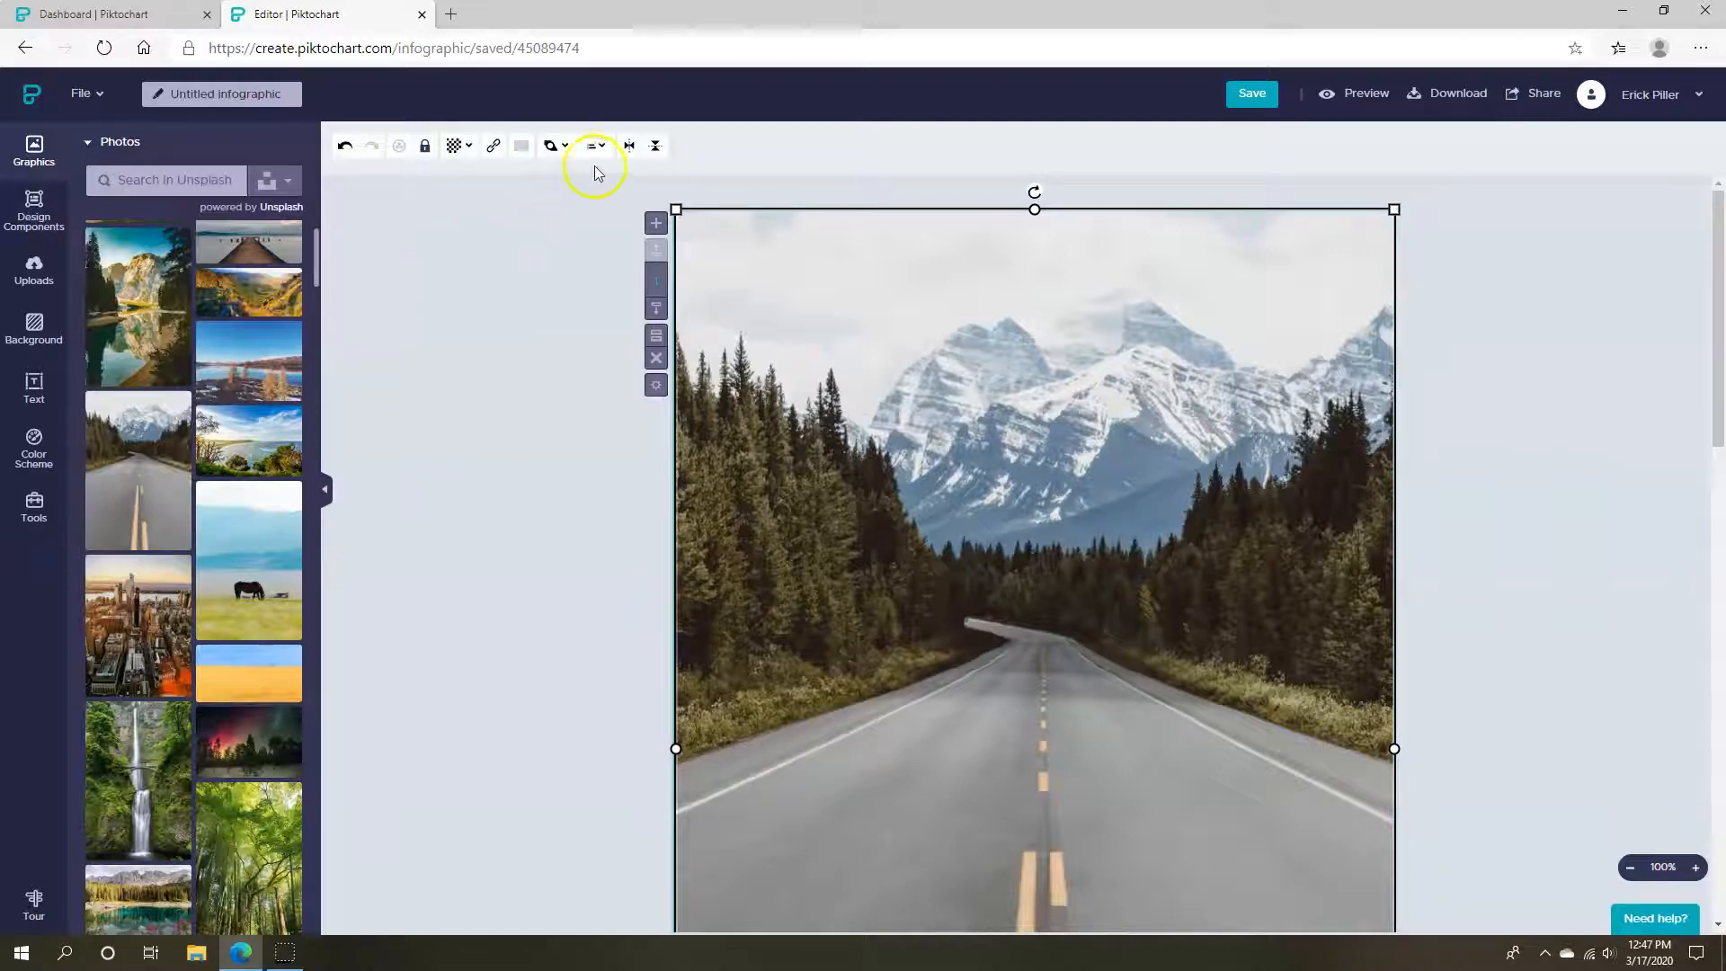
Send the road photo to the back and lower its transparency to fade it
click(555, 145)
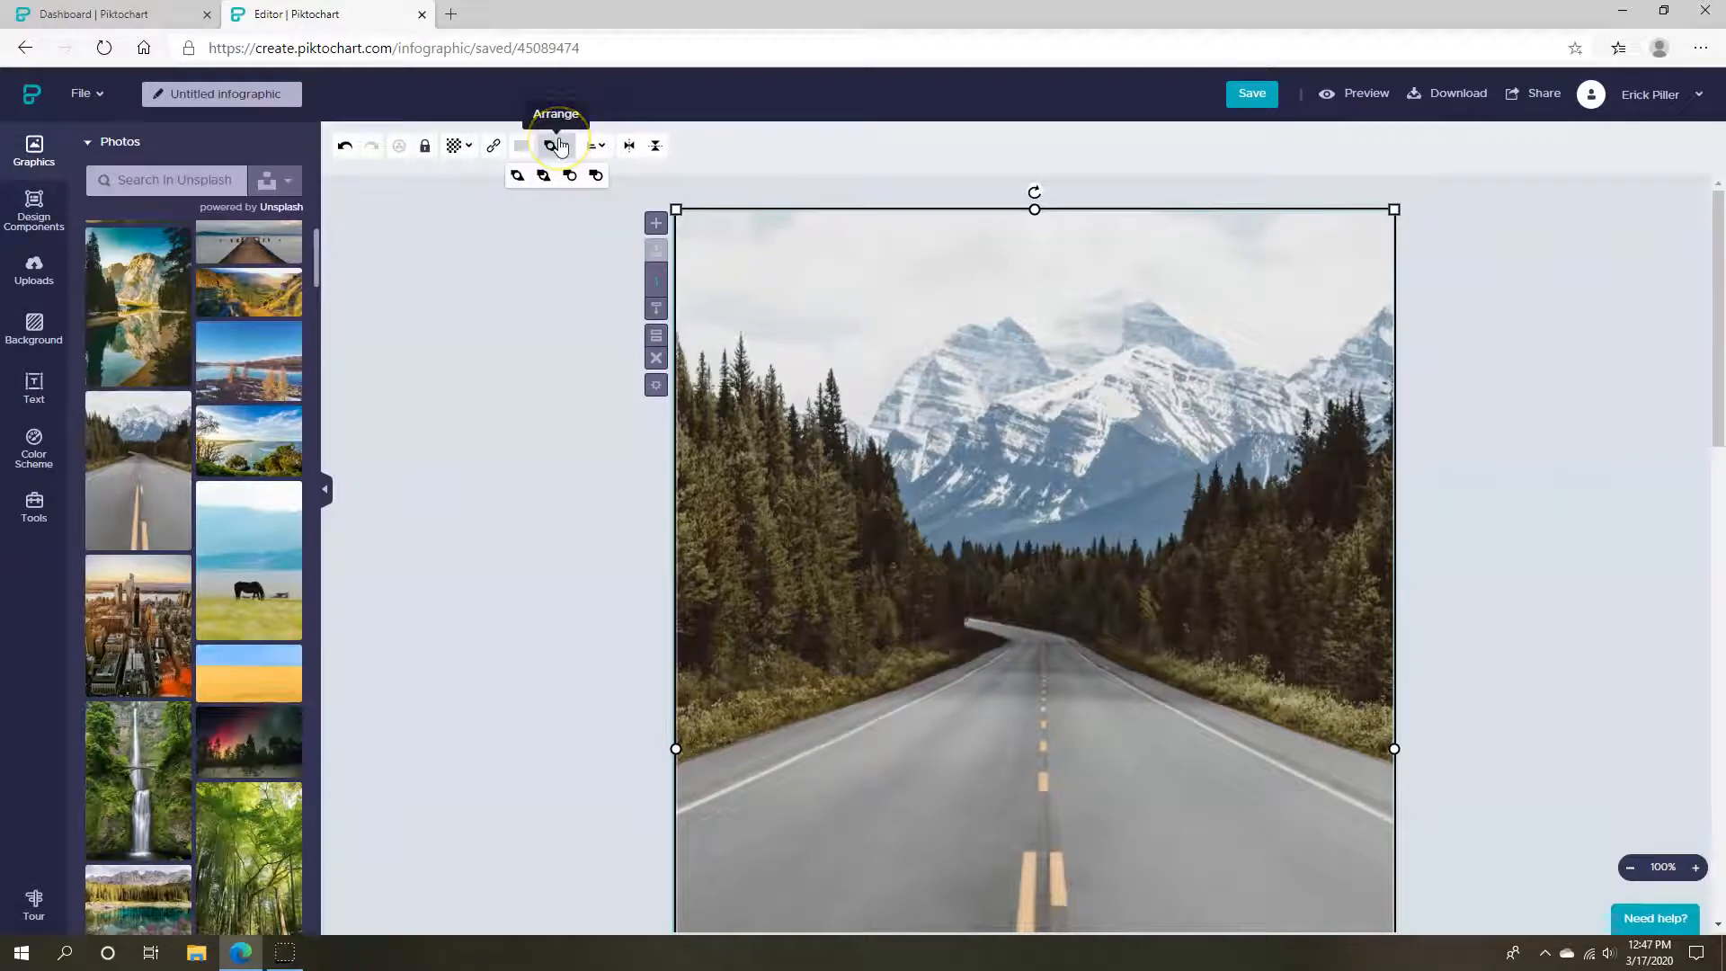
click(543, 175)
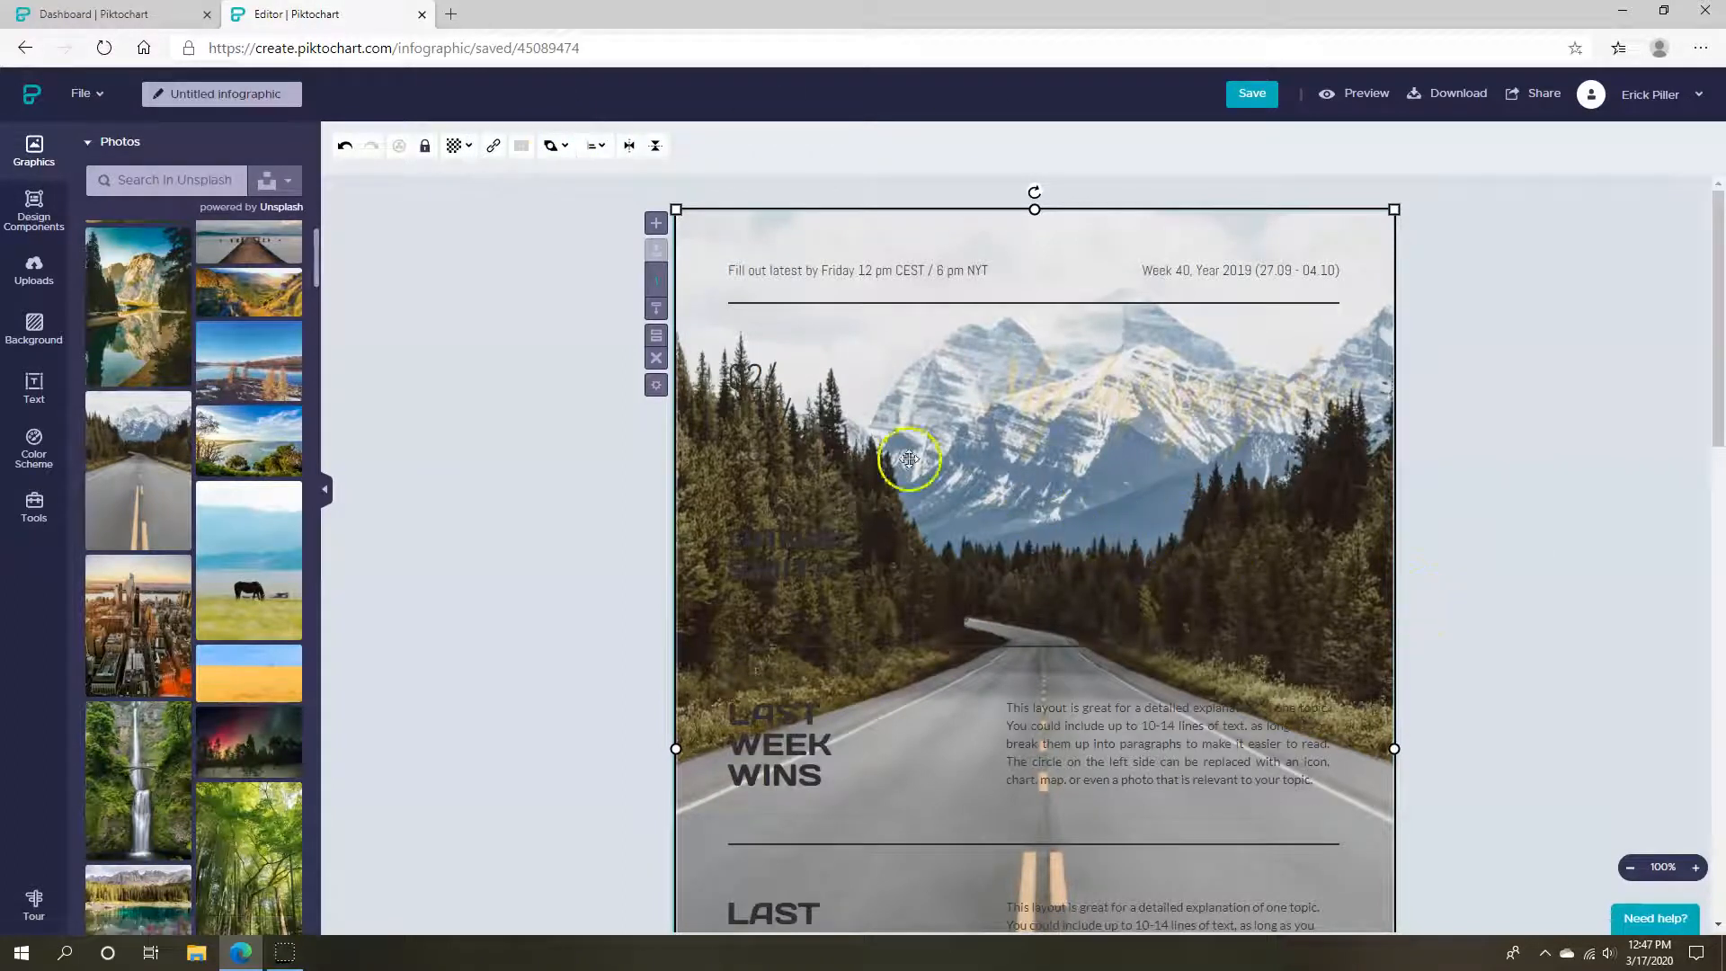
click(456, 145)
drag(472, 181, 420, 189)
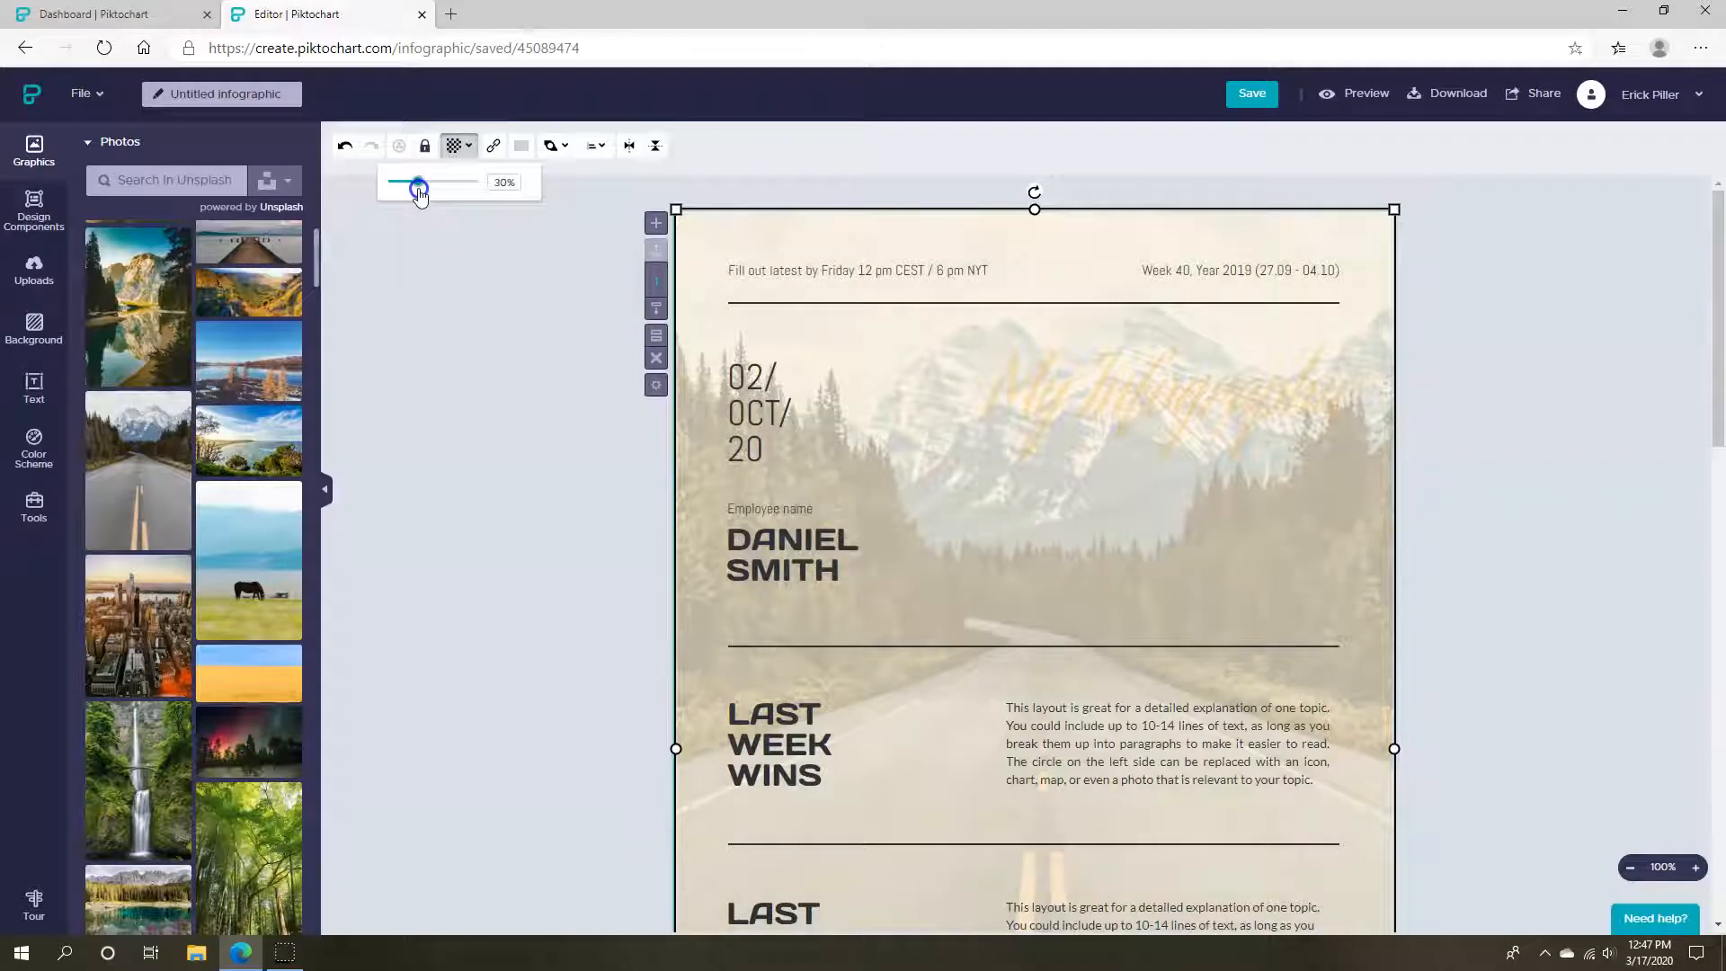
Raise the My Infographic title's opacity to 100%
click(1263, 387)
click(483, 145)
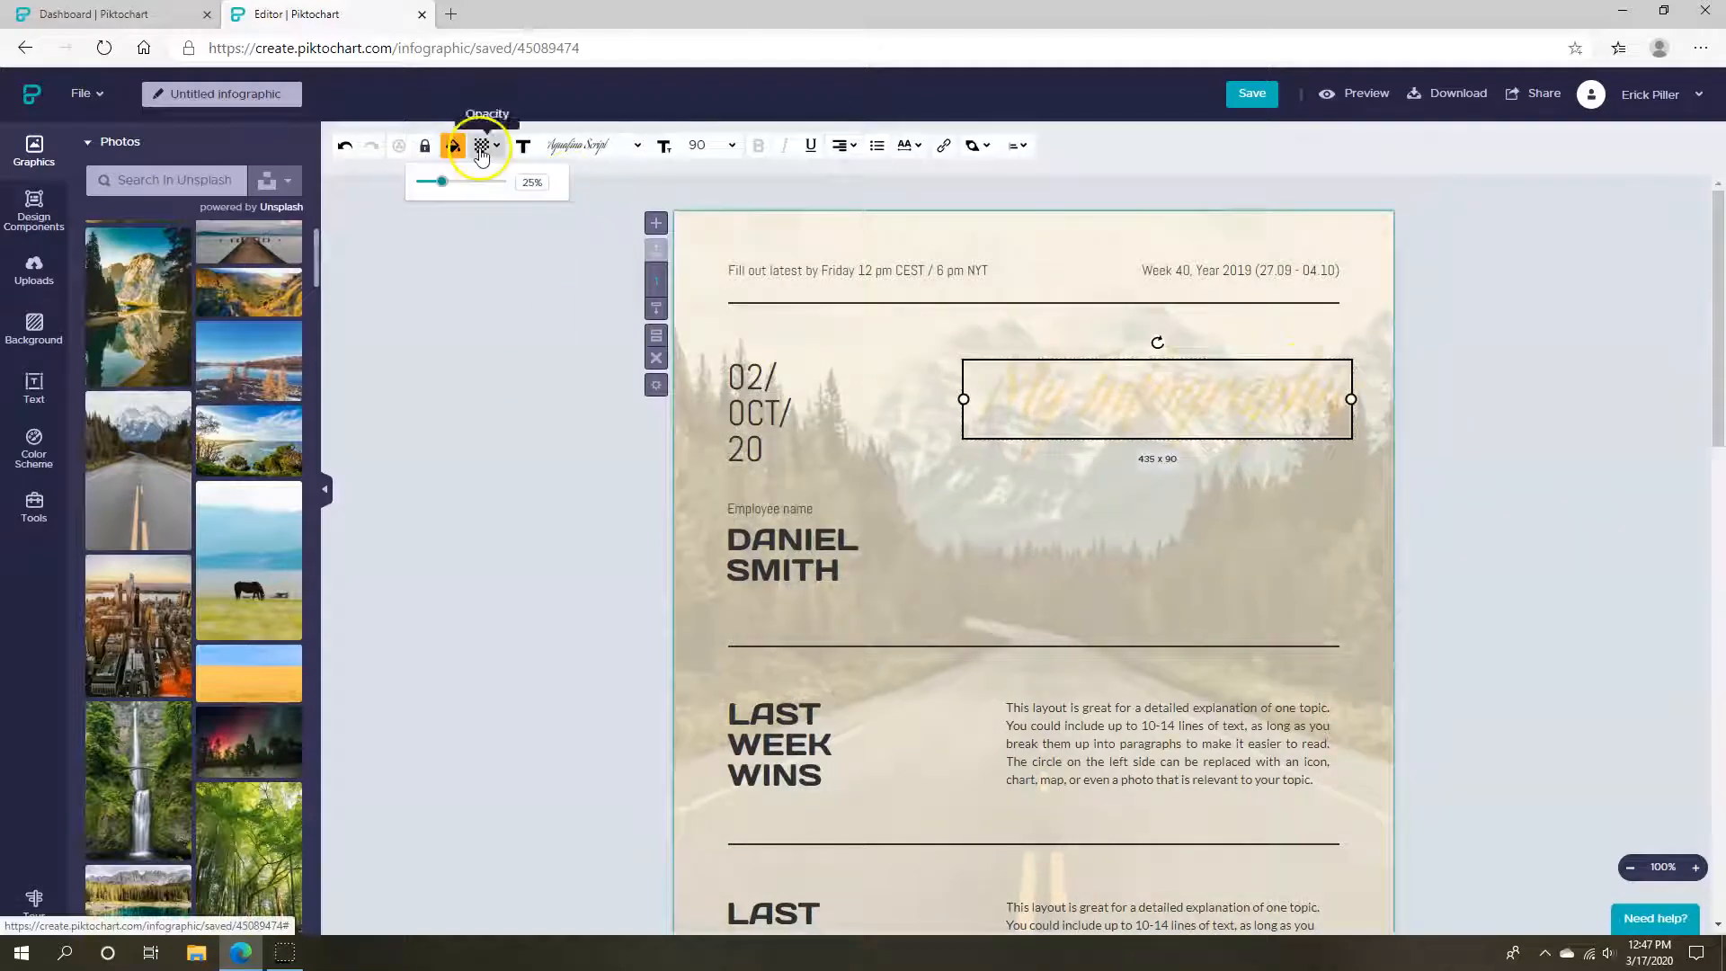
drag(435, 183, 507, 185)
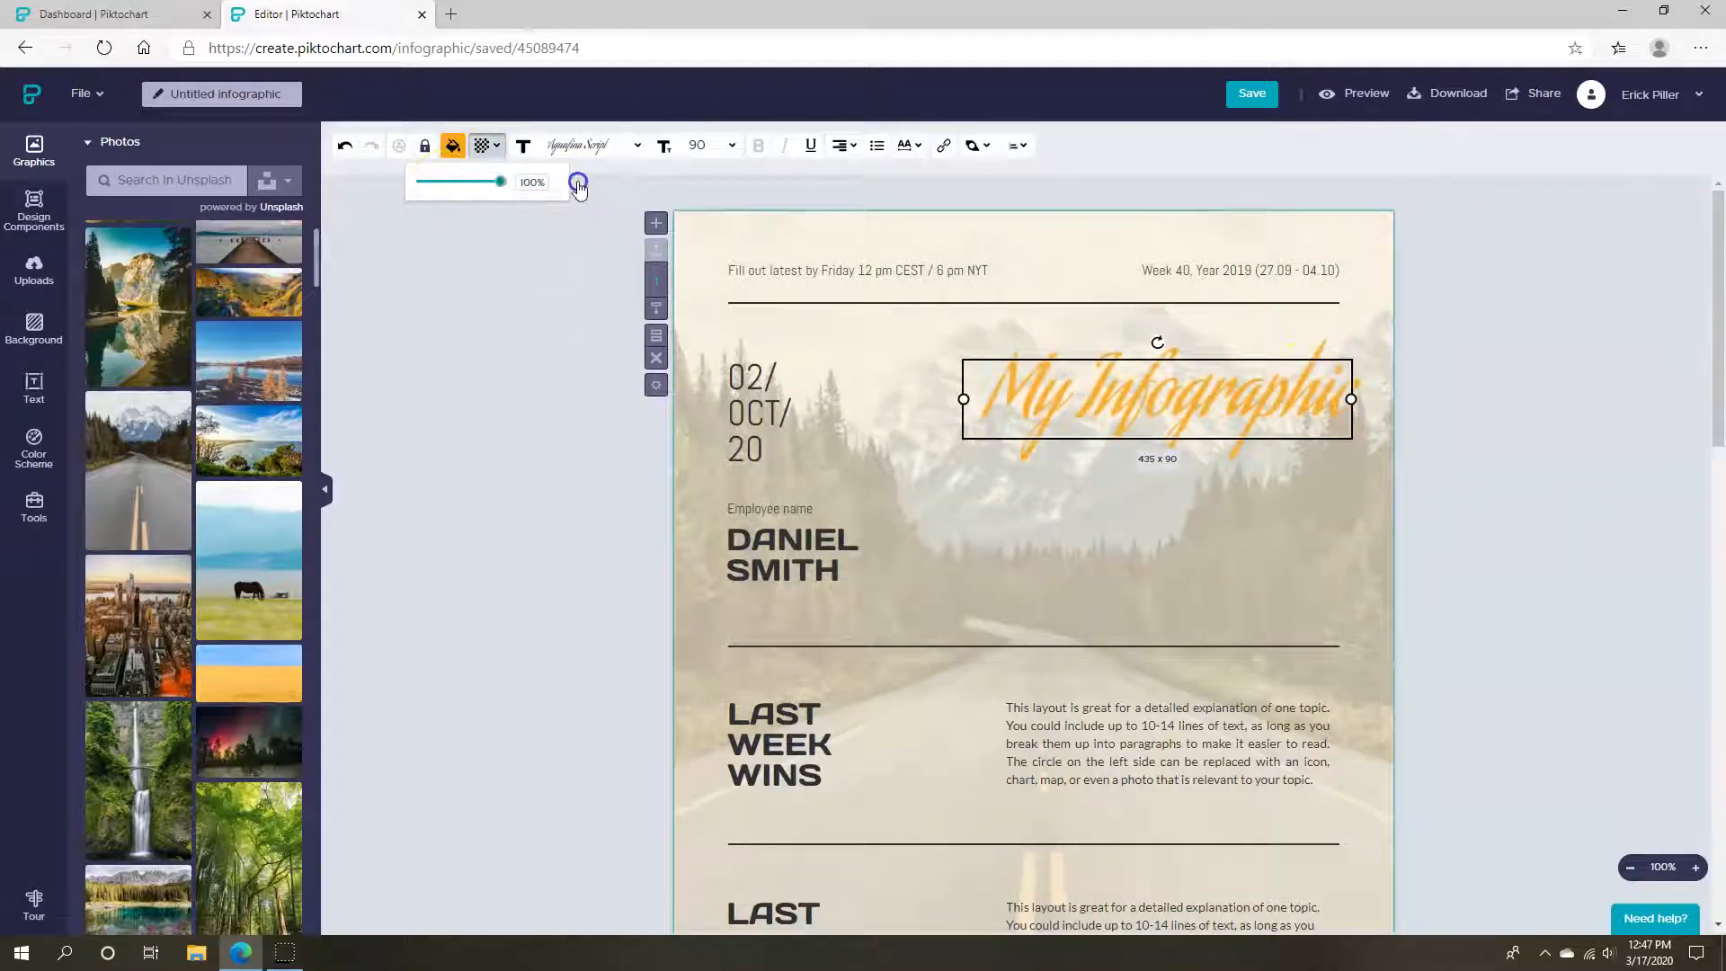
click(489, 435)
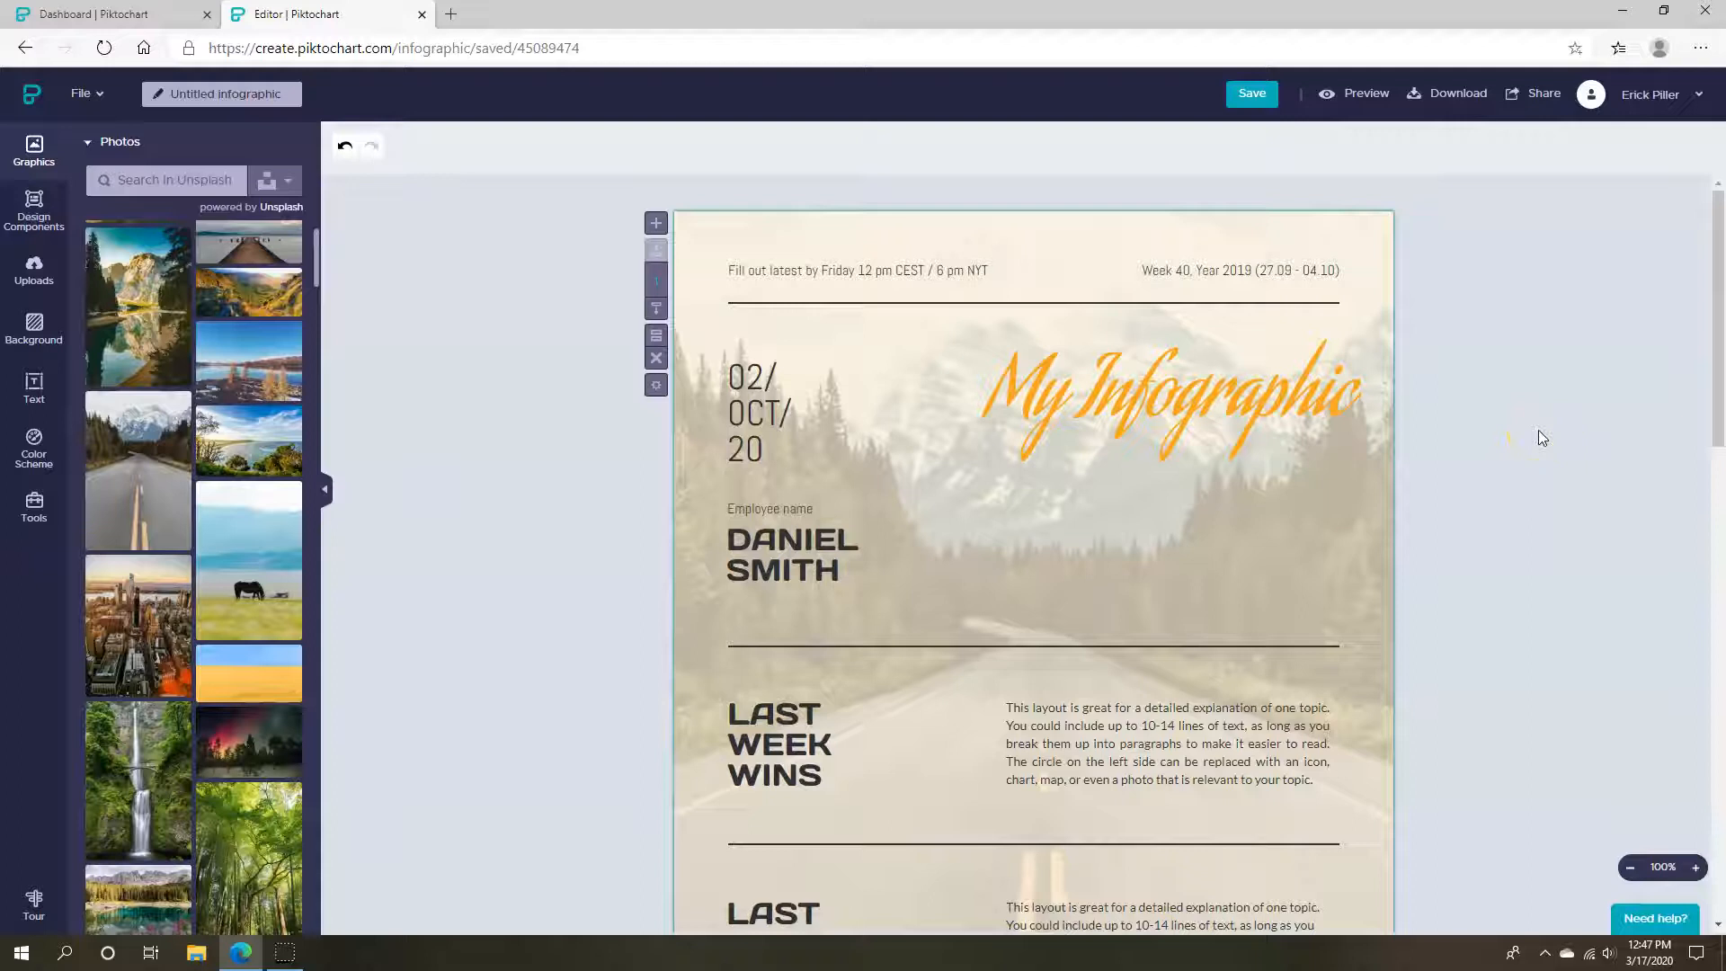
Delete the 02/OCT/20 date text and the person's name text
scroll(1539, 441, down, 10)
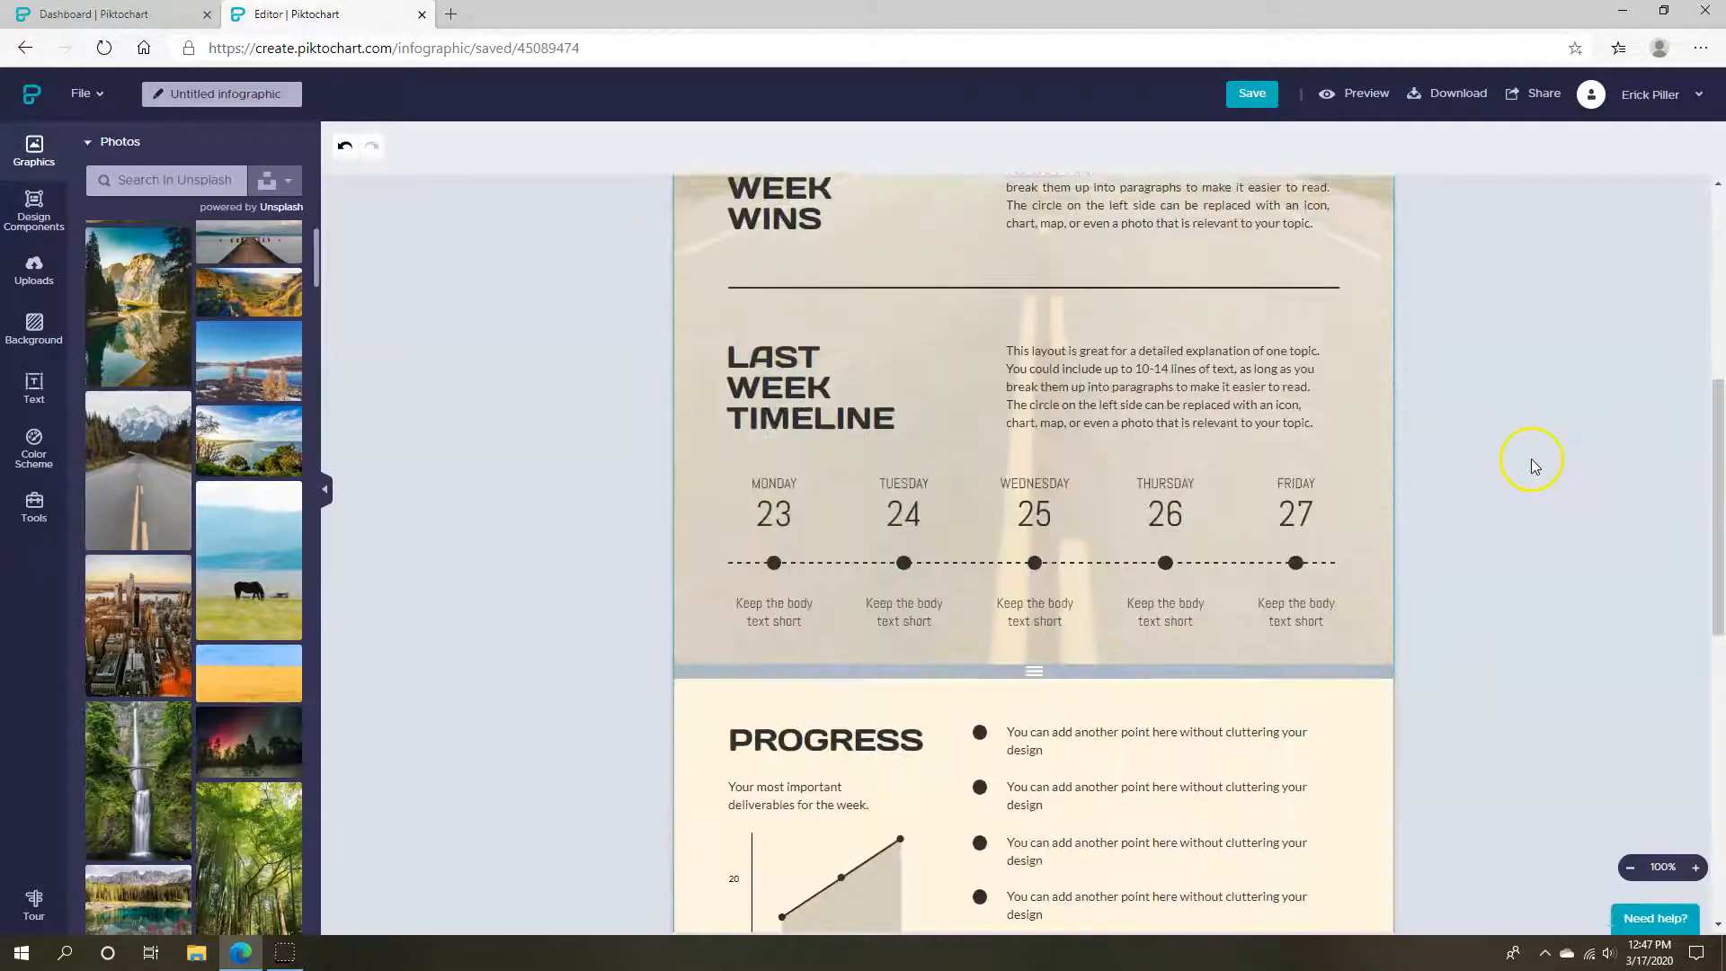
scroll(1540, 471, up, 10)
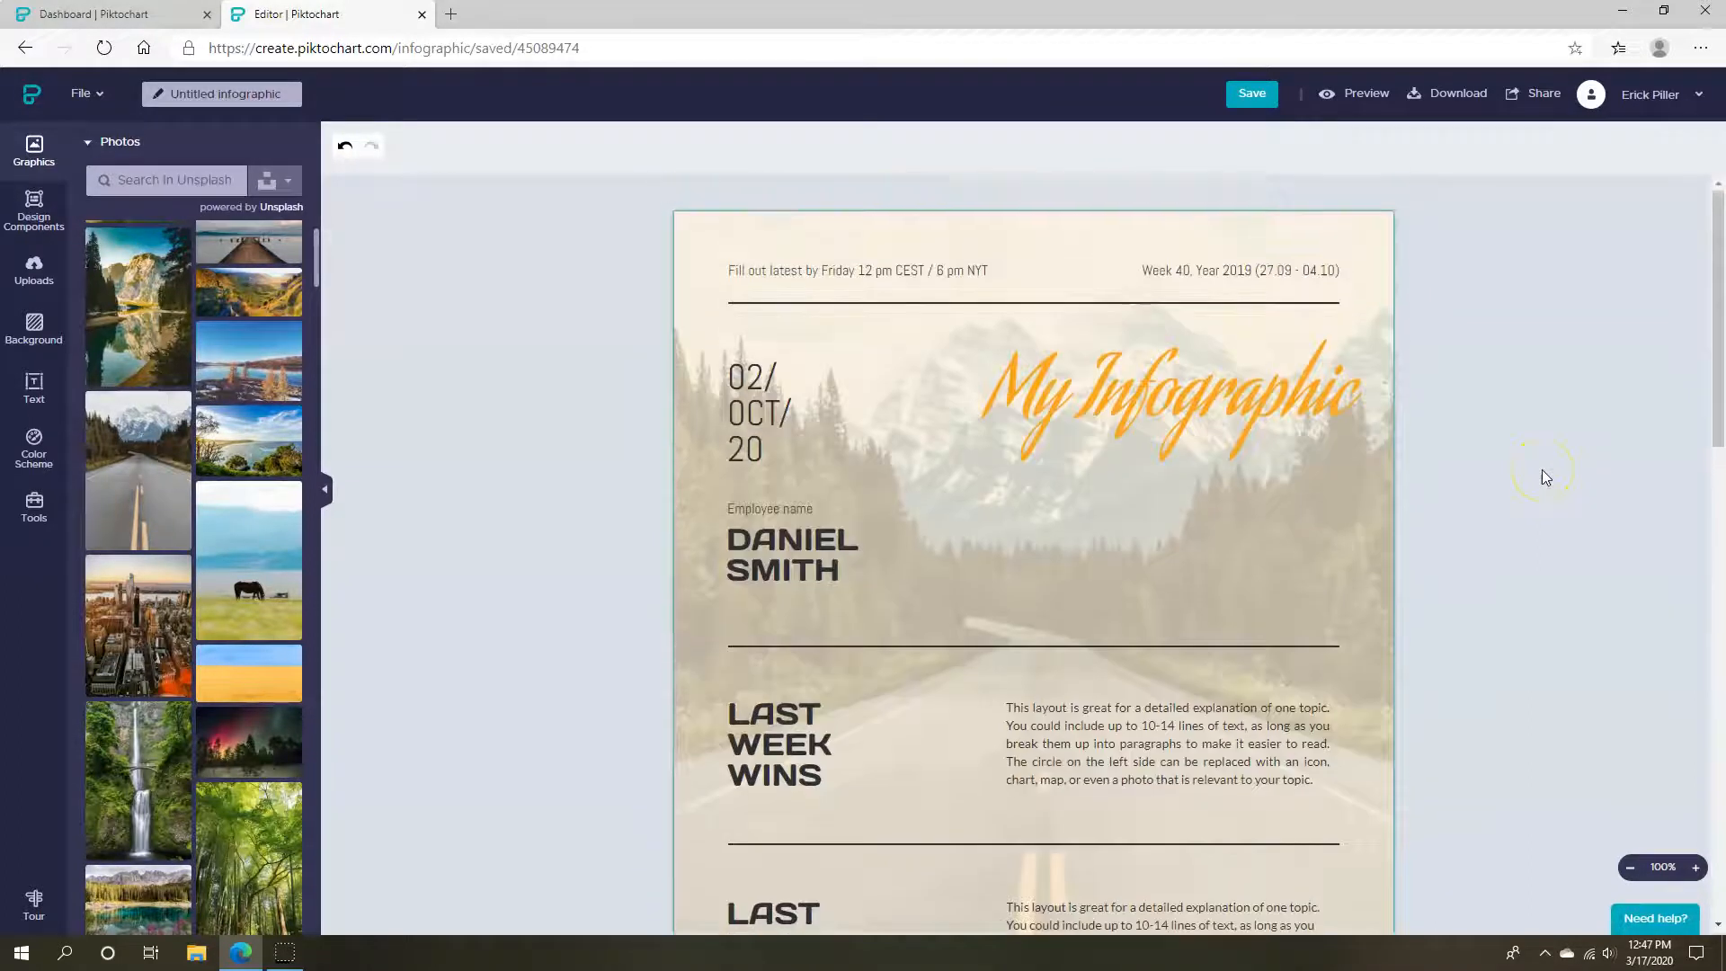
scroll(590, 514, up, 3)
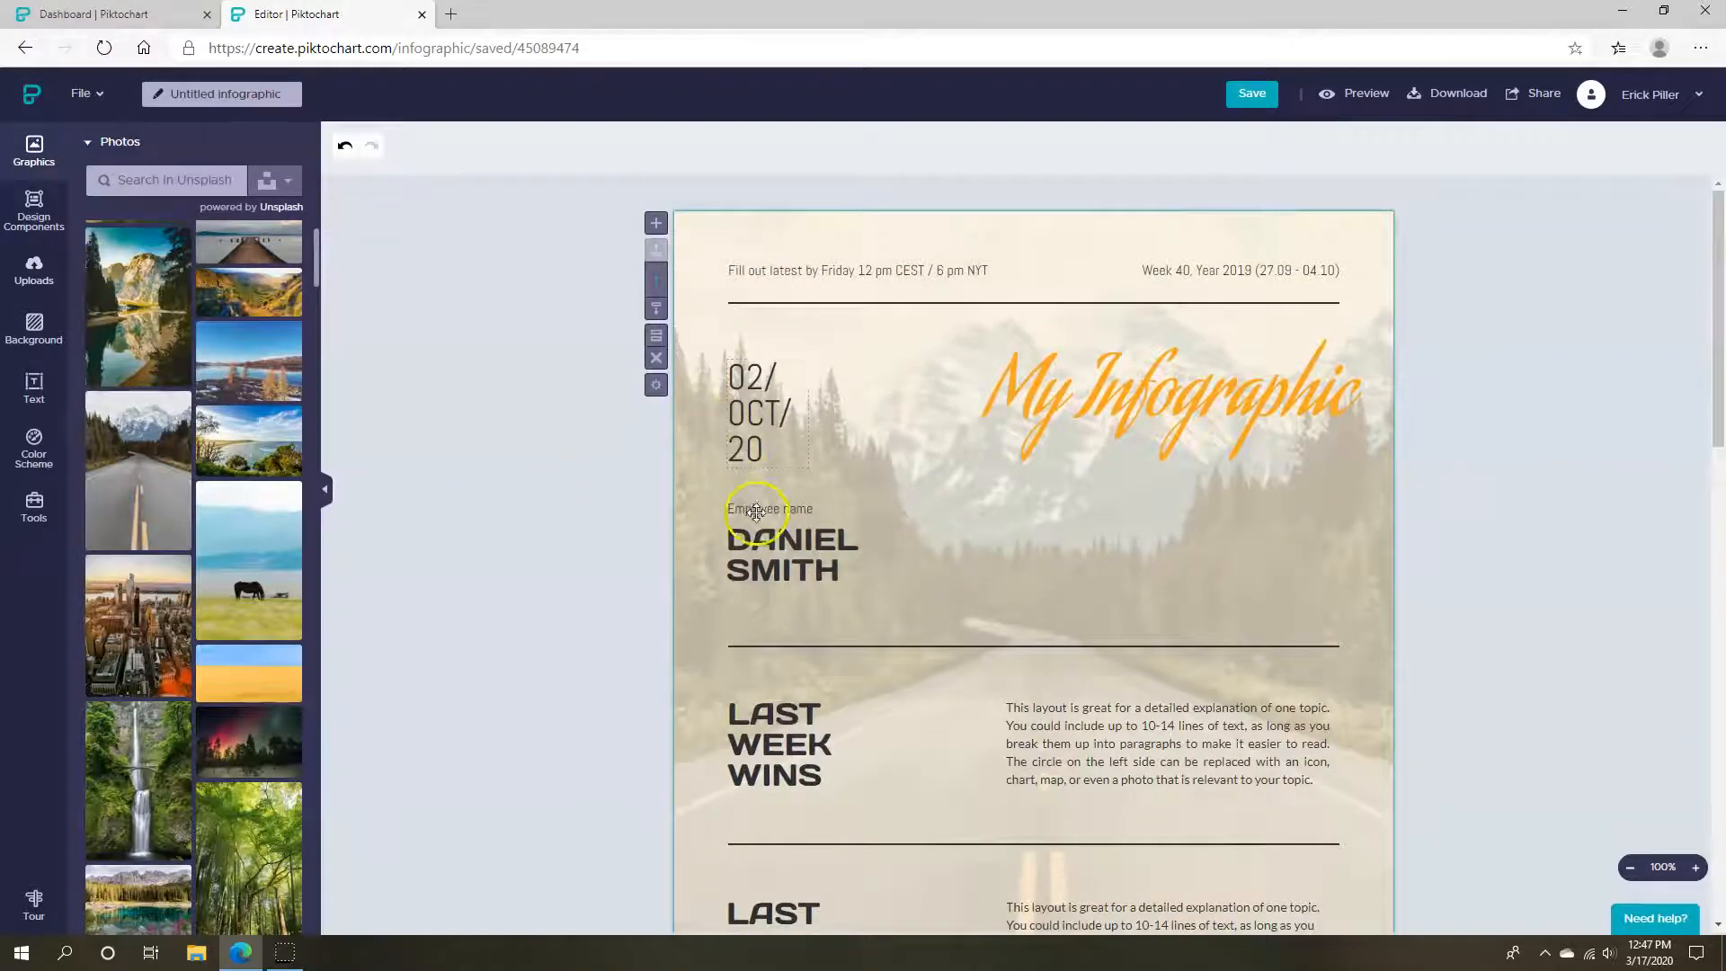
click(755, 421)
key(Delete)
click(757, 549)
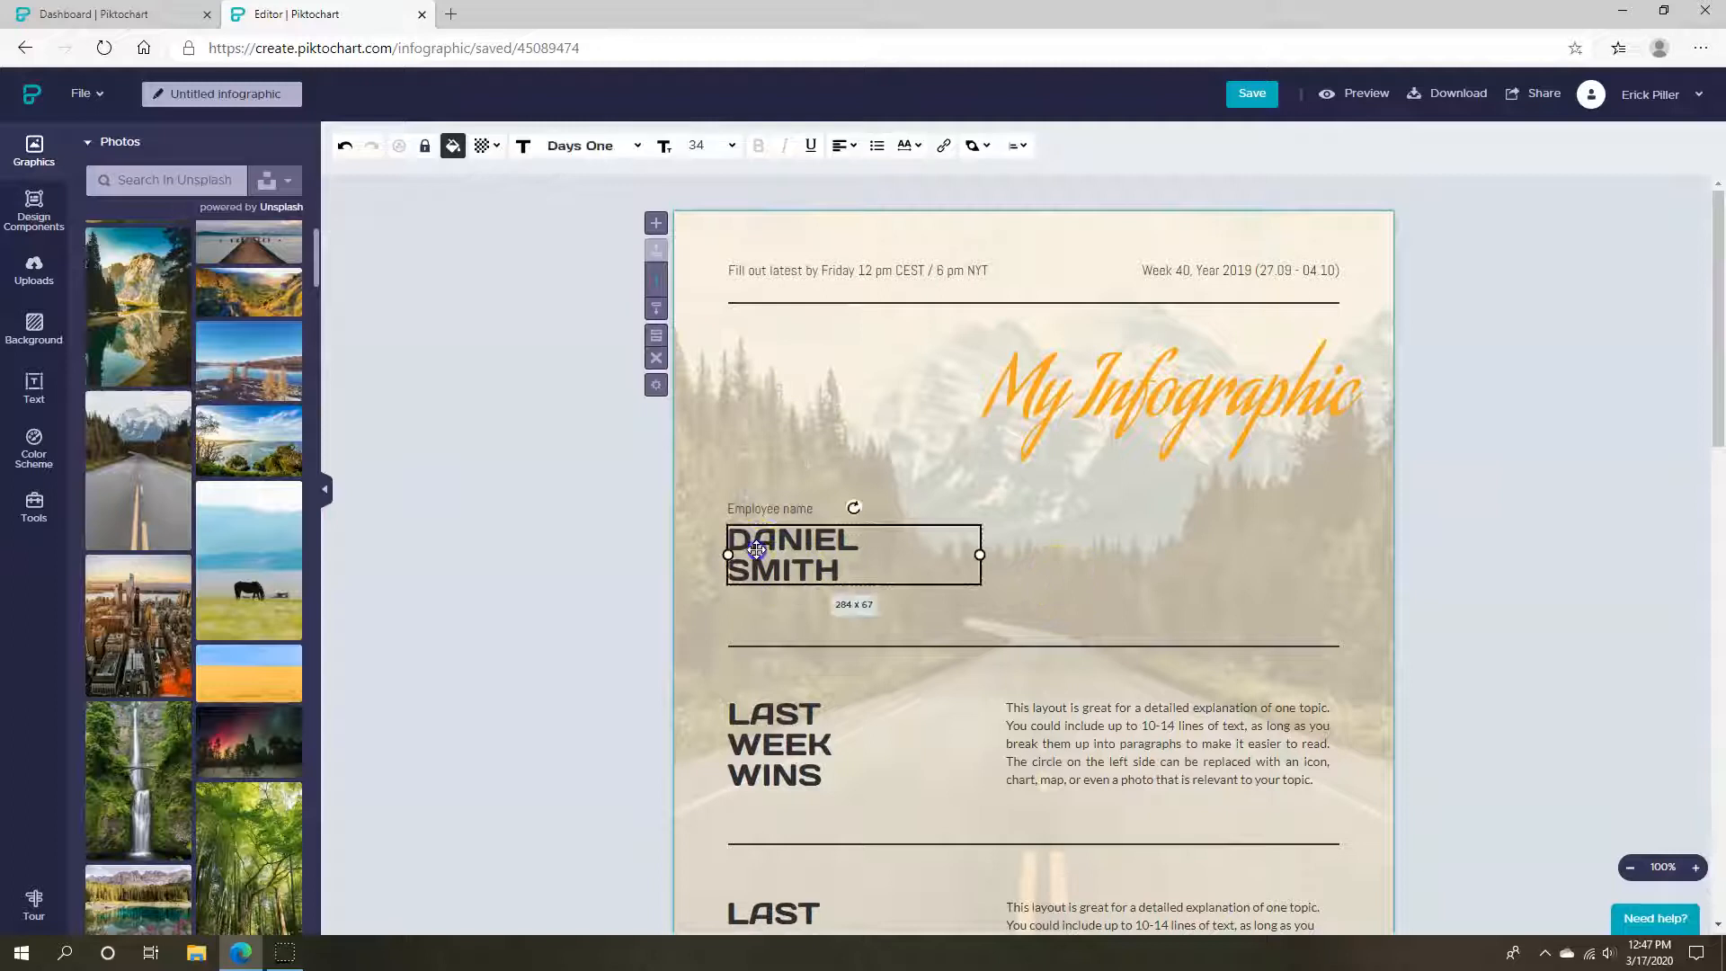
key(Delete)
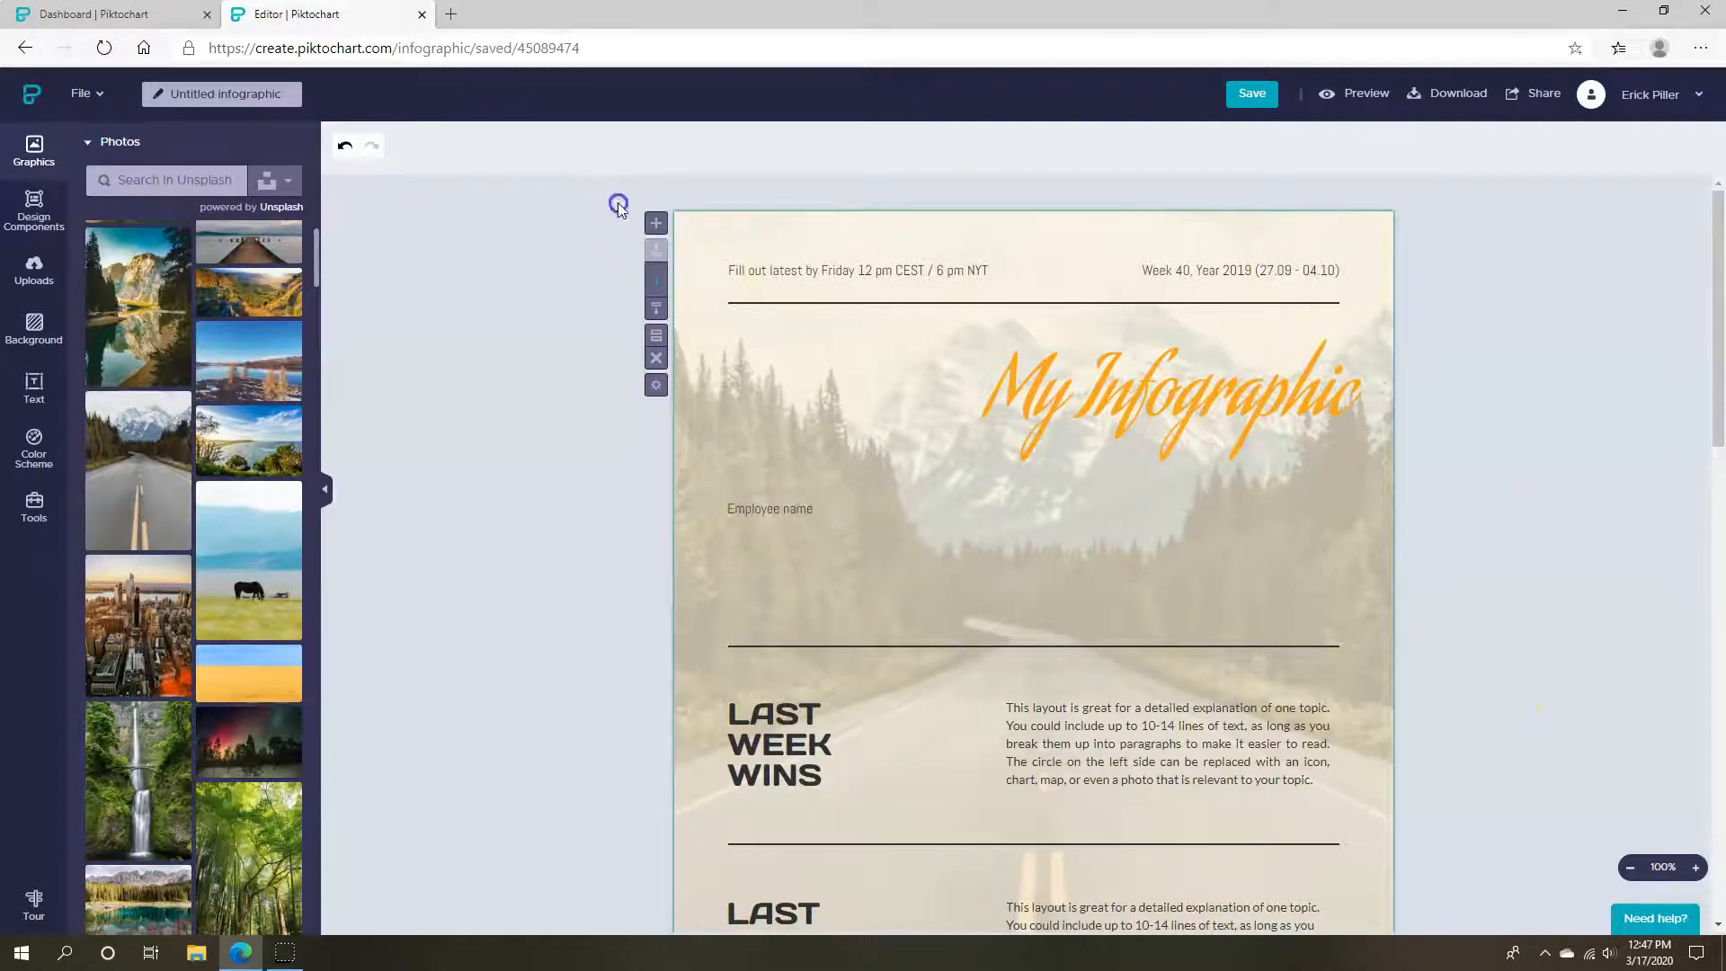
Undo the background photo's move so it fits the page edges, then show Design Components
click(900, 387)
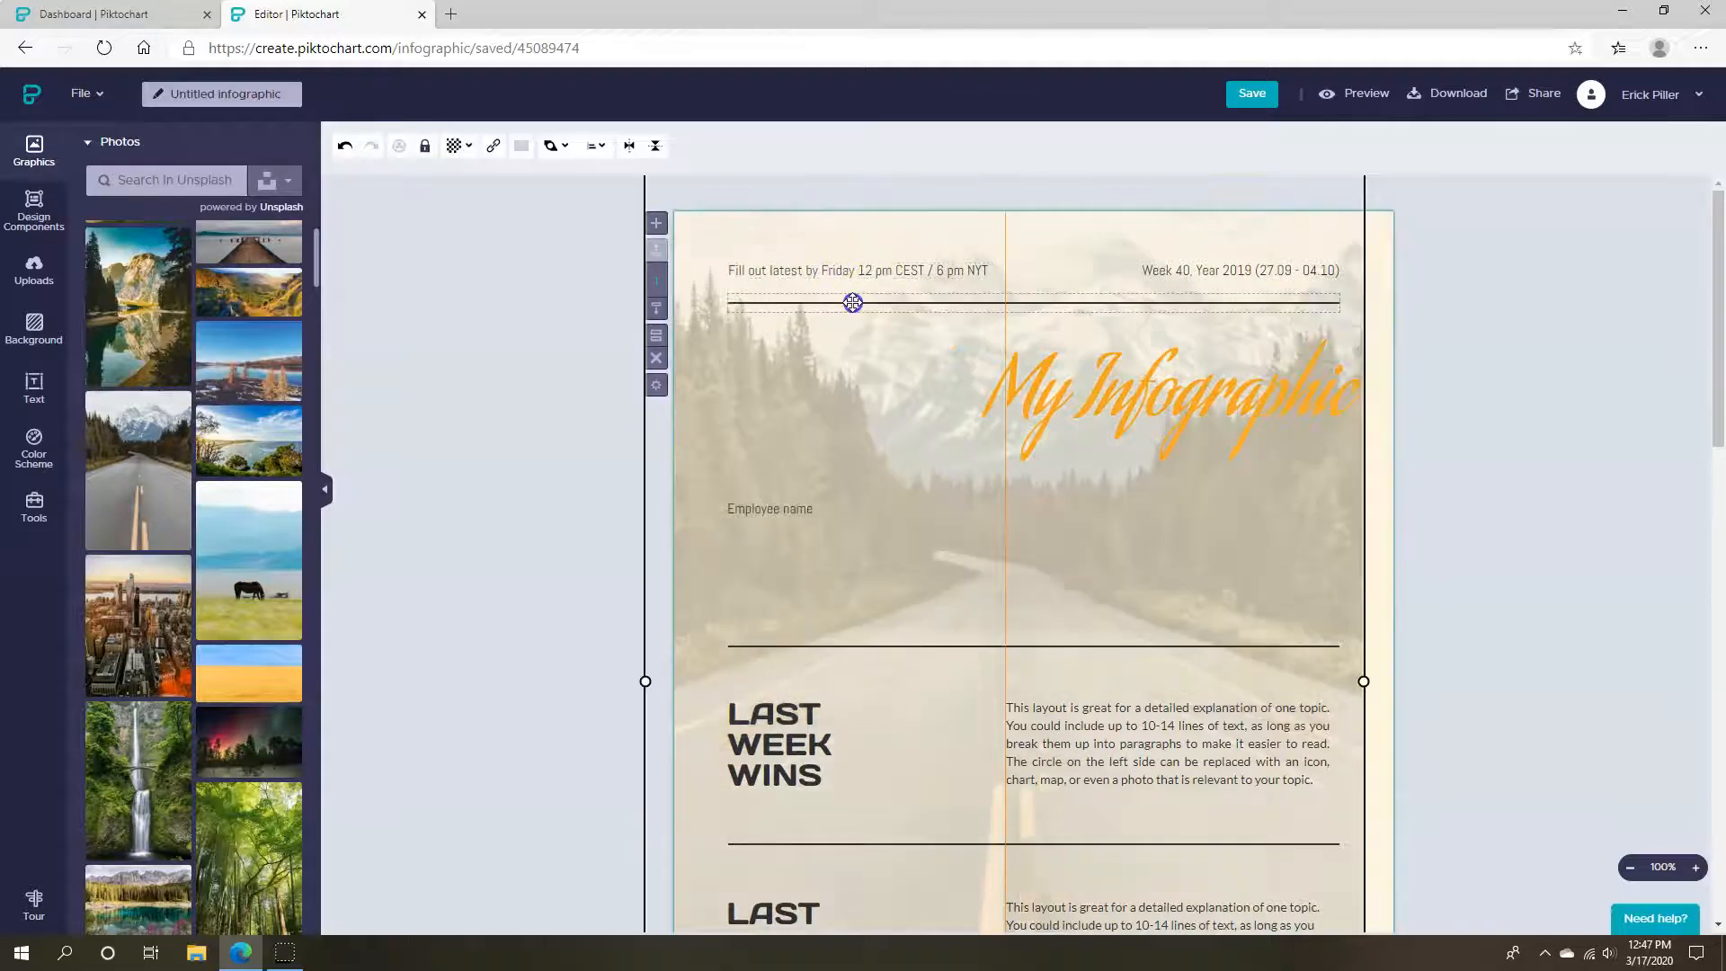
key(ctrl+z)
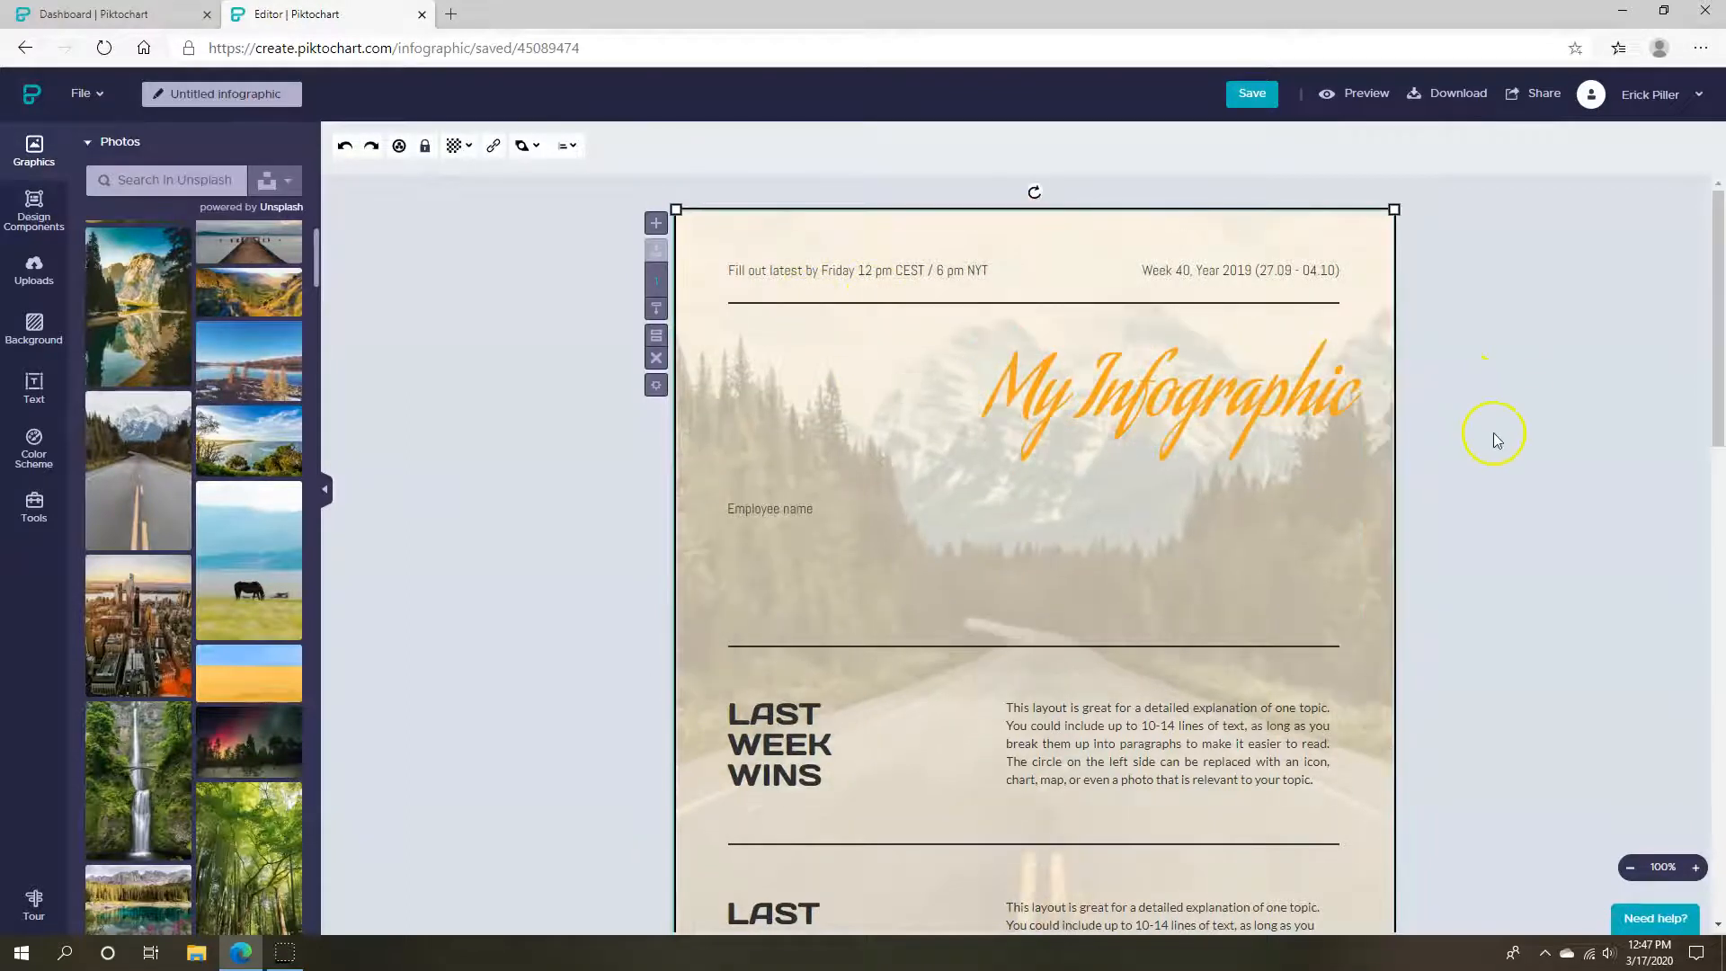
key(ctrl+z)
key(ctrl+y)
click(530, 593)
click(33, 210)
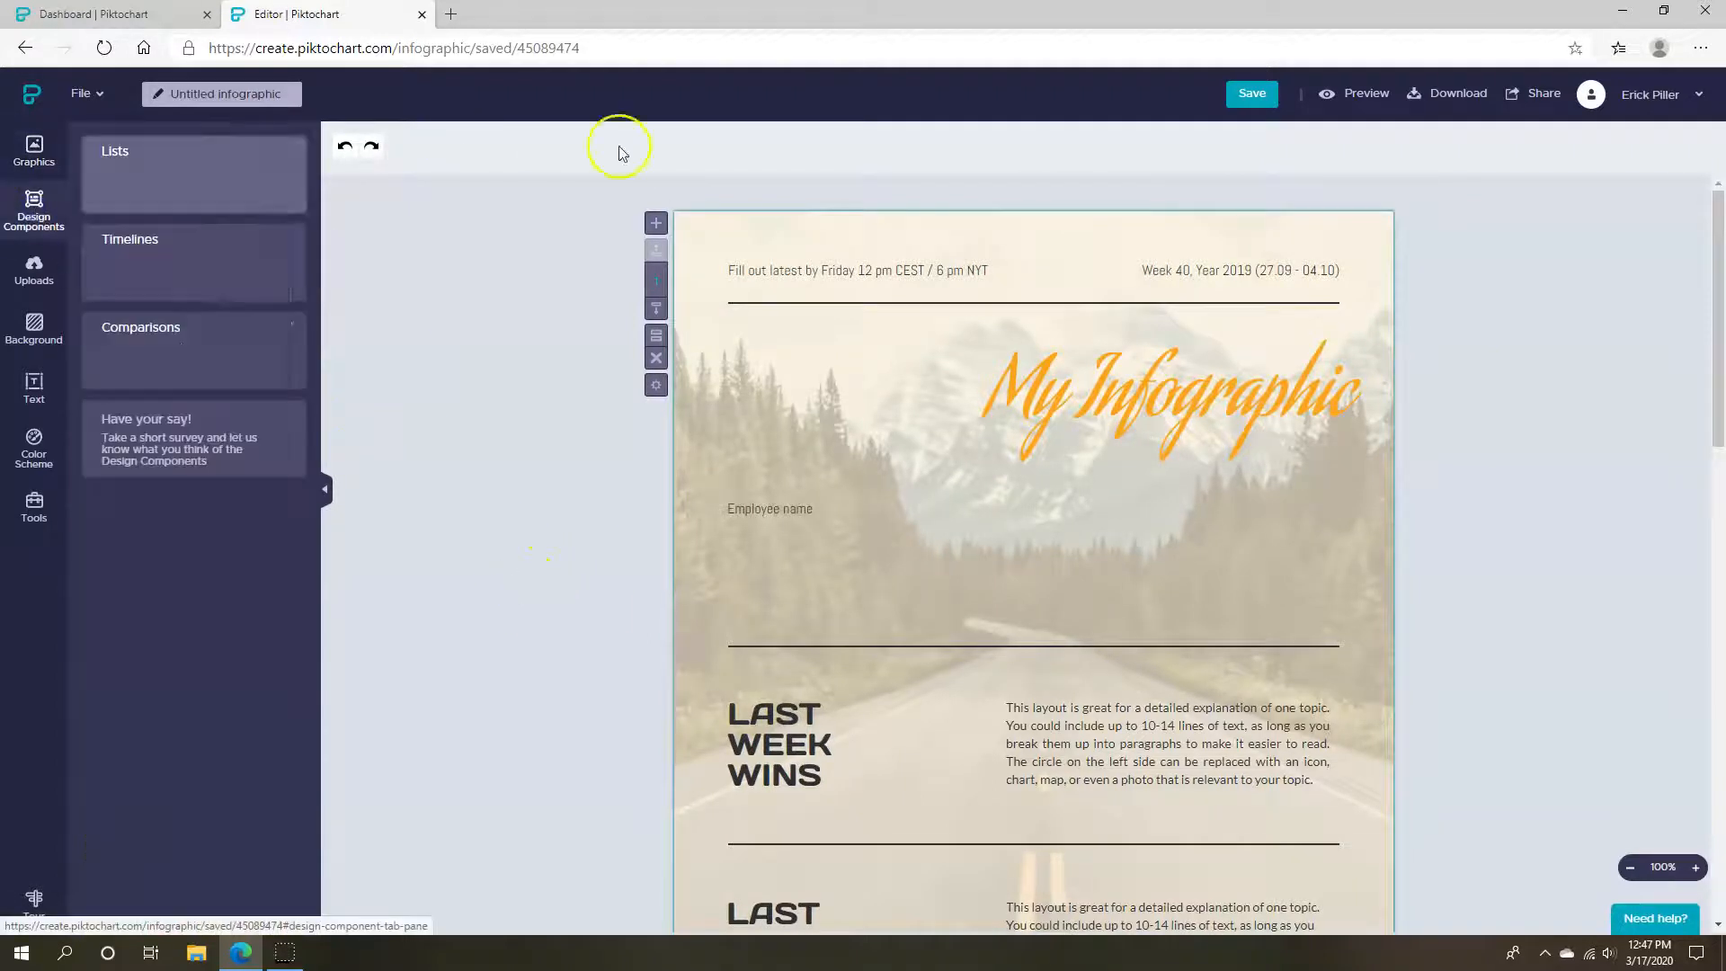
Browse Uploads, then the Comparisons and Lists design component templates
click(34, 272)
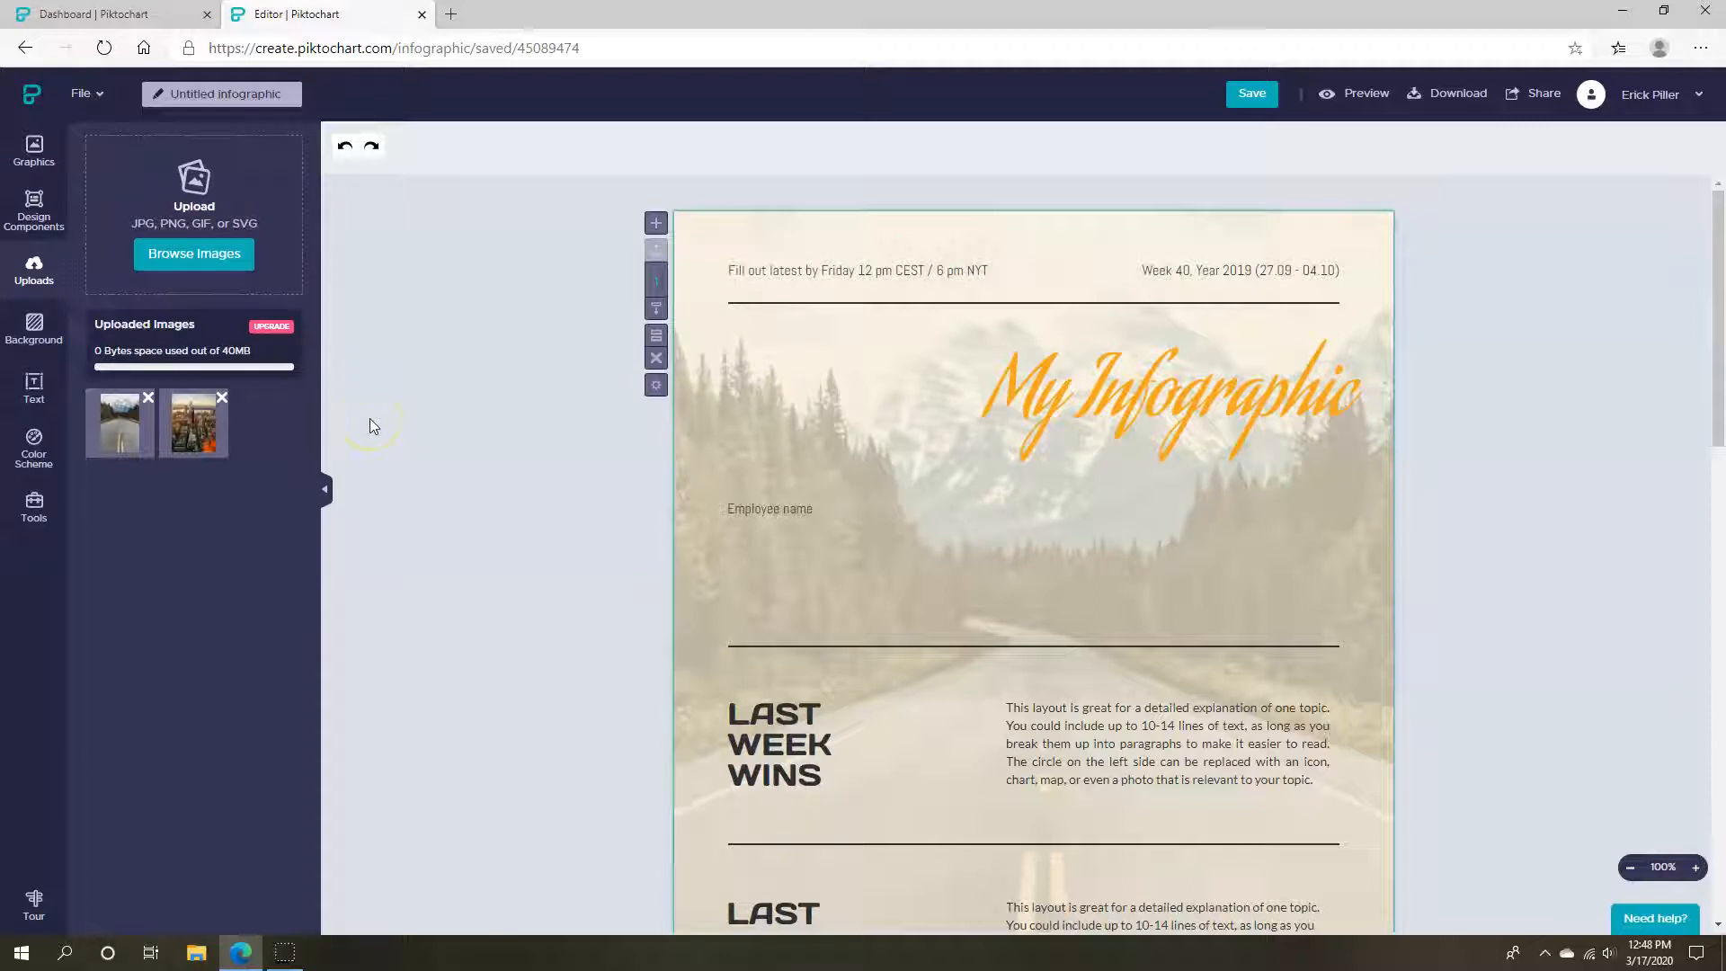
click(25, 224)
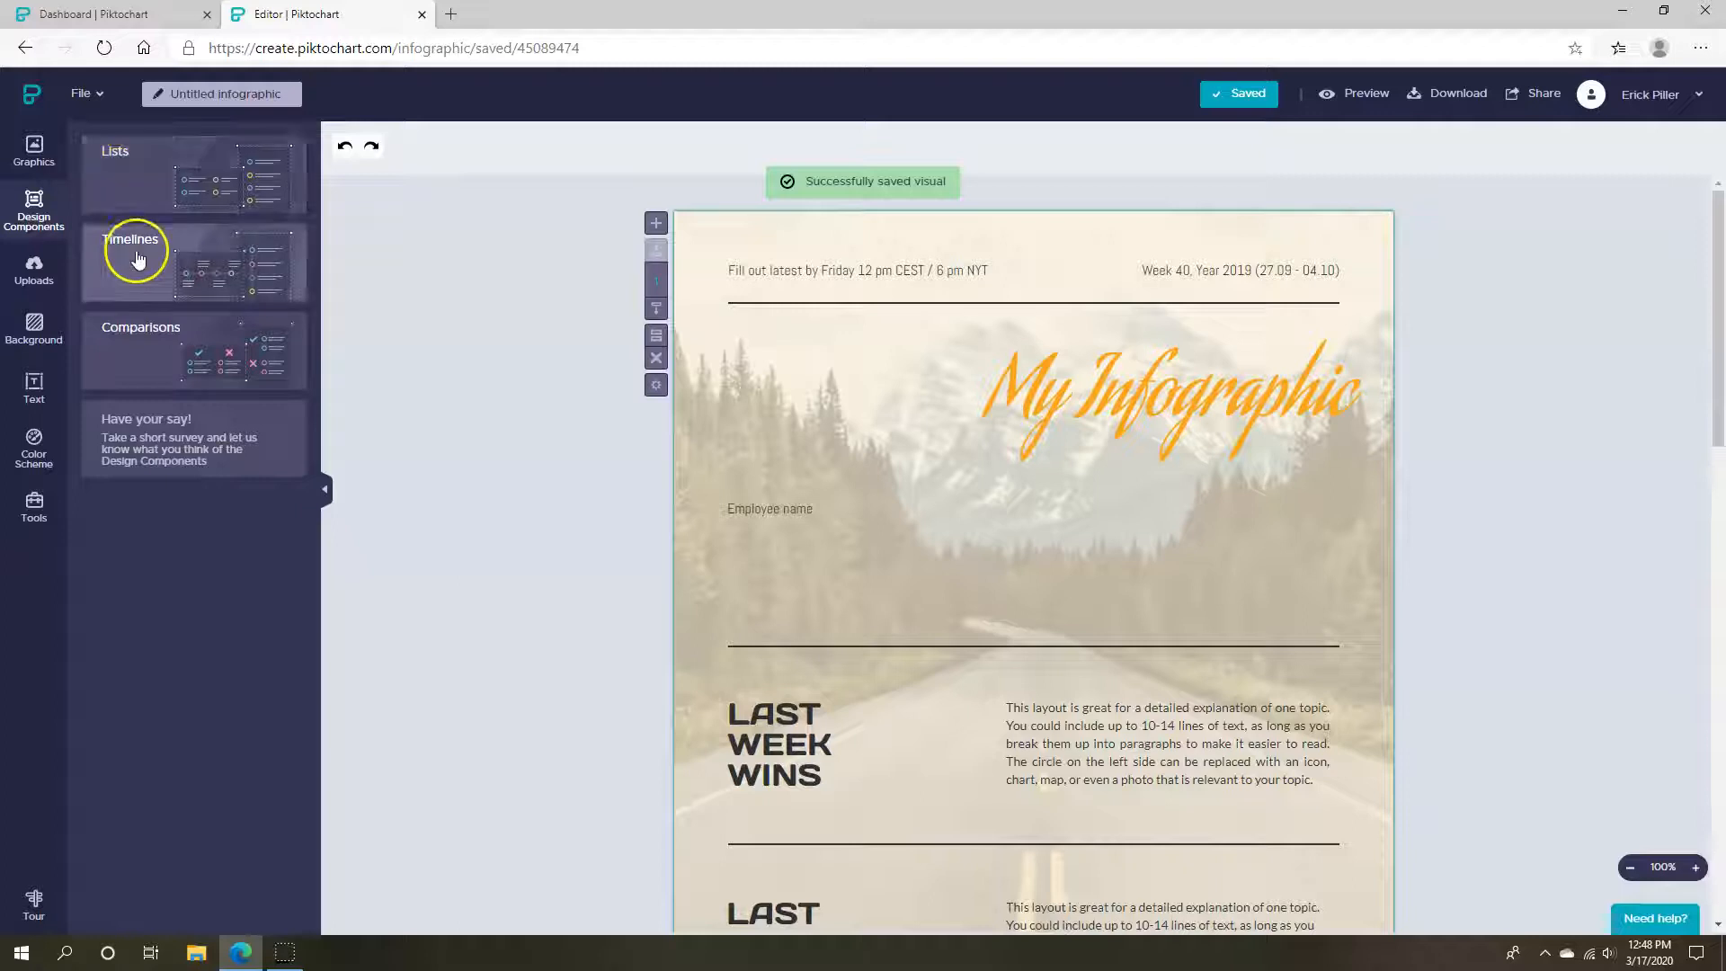
click(164, 359)
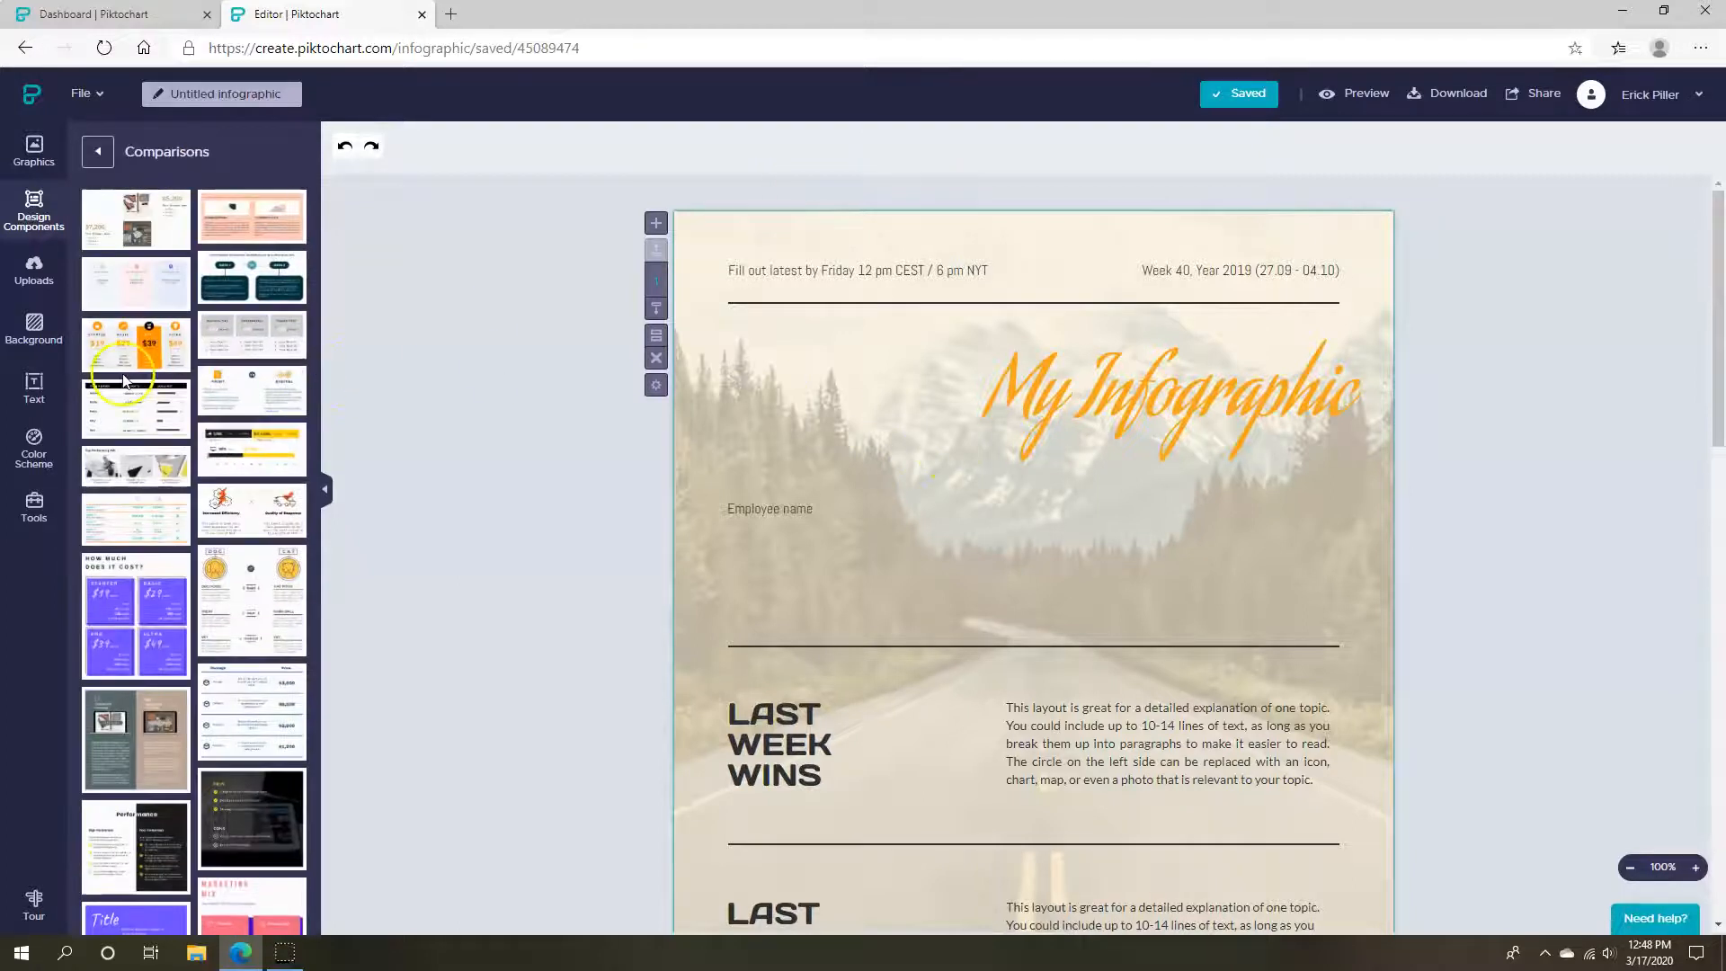
scroll(135, 585, down, 5)
mouse_move(180, 582)
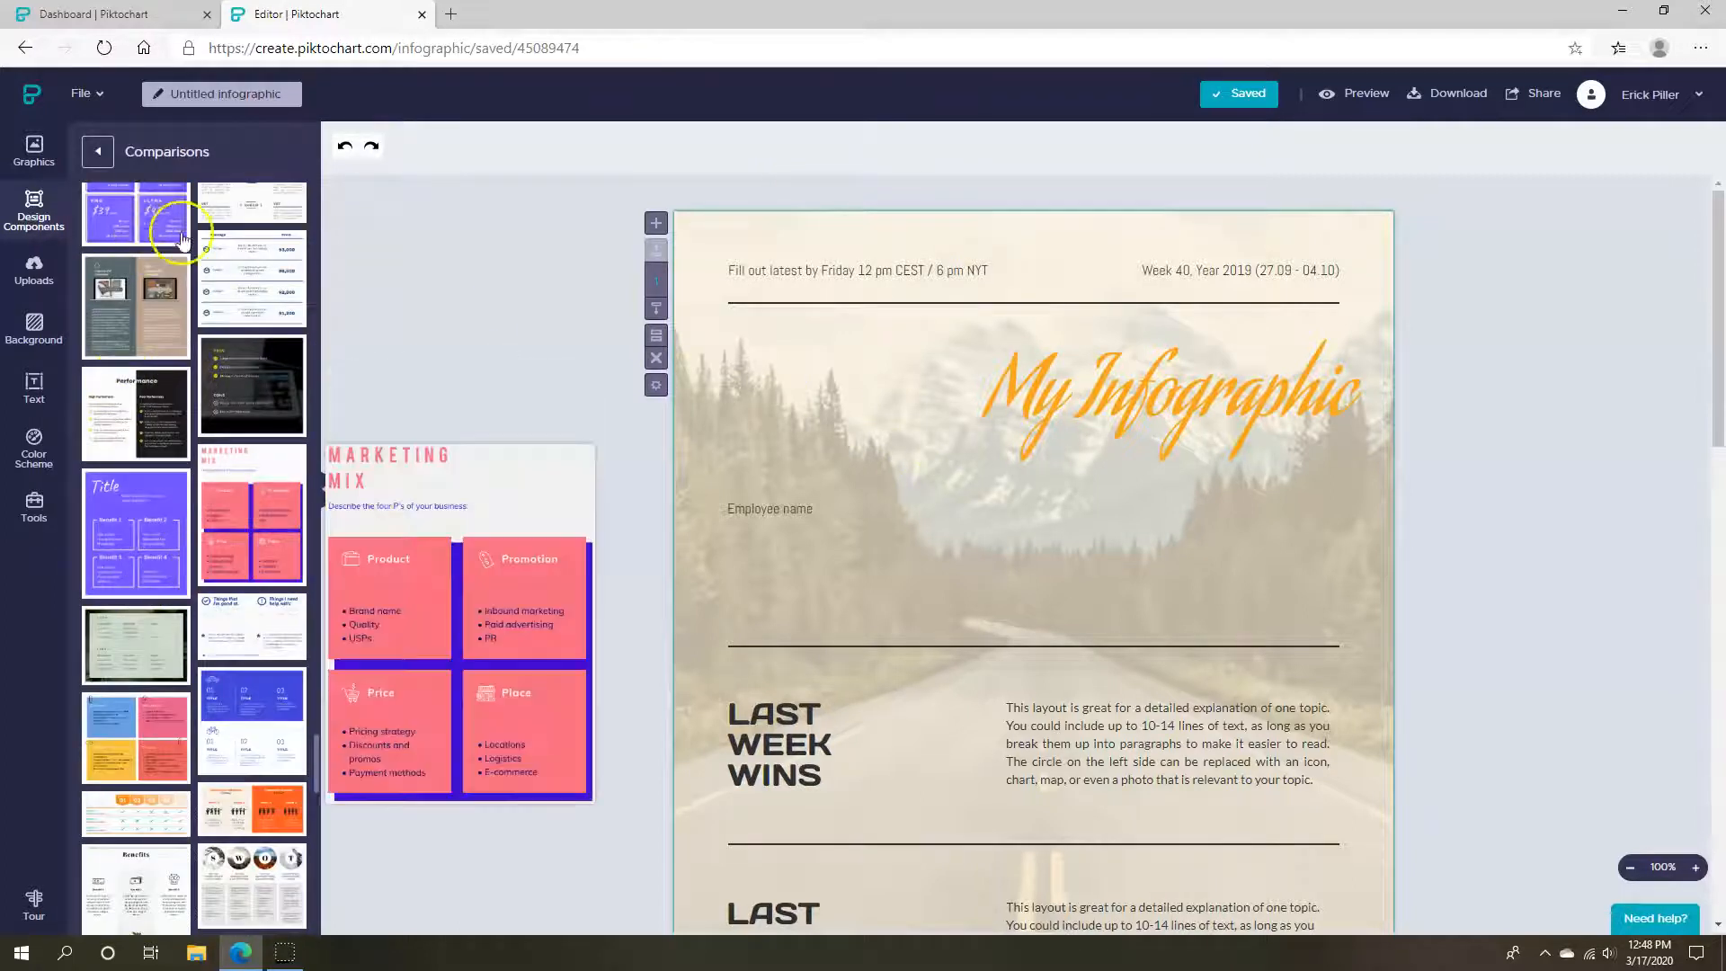
scroll(242, 371, up, 5)
click(100, 153)
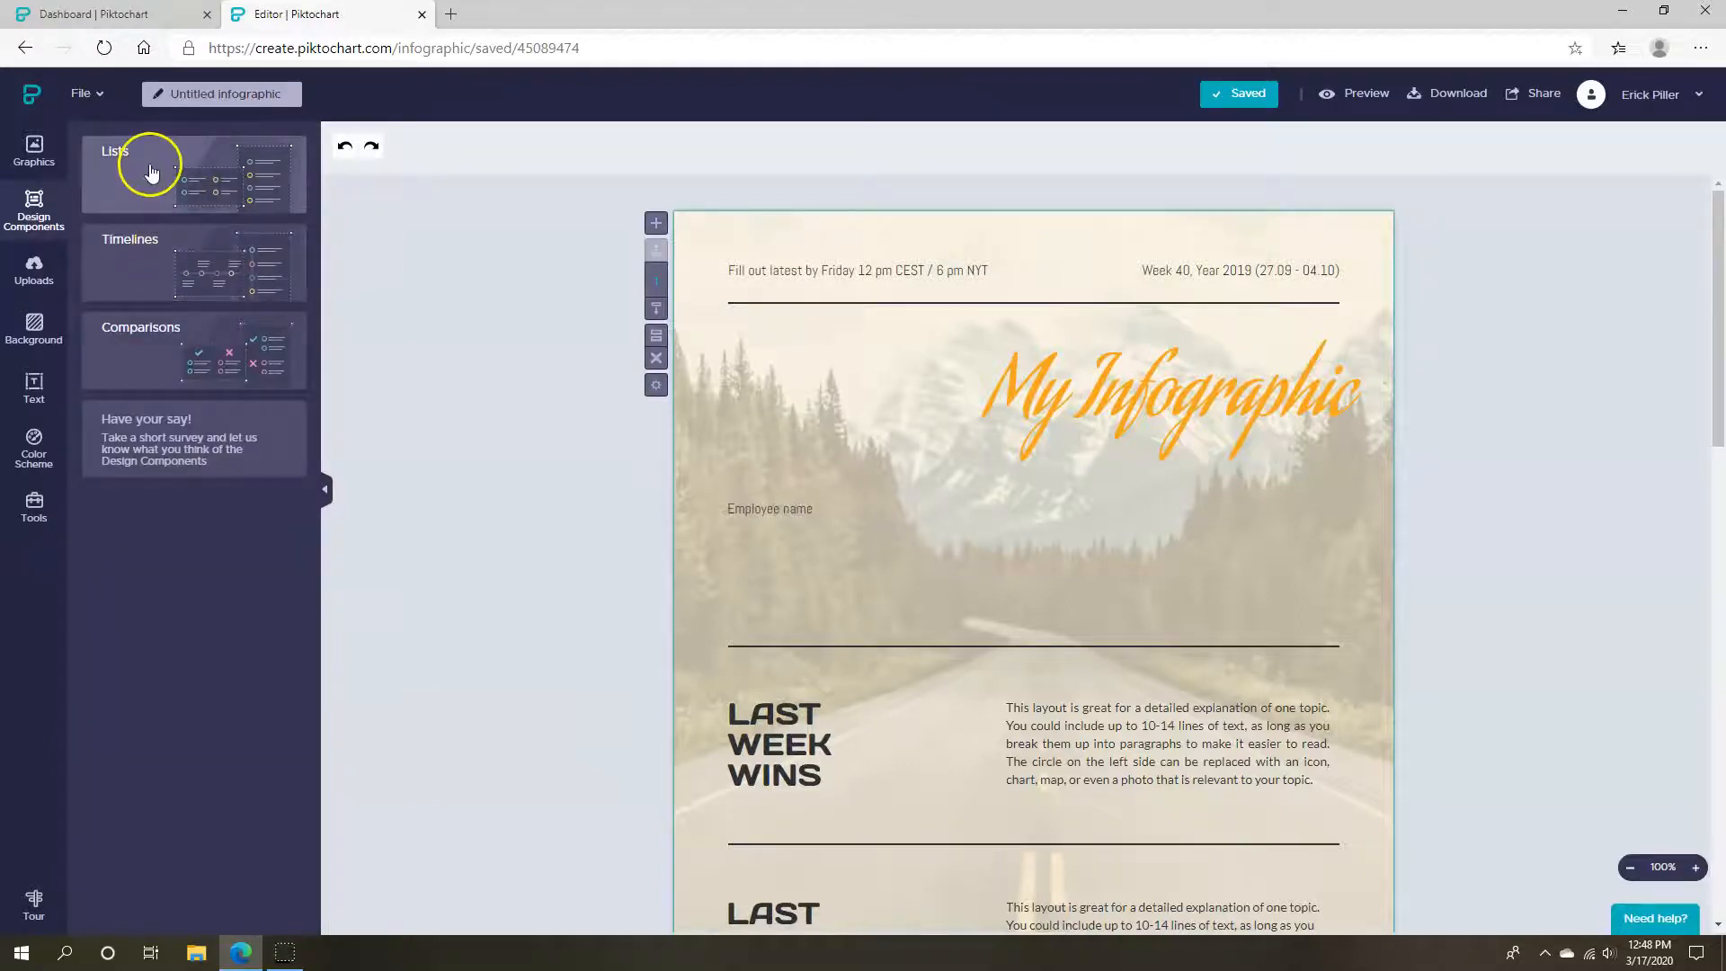
click(161, 174)
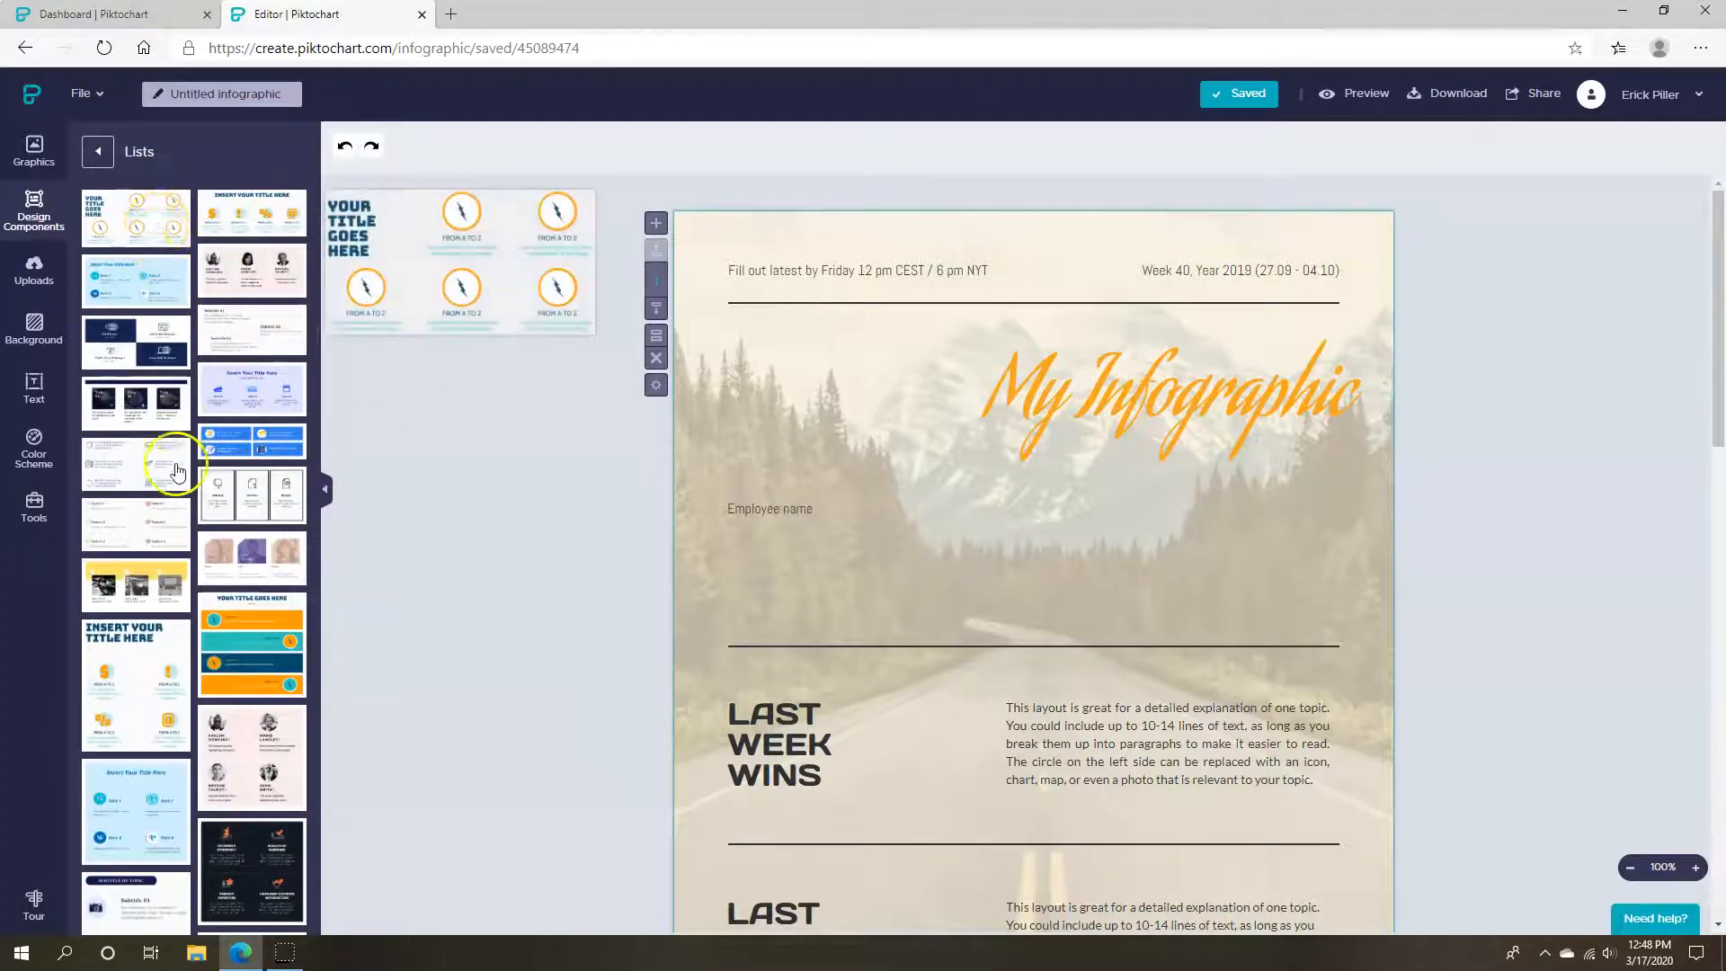
scroll(166, 432, down, 6)
mouse_move(177, 474)
scroll(178, 473, down, 3)
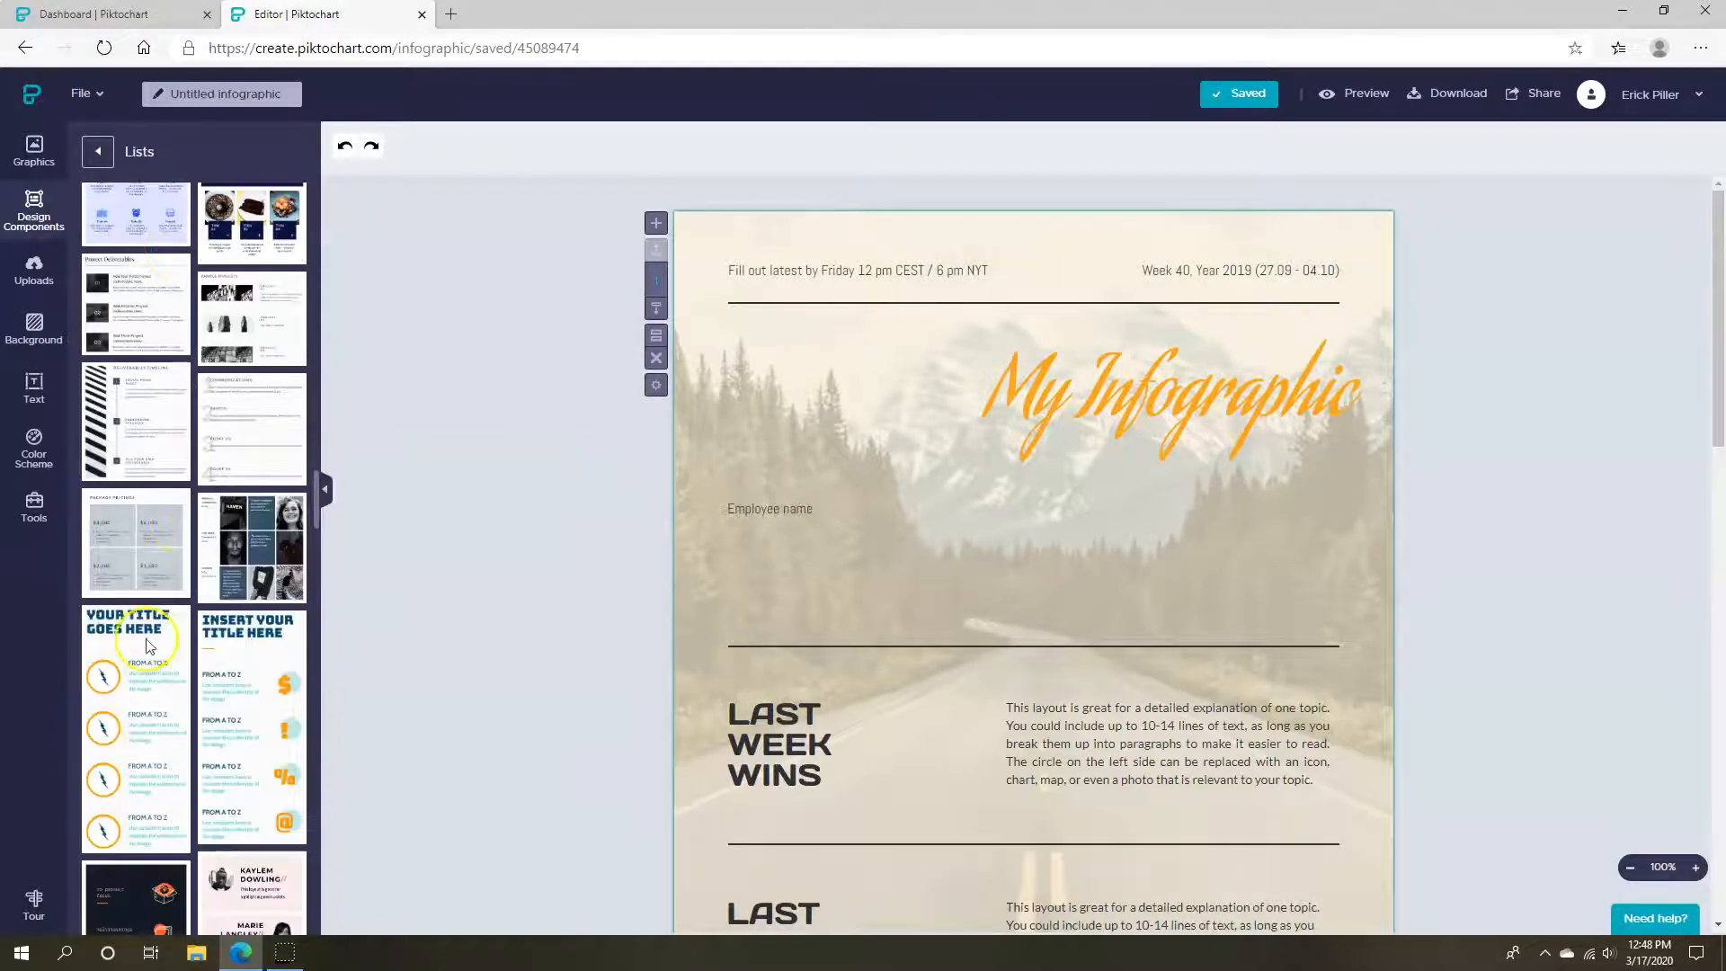
Try the 'Your Title Goes Here' and lightning-icon lists on the page, then delete both
click(122, 710)
drag(167, 665, 832, 449)
drag(853, 596, 1421, 797)
click(896, 641)
key(Delete)
drag(1186, 597, 838, 558)
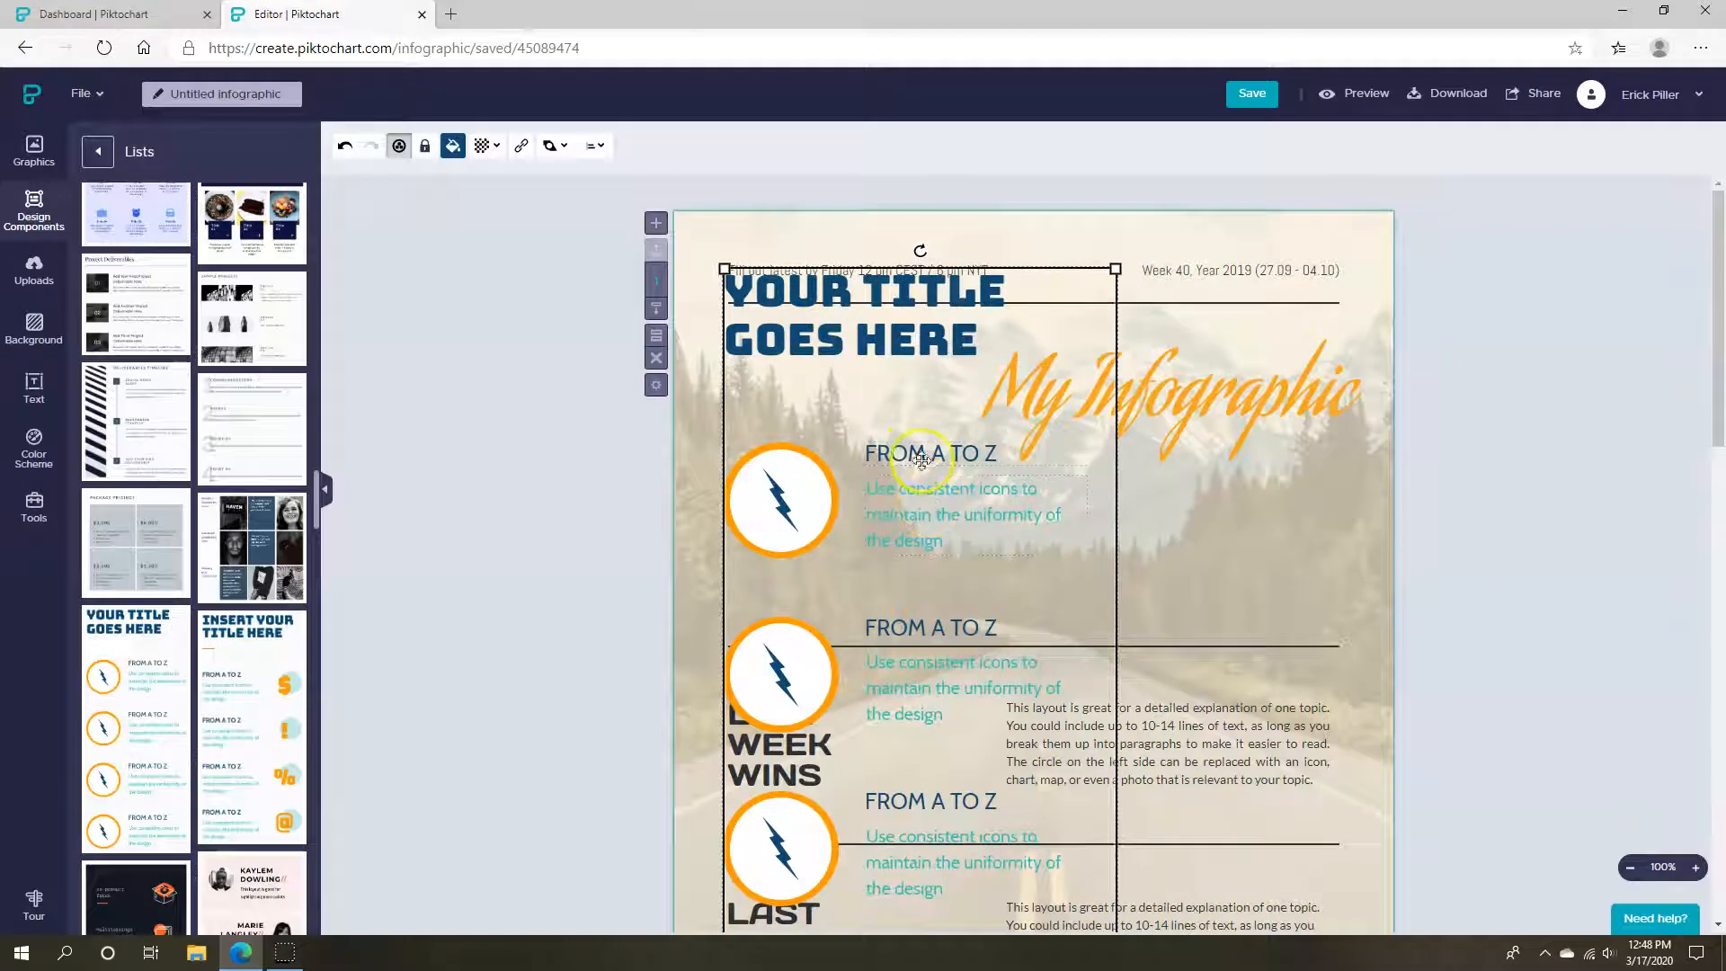
drag(819, 406, 834, 485)
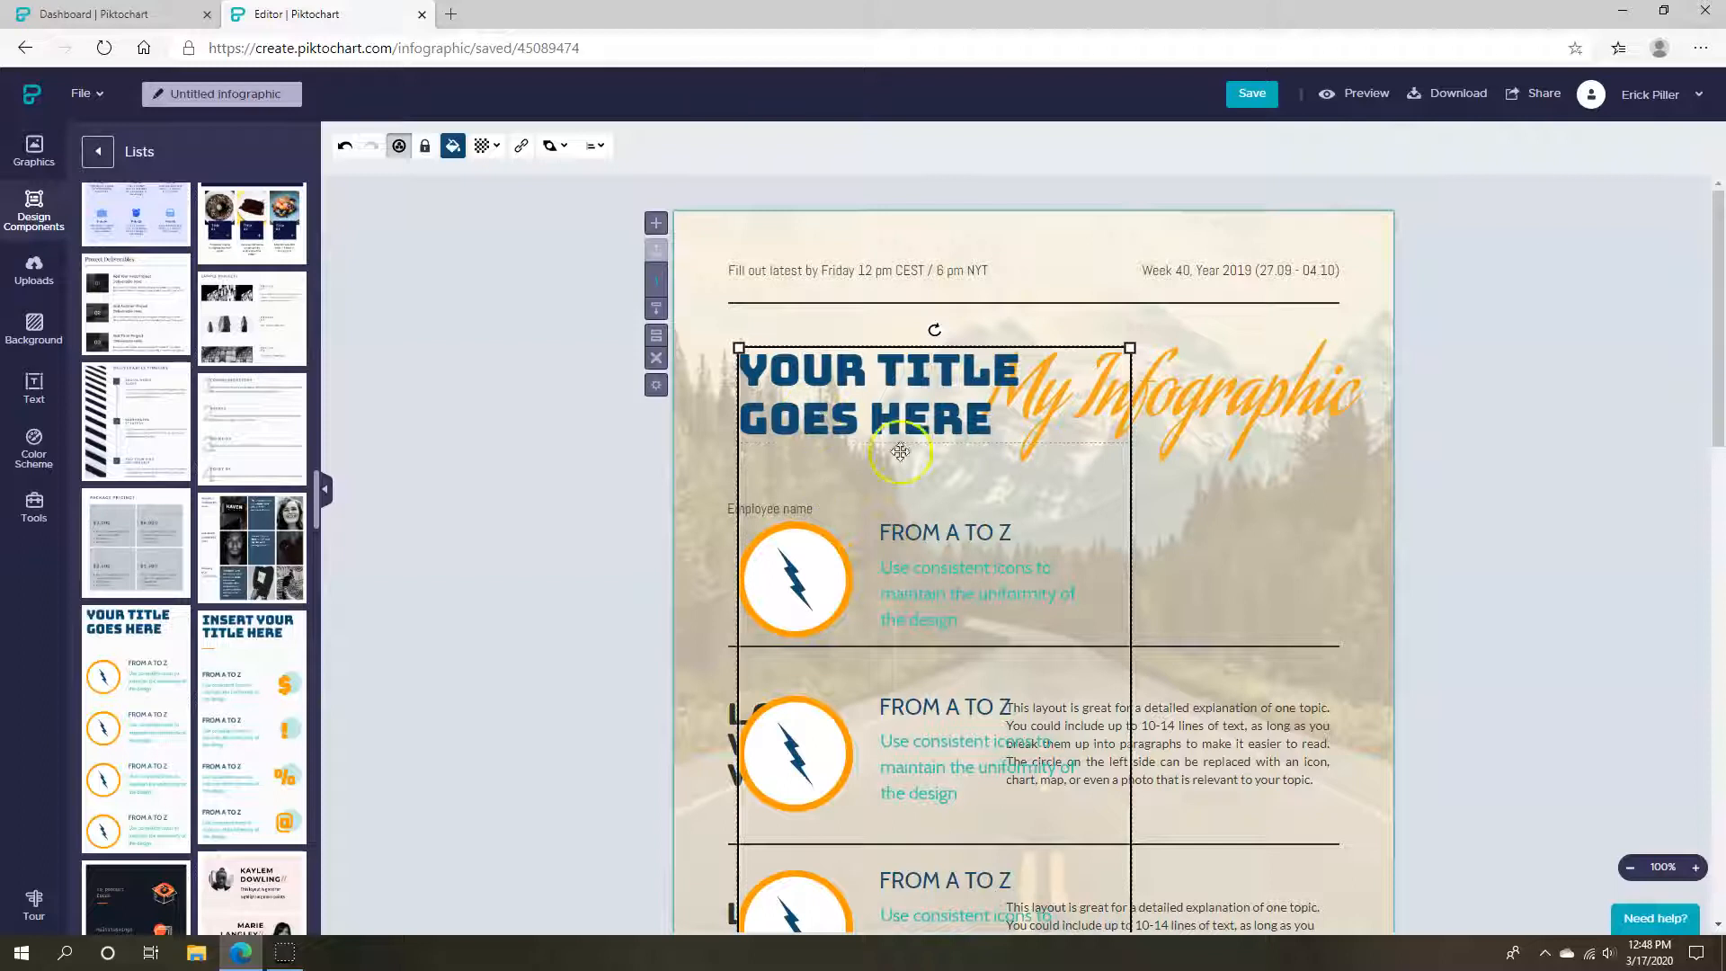
key(Delete)
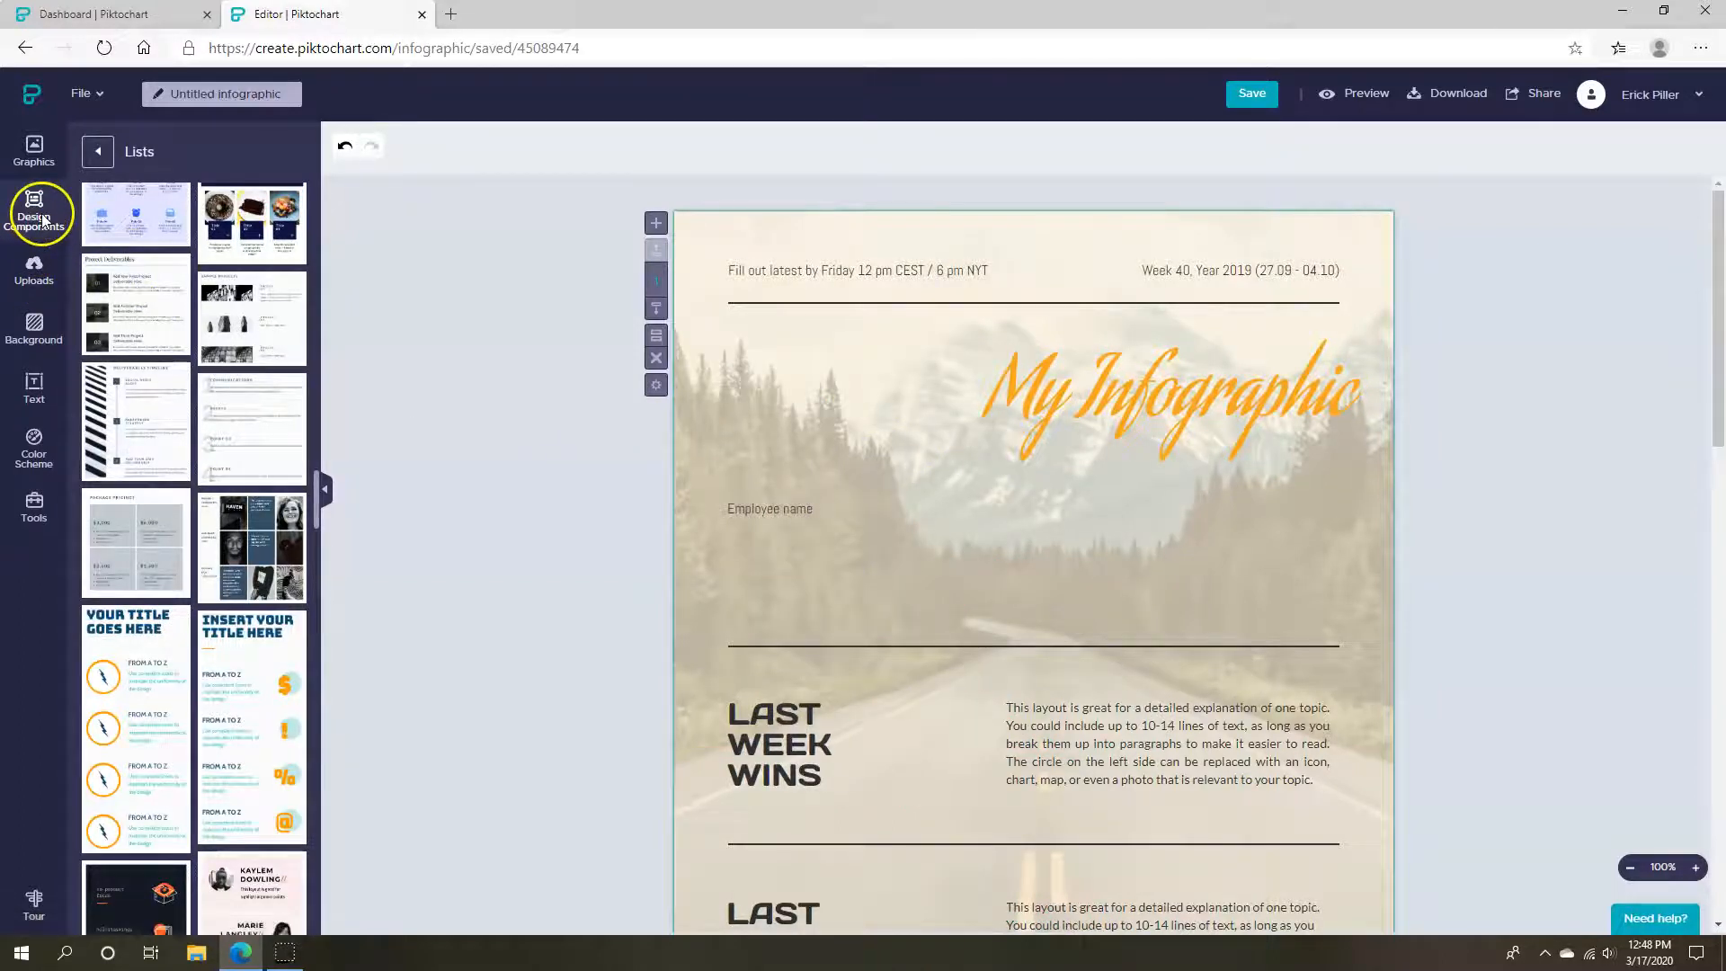
Search Shapes & Icons for 'athl' and add the running woman figure
click(34, 150)
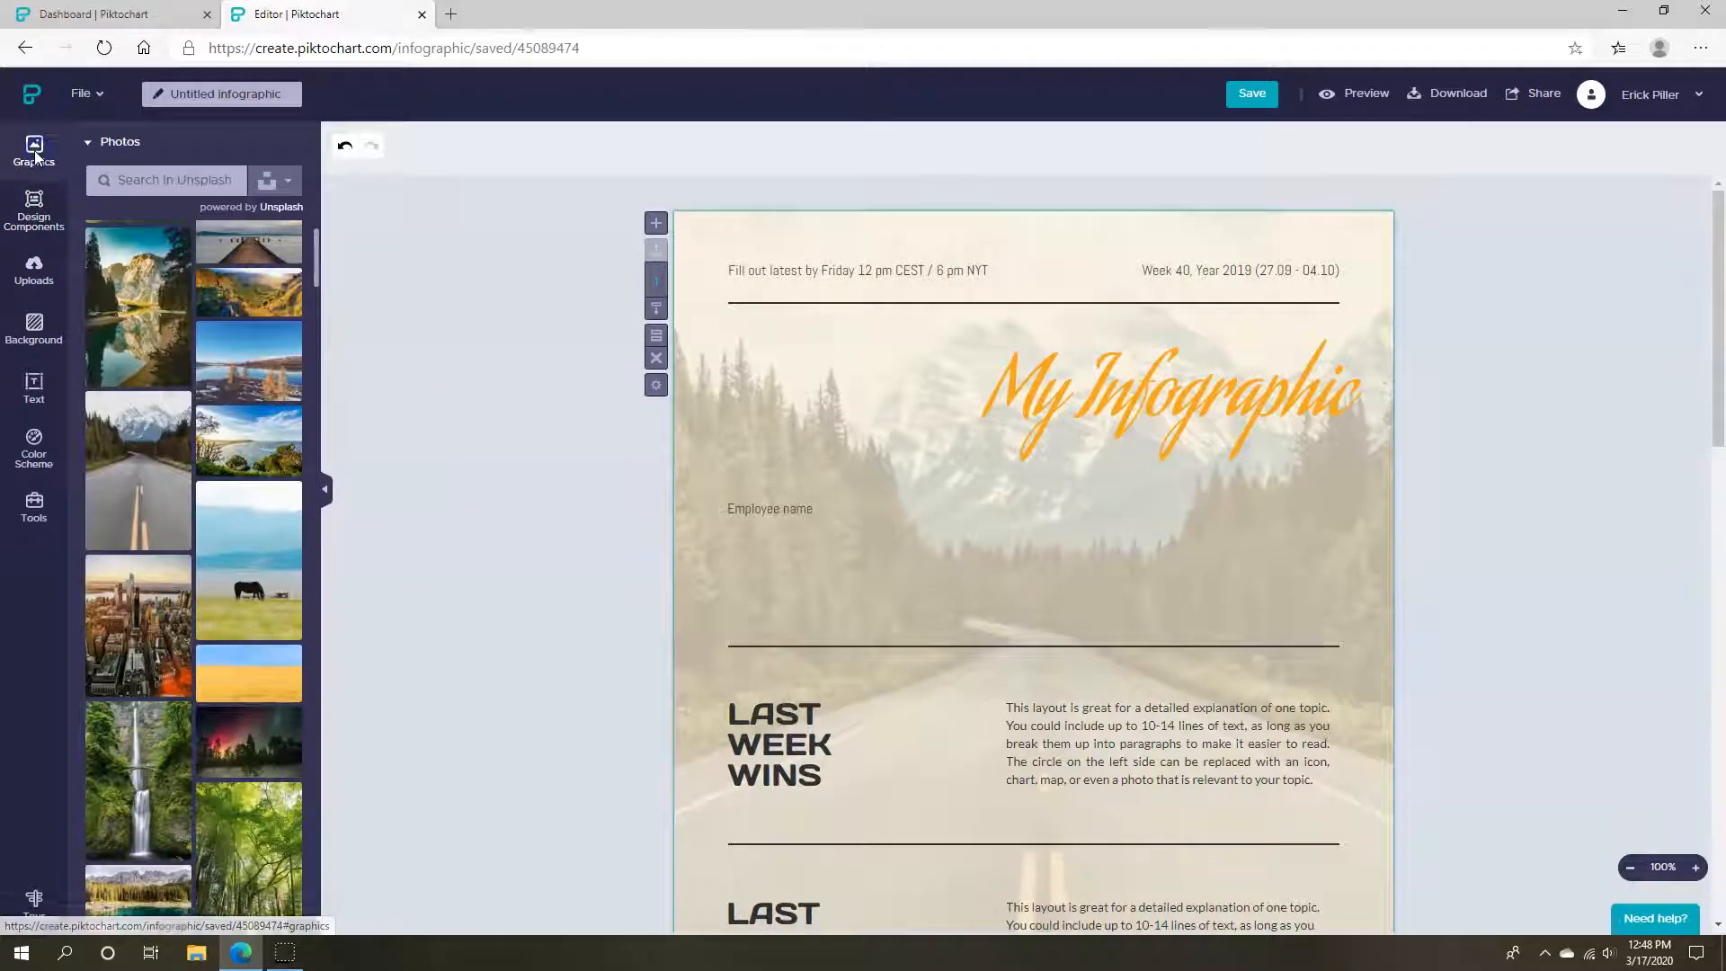
click(90, 142)
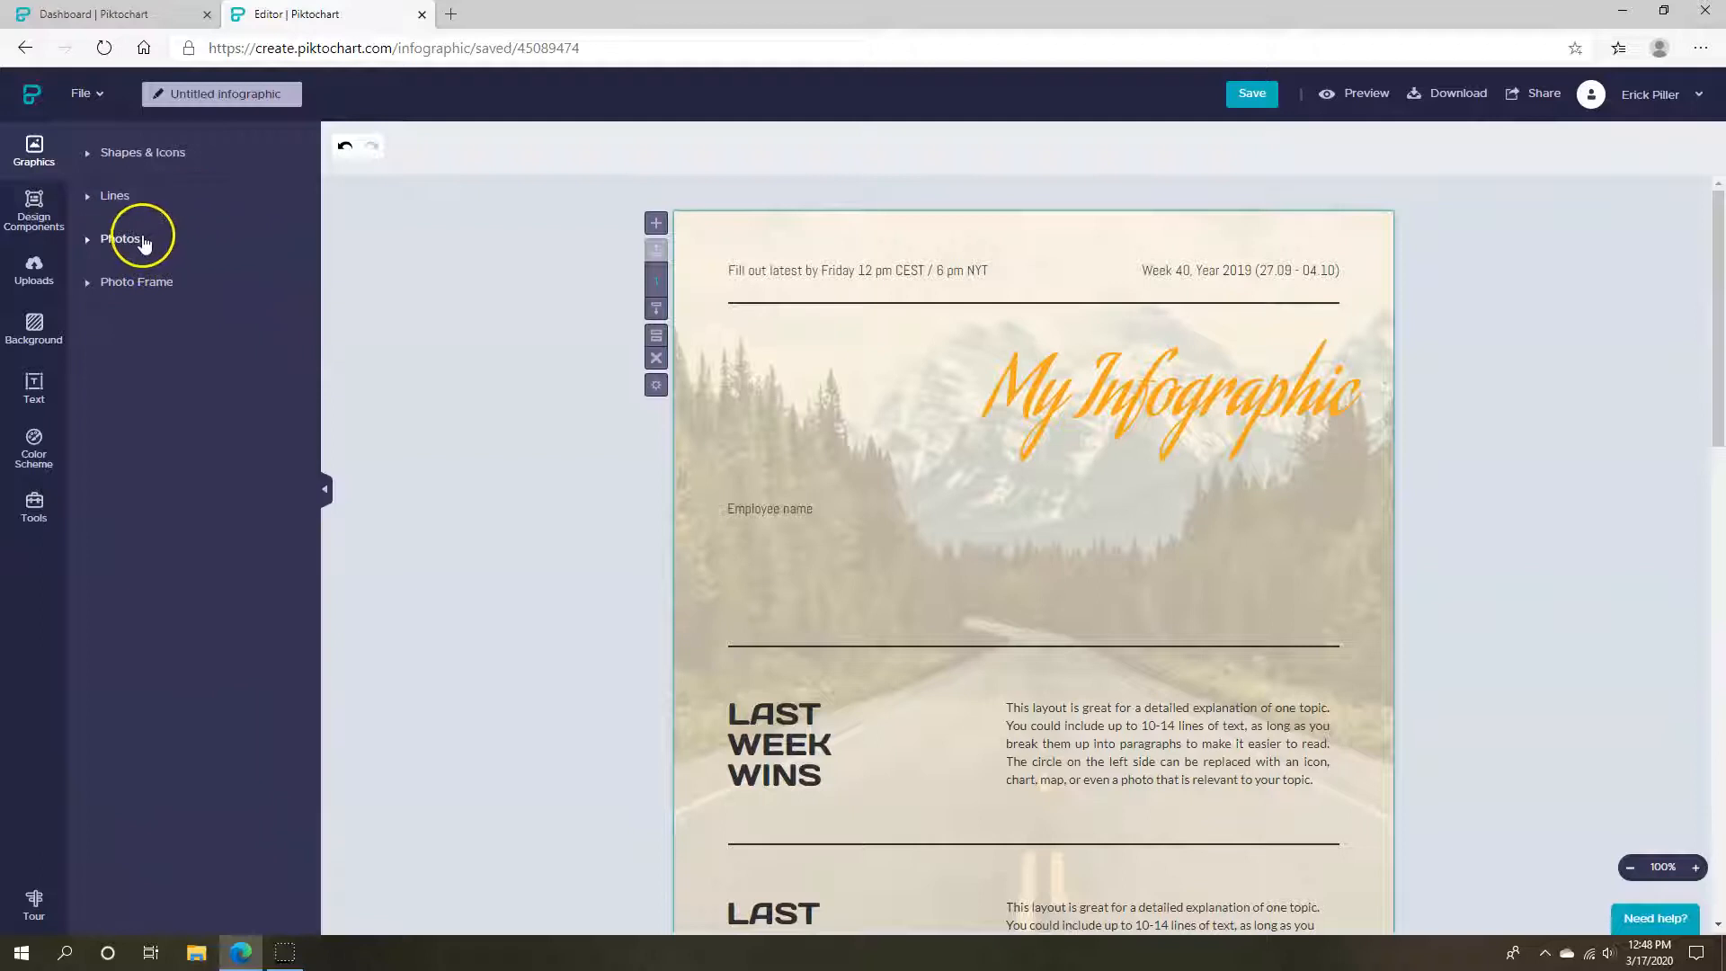
click(135, 152)
click(212, 190)
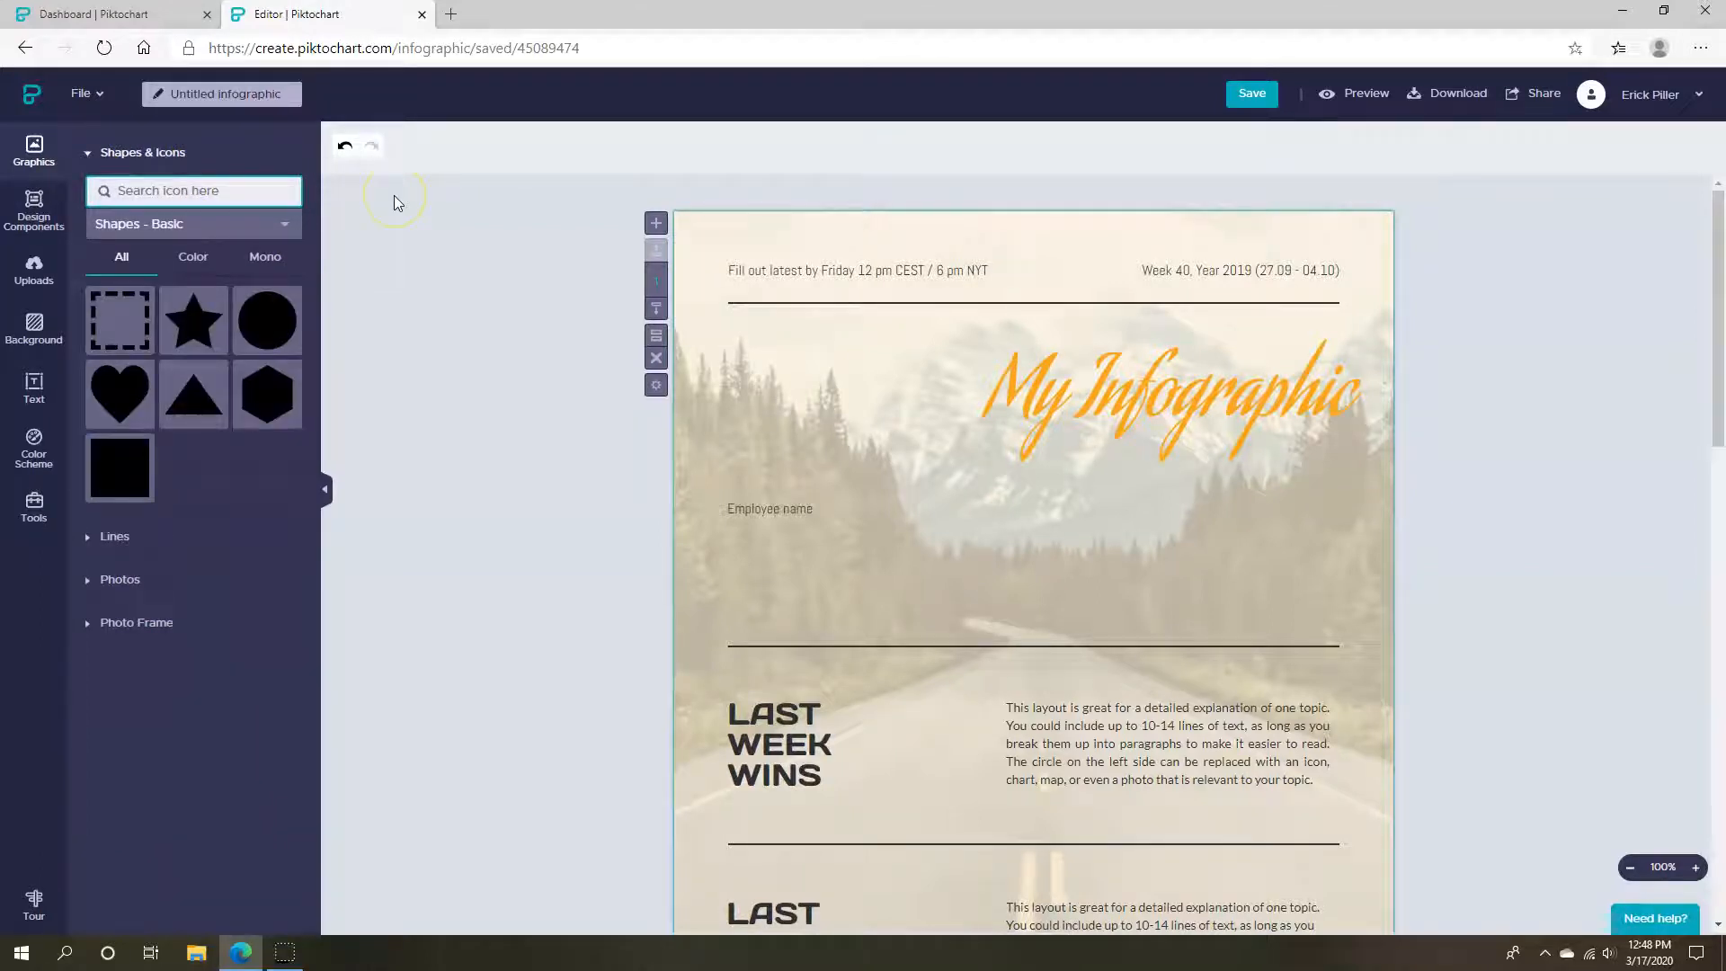
text(athlete)
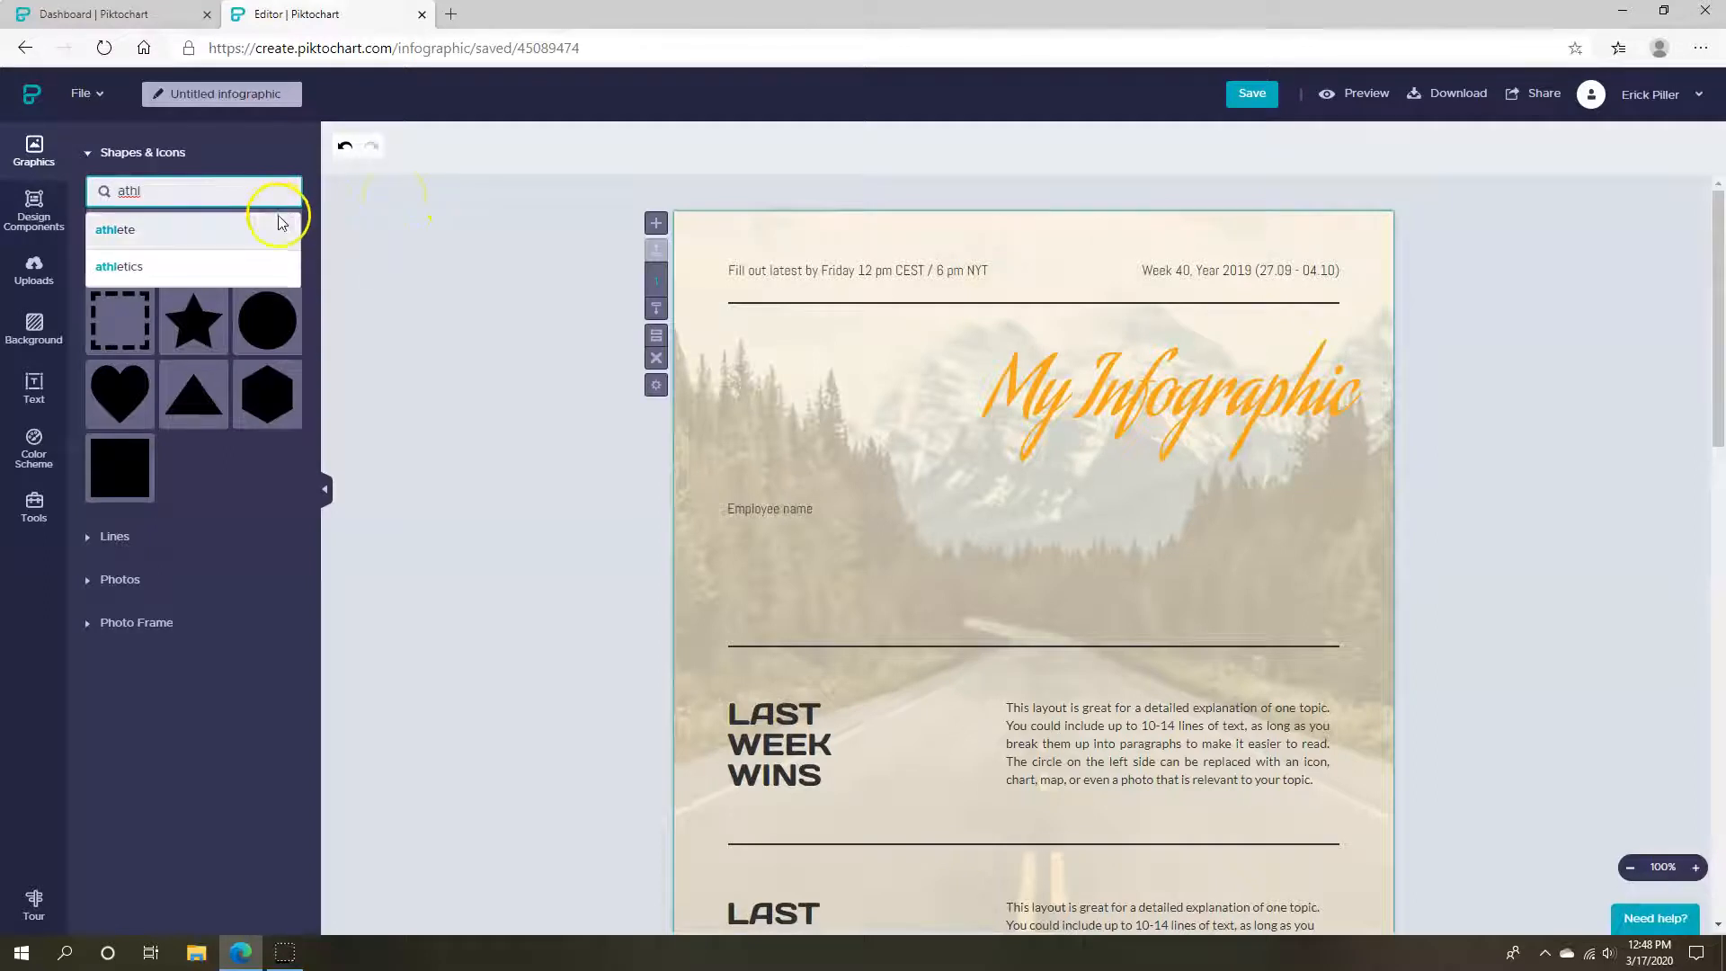
click(278, 227)
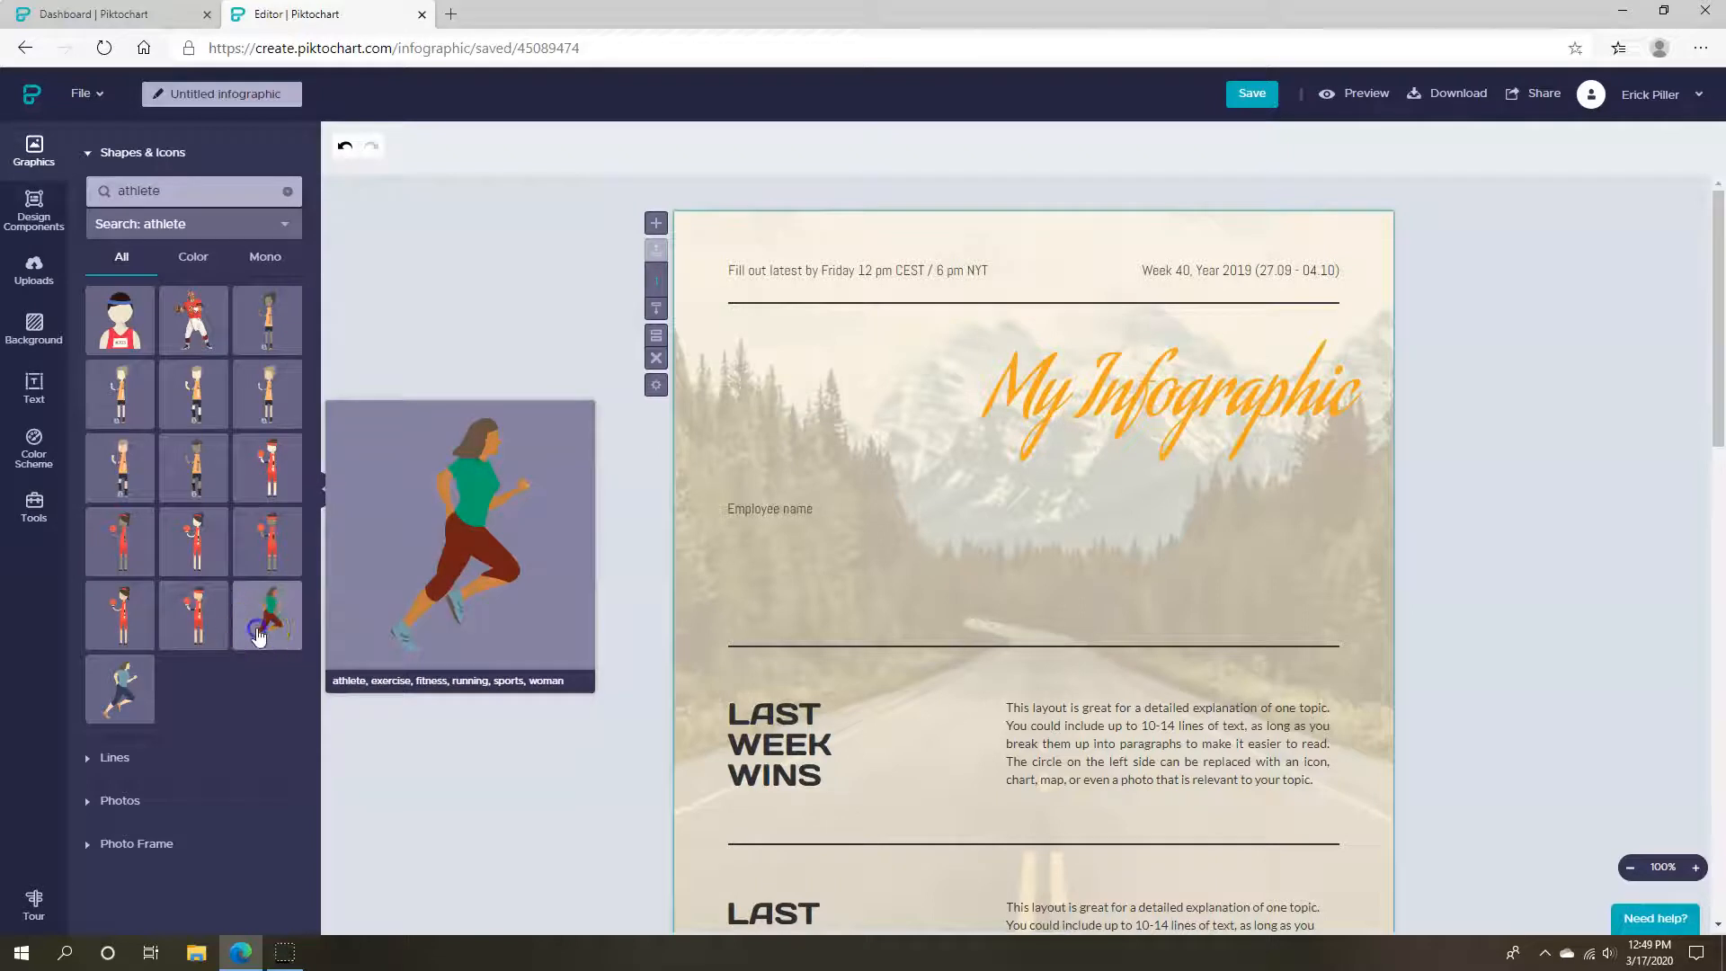
click(257, 636)
Enlarge the runner, bring it in front of the background, and place it over LAST WEEK WINS
drag(1039, 524, 1195, 788)
drag(1156, 622, 1151, 792)
drag(1040, 506, 842, 441)
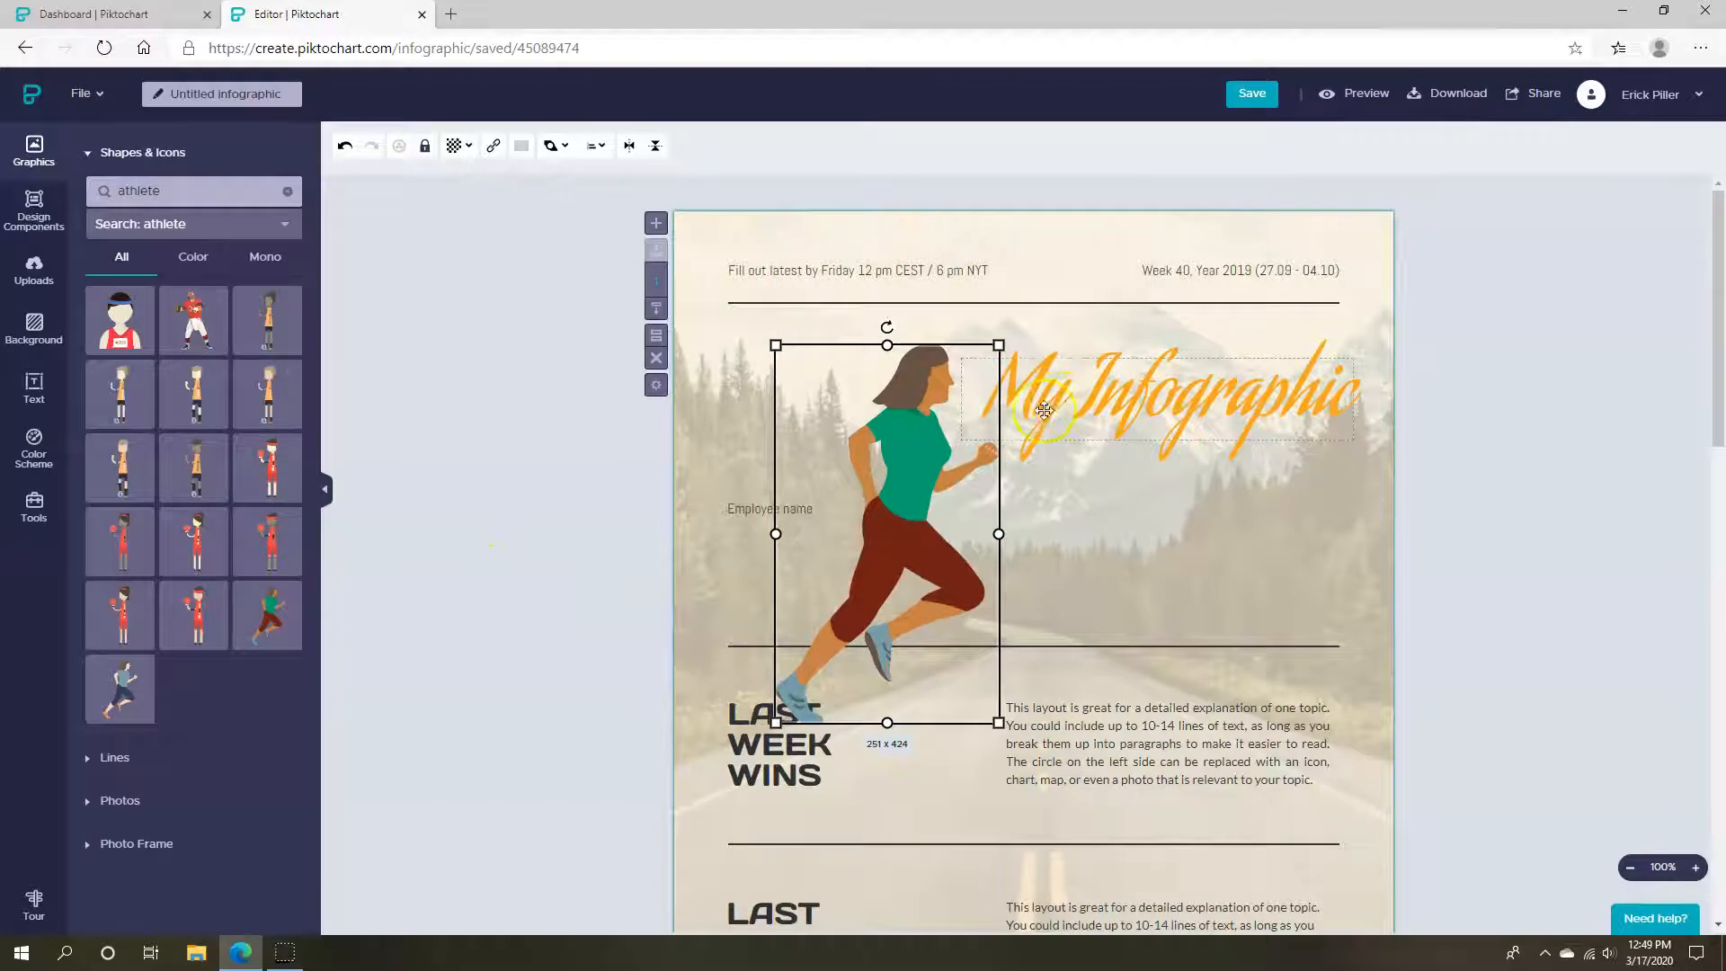
click(555, 146)
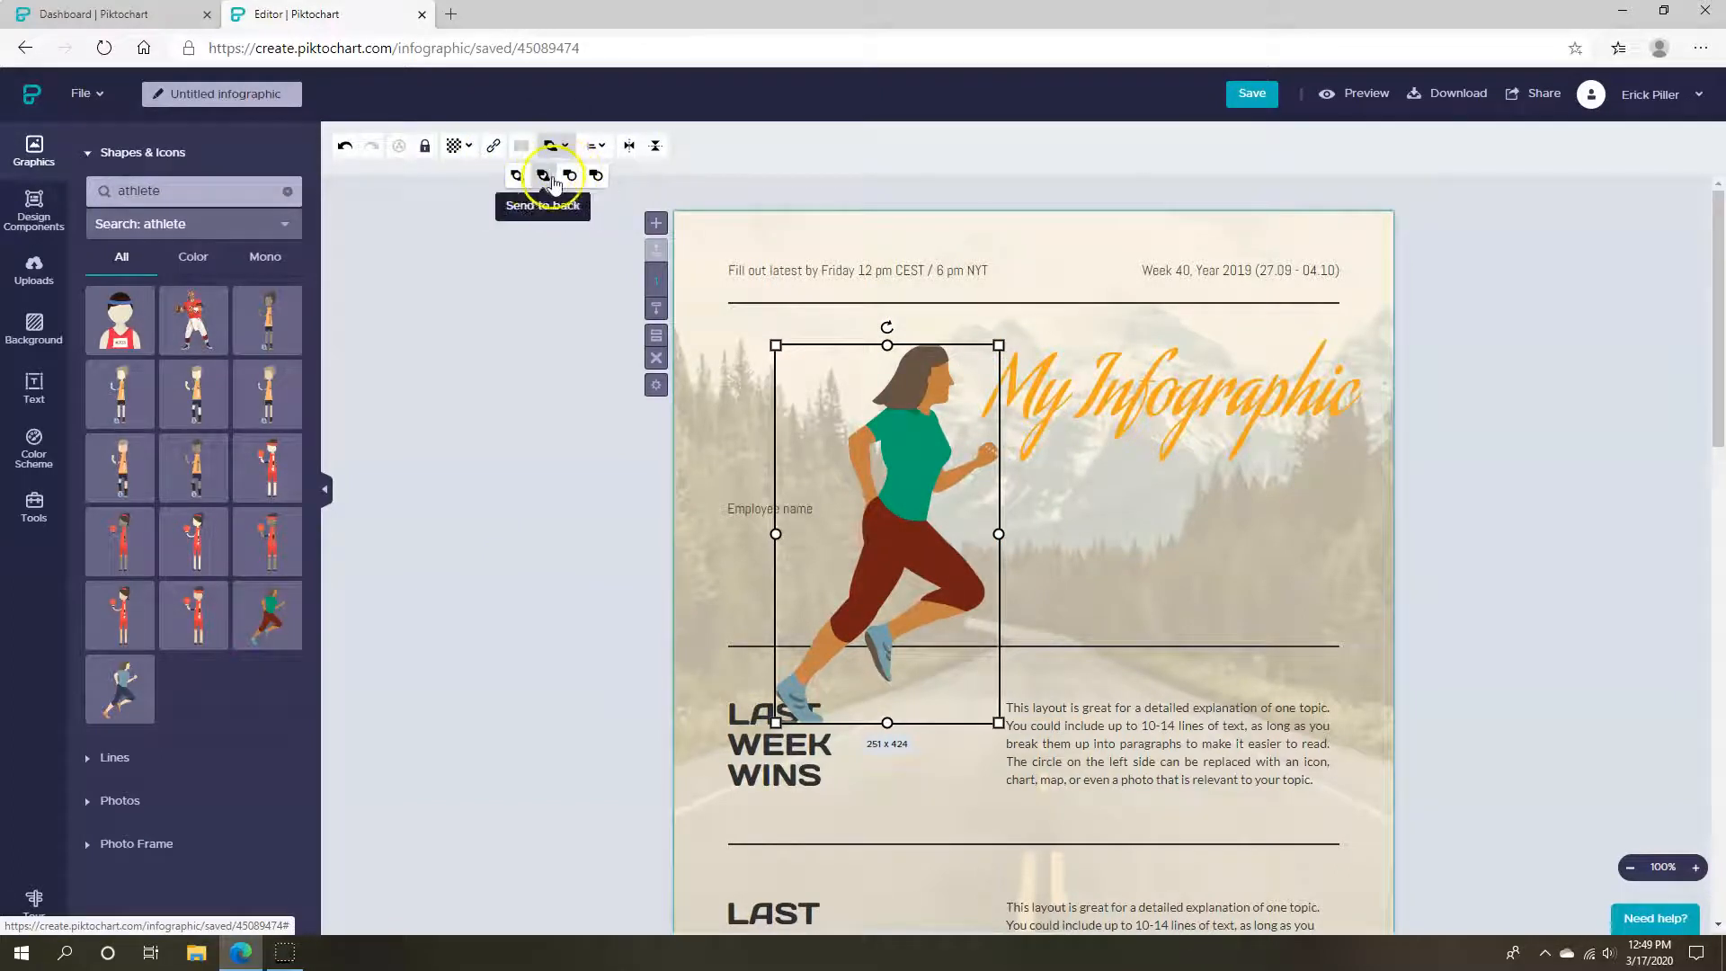
click(545, 177)
click(556, 146)
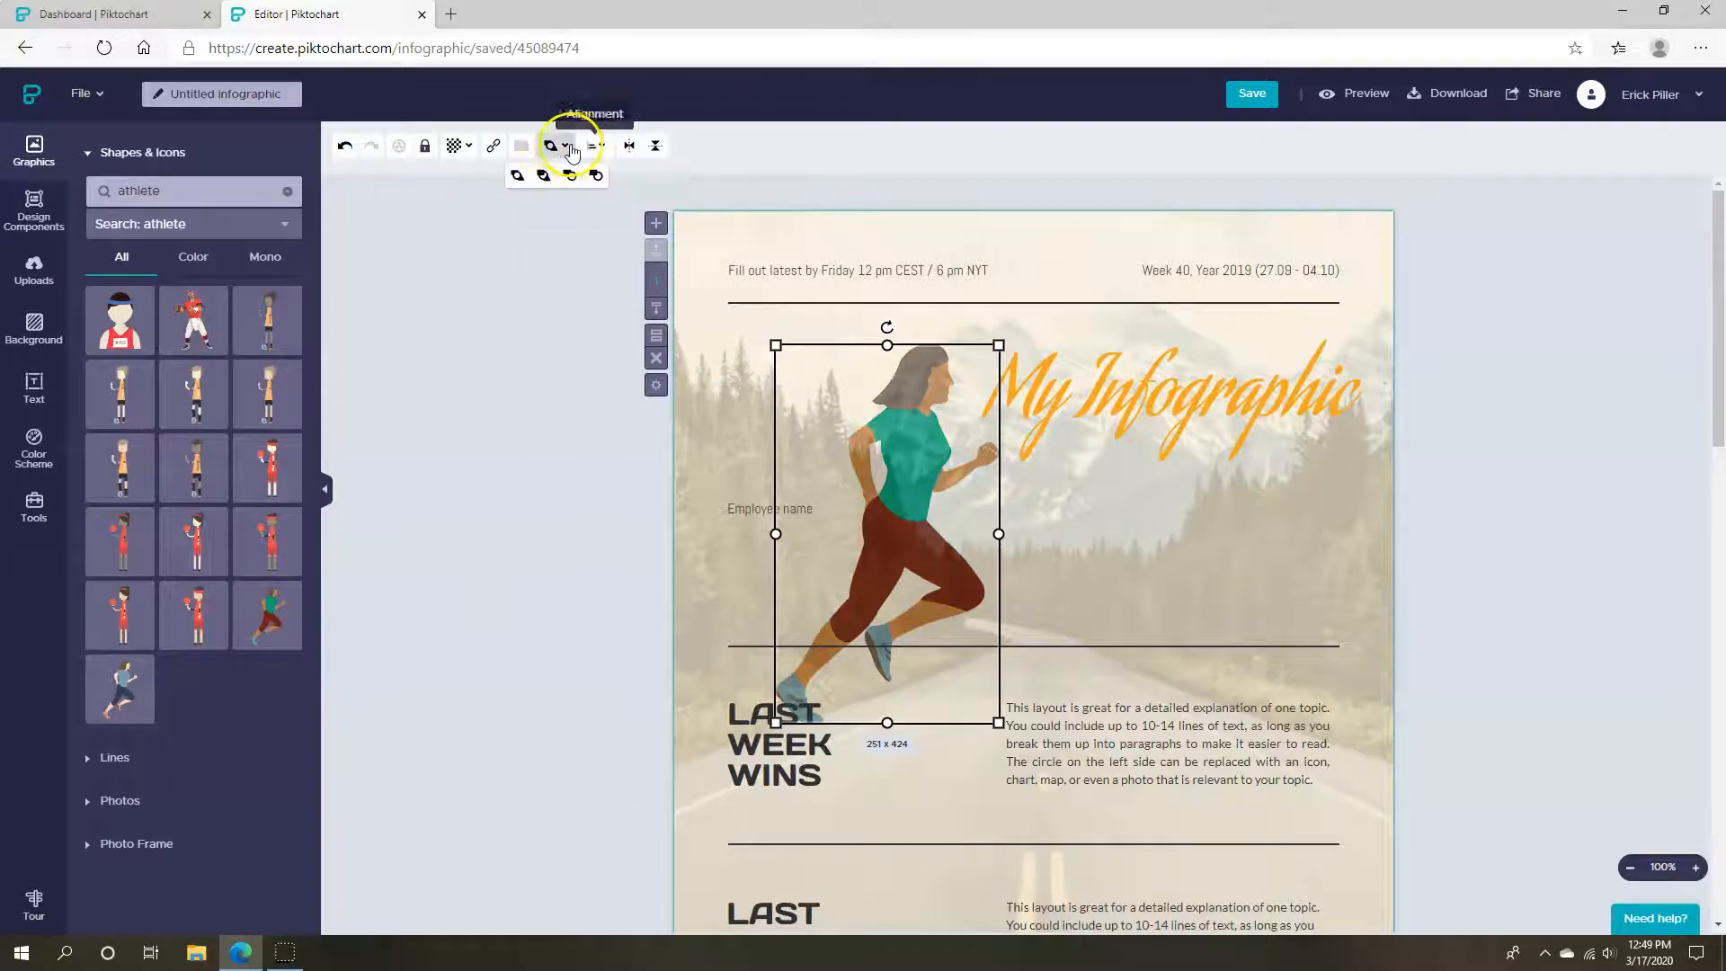
click(570, 176)
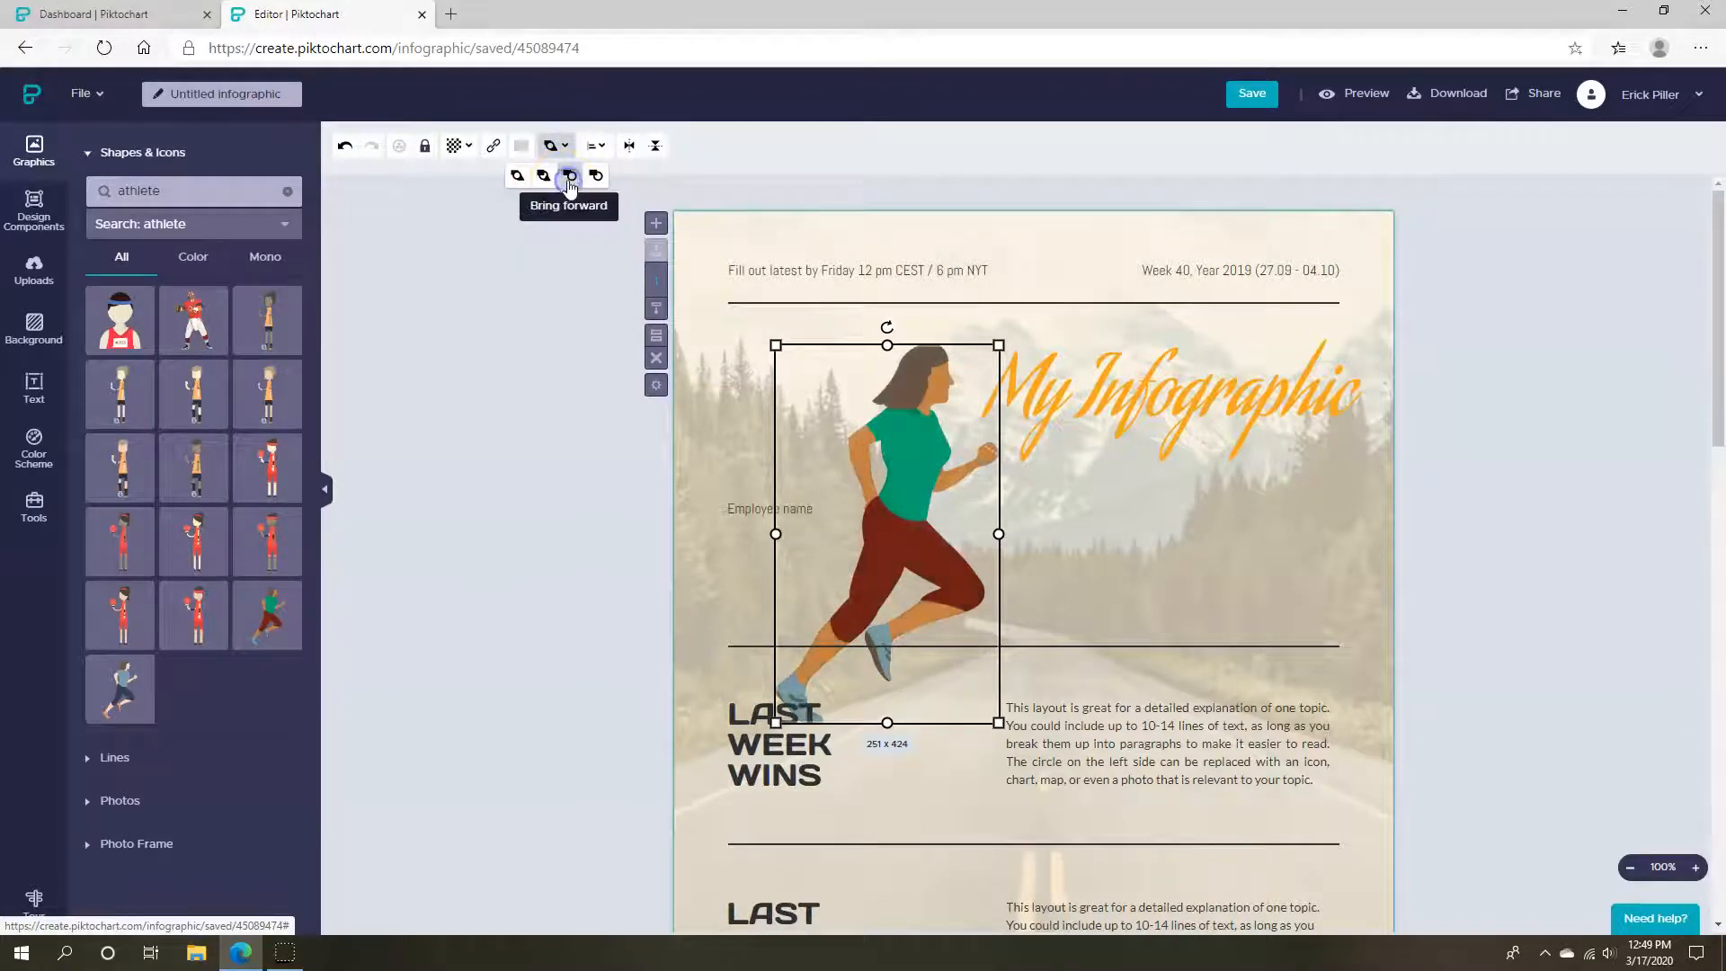
drag(916, 563, 861, 670)
click(579, 620)
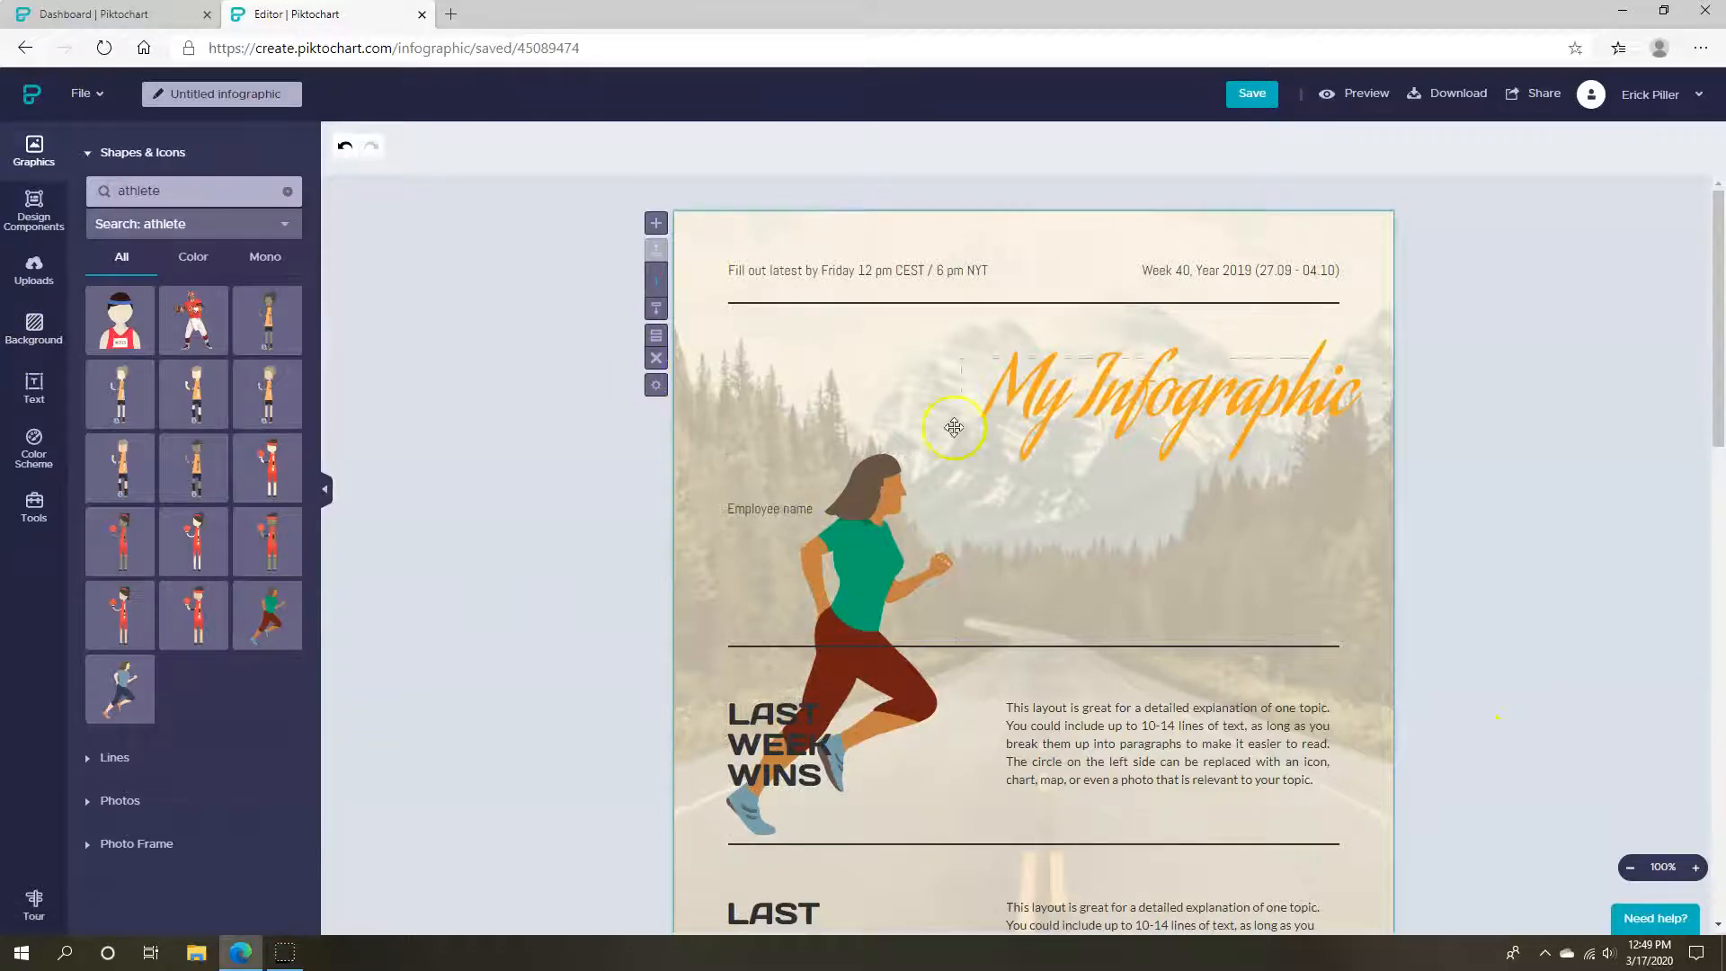
click(34, 329)
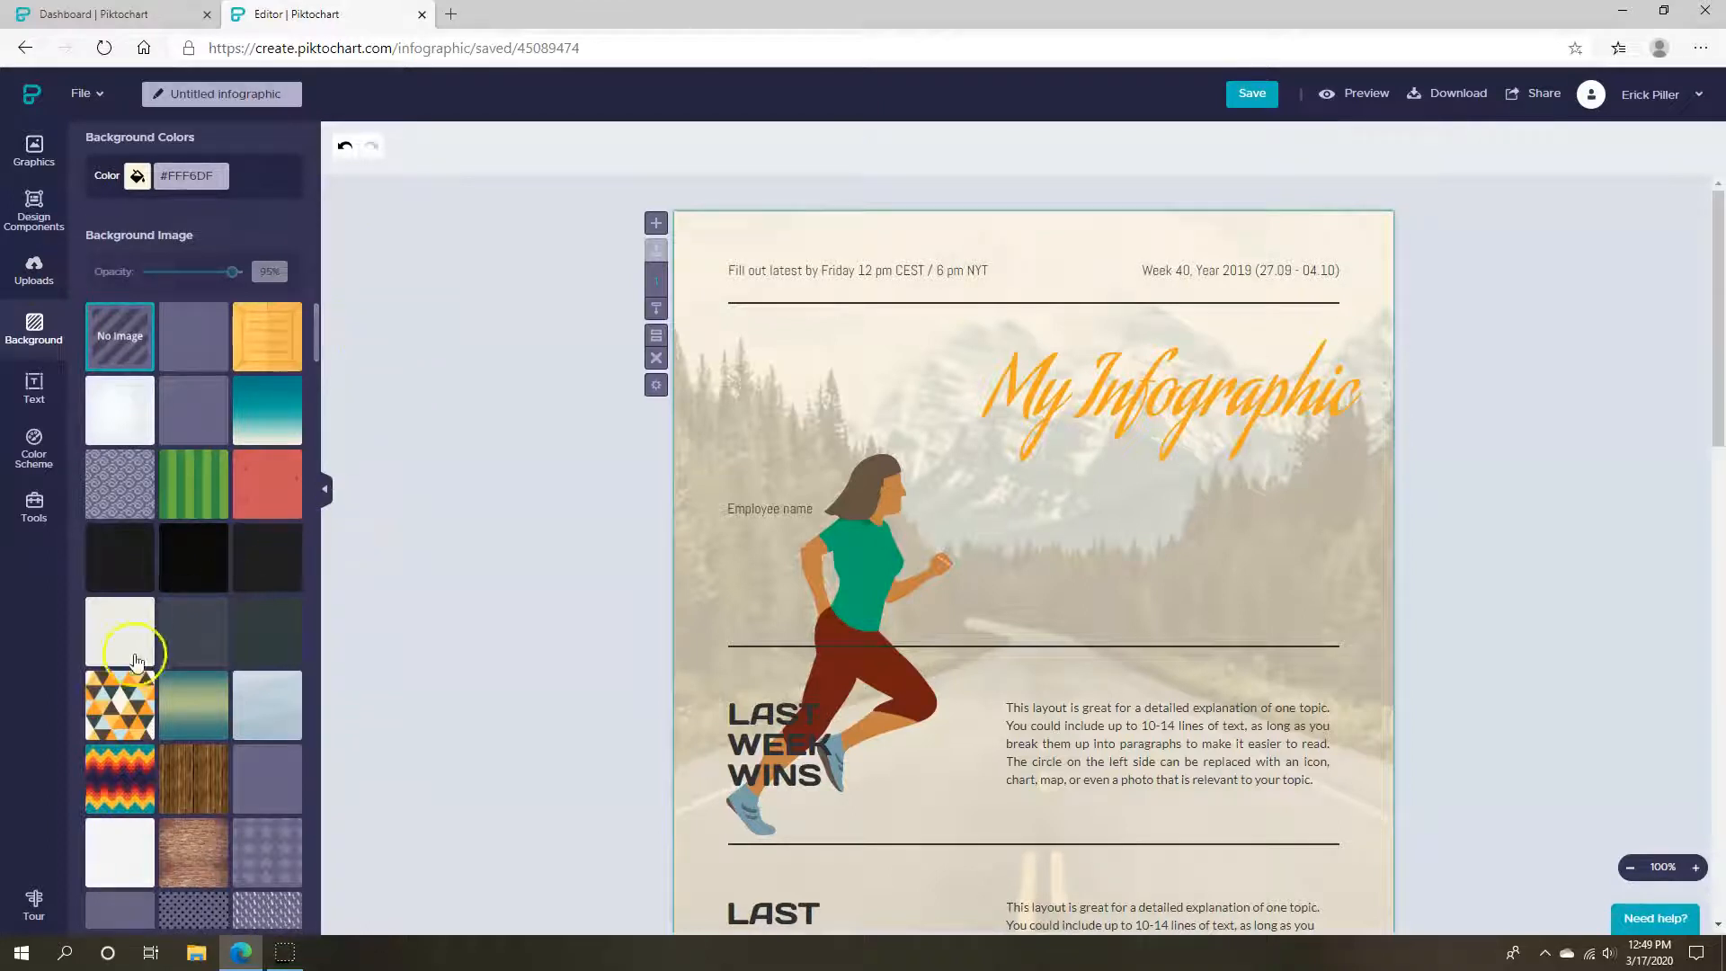
Remove the mountain background image and set the background colour to white (#FFF)
click(833, 241)
key(Delete)
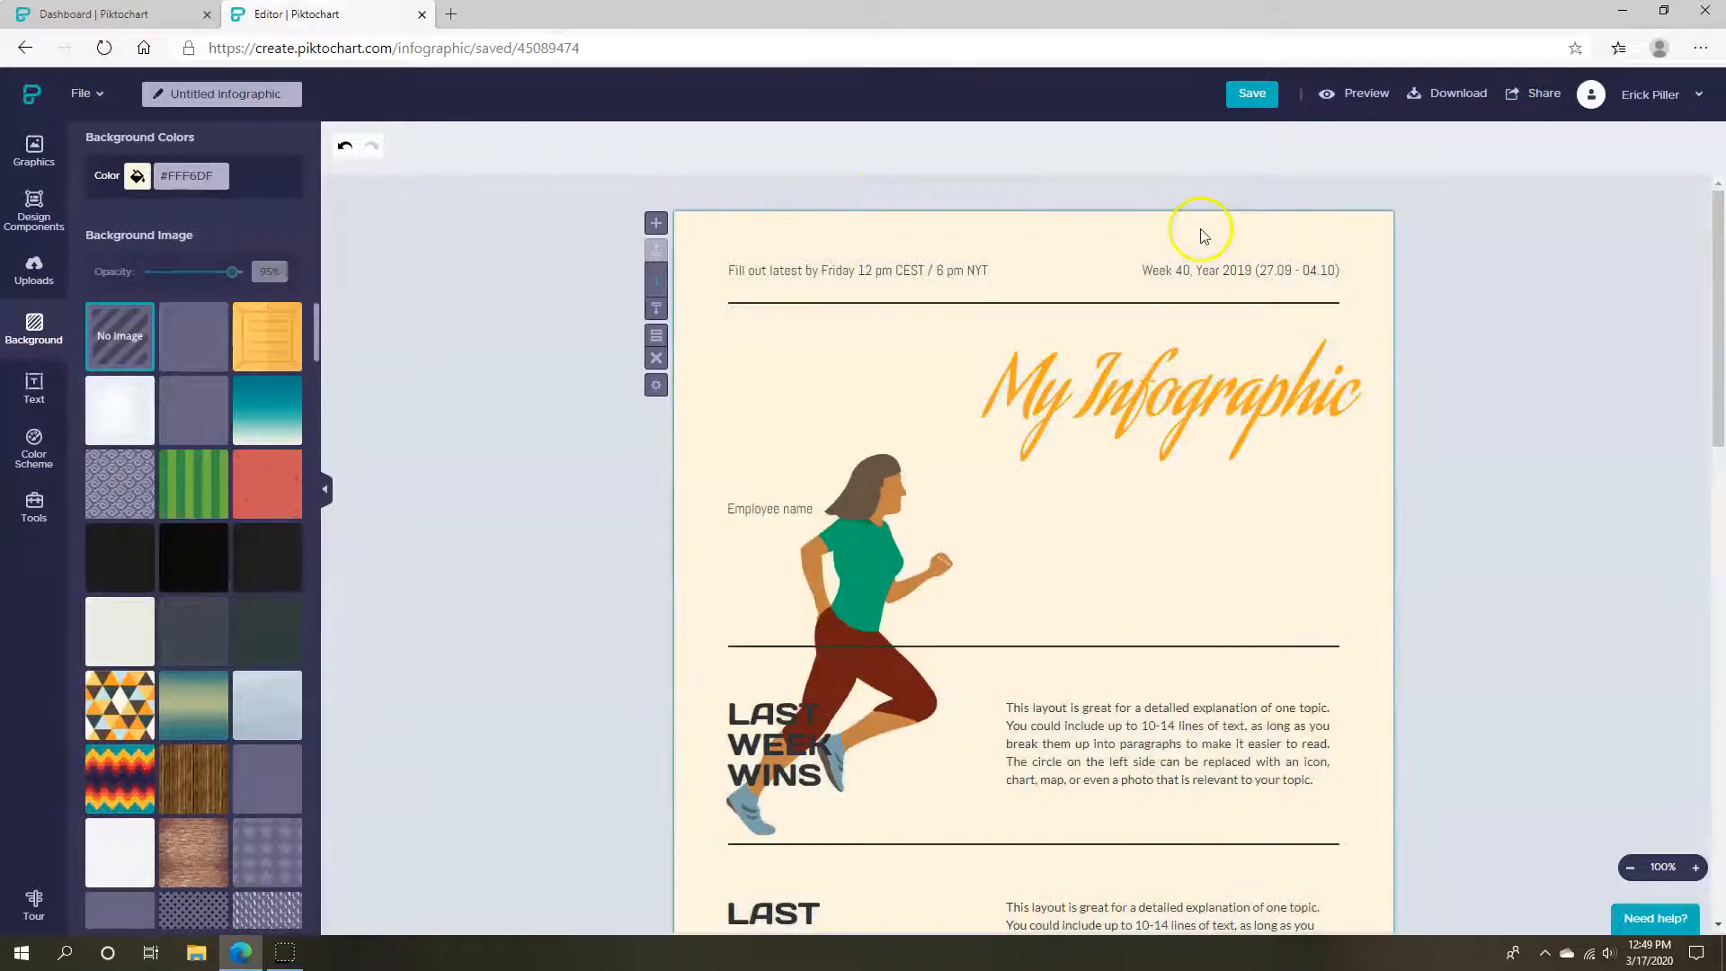
double_click(190, 176)
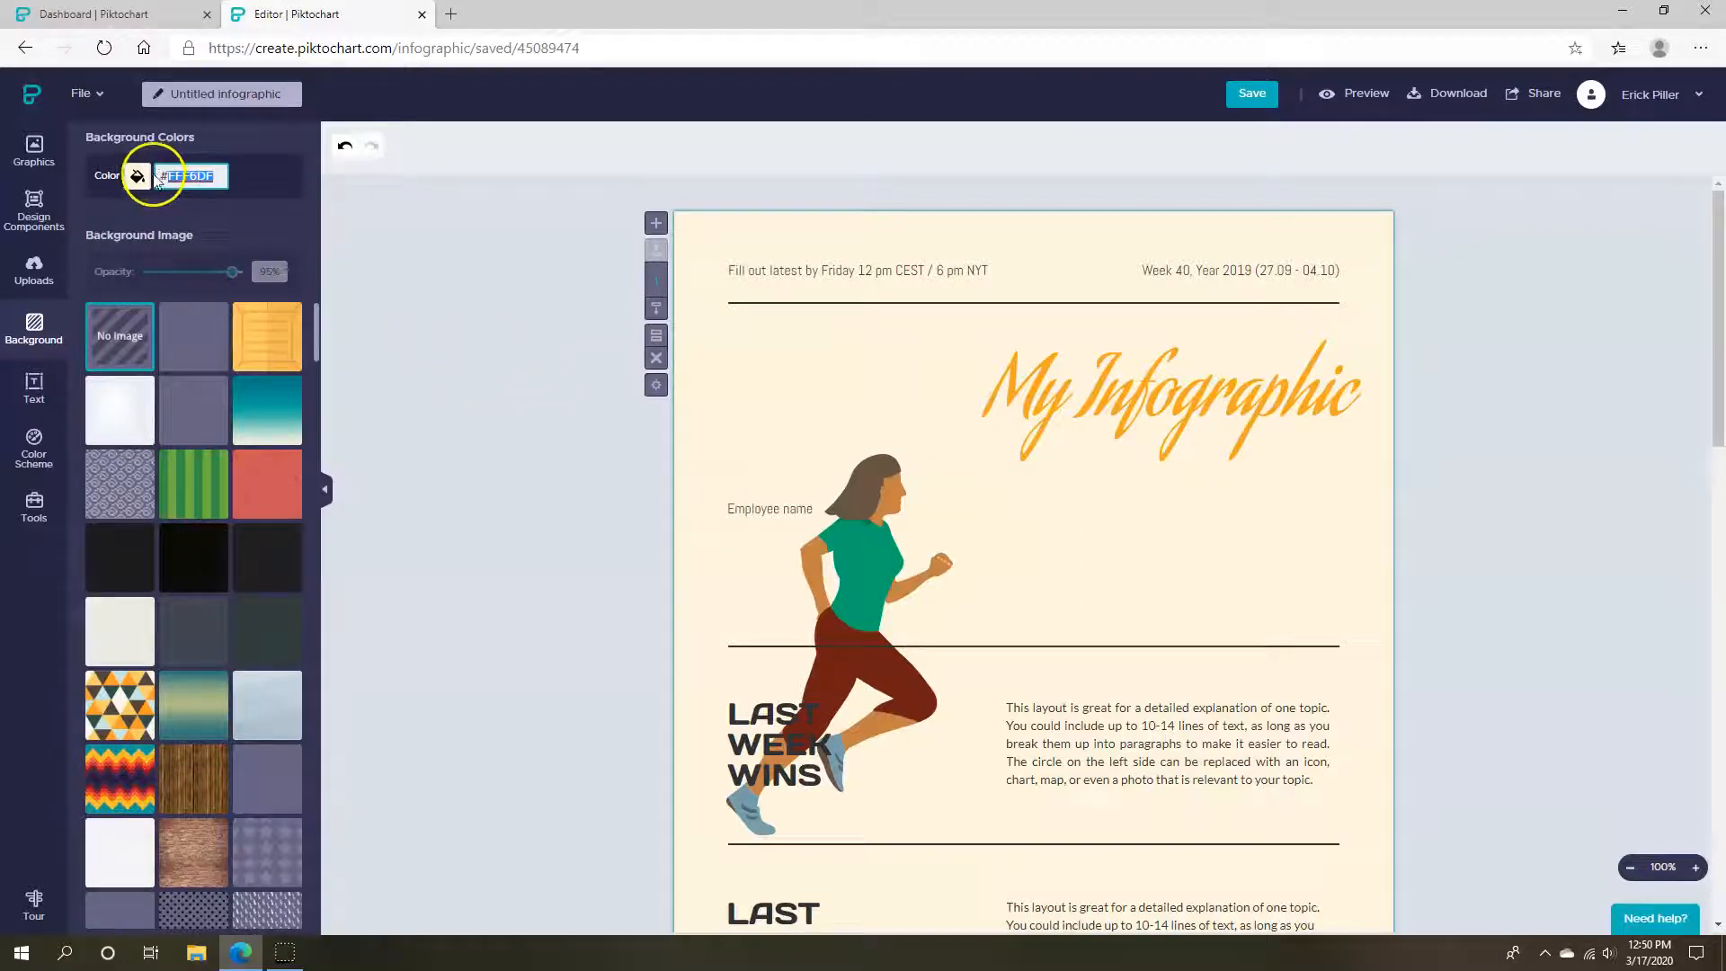
click(231, 175)
key(shift+Left)
text(FFF)
key(Return)
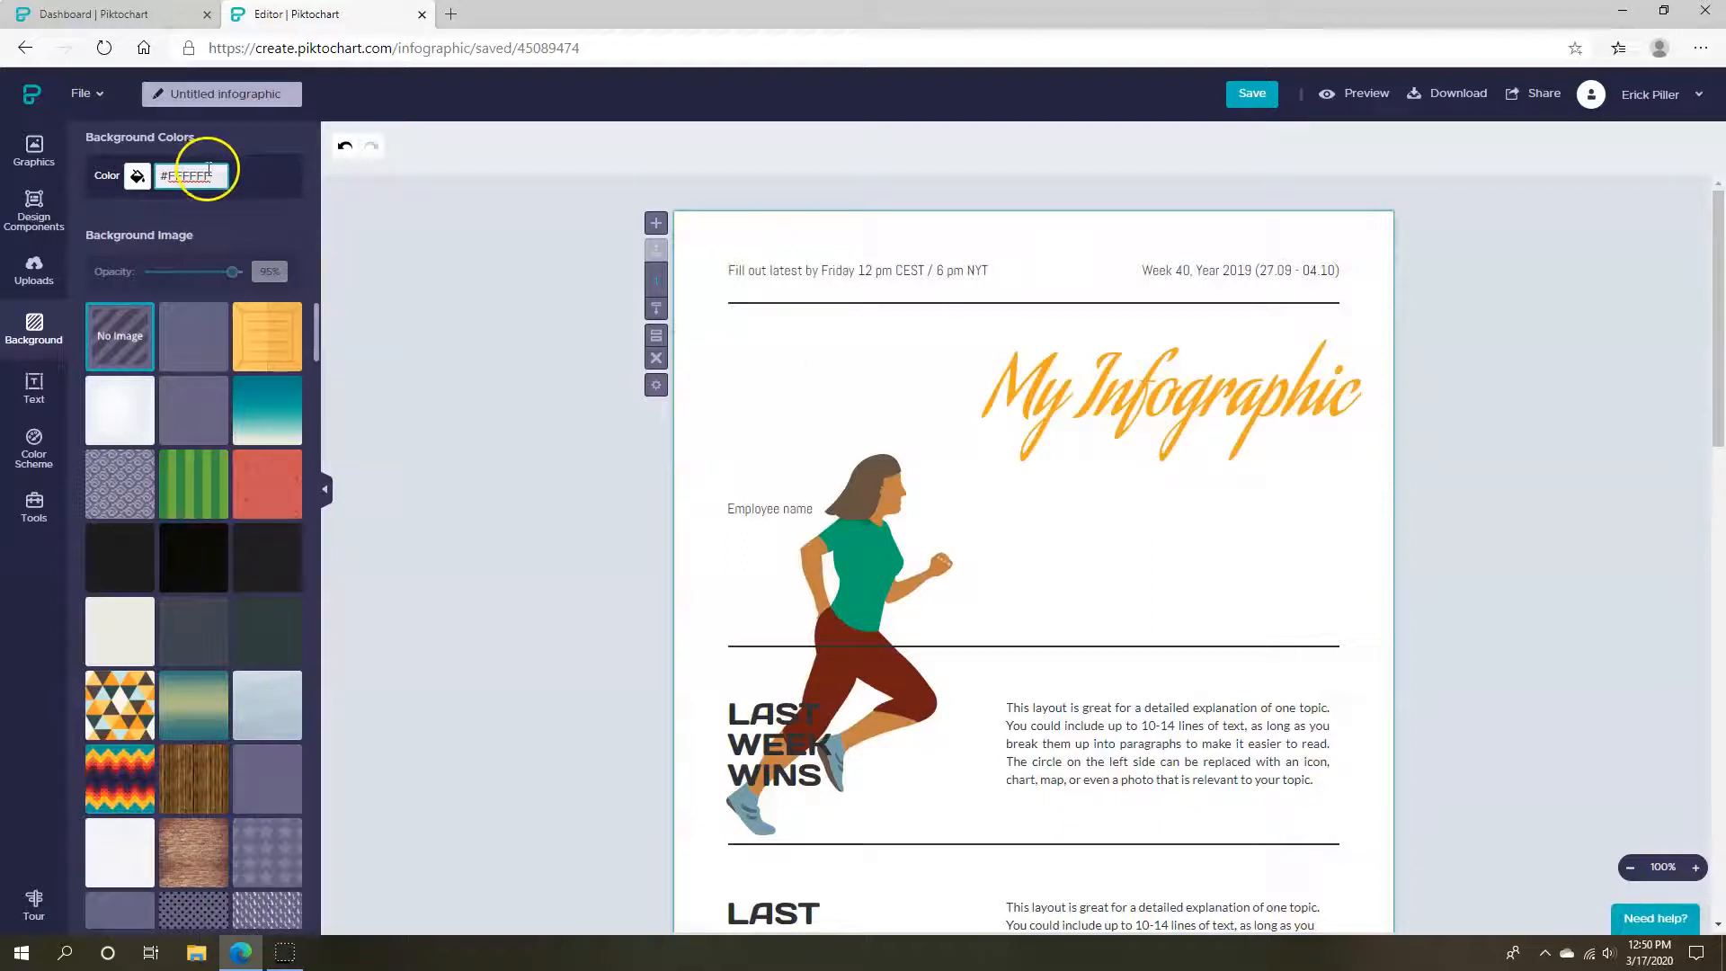
Try a black #000000 background colour, then undo it
triple_click(173, 171)
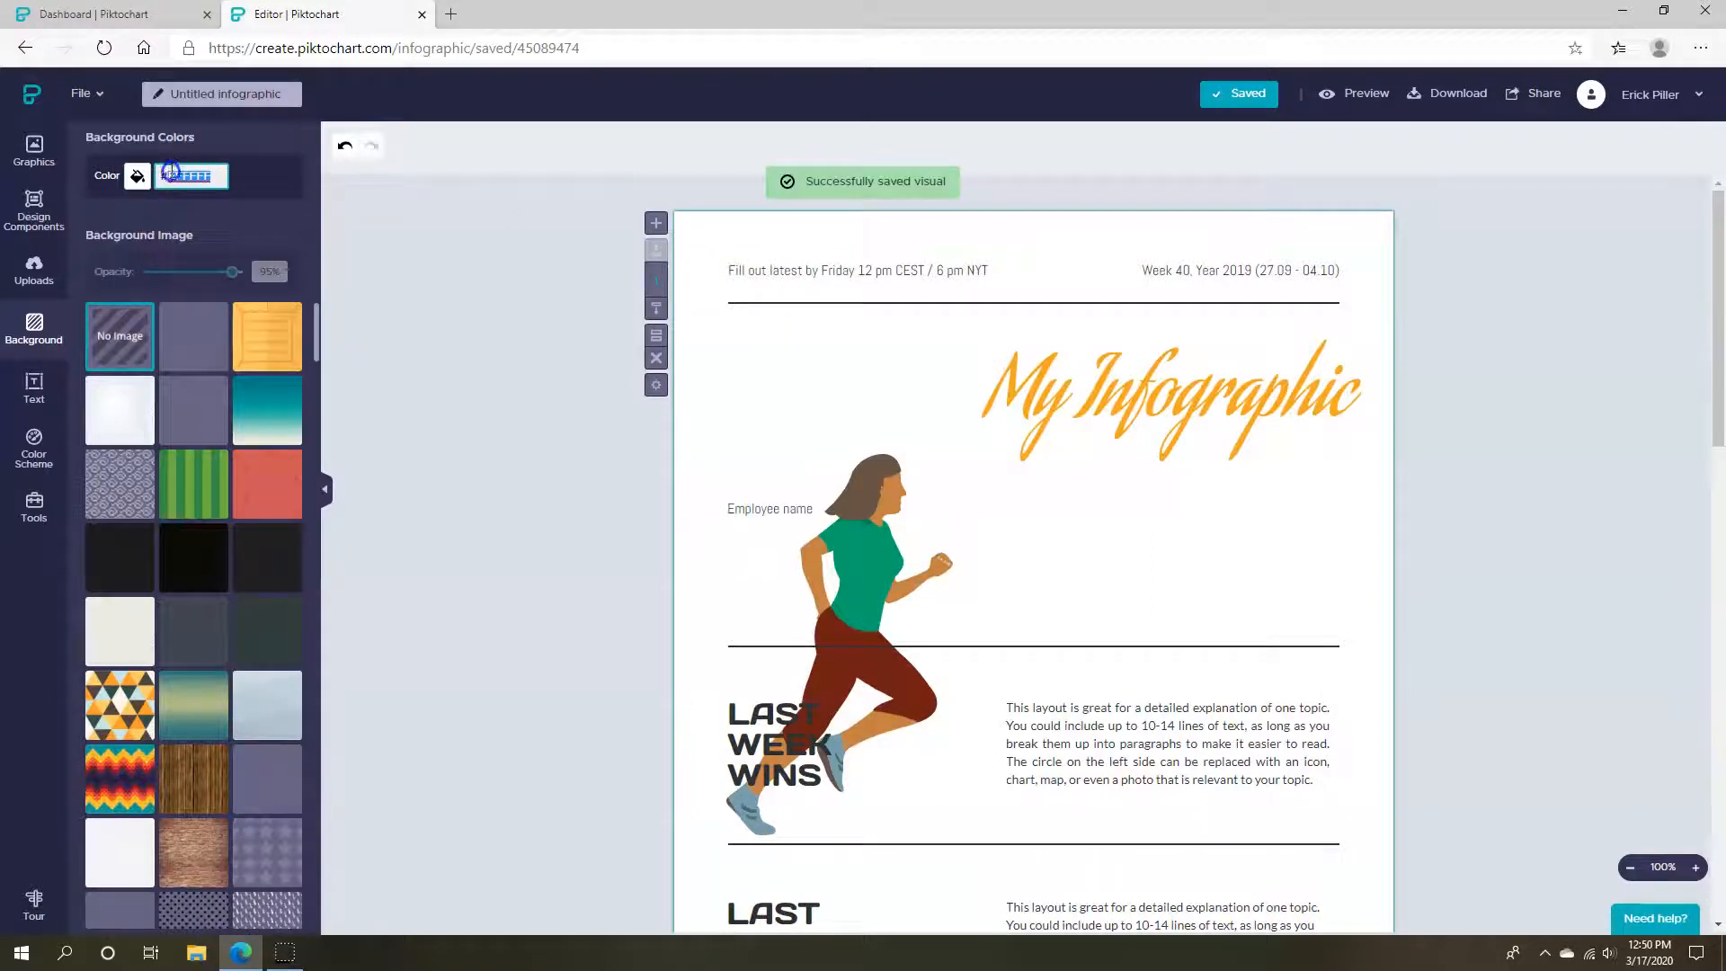
text(#000000)
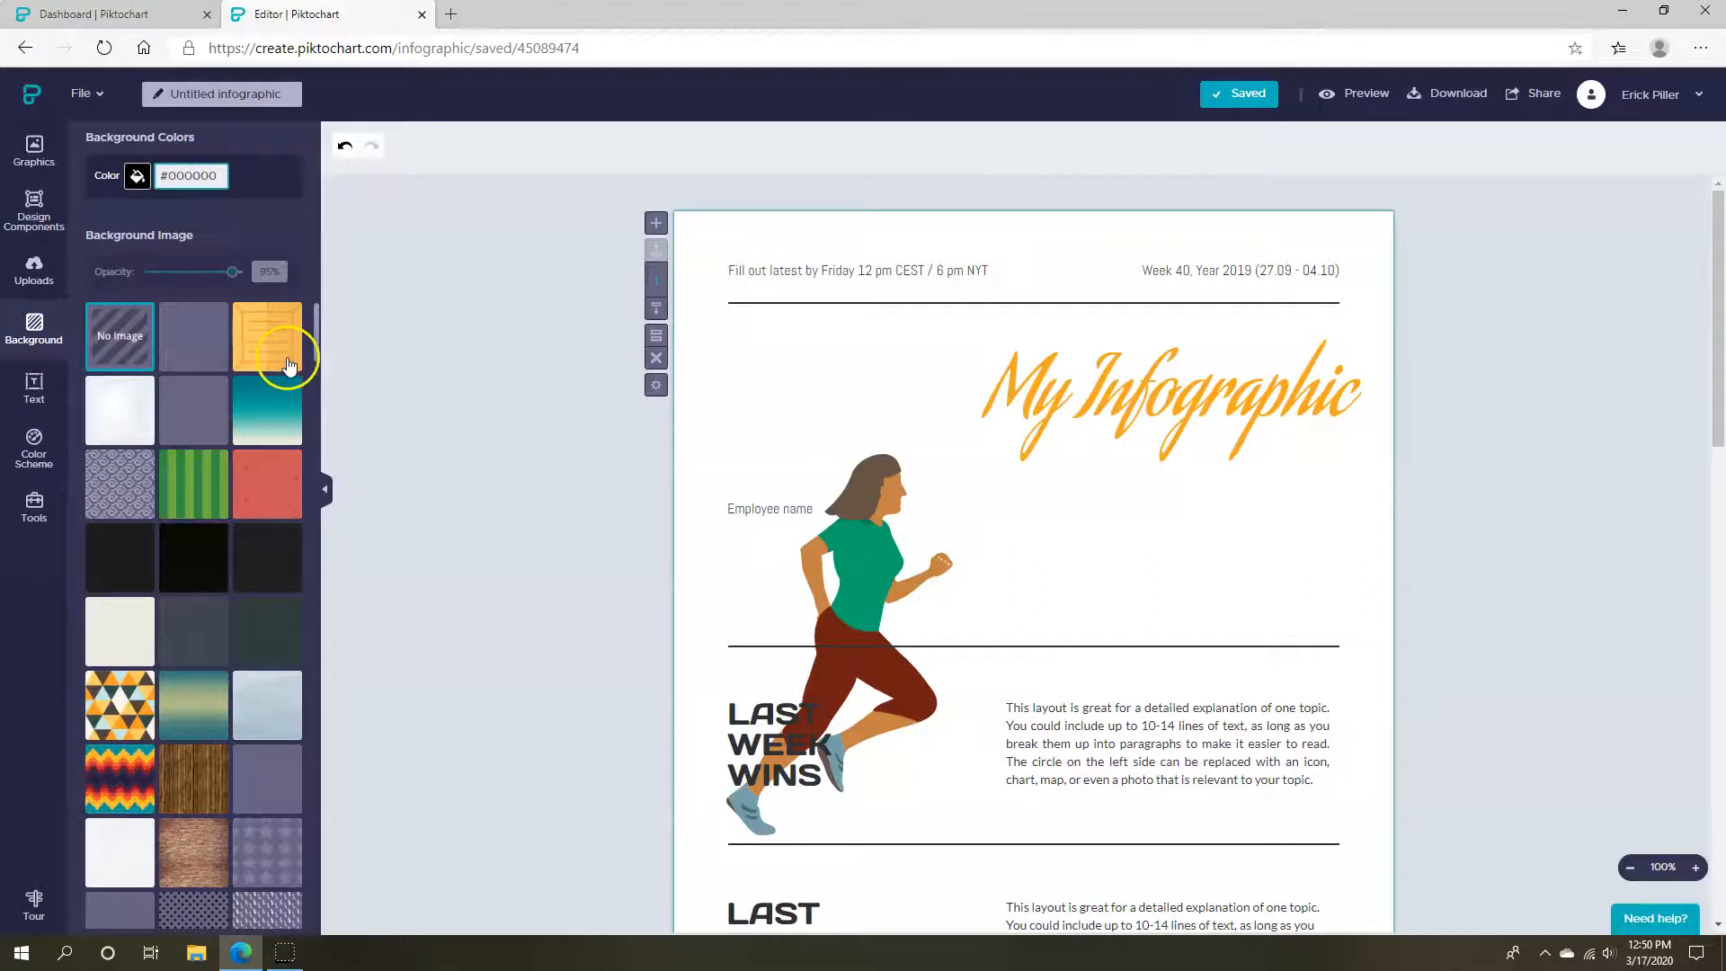
click(406, 395)
key(ctrl+z)
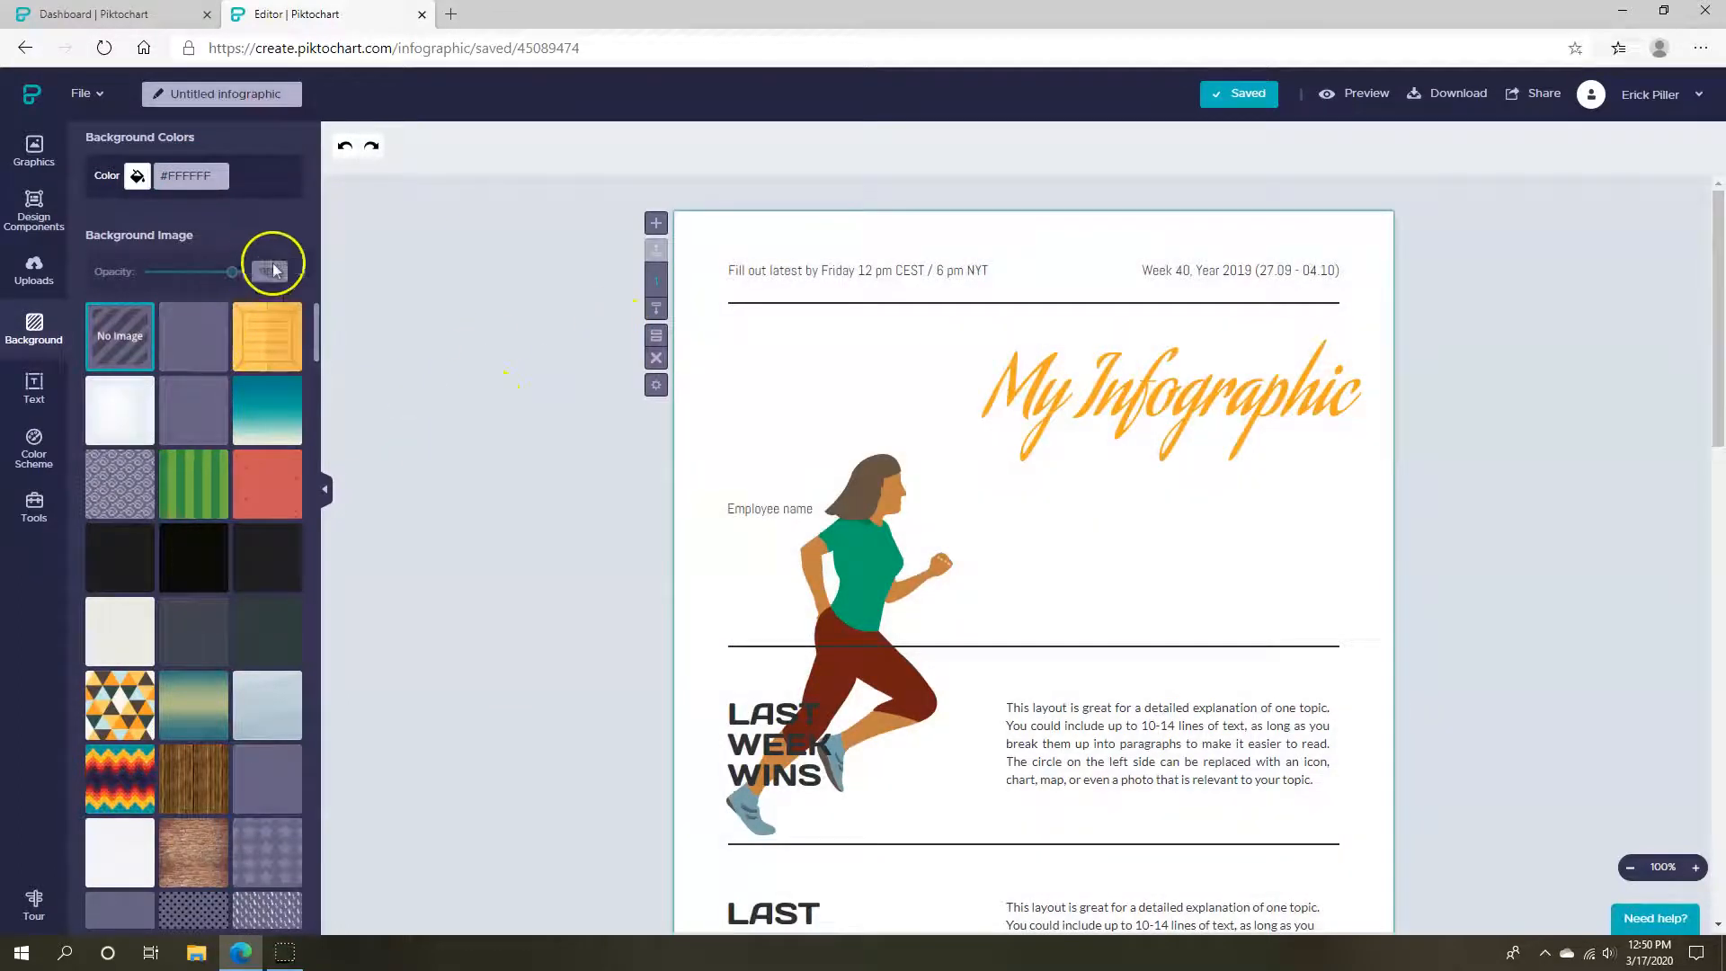
Try the yellow wood, teal, black and green striped background images
click(180, 340)
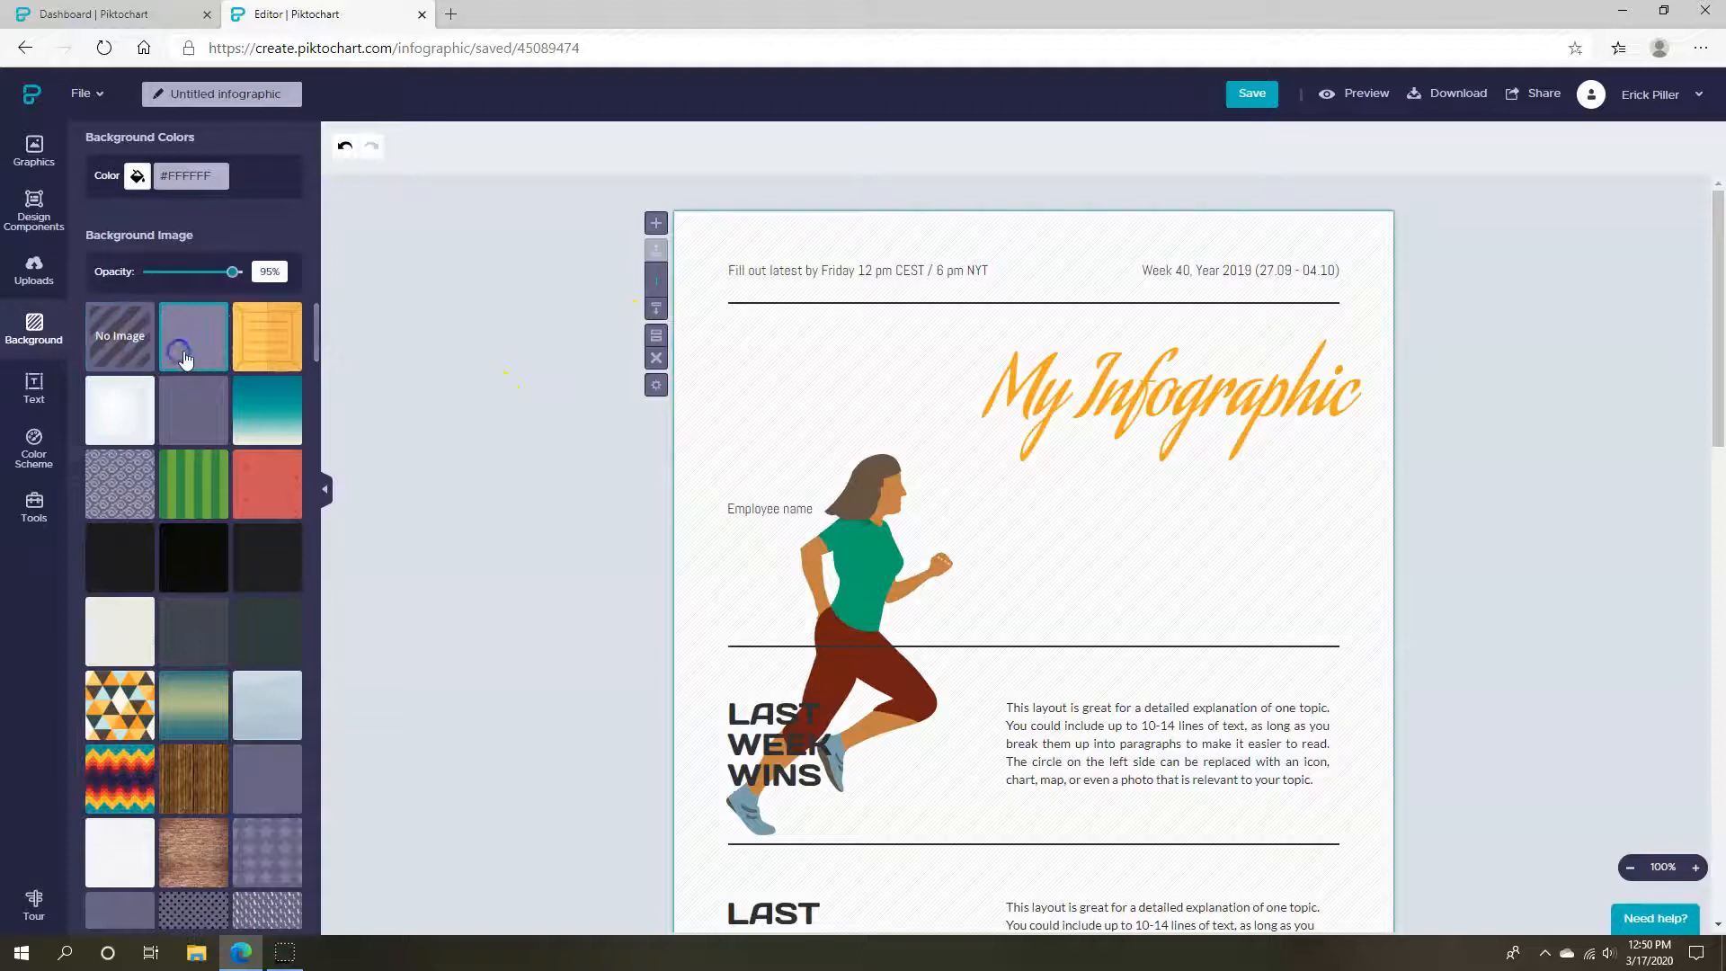
click(248, 350)
click(239, 426)
click(195, 489)
scroll(204, 416, up, 3)
click(209, 487)
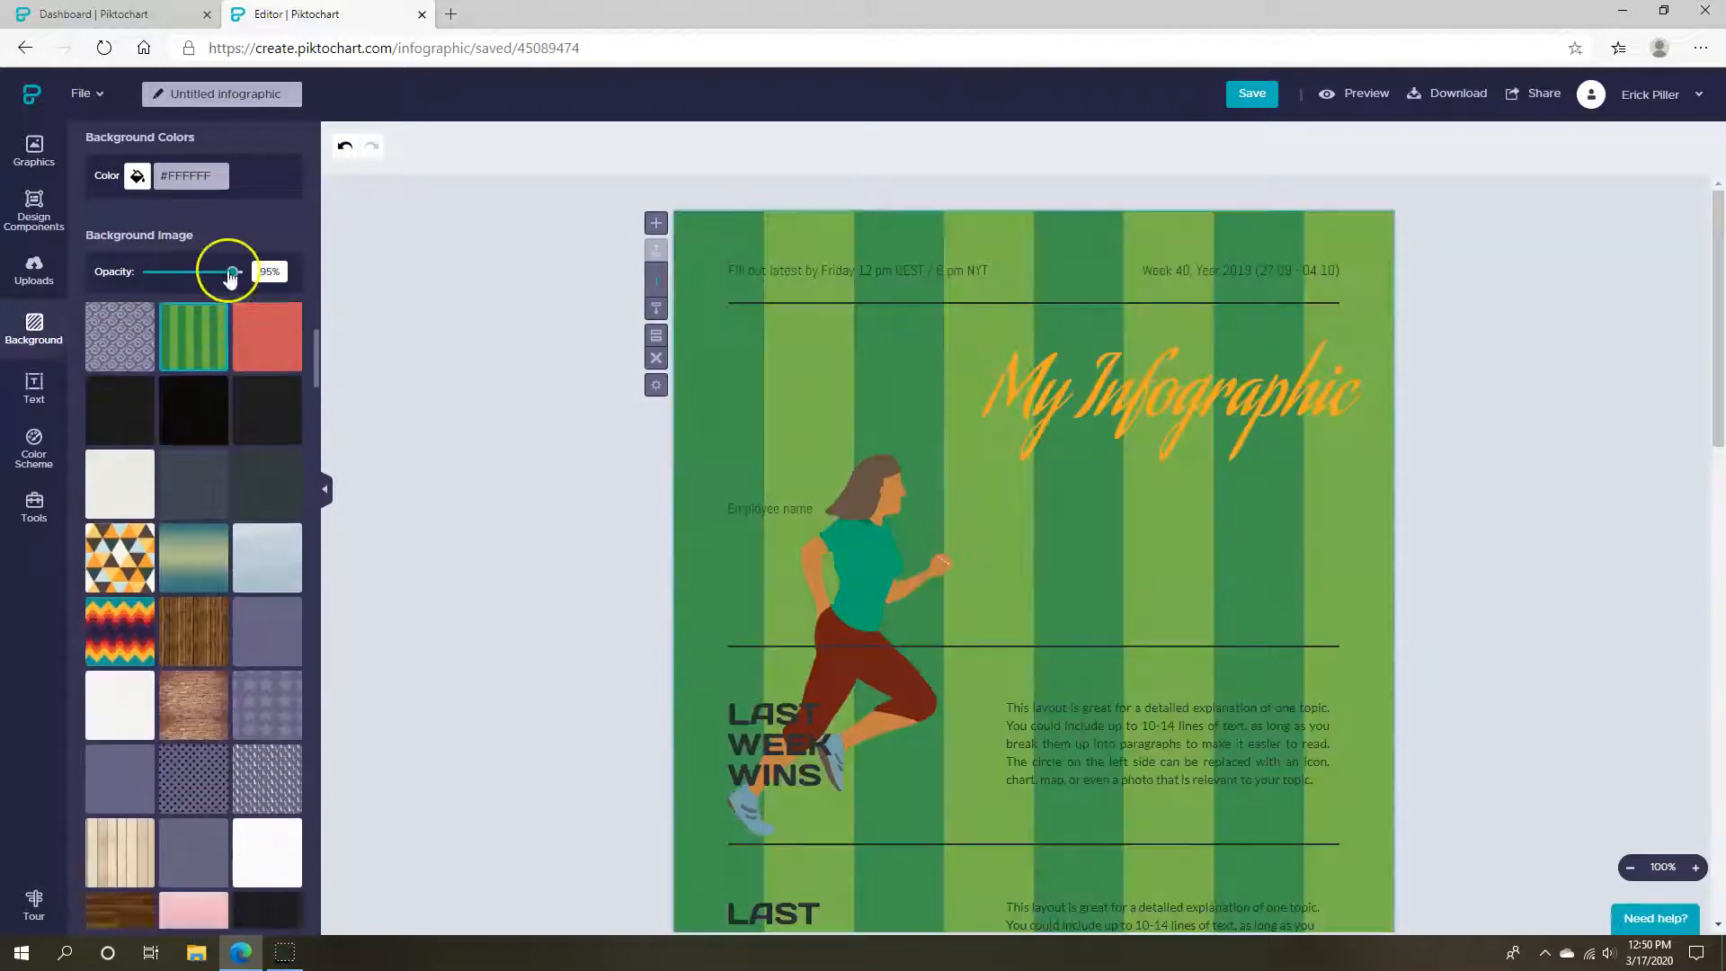
Fade the background image to 25% opacity and switch to the red patterned image
drag(233, 272, 175, 280)
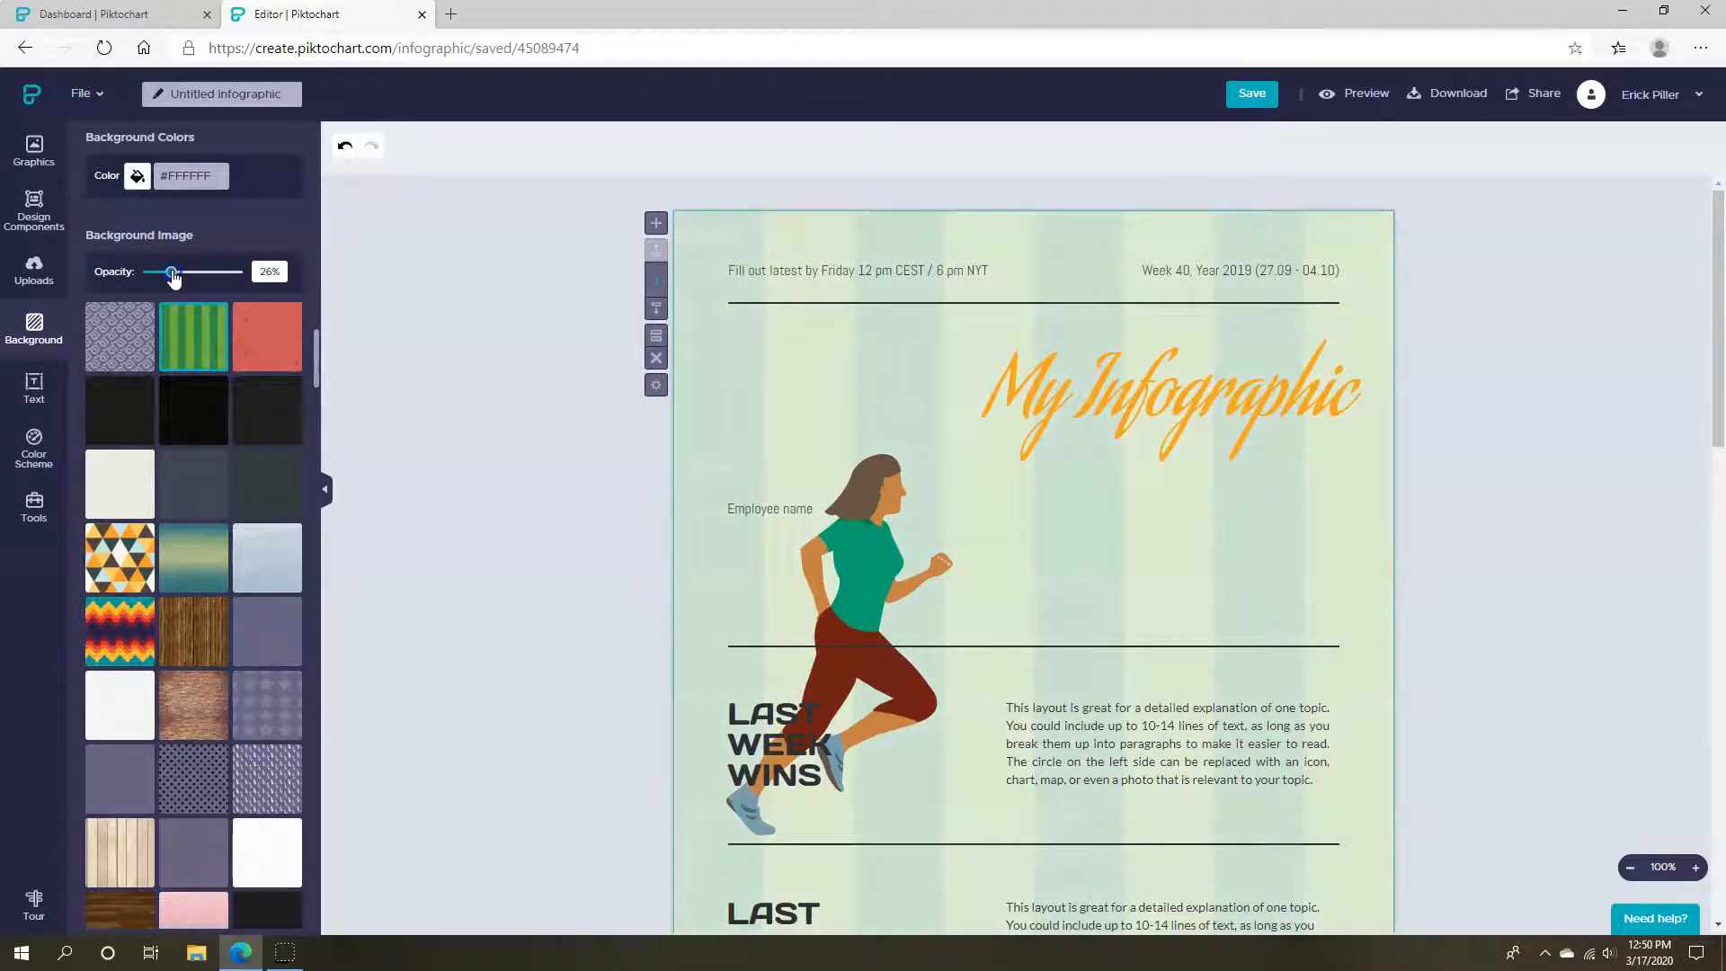
click(269, 337)
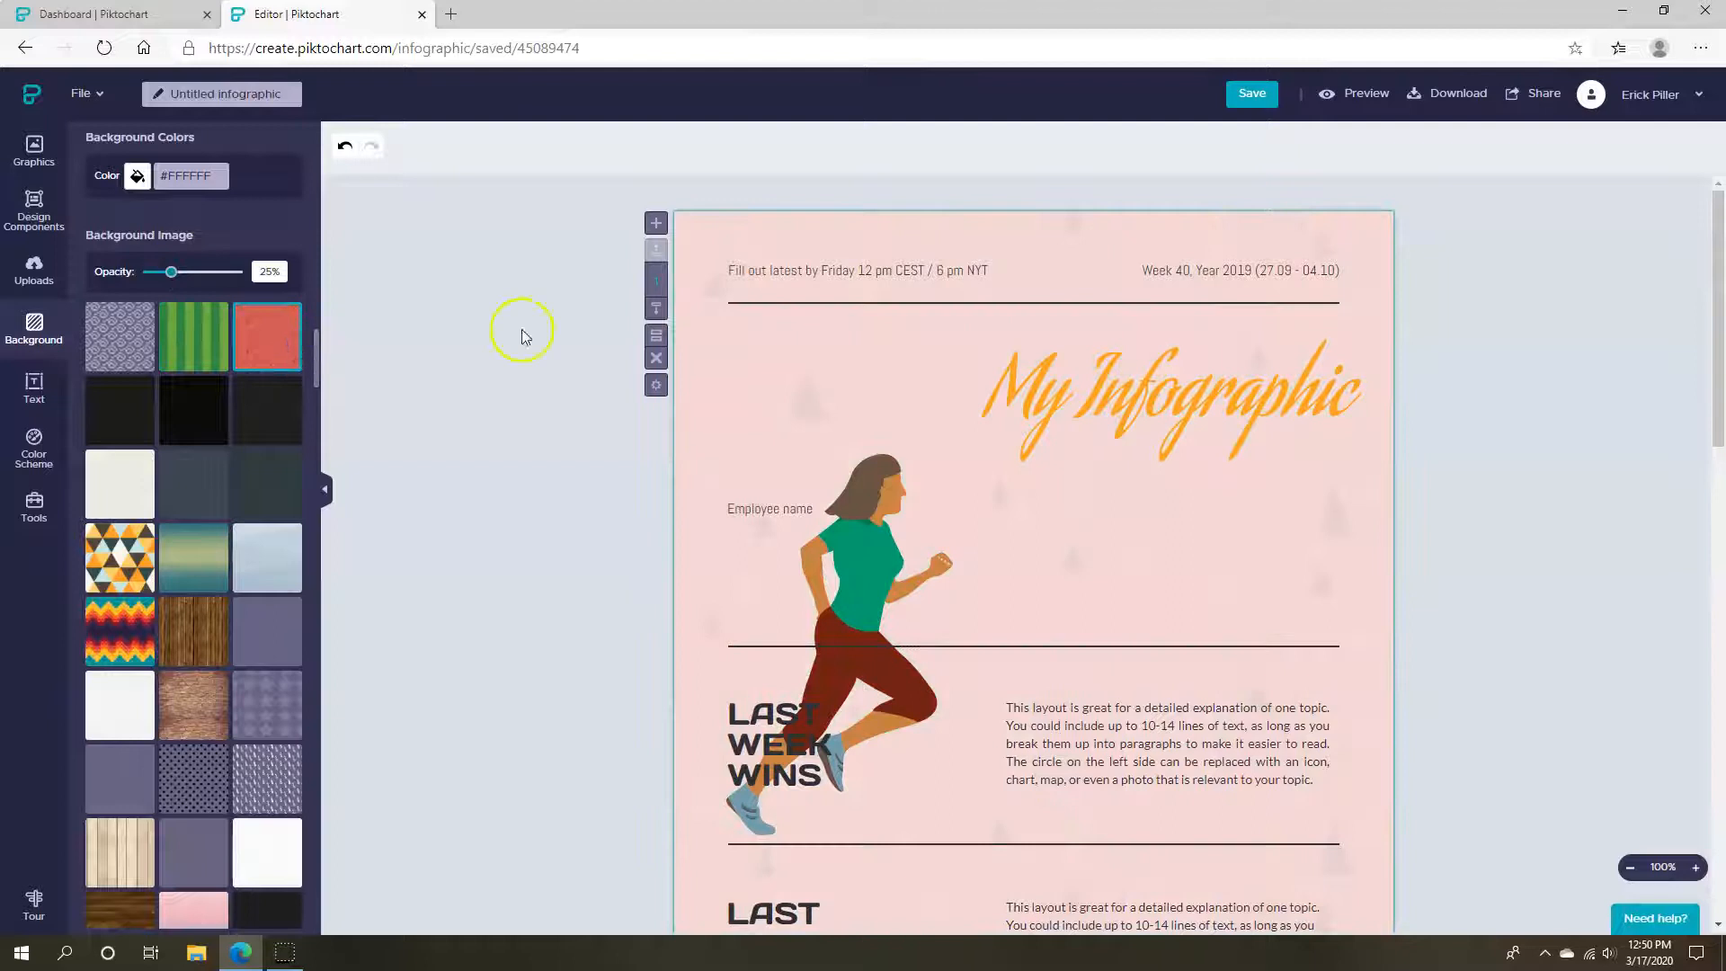
scroll(78, 613, down, 10)
scroll(255, 647, up, 10)
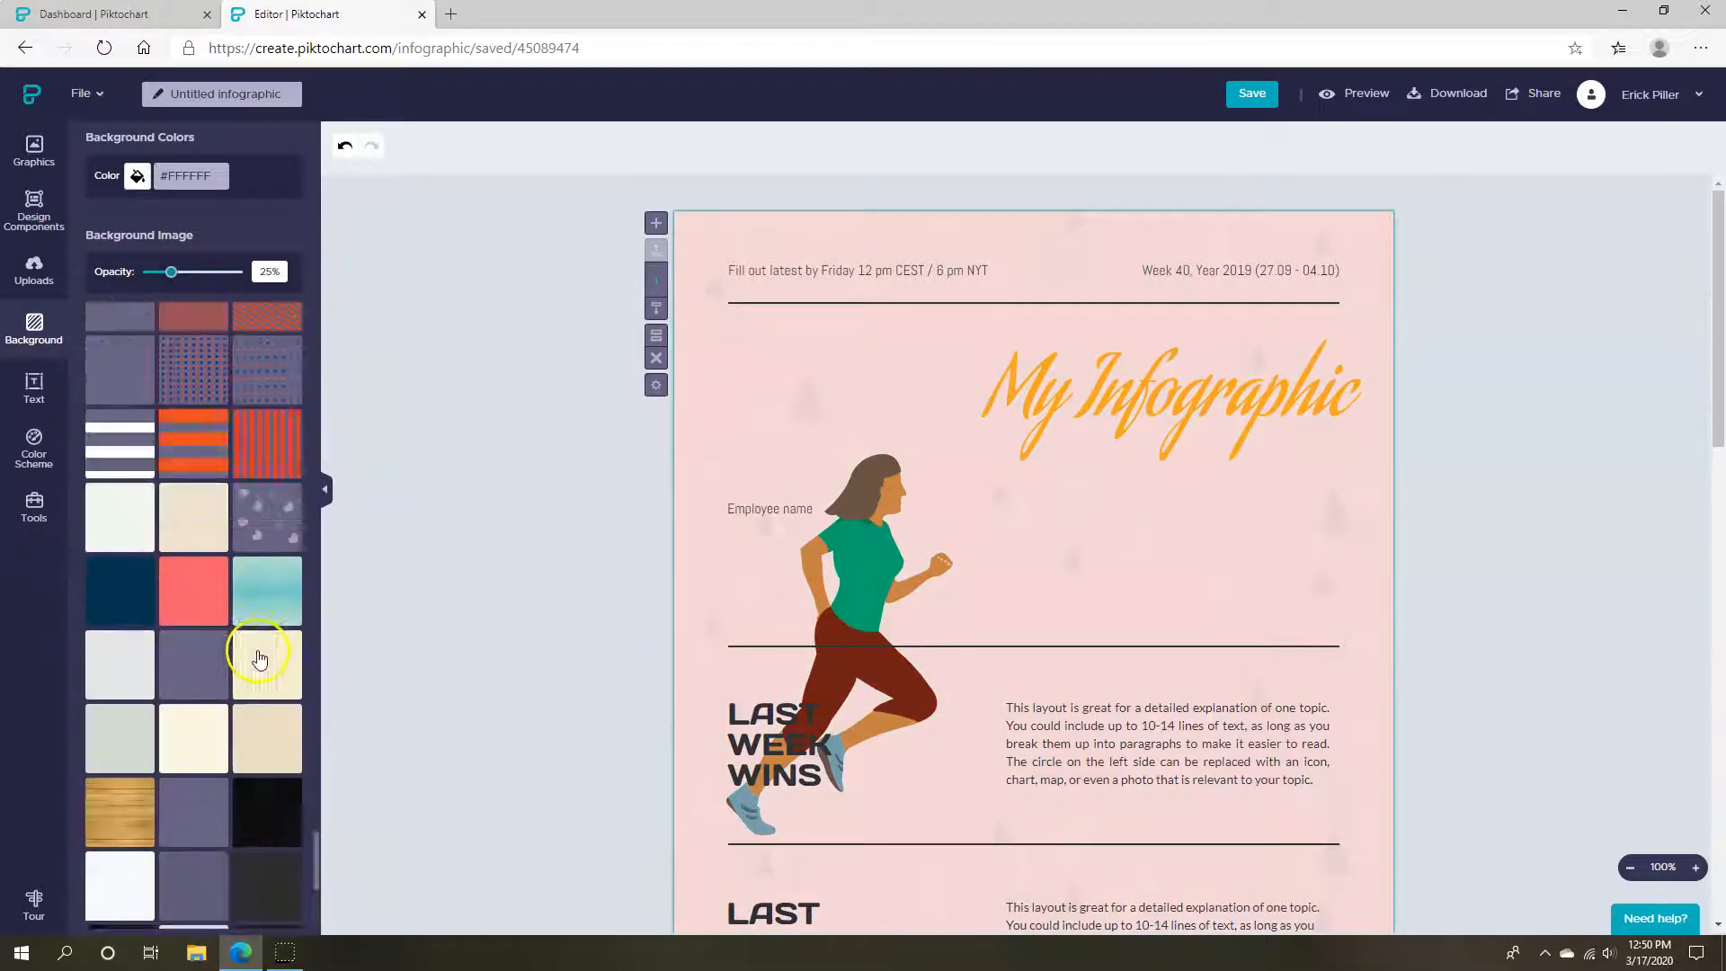
click(34, 446)
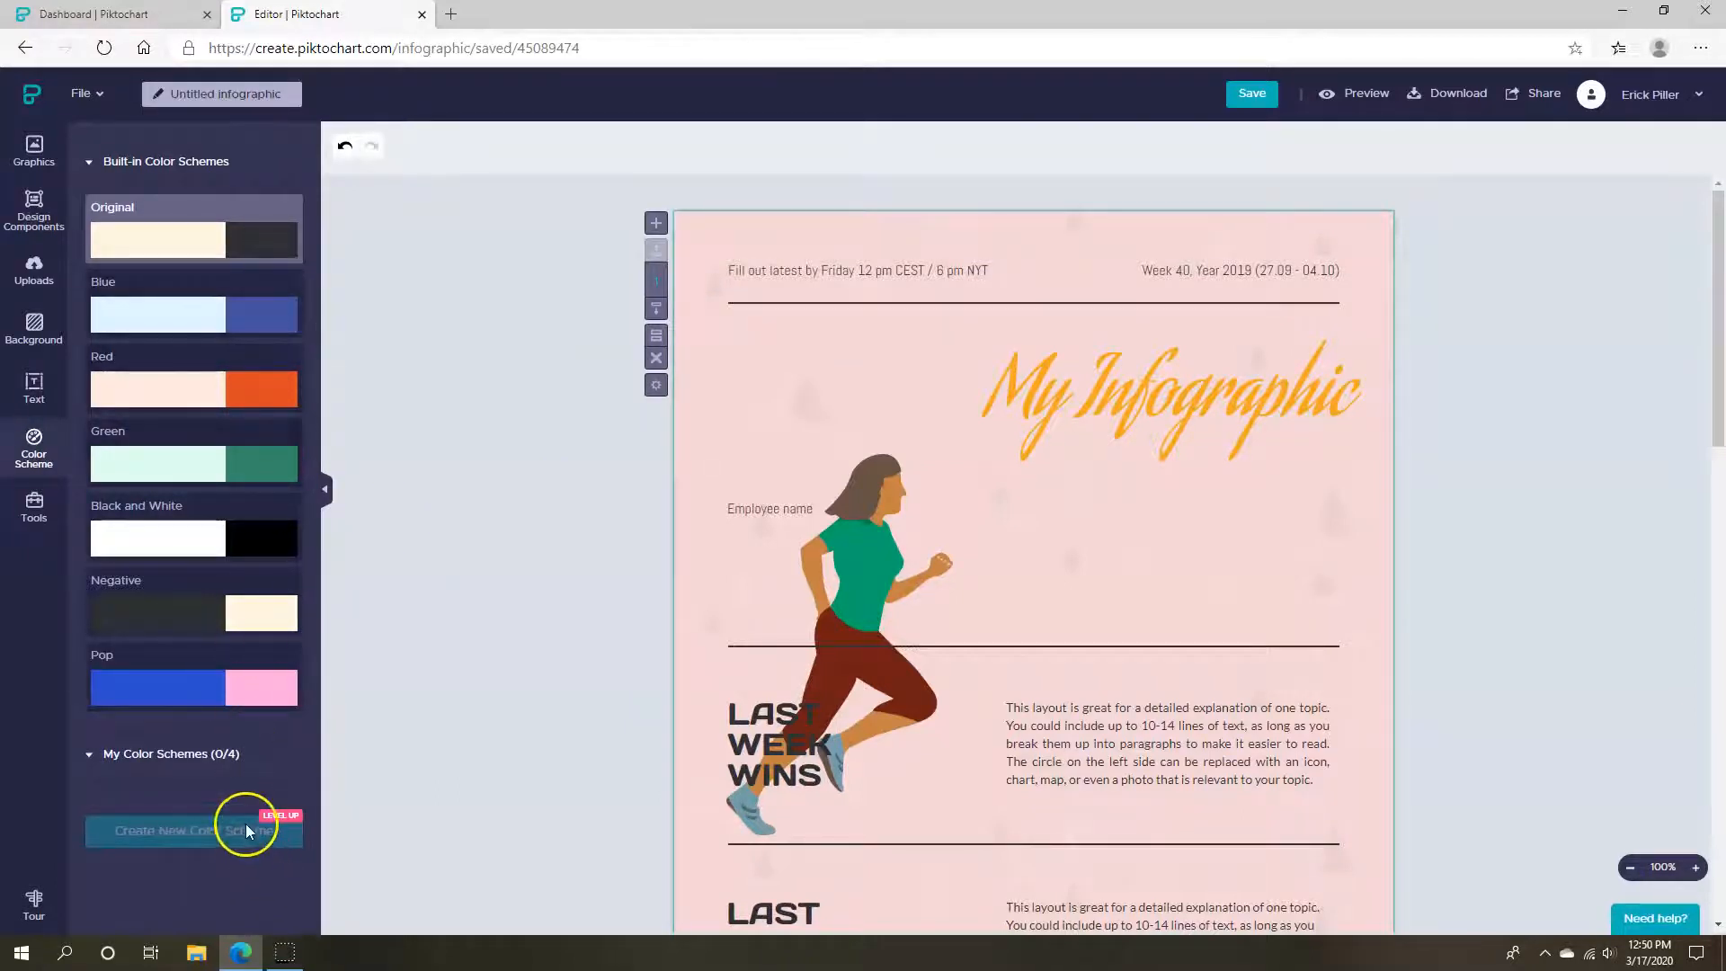
Try the Blue and Red colour schemes, then undo back to the original WEEKLY STATUS REPORT template
click(231, 316)
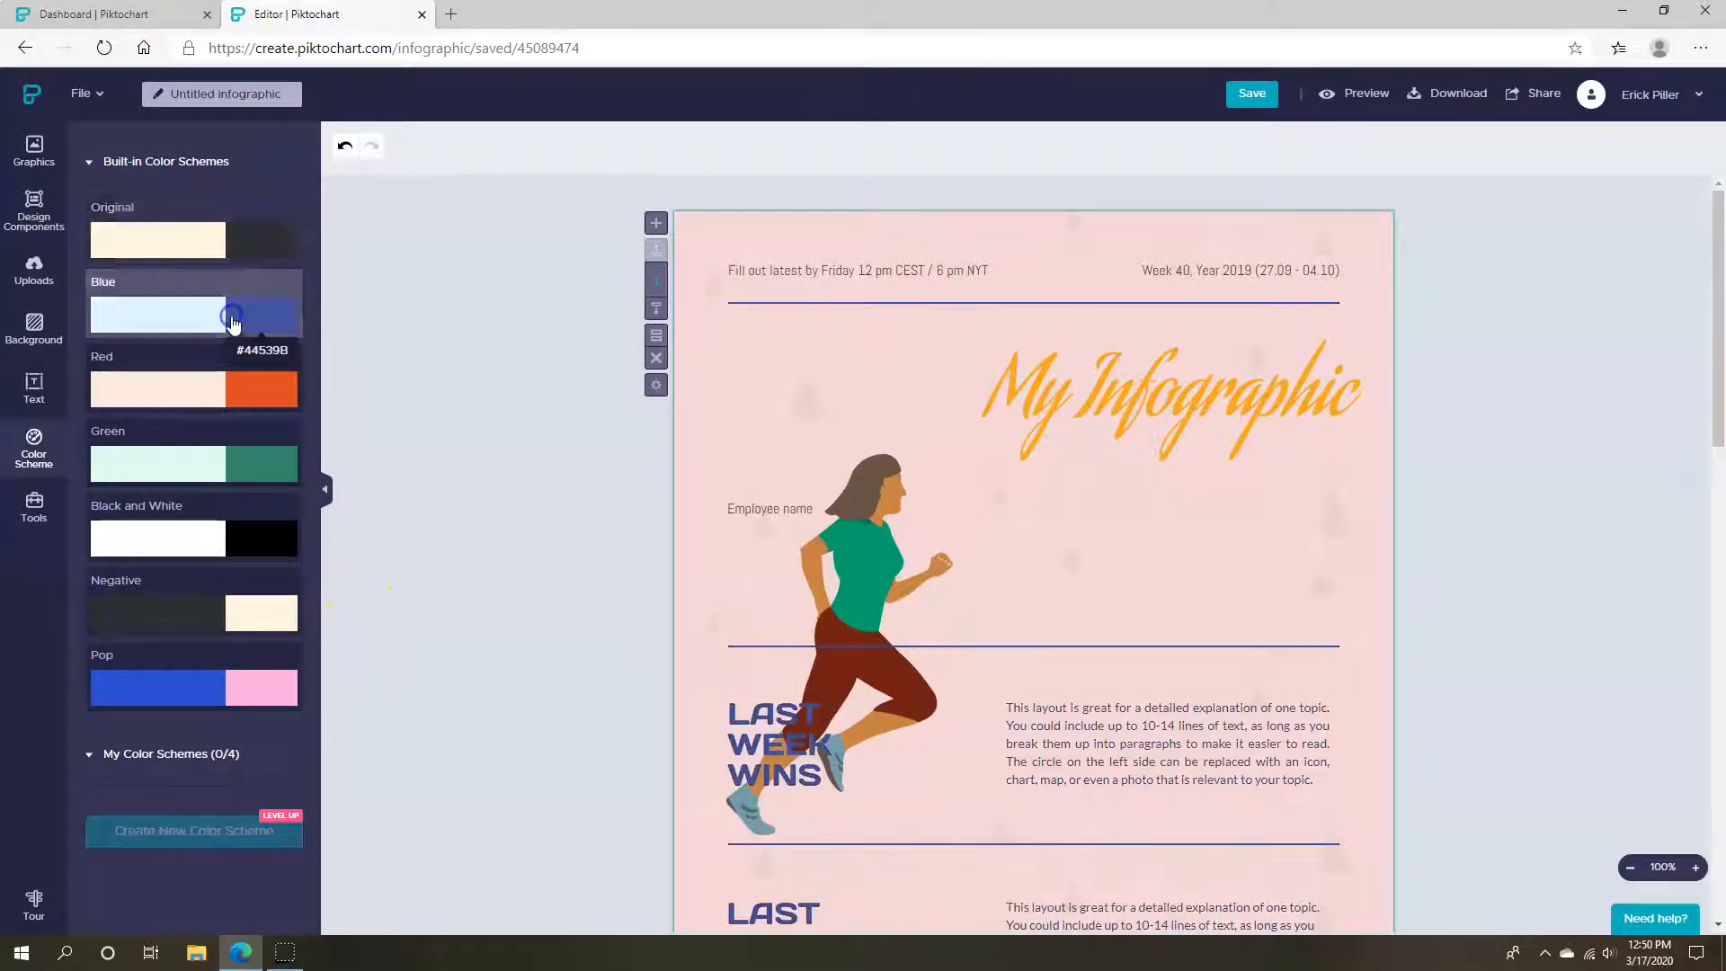
click(231, 412)
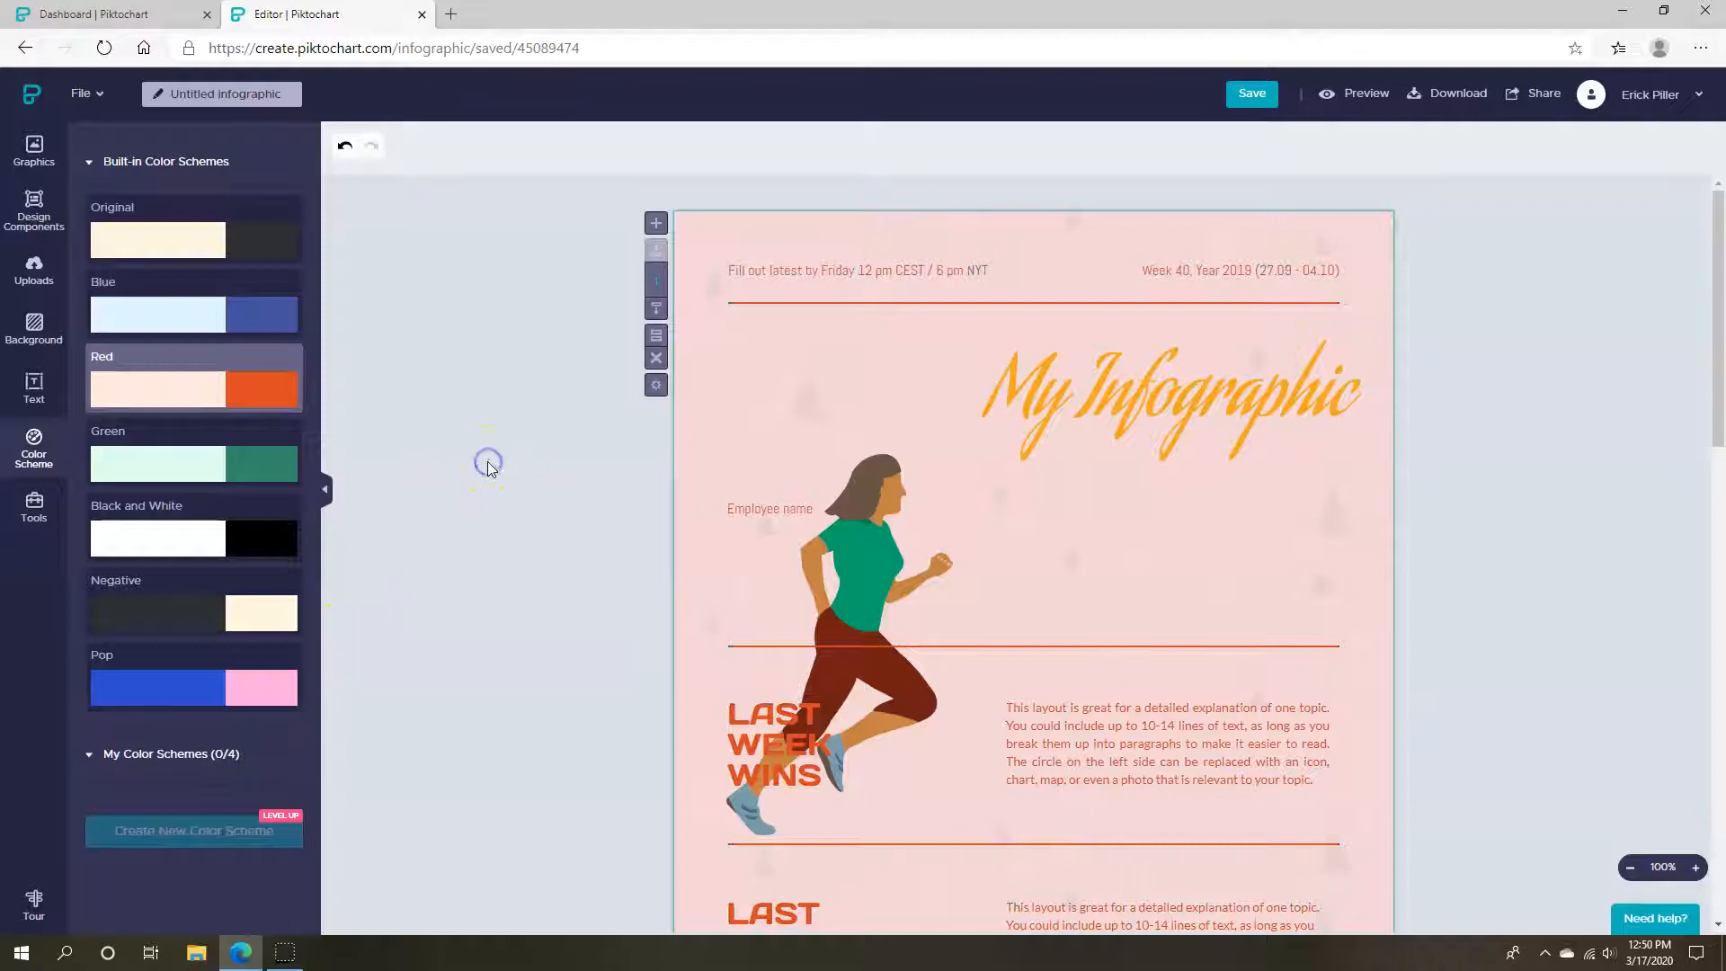
key(ctrl+z)
key(ctrl+z)
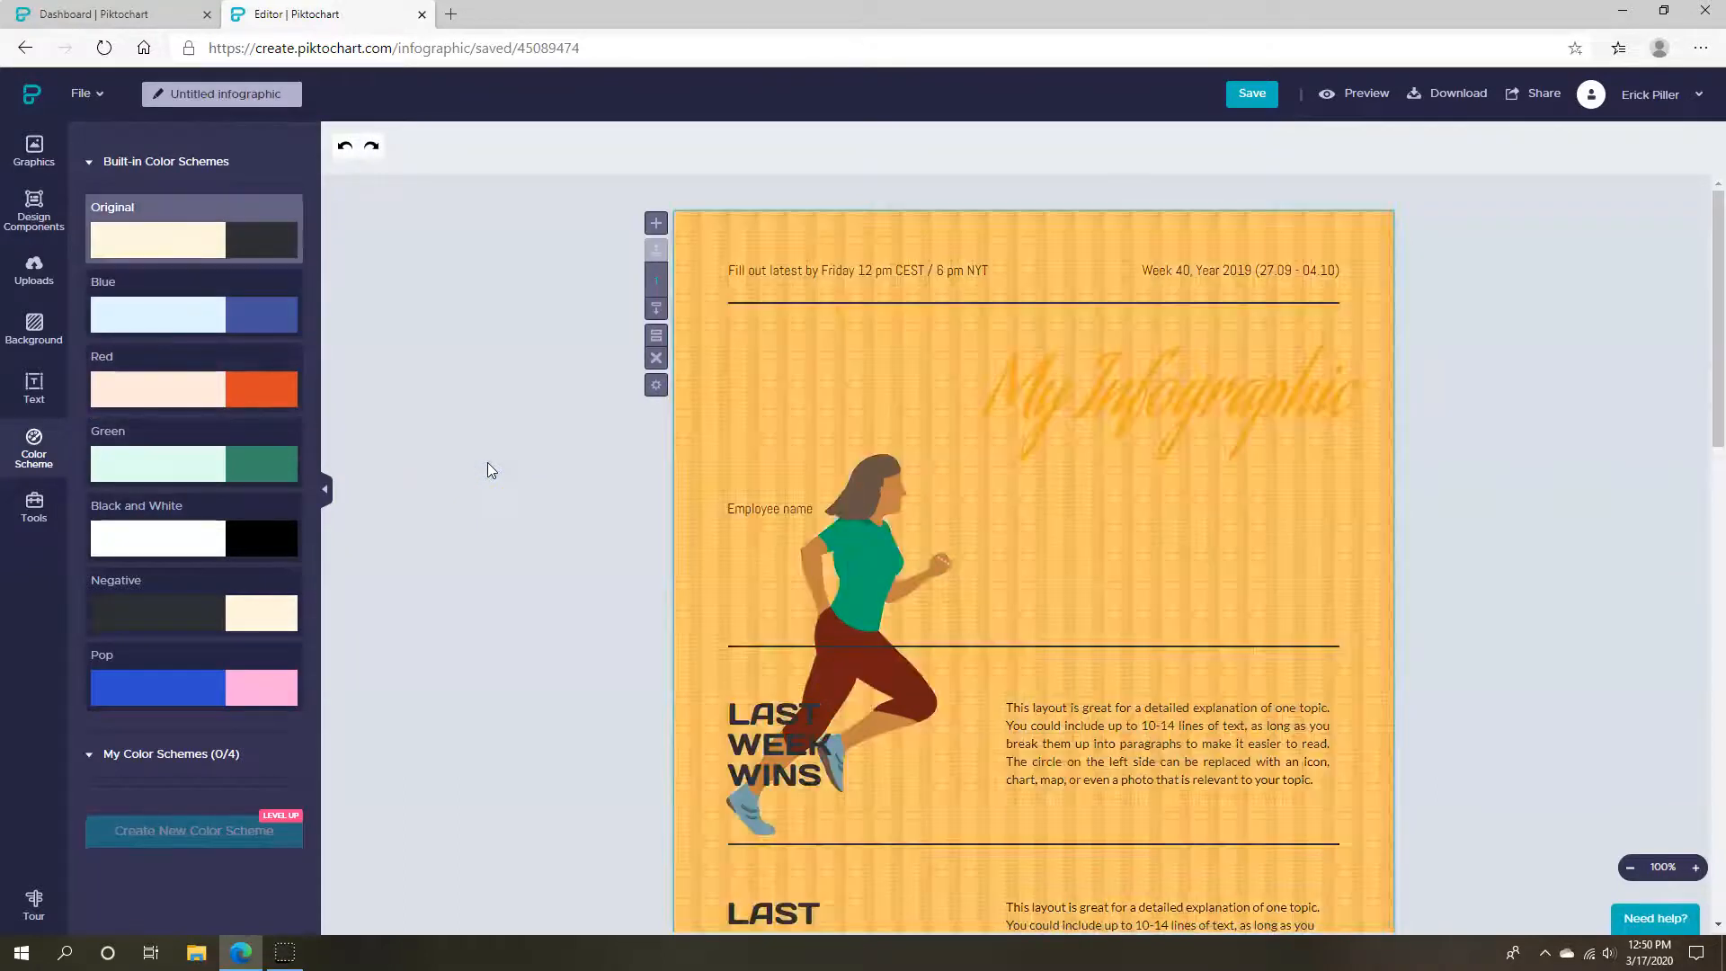
key(ctrl+z)
key(ctrl+z)
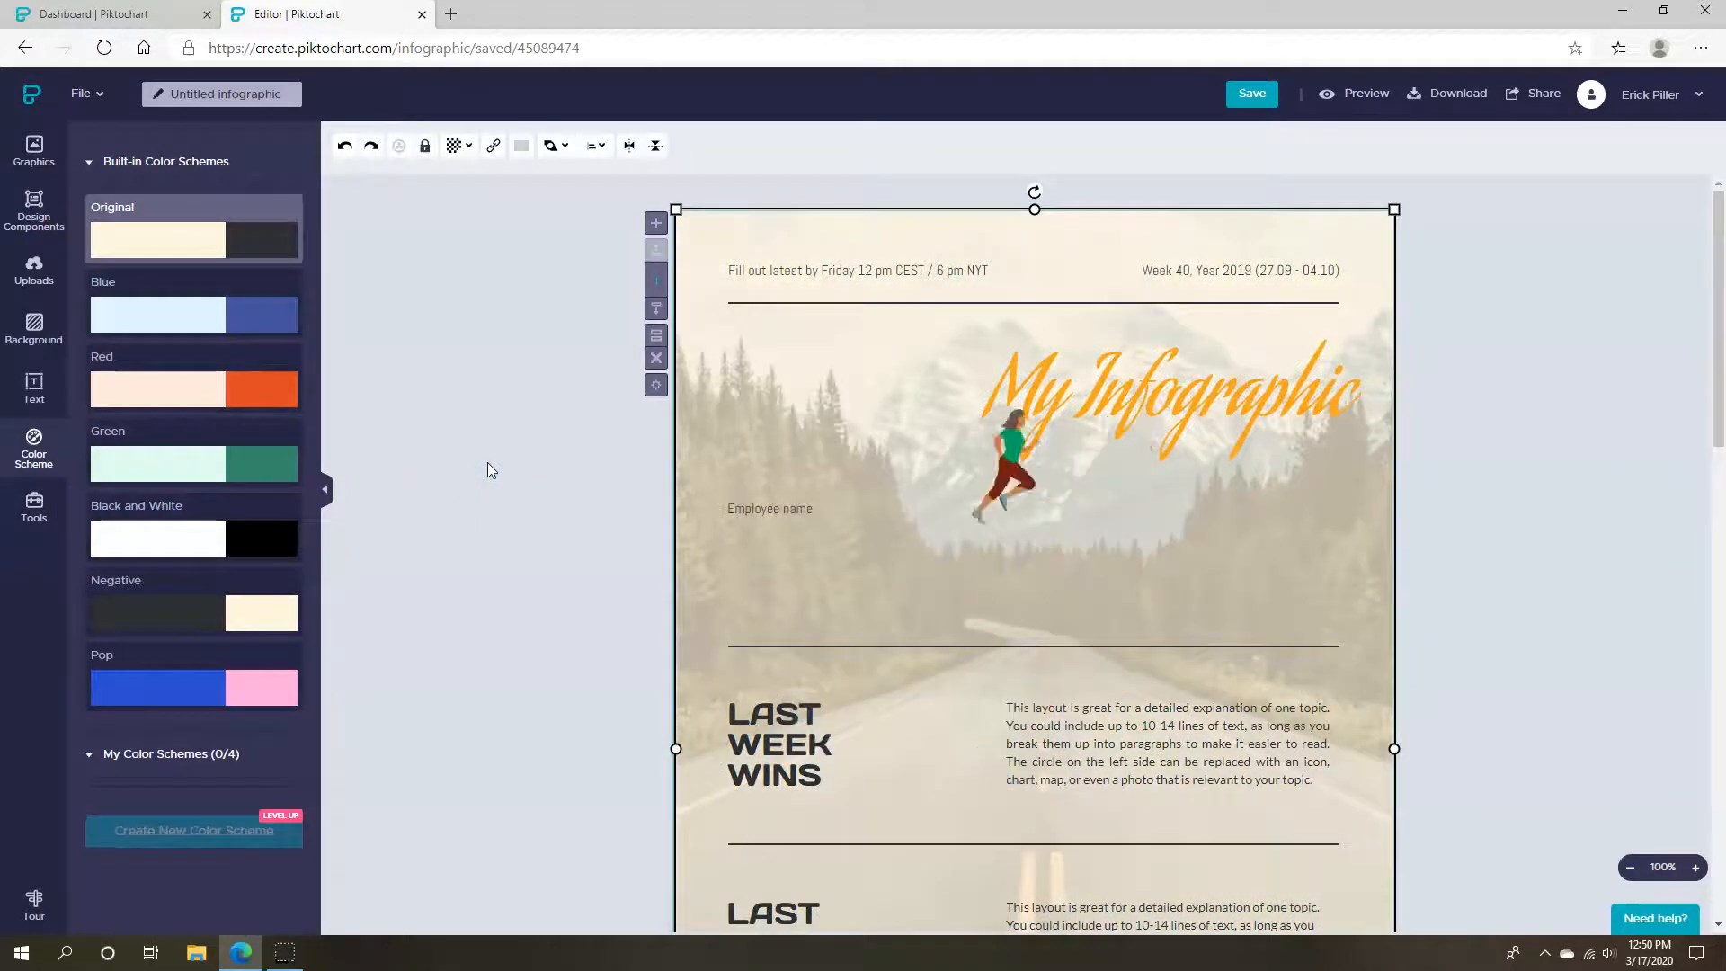
key(ctrl+z)
key(ctrl+z)
key(ctrl+z)
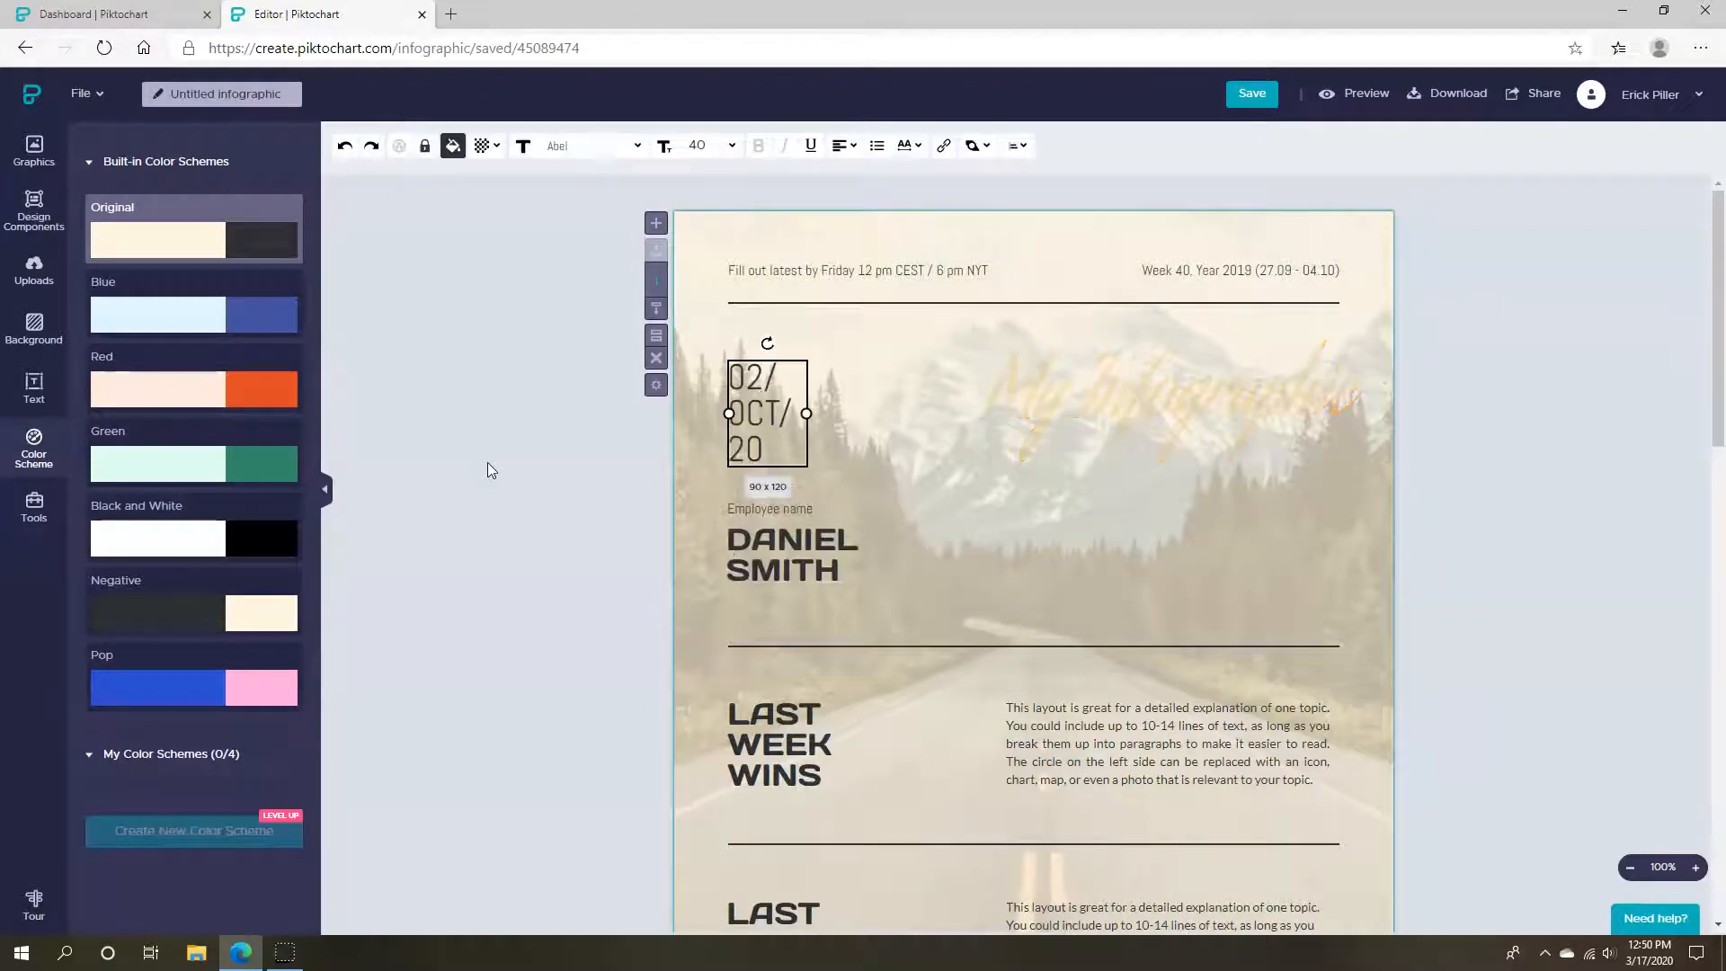
key(ctrl+z)
key(ctrl+z)
key(ctrl+z)
key(ctrl+z)
key(ctrl+z)
key(ctrl+z)
key(ctrl+z)
key(ctrl+z)
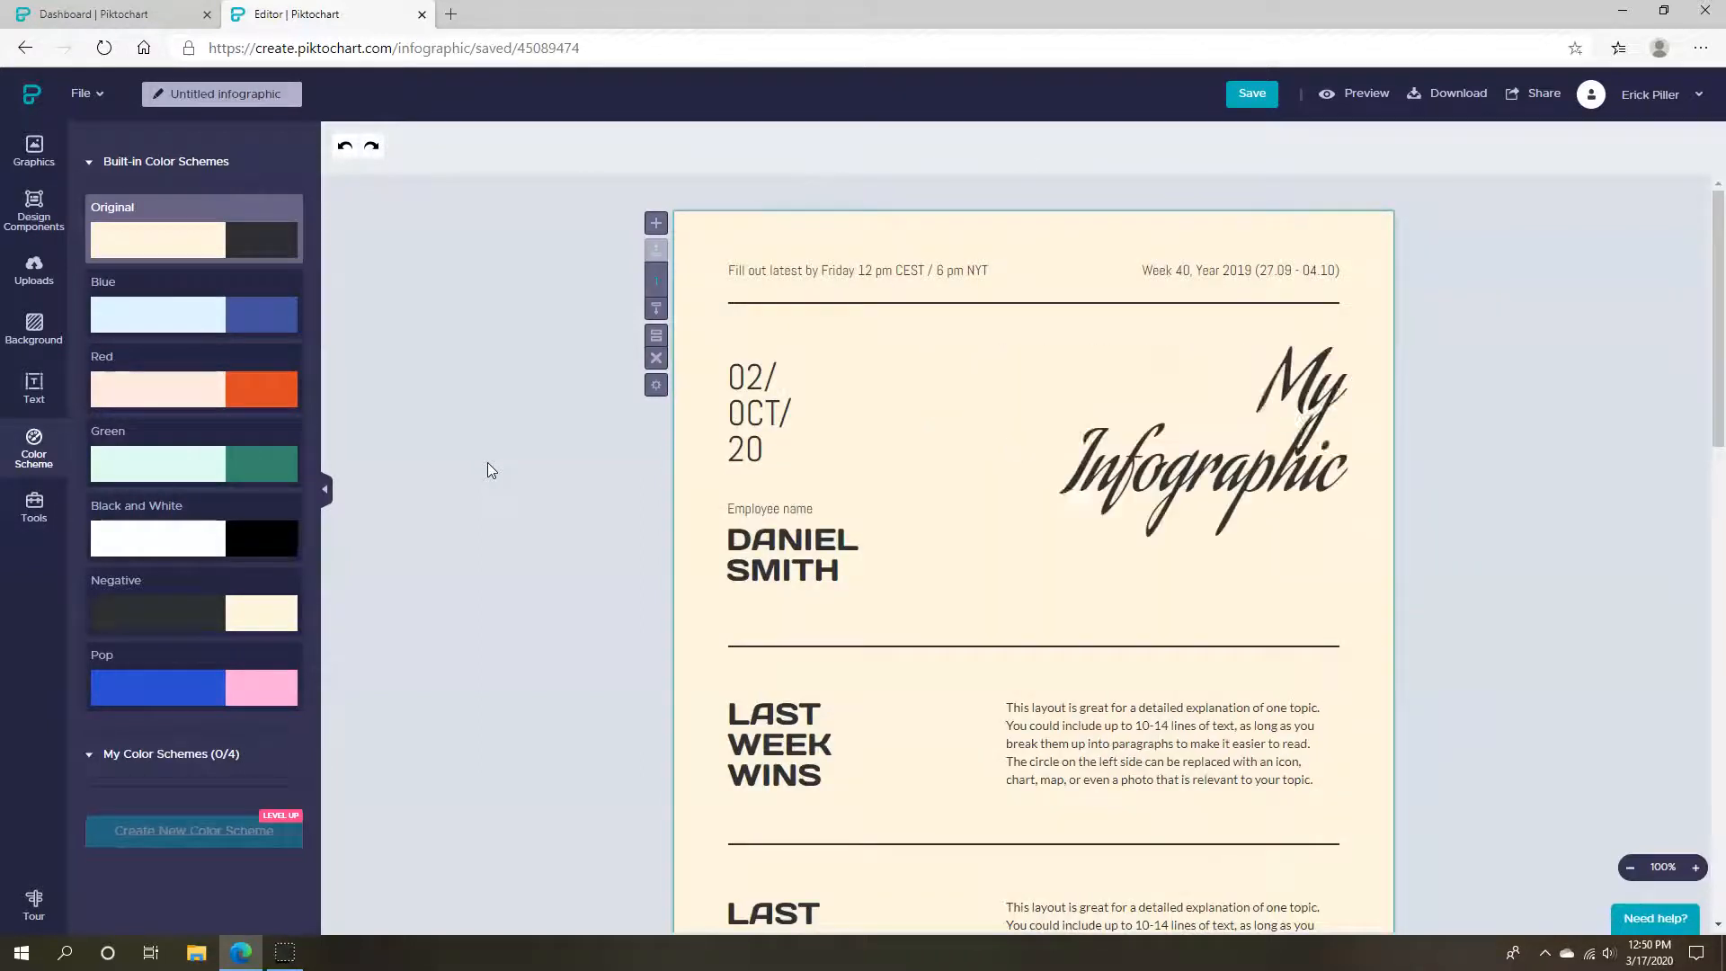
key(ctrl+z)
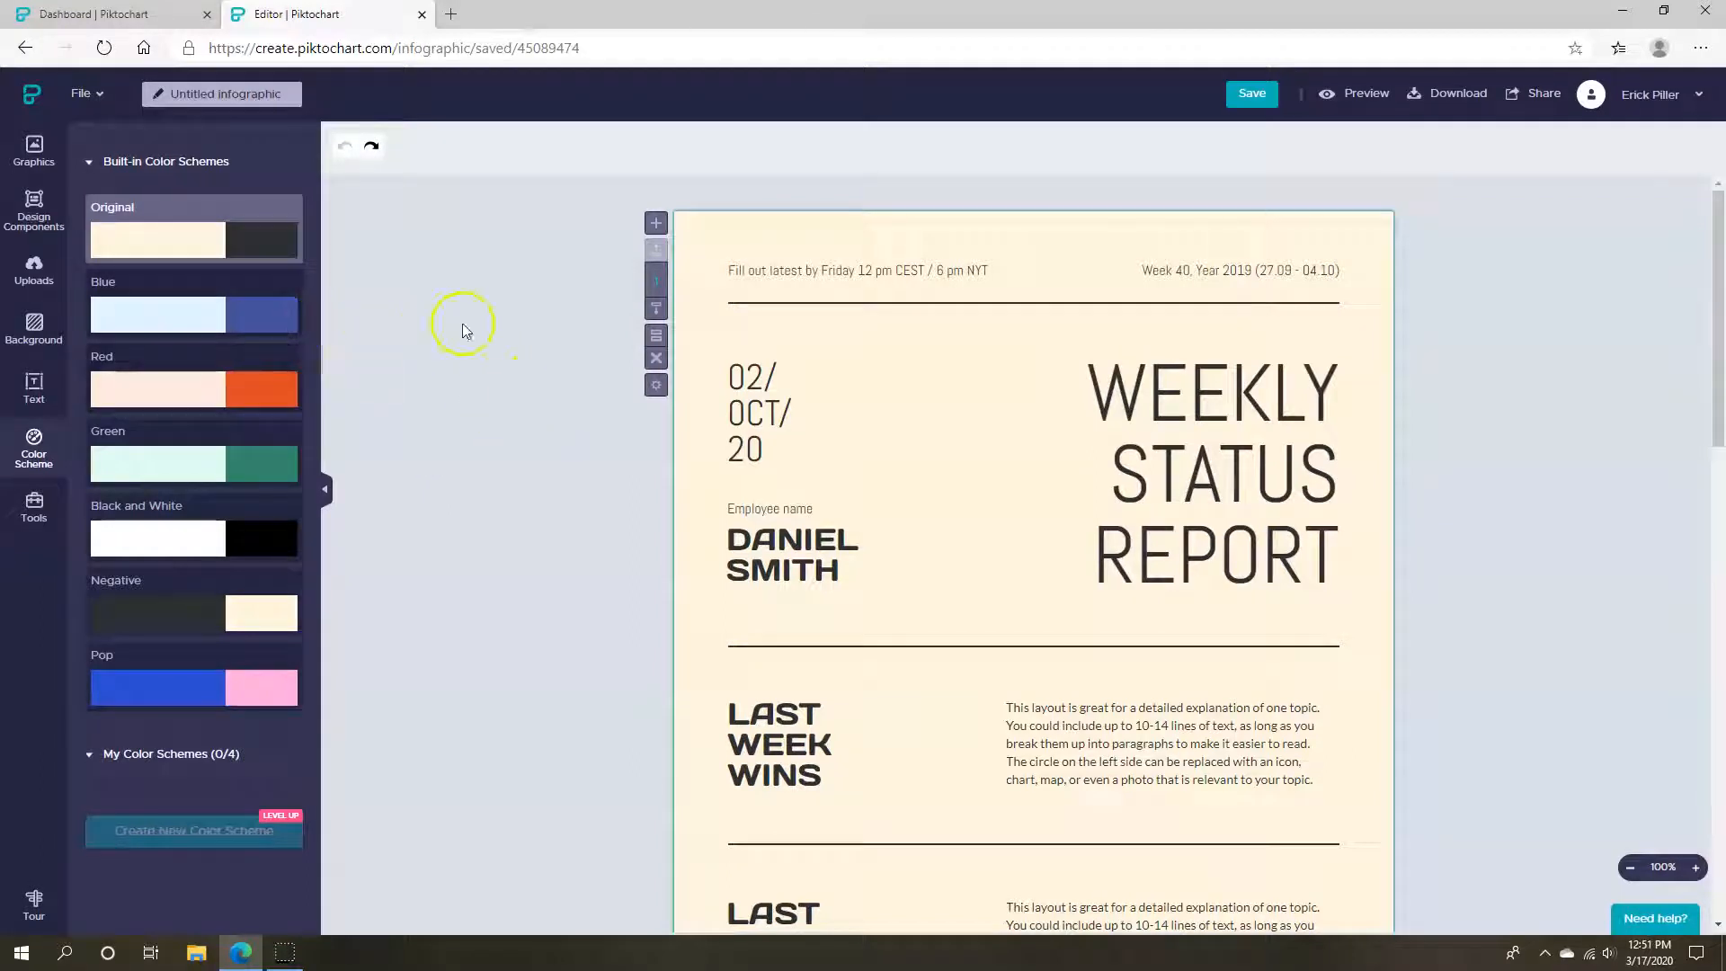
Try the Blue and Red schemes, settling on Green for a mint background with dark green text
click(194, 311)
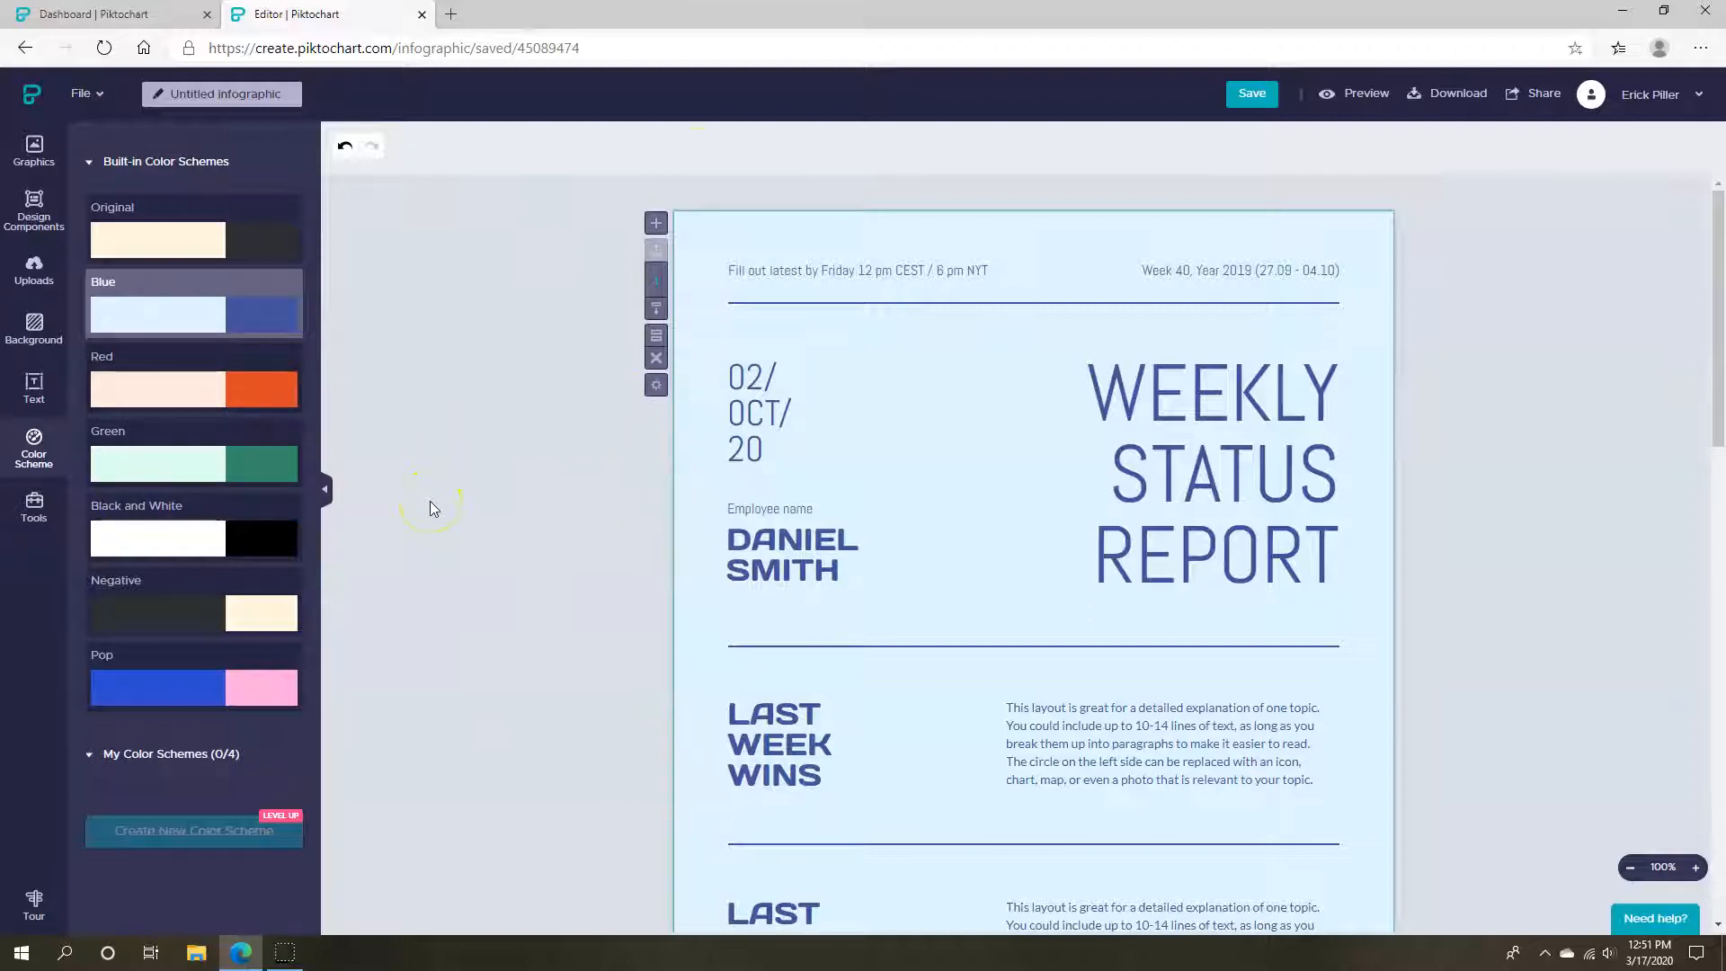
click(261, 386)
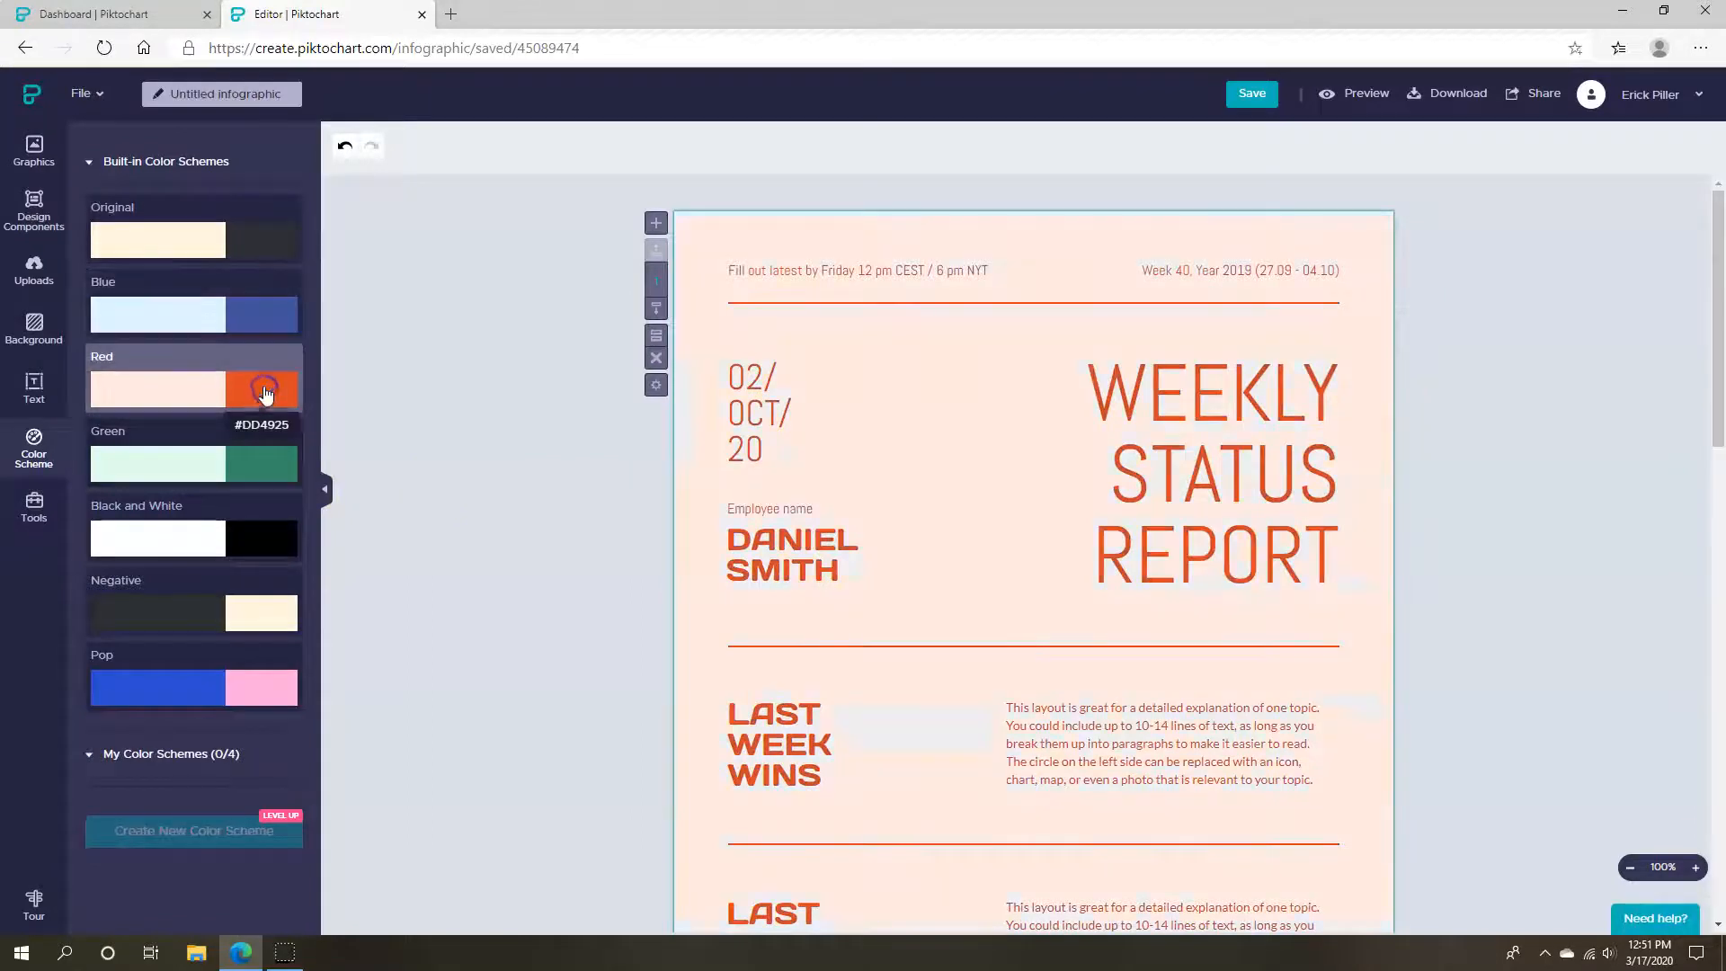
click(261, 458)
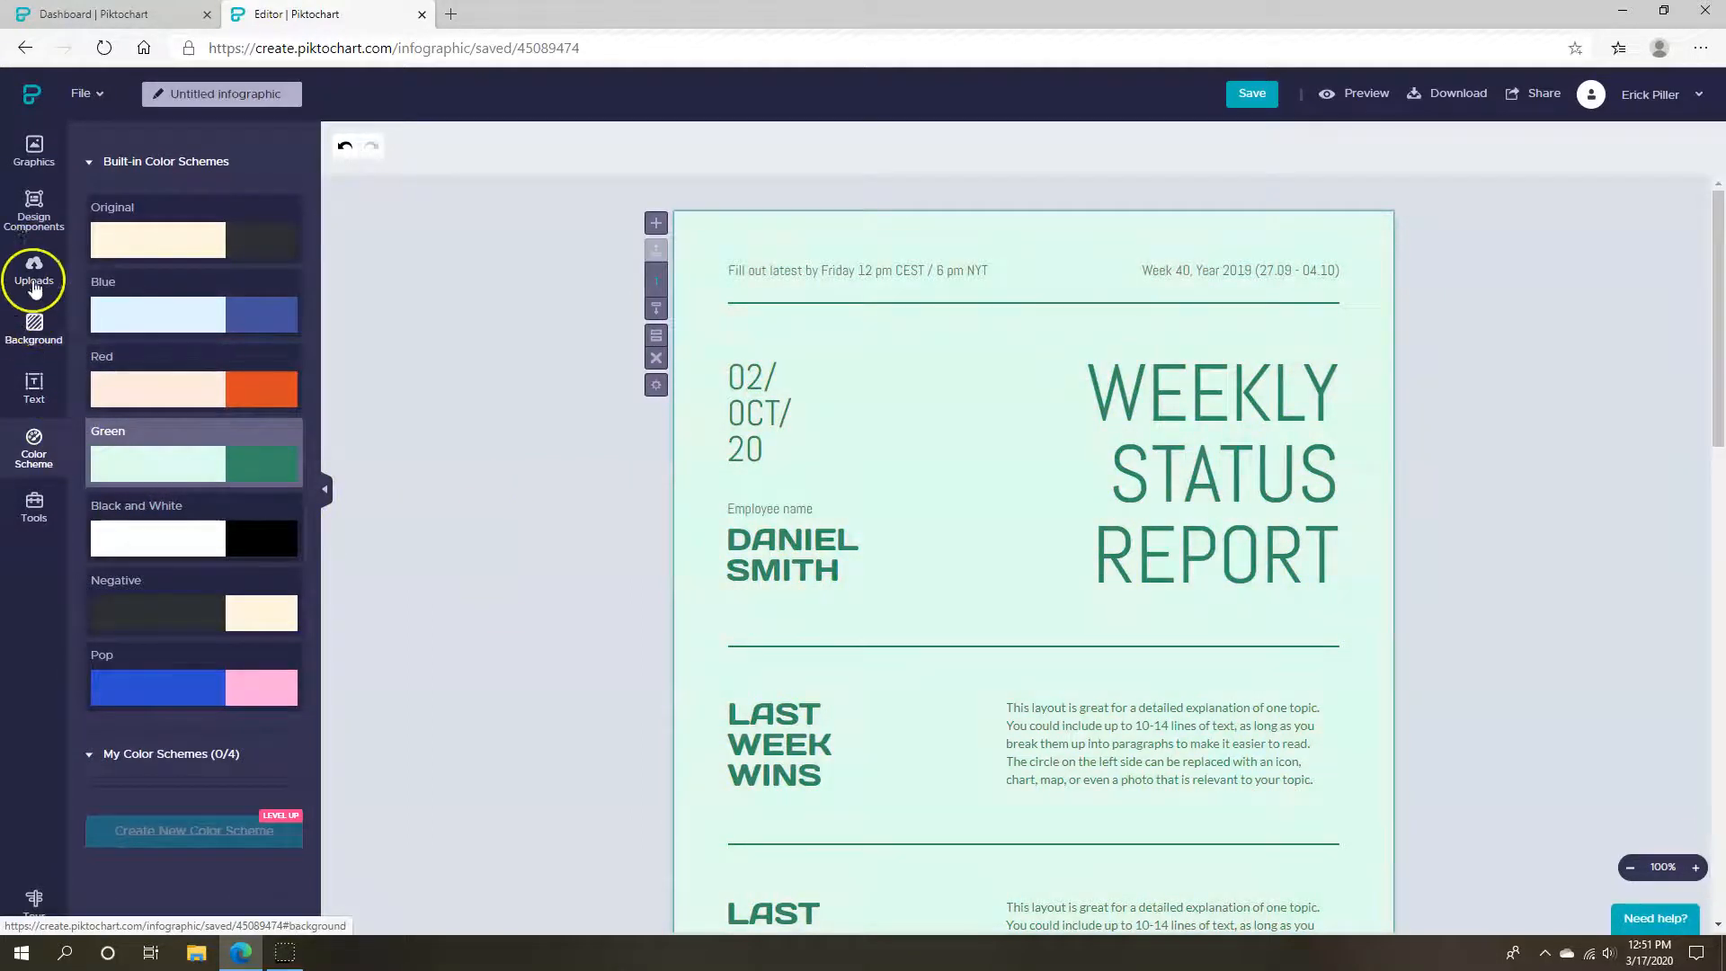
Browse the Graphics, Design Components, Uploads, Background, Text and Color Scheme panels, ending on Tools
click(36, 151)
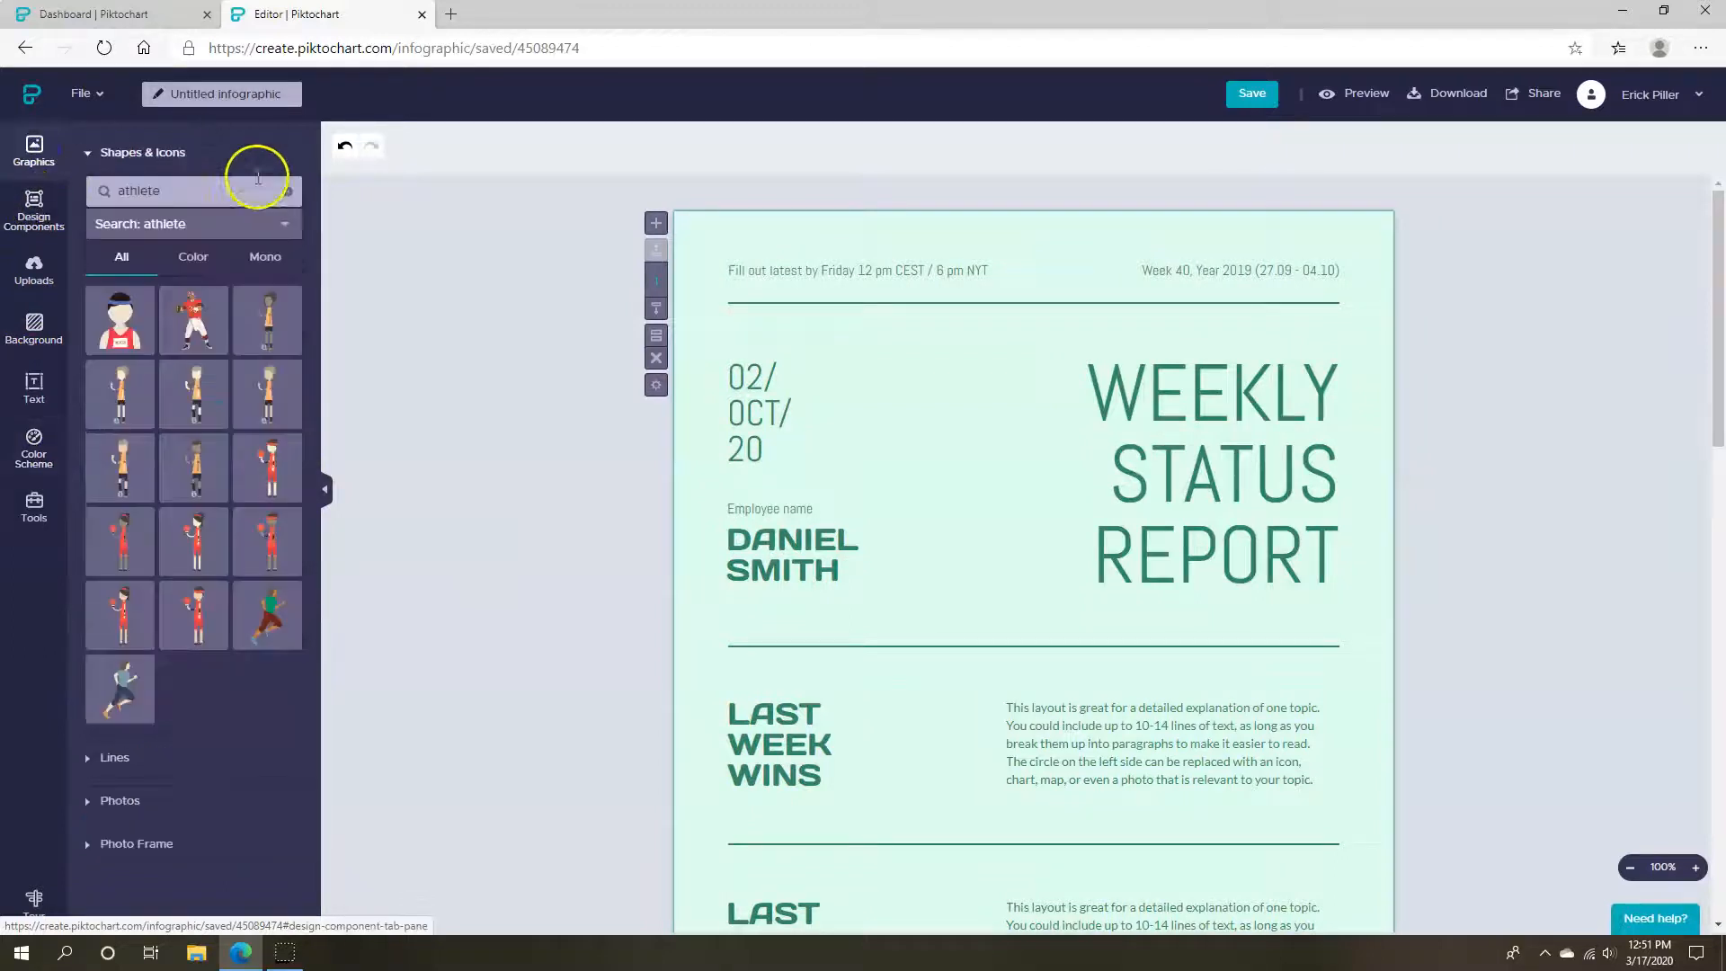
click(297, 192)
click(167, 155)
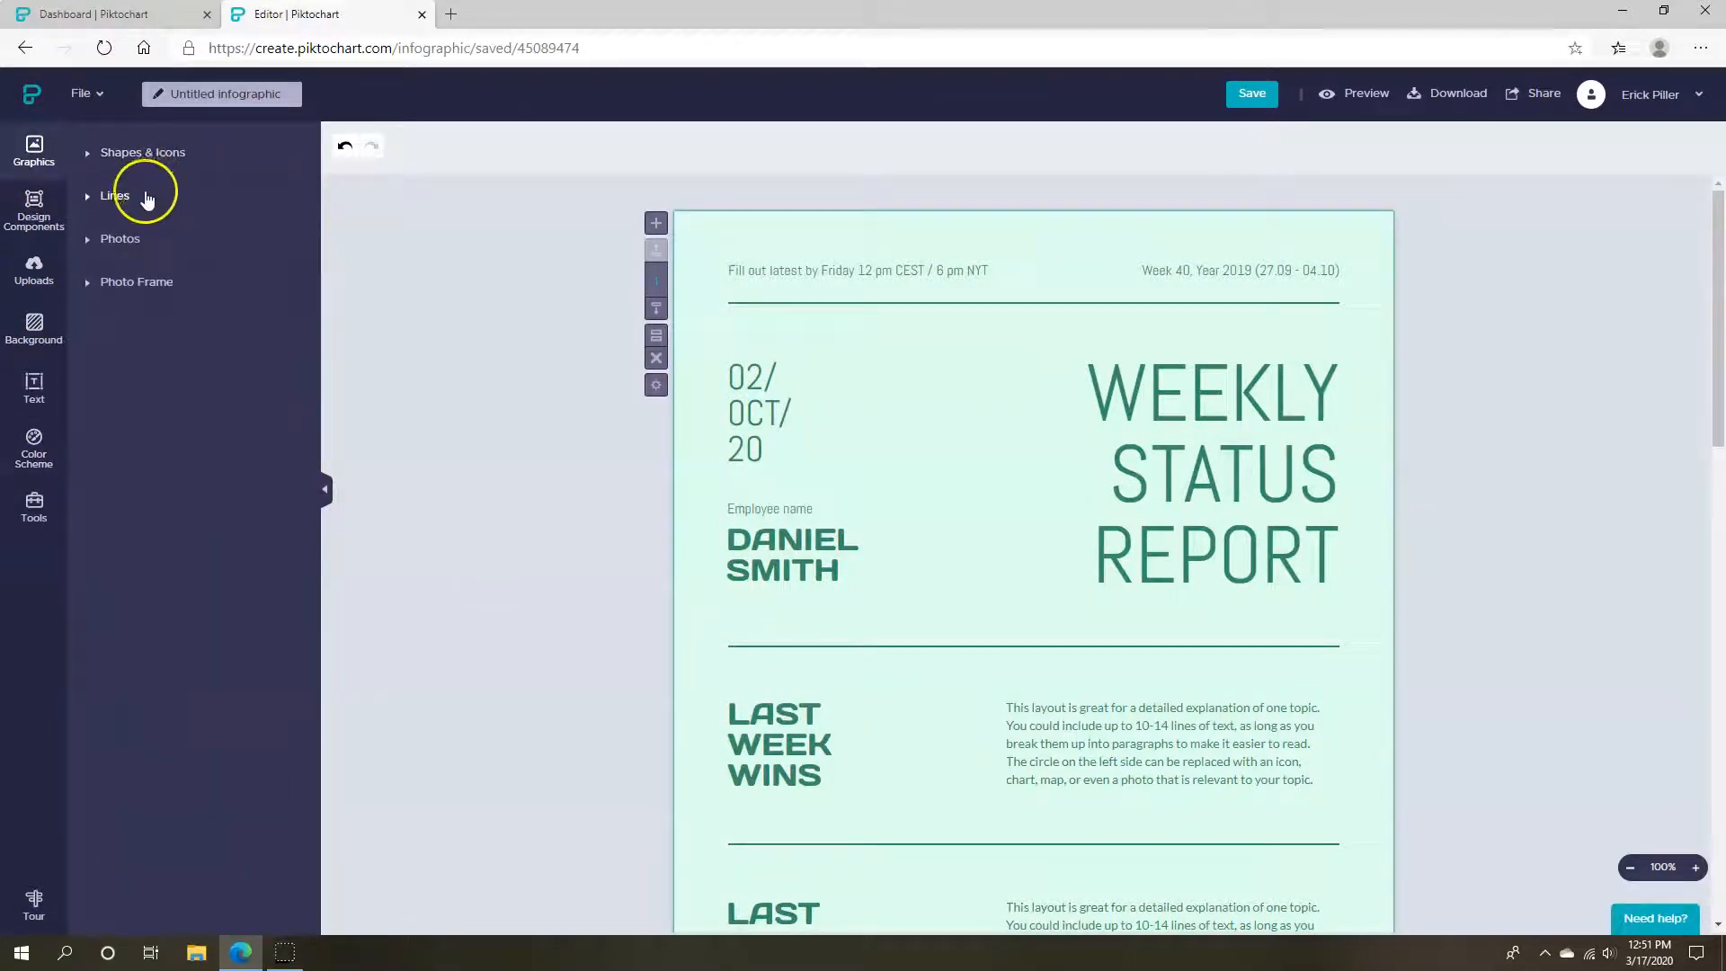
click(34, 208)
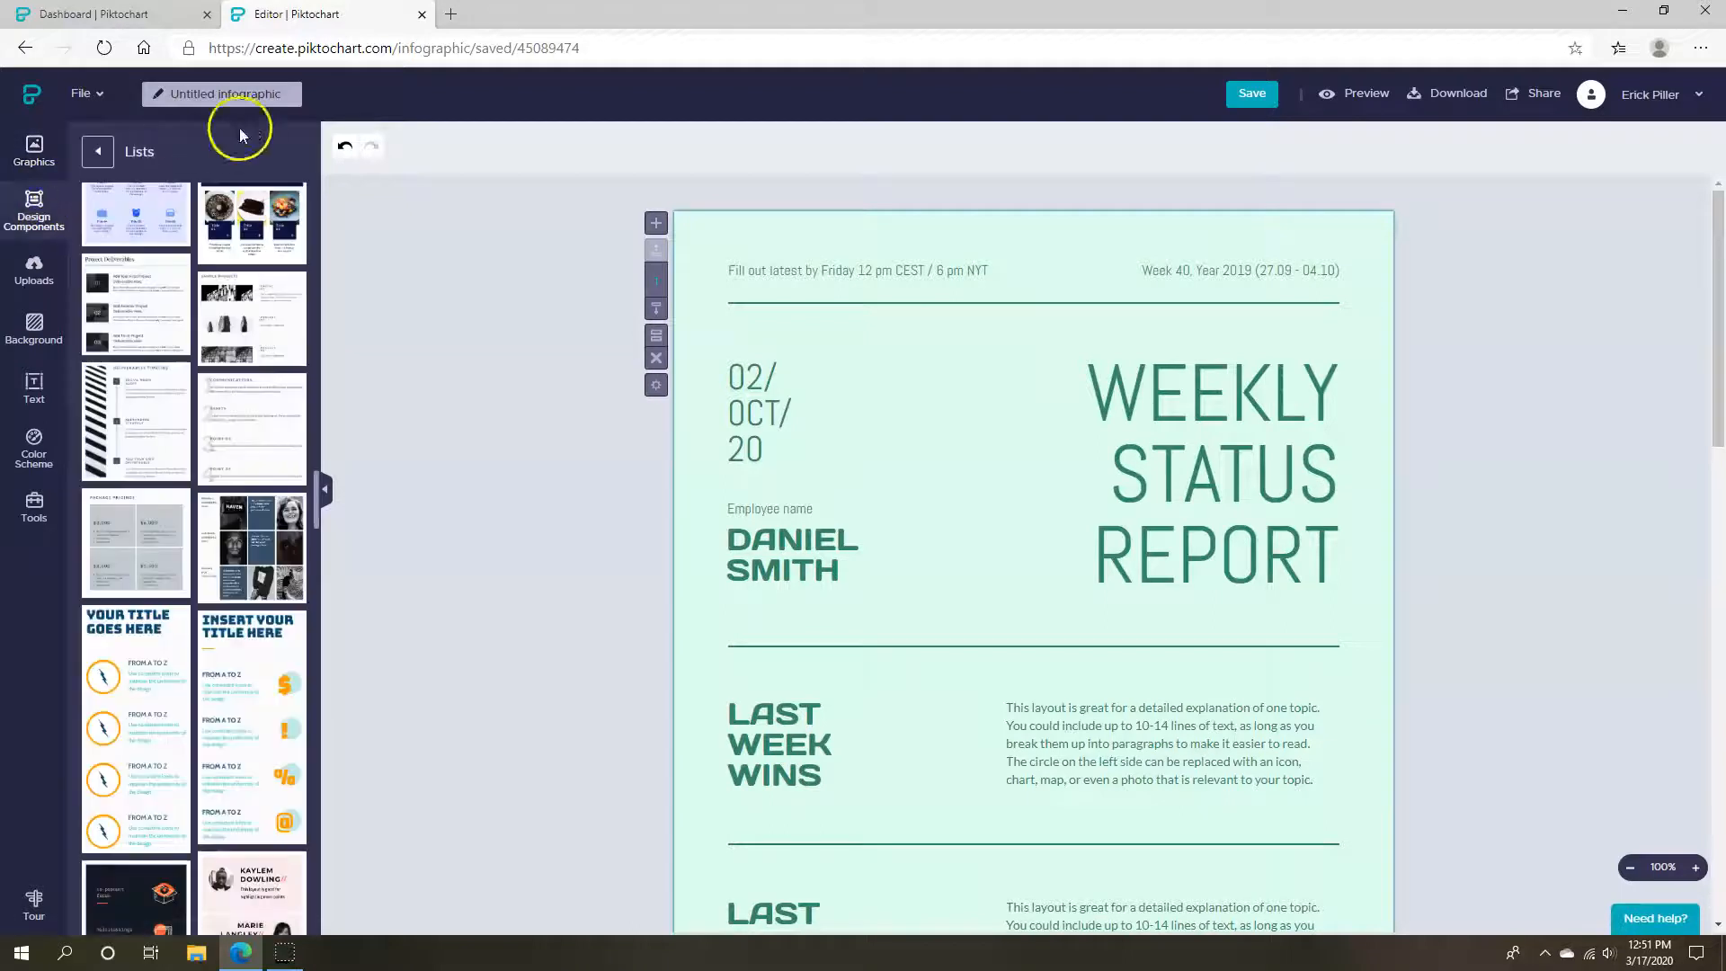
click(93, 155)
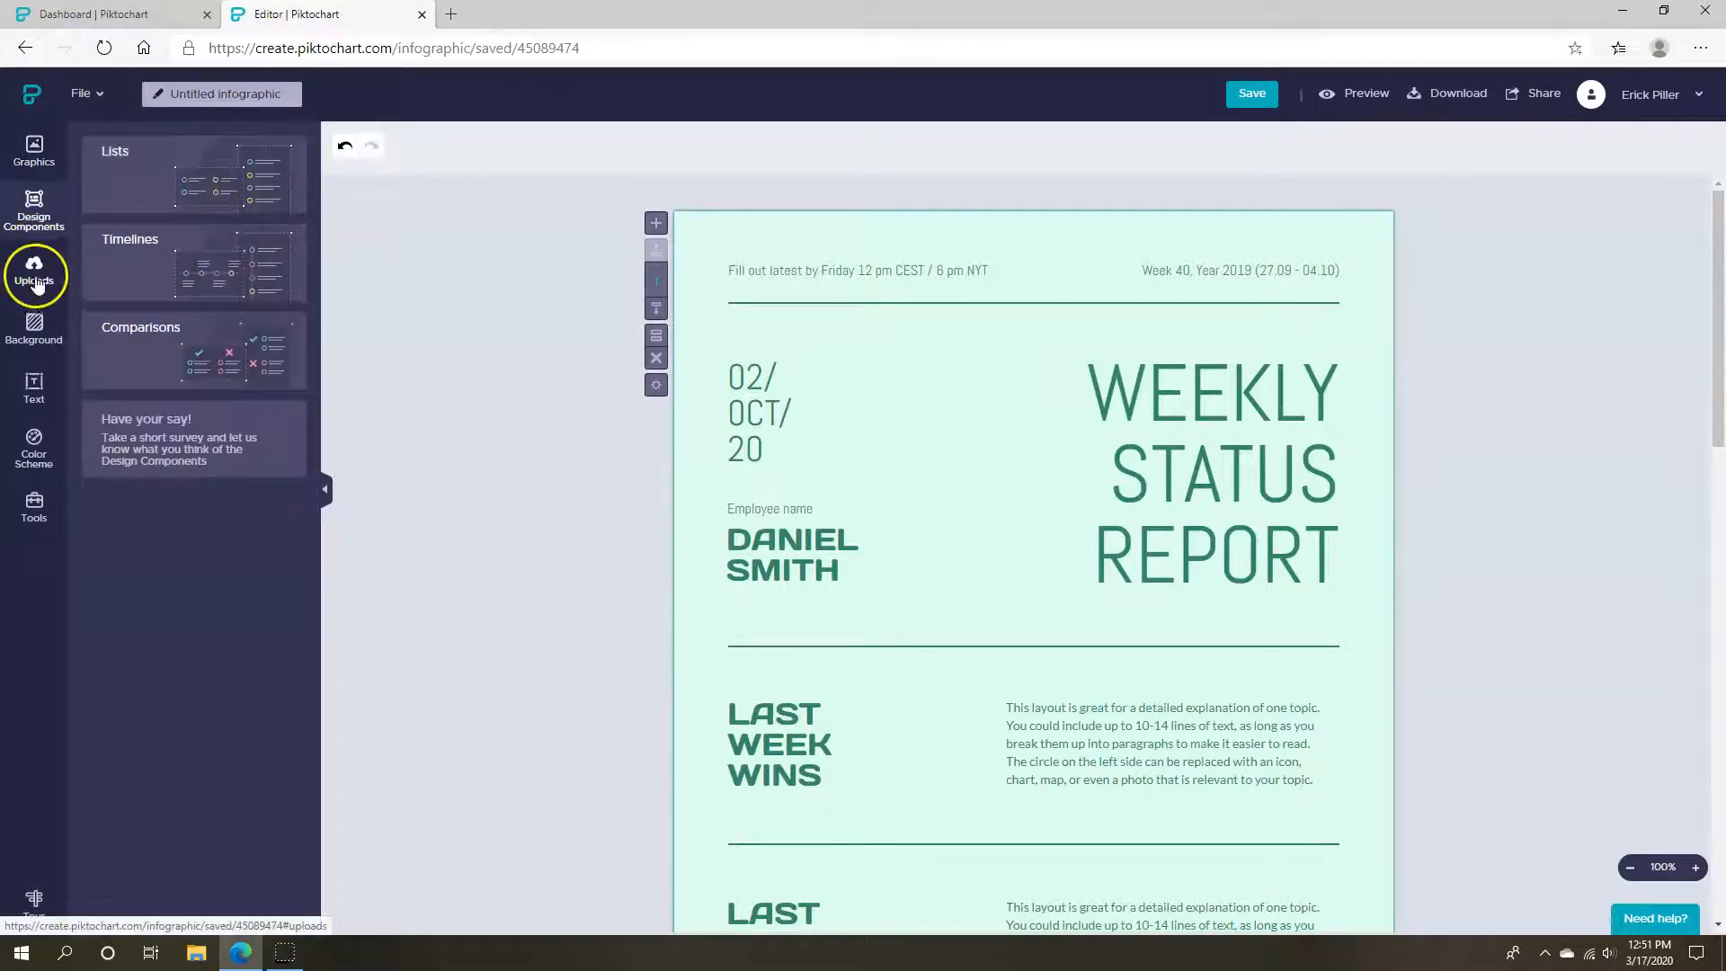
click(36, 273)
click(34, 328)
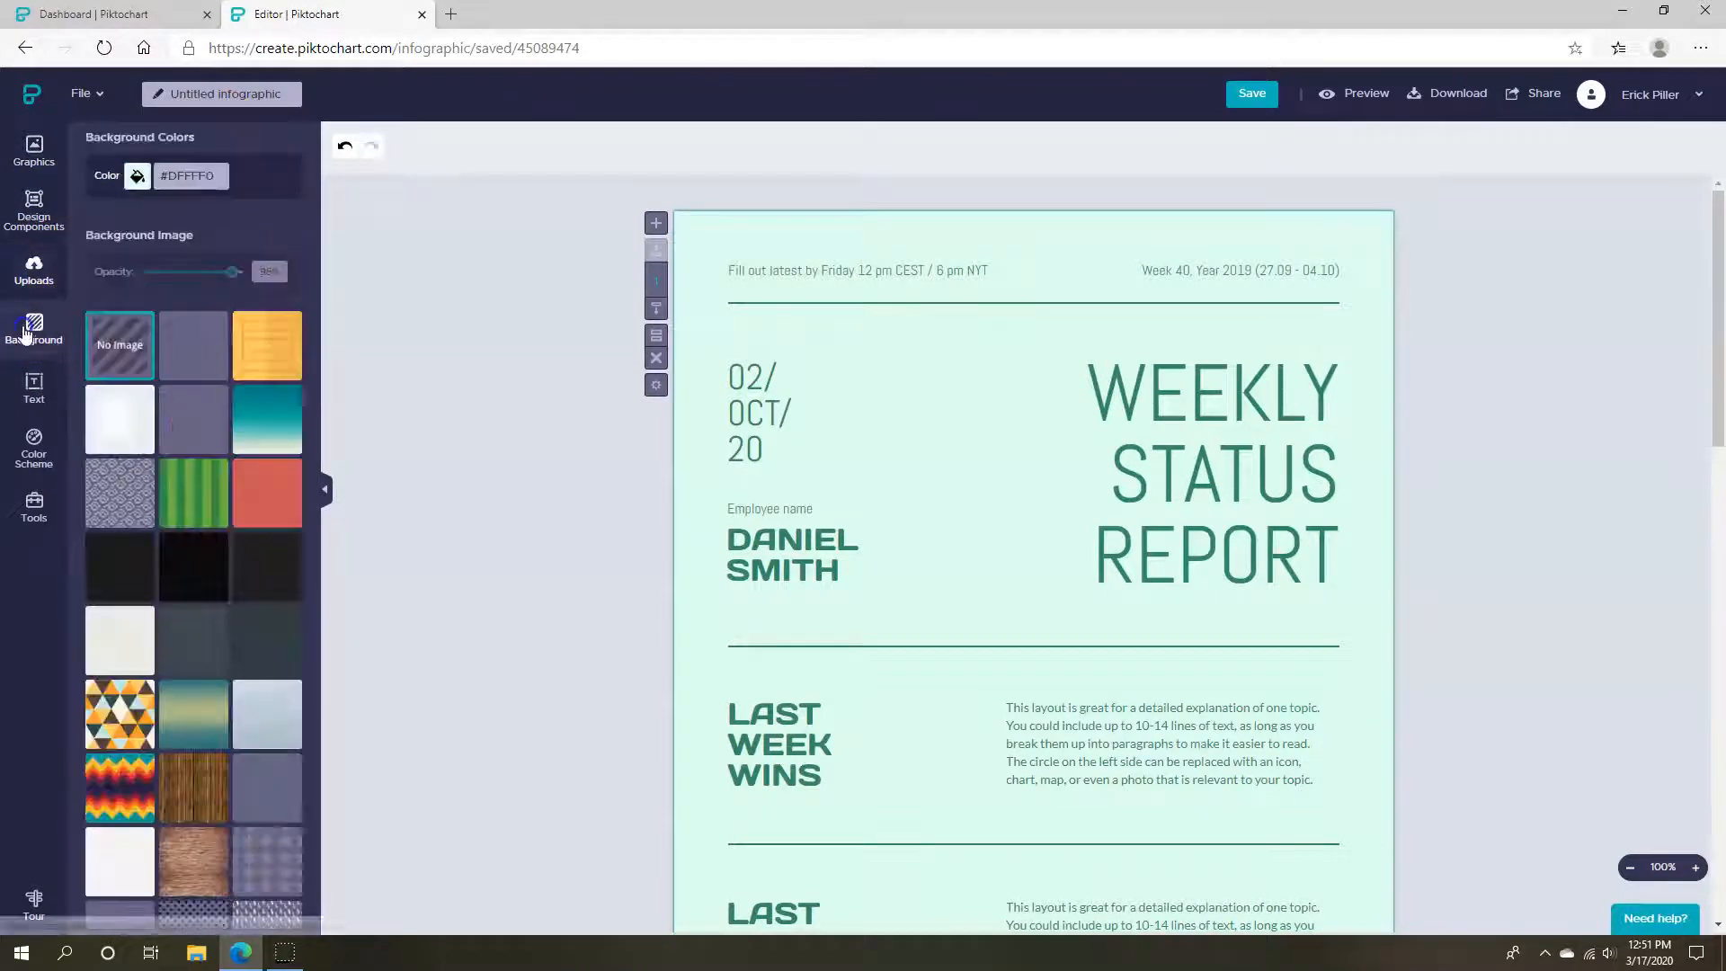
click(36, 387)
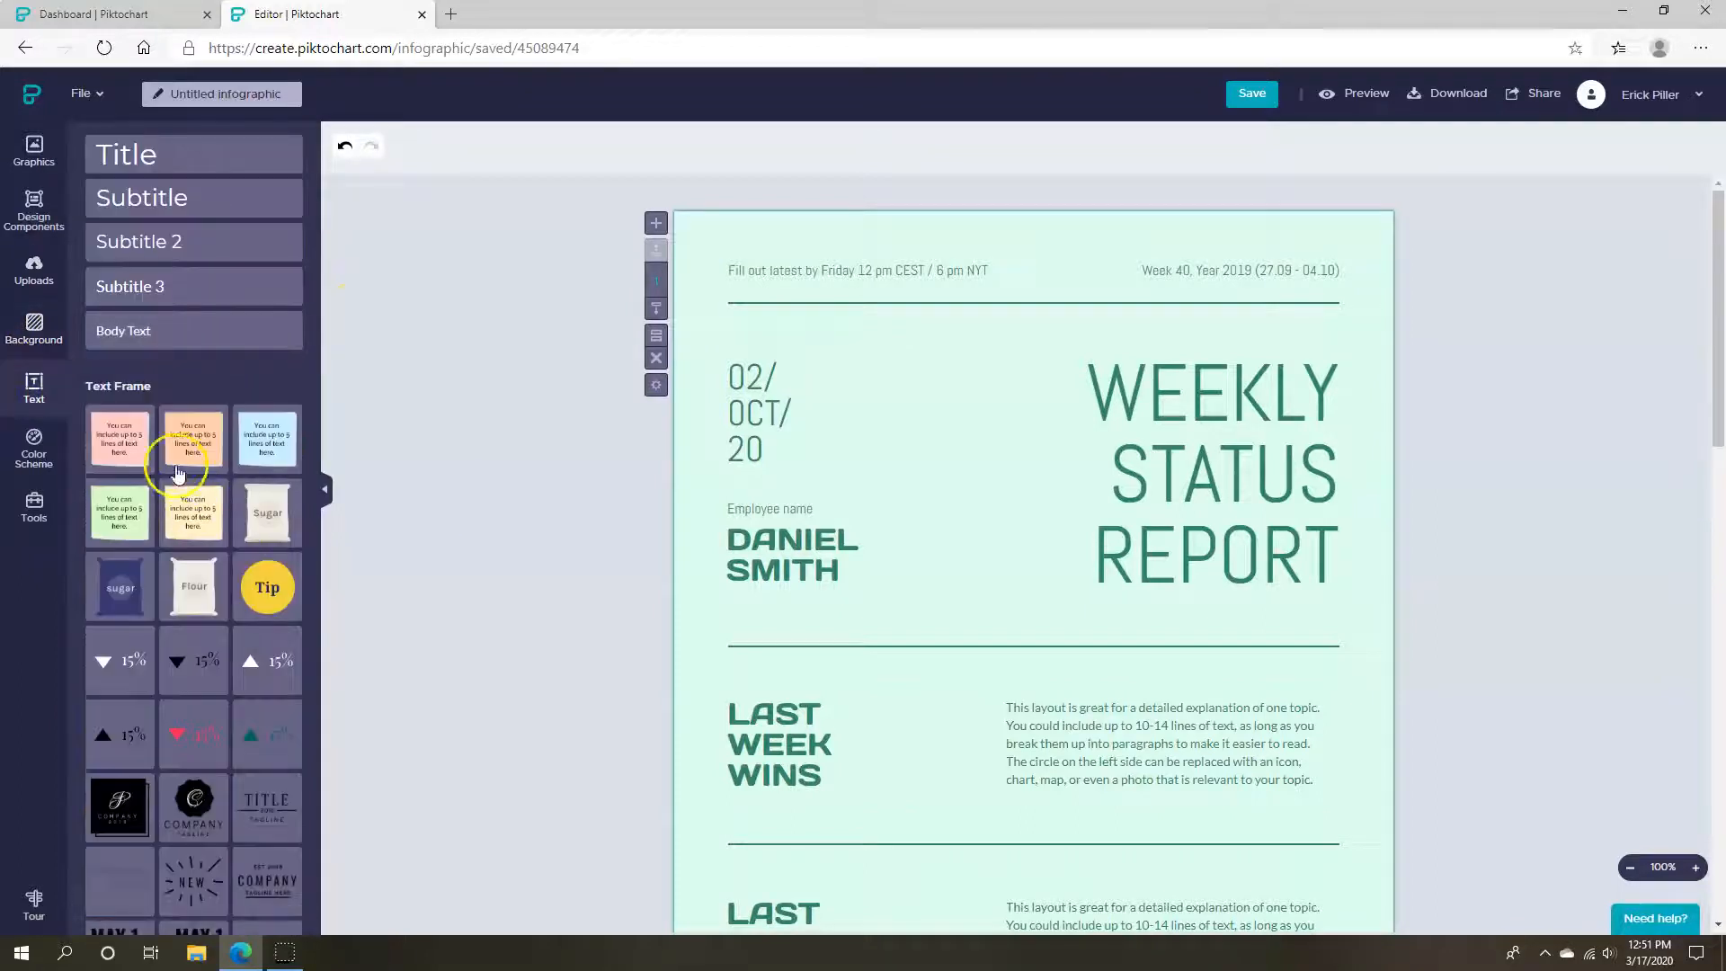
click(33, 447)
click(26, 526)
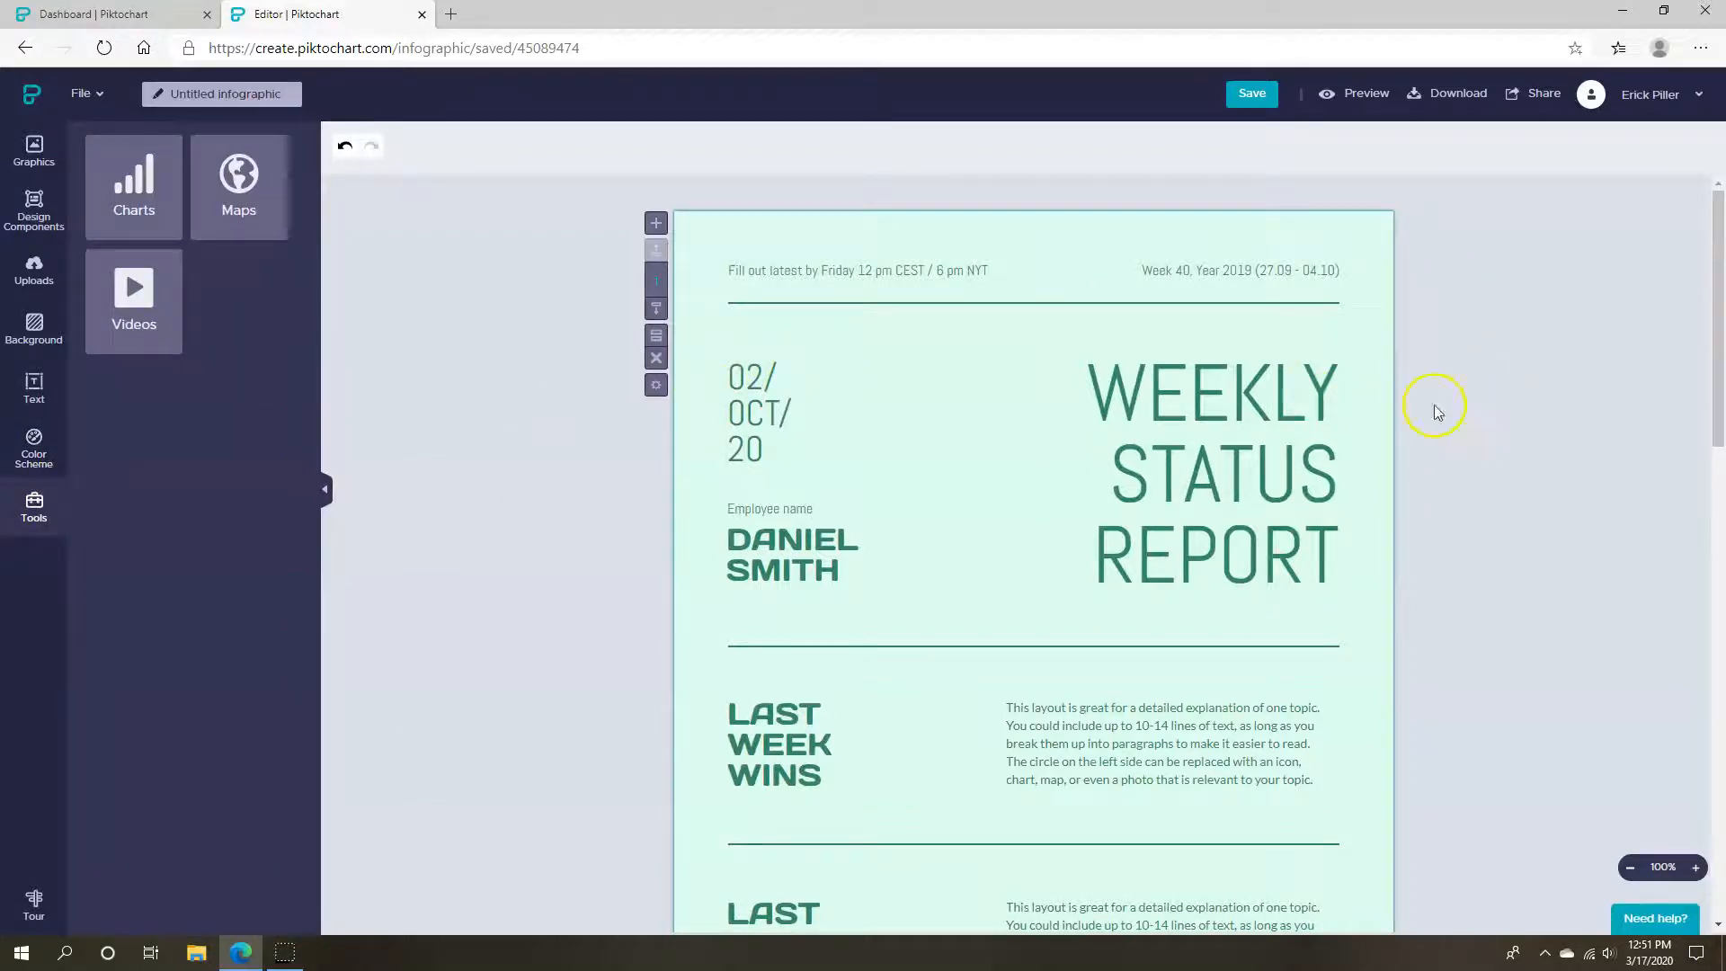
Delete the main content group and add a vertical bar chart titled 'Height Comparison'
click(839, 419)
key(Delete)
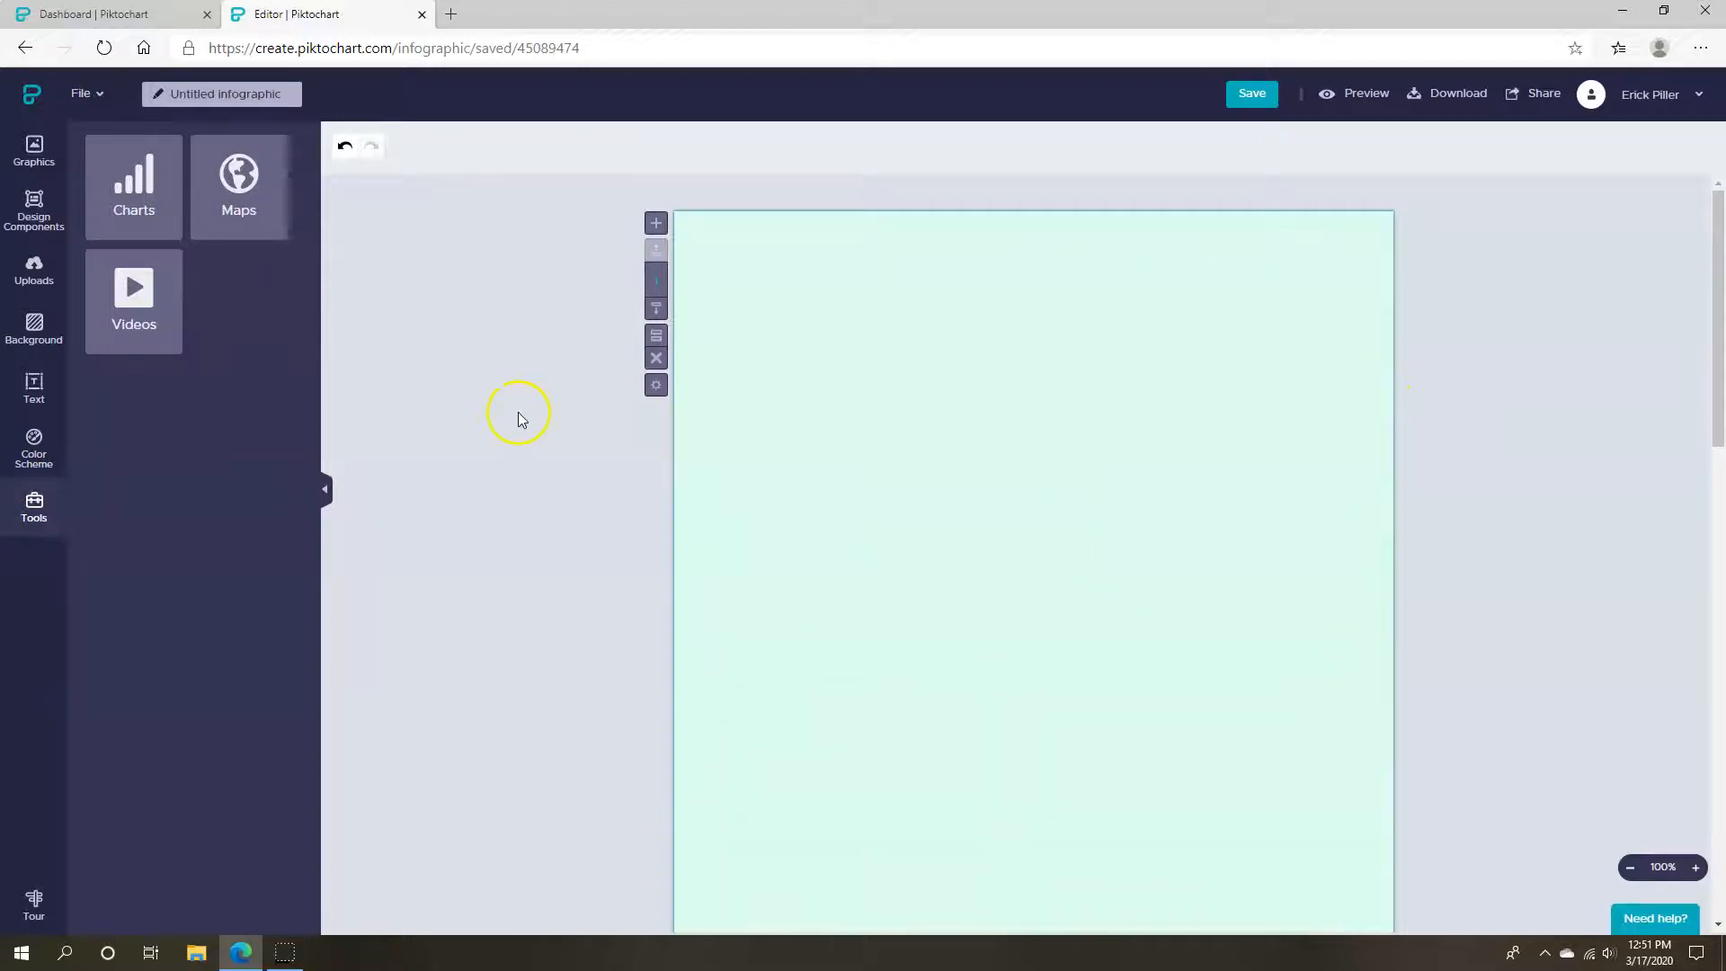
click(171, 221)
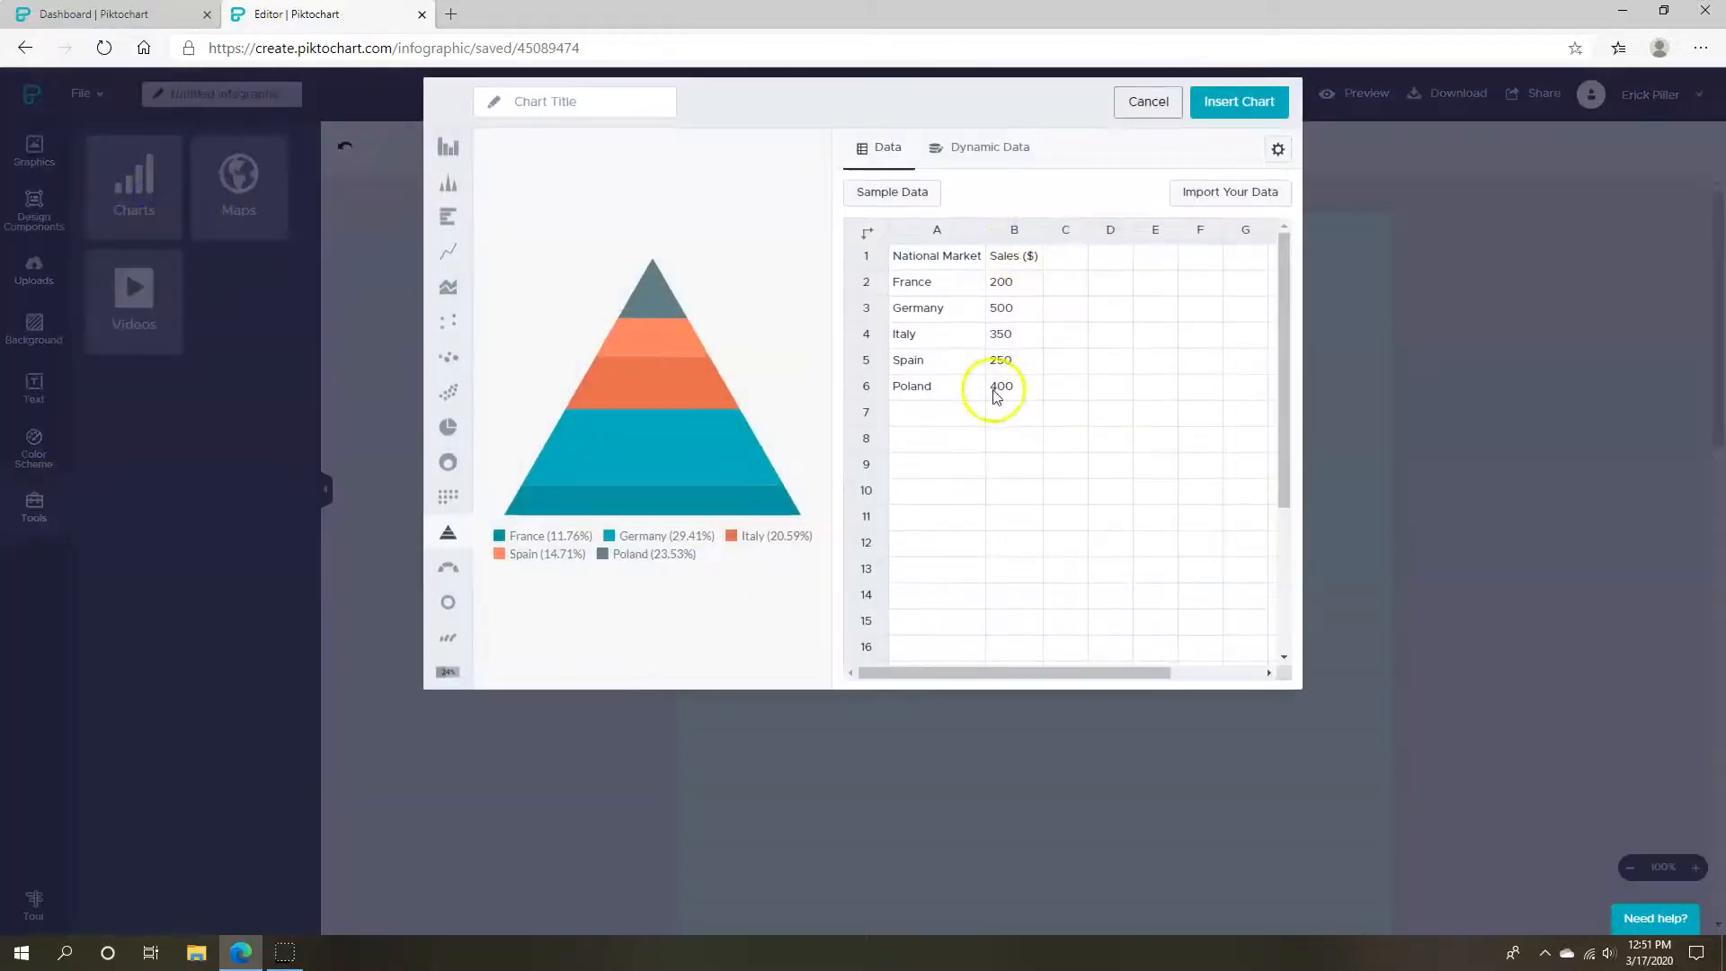
drag(842, 94, 774, 250)
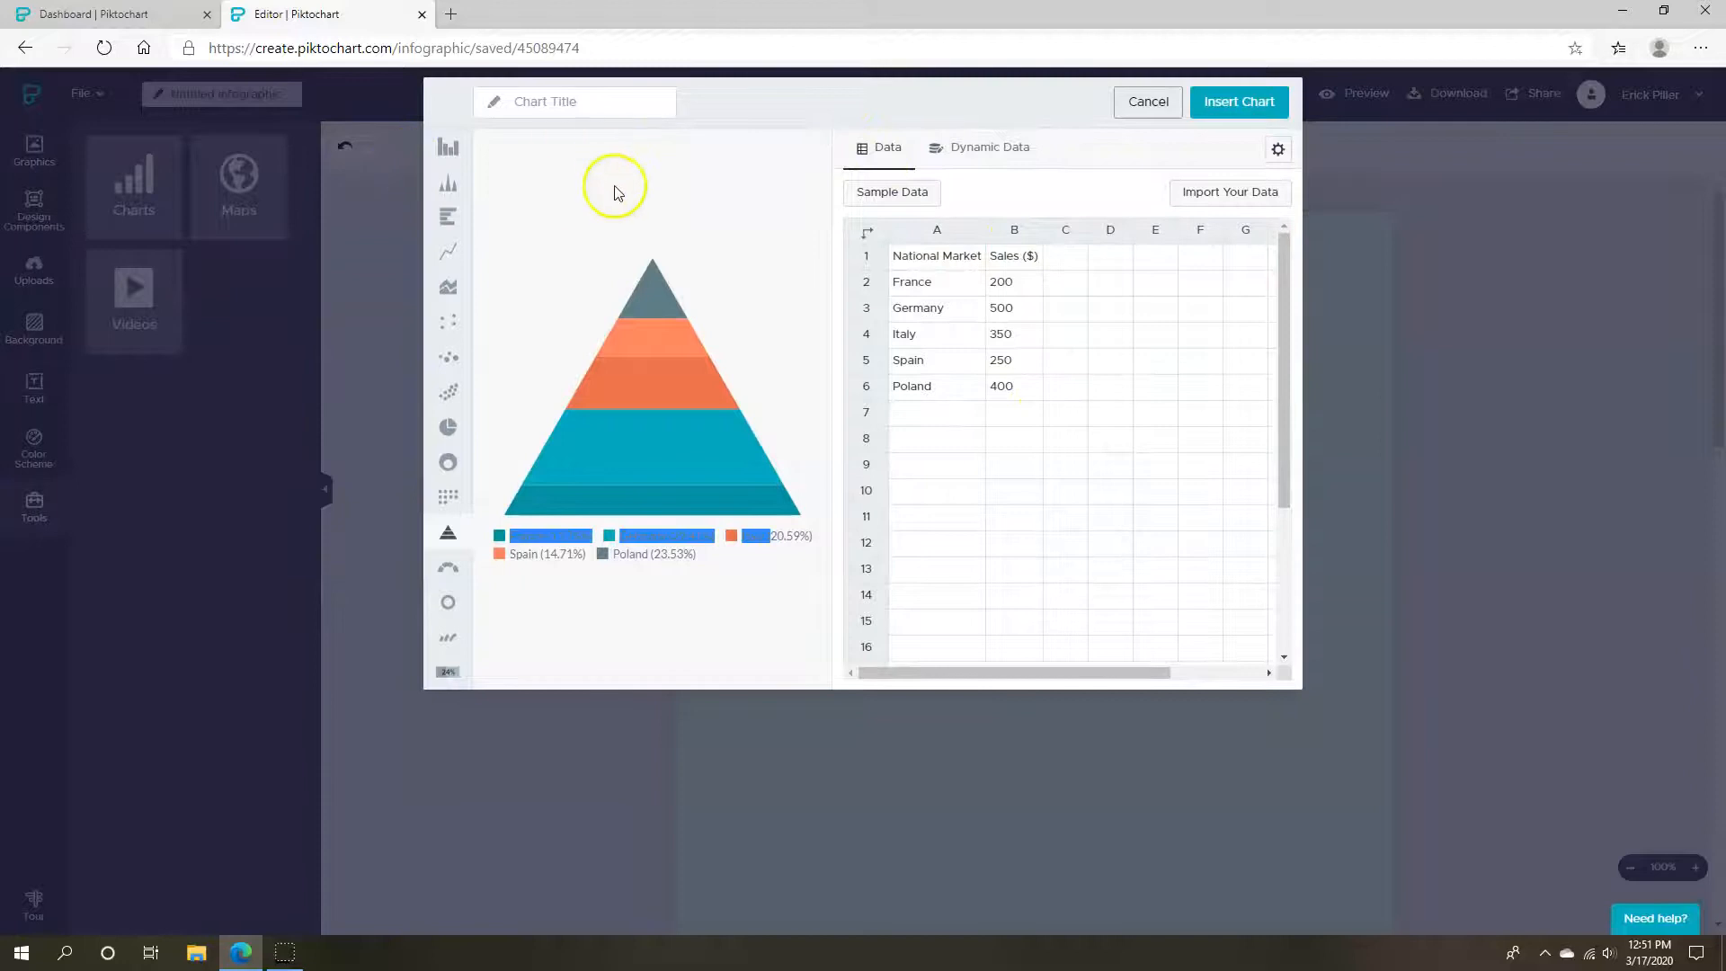
click(578, 104)
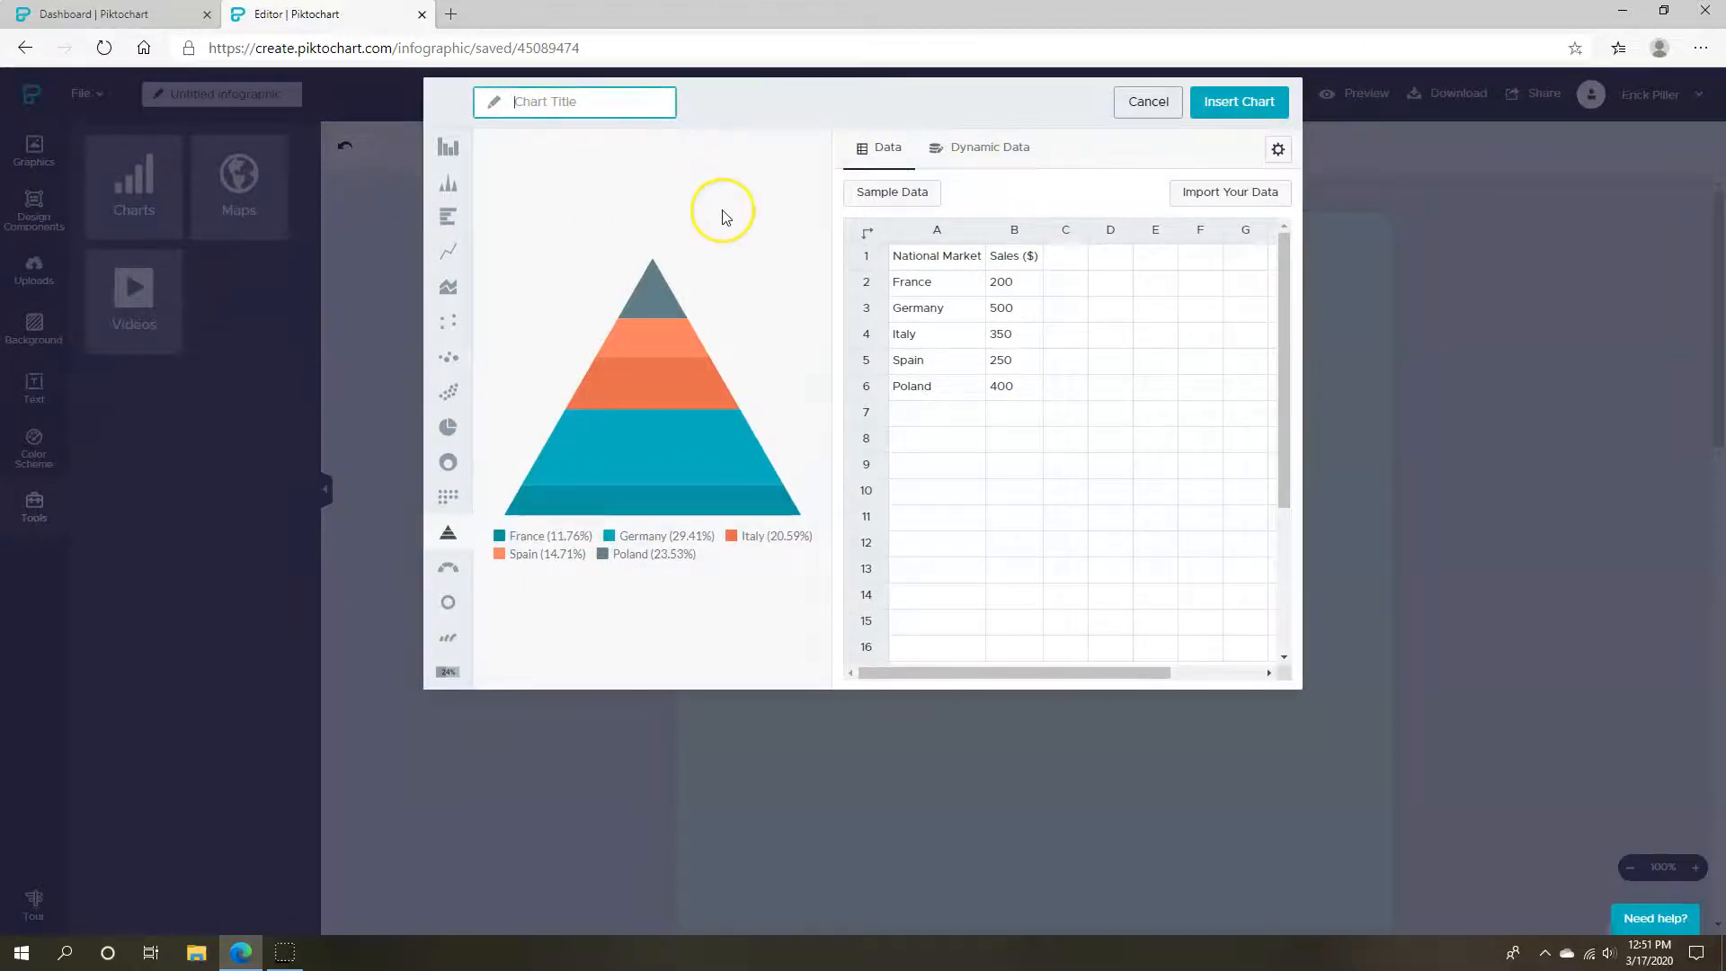
text(Hi)
text(ight Comparison)
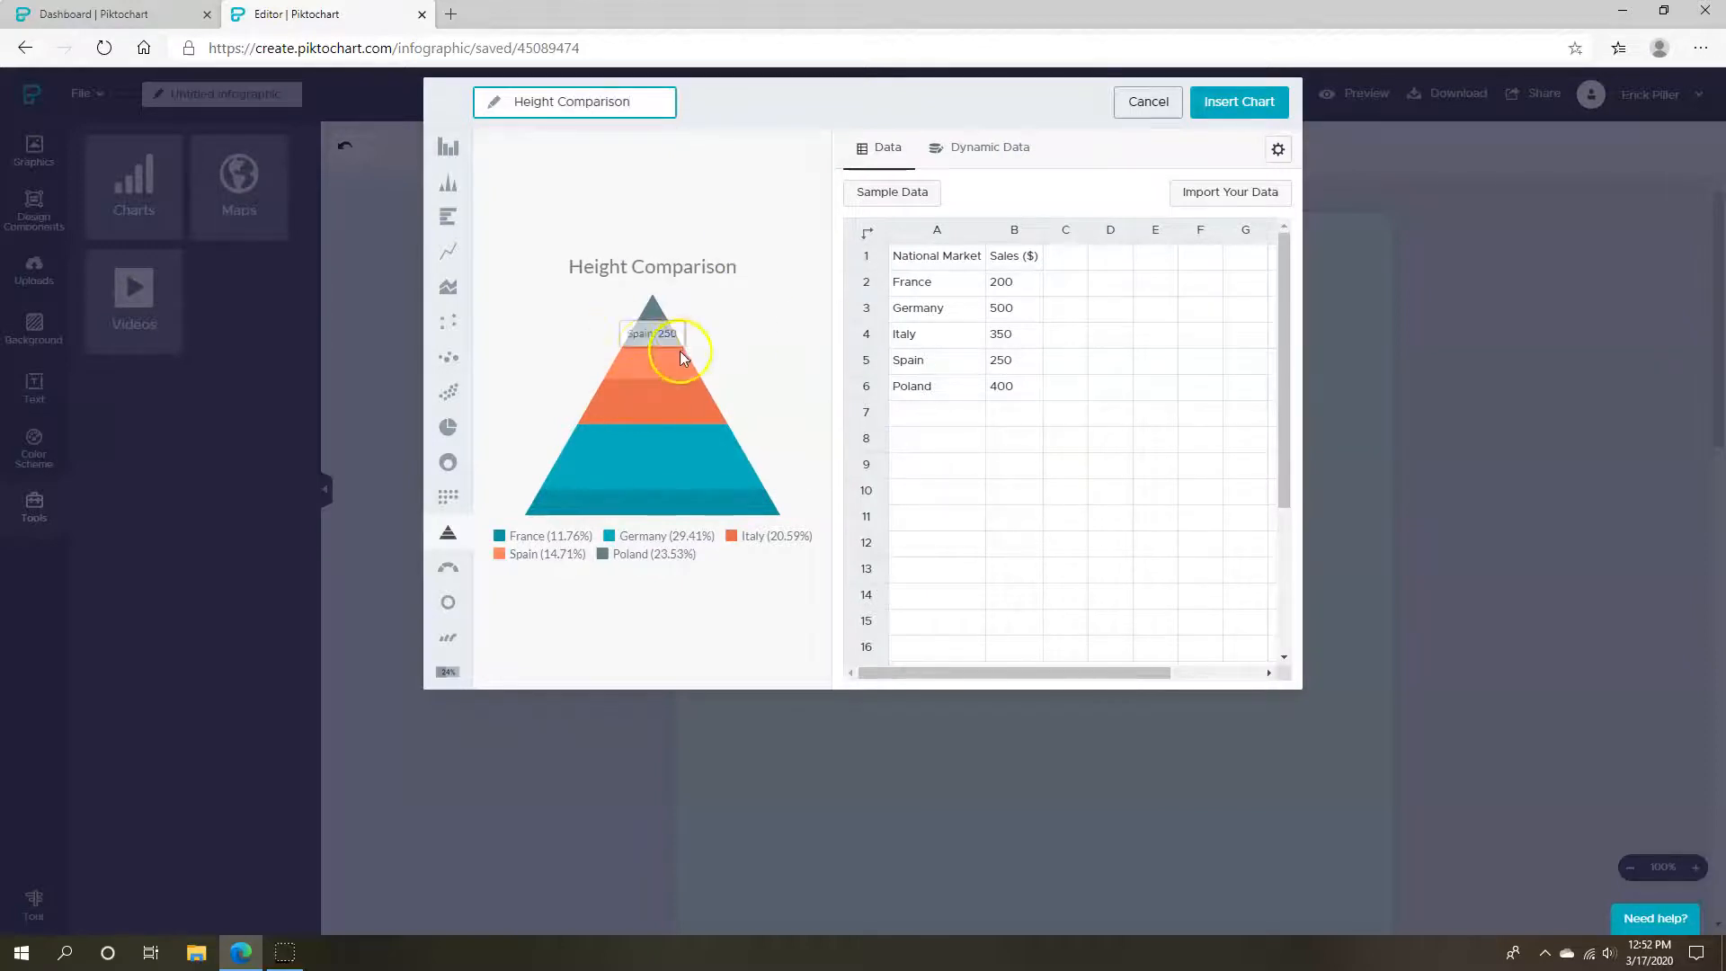
click(447, 146)
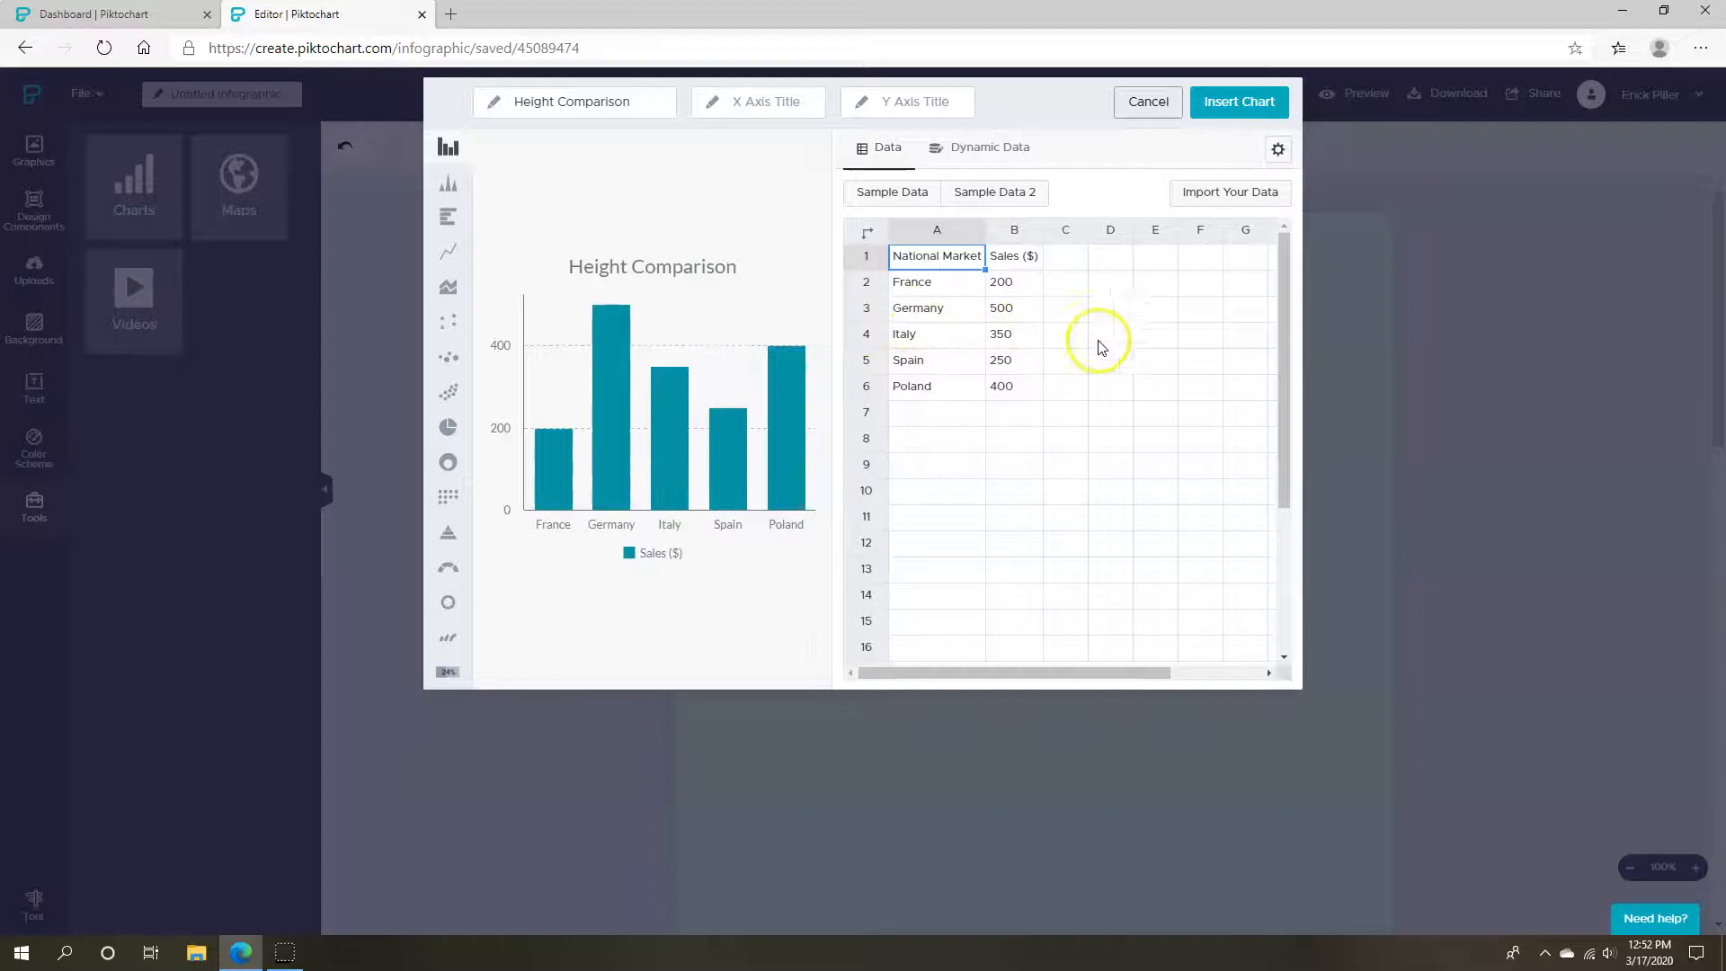
Rename the chart's column headers to Name and Height (Inches)
key(Tab)
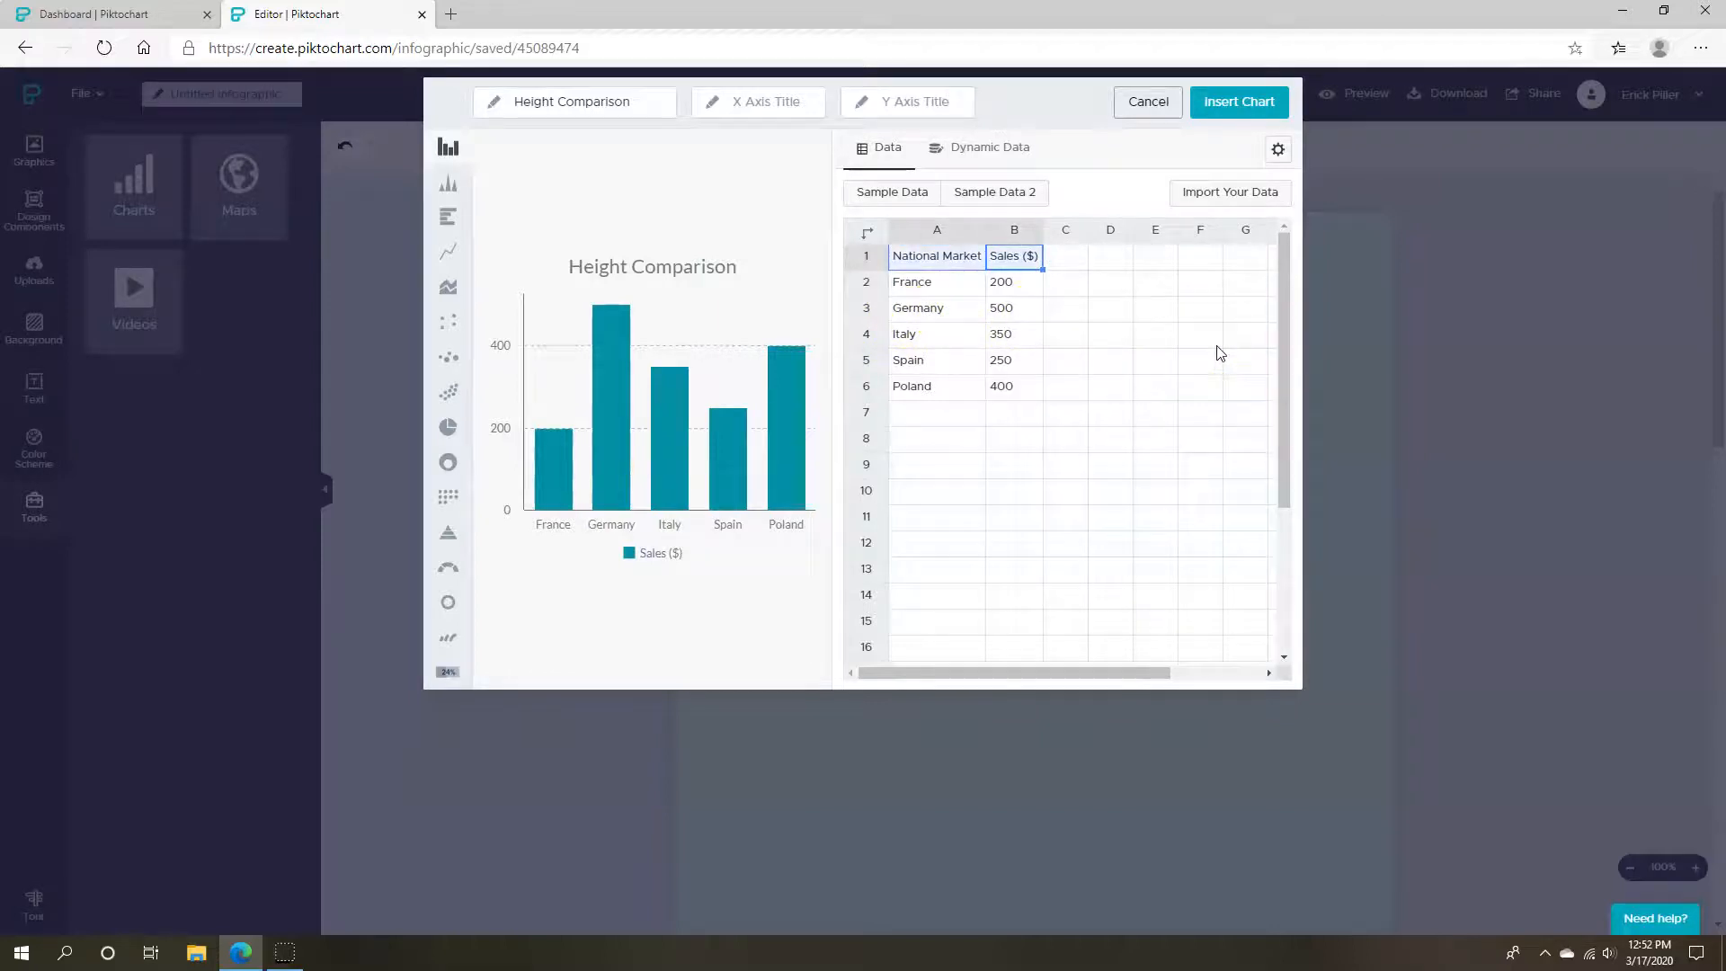
key(shift+Tab)
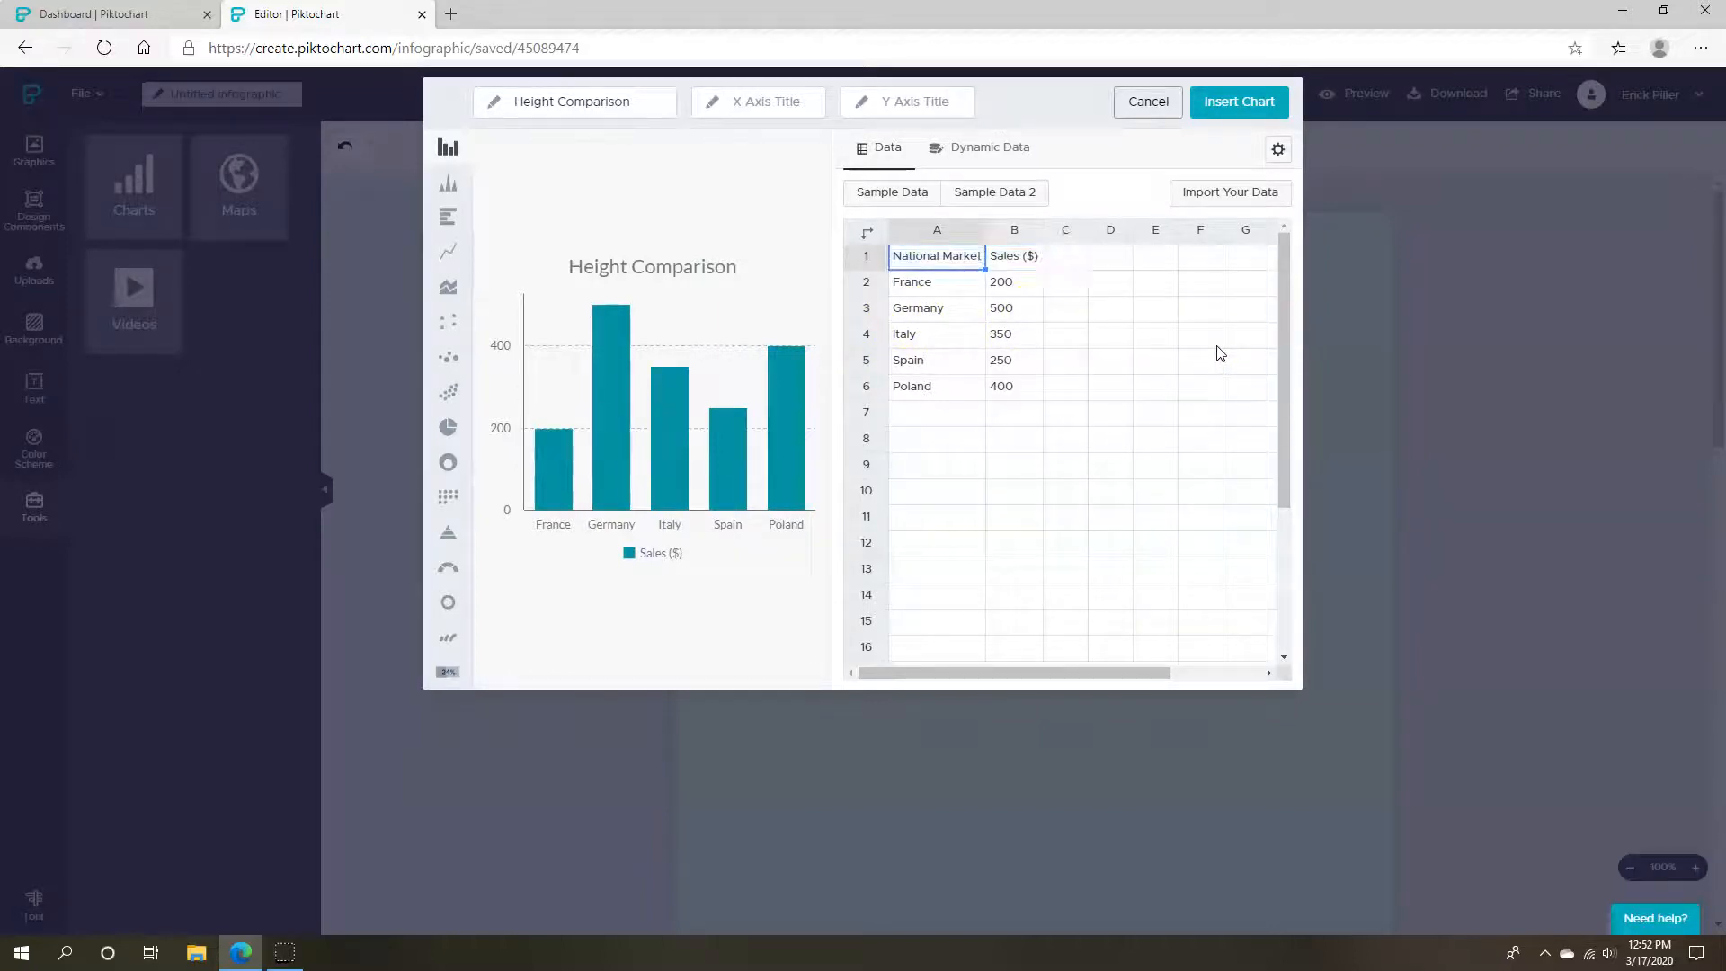
text(Name)
key(Tab)
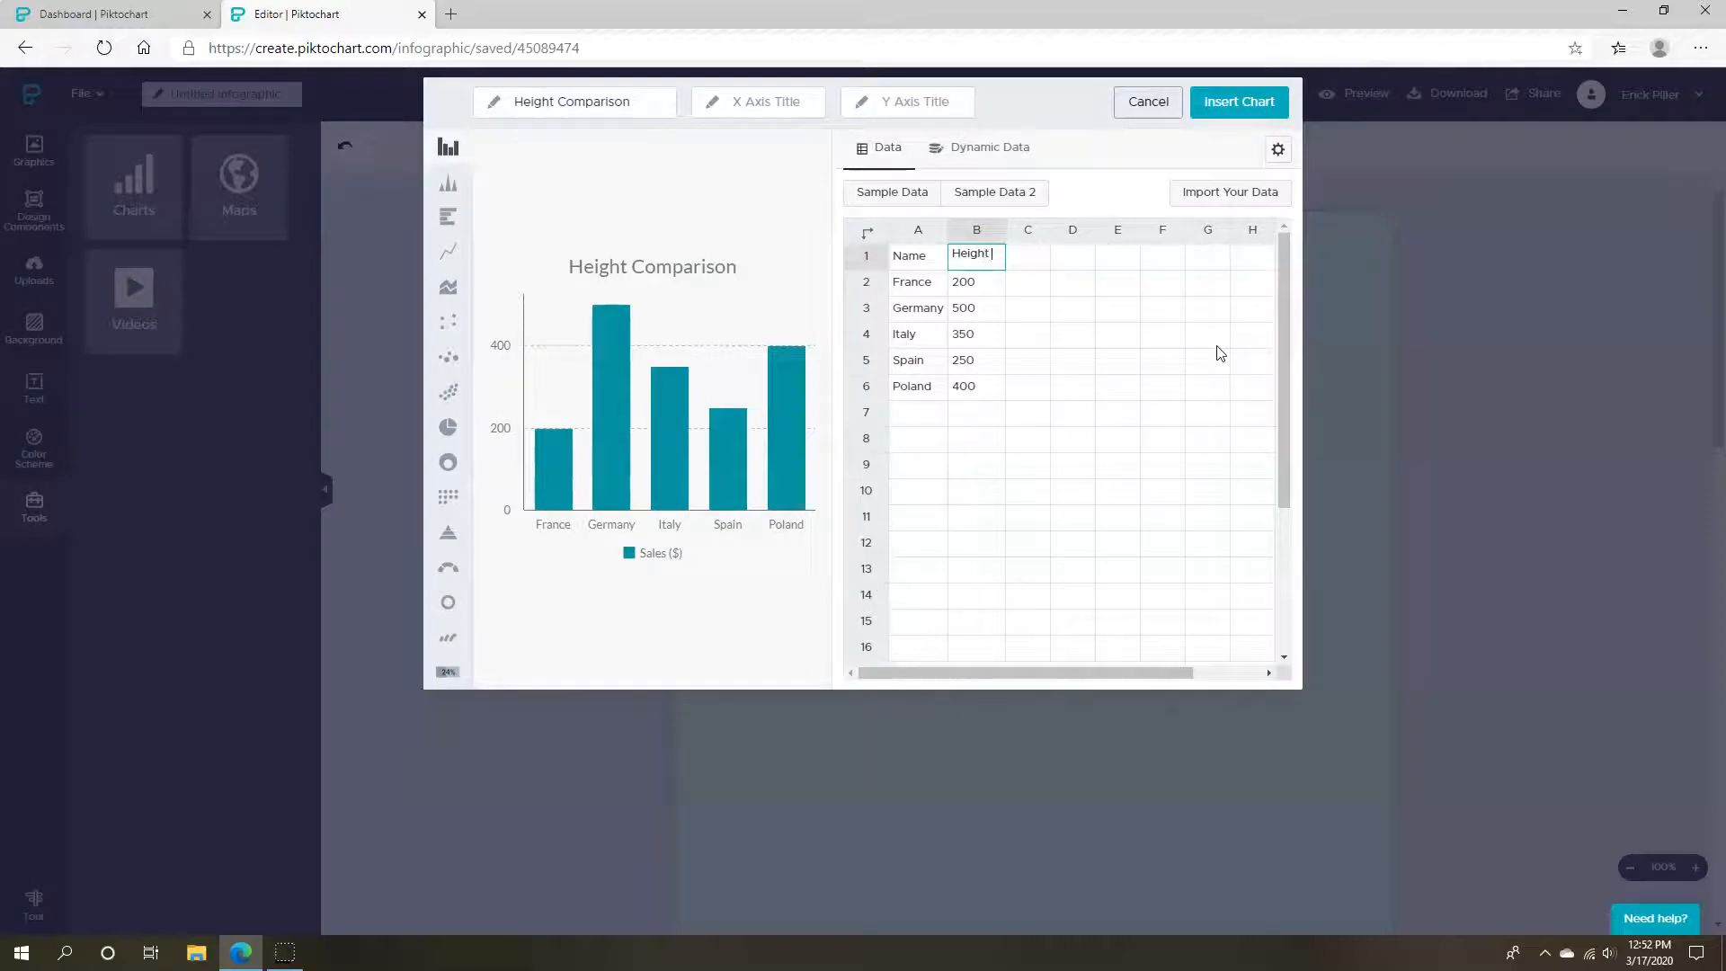
key(Return)
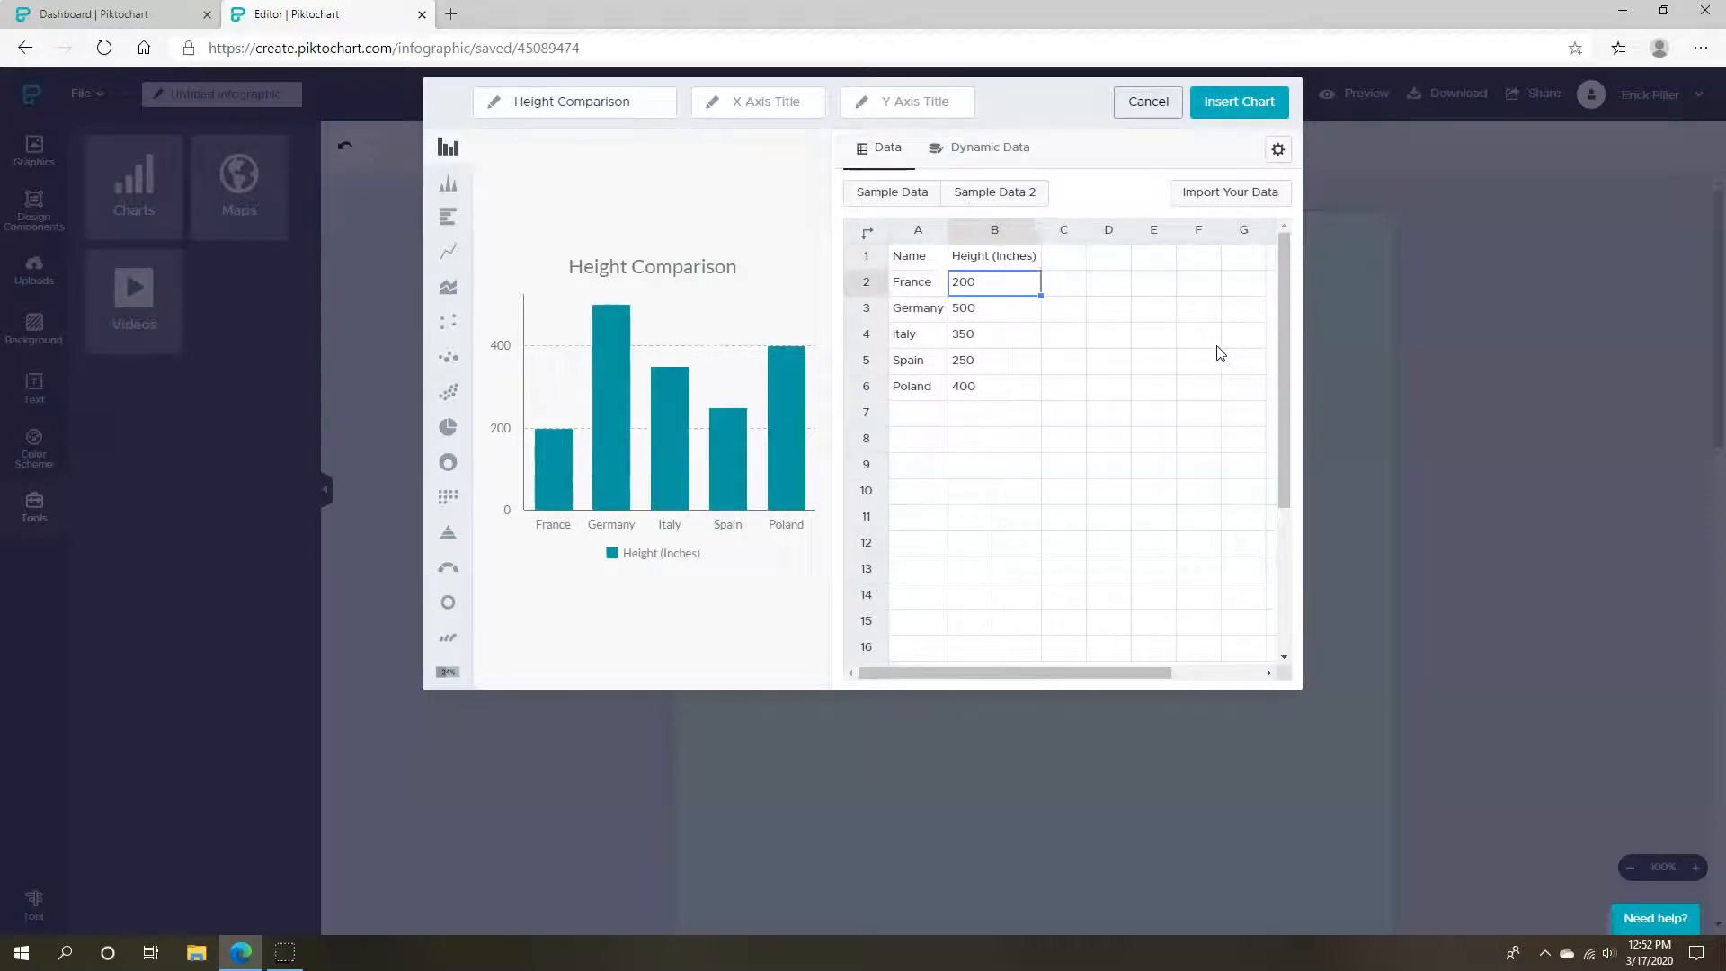
Clear the extra Italy, Spain and Poland rows from the chart data
key(Left)
key(Down)
key(Down)
key(shift+Right)
key(shift+Down)
key(shift+Down)
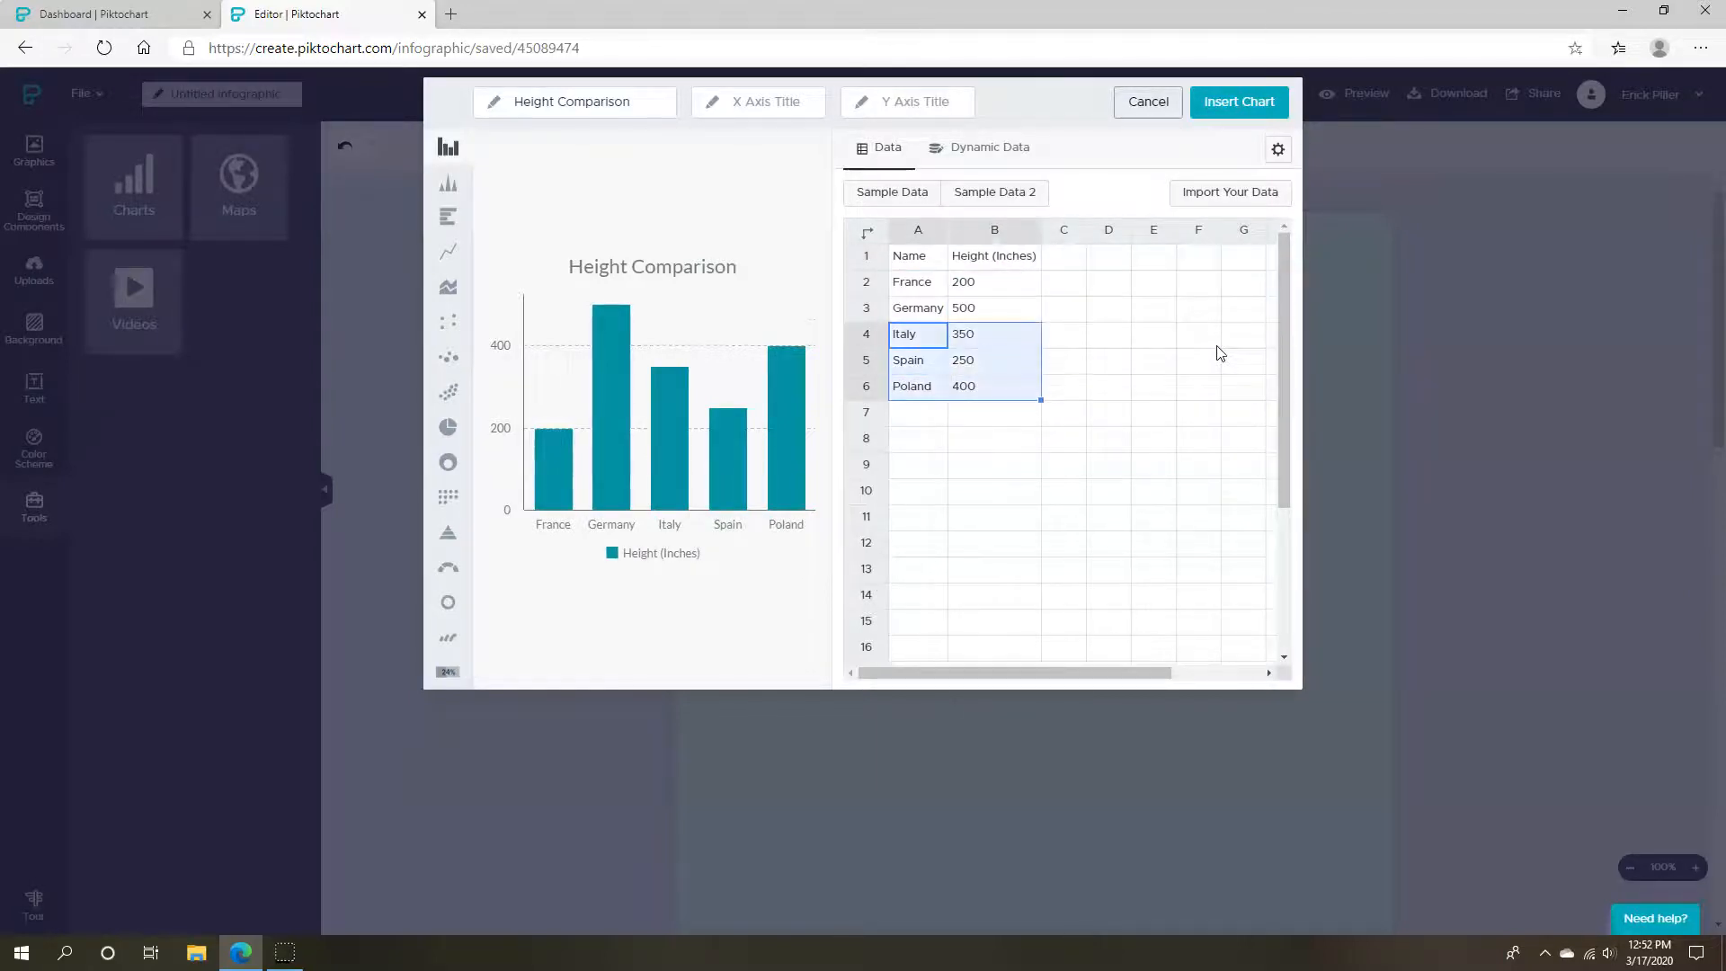
key(Delete)
key(Up)
key(Up)
Enter two people's names with heights of 60 and 53 inches
key(Tab)
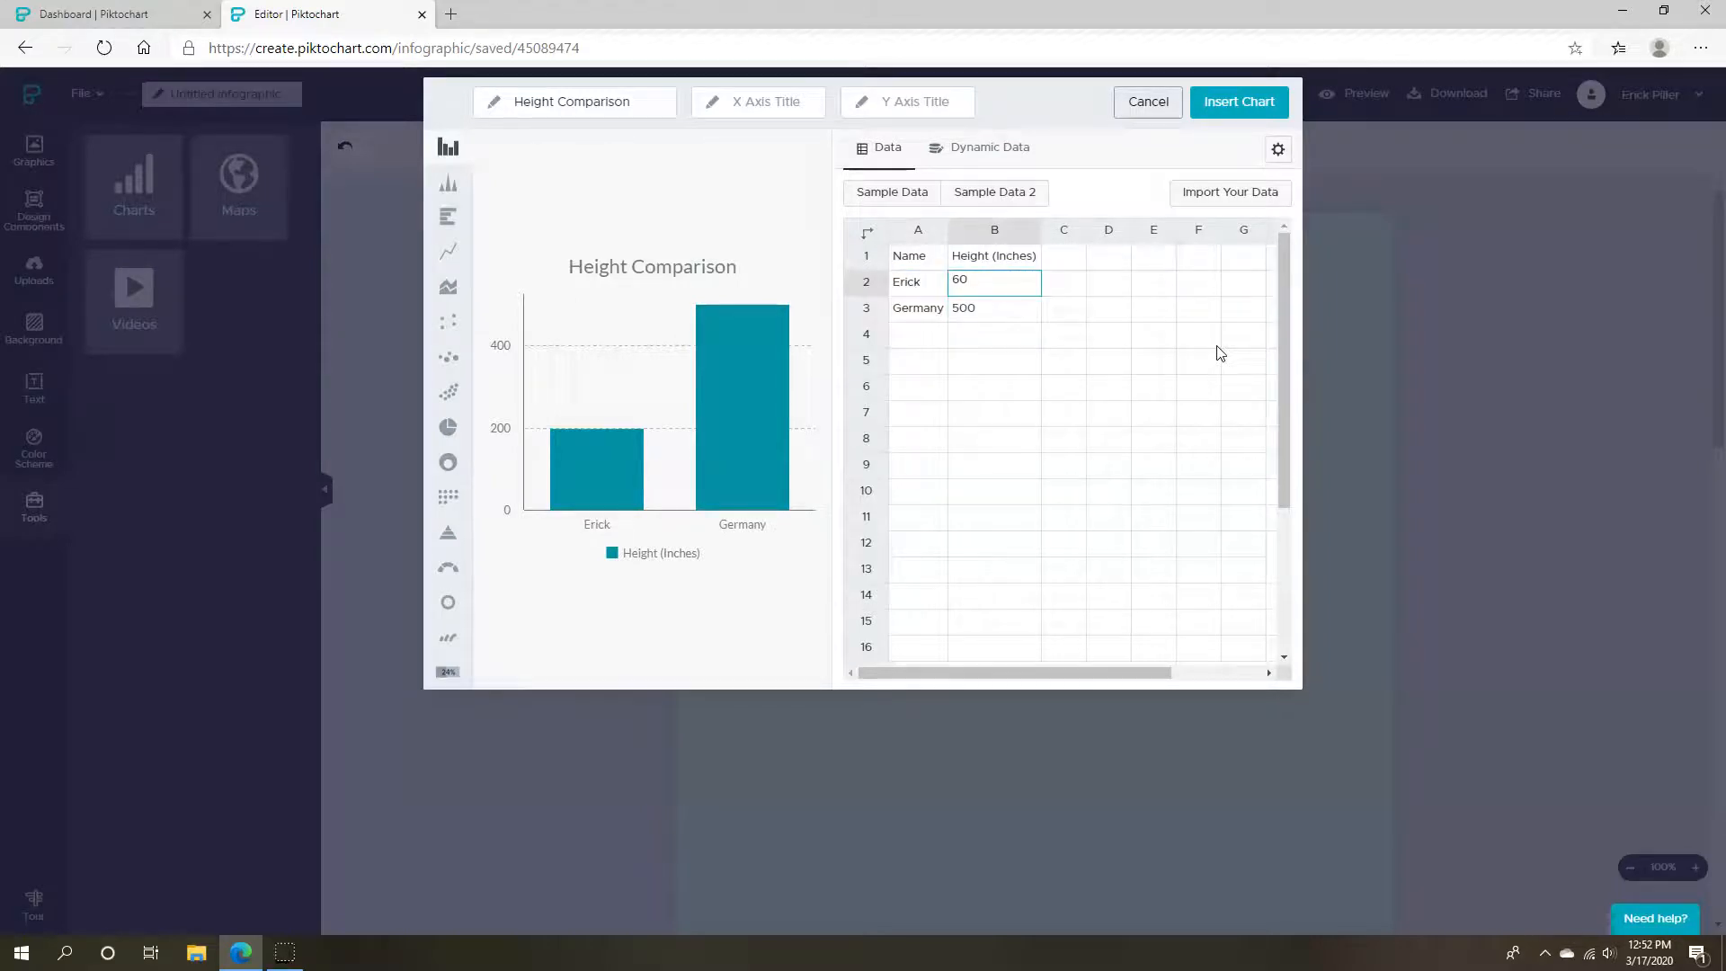
key(Return)
key(Up)
key(Left)
key(Down)
text(Ta)
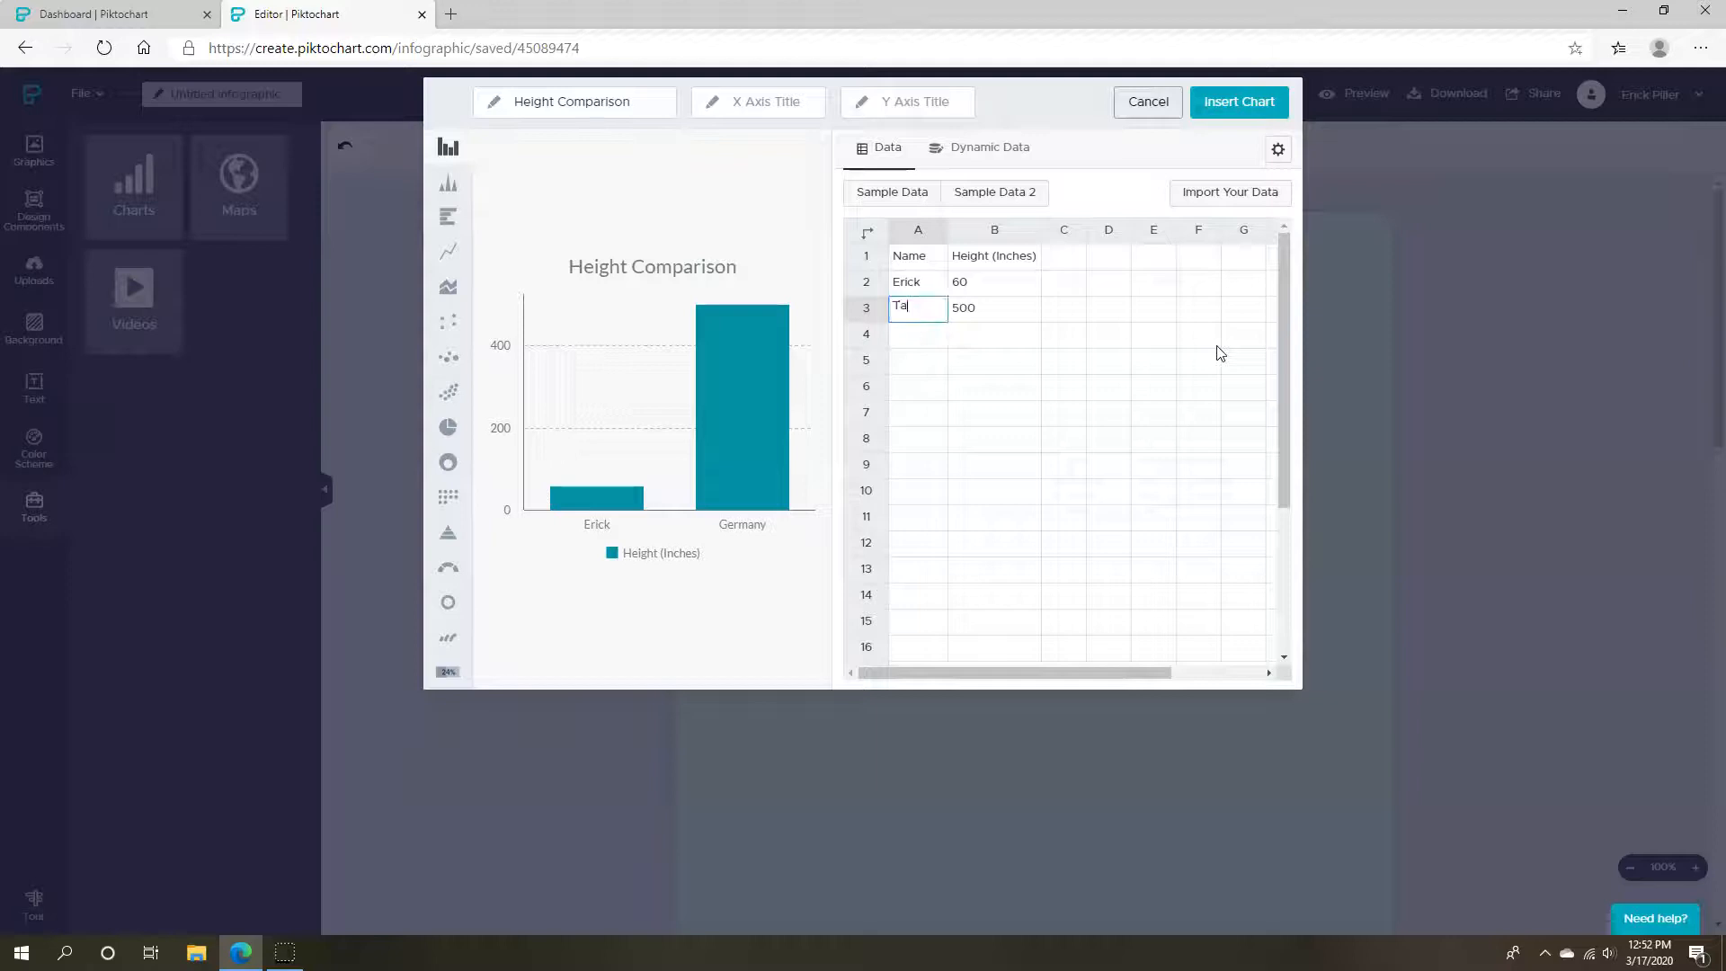
key(Tab)
text(53)
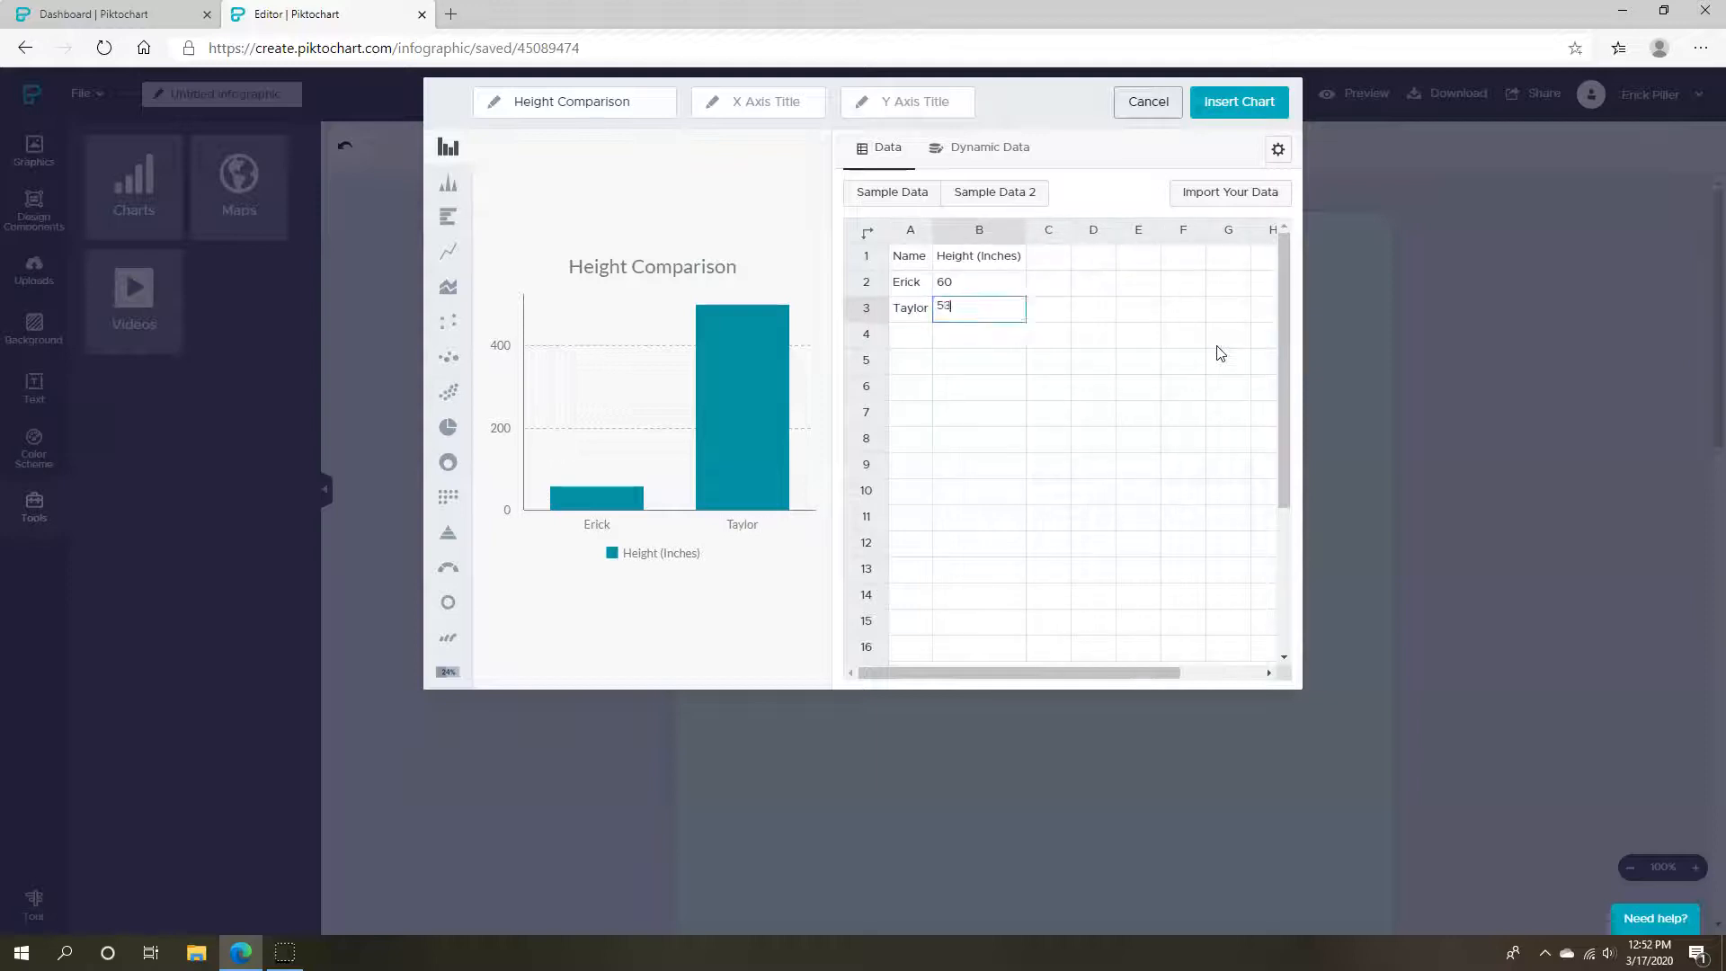
key(Return)
key(Right)
key(Left)
key(Up)
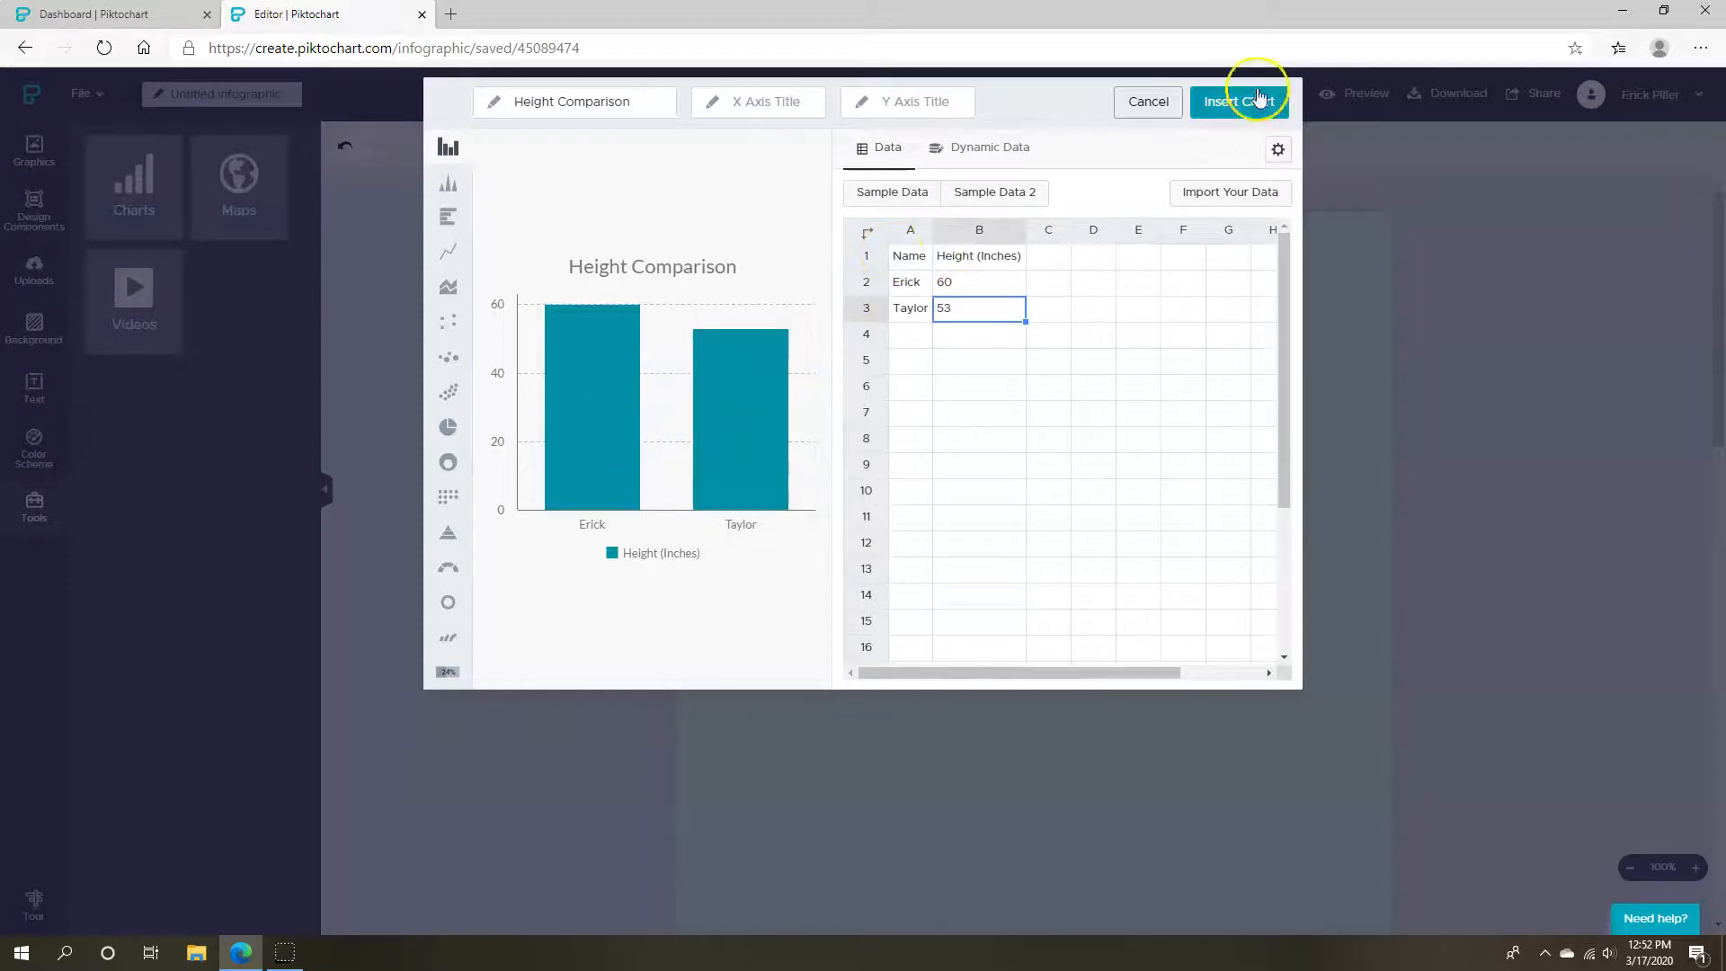
click(1000, 338)
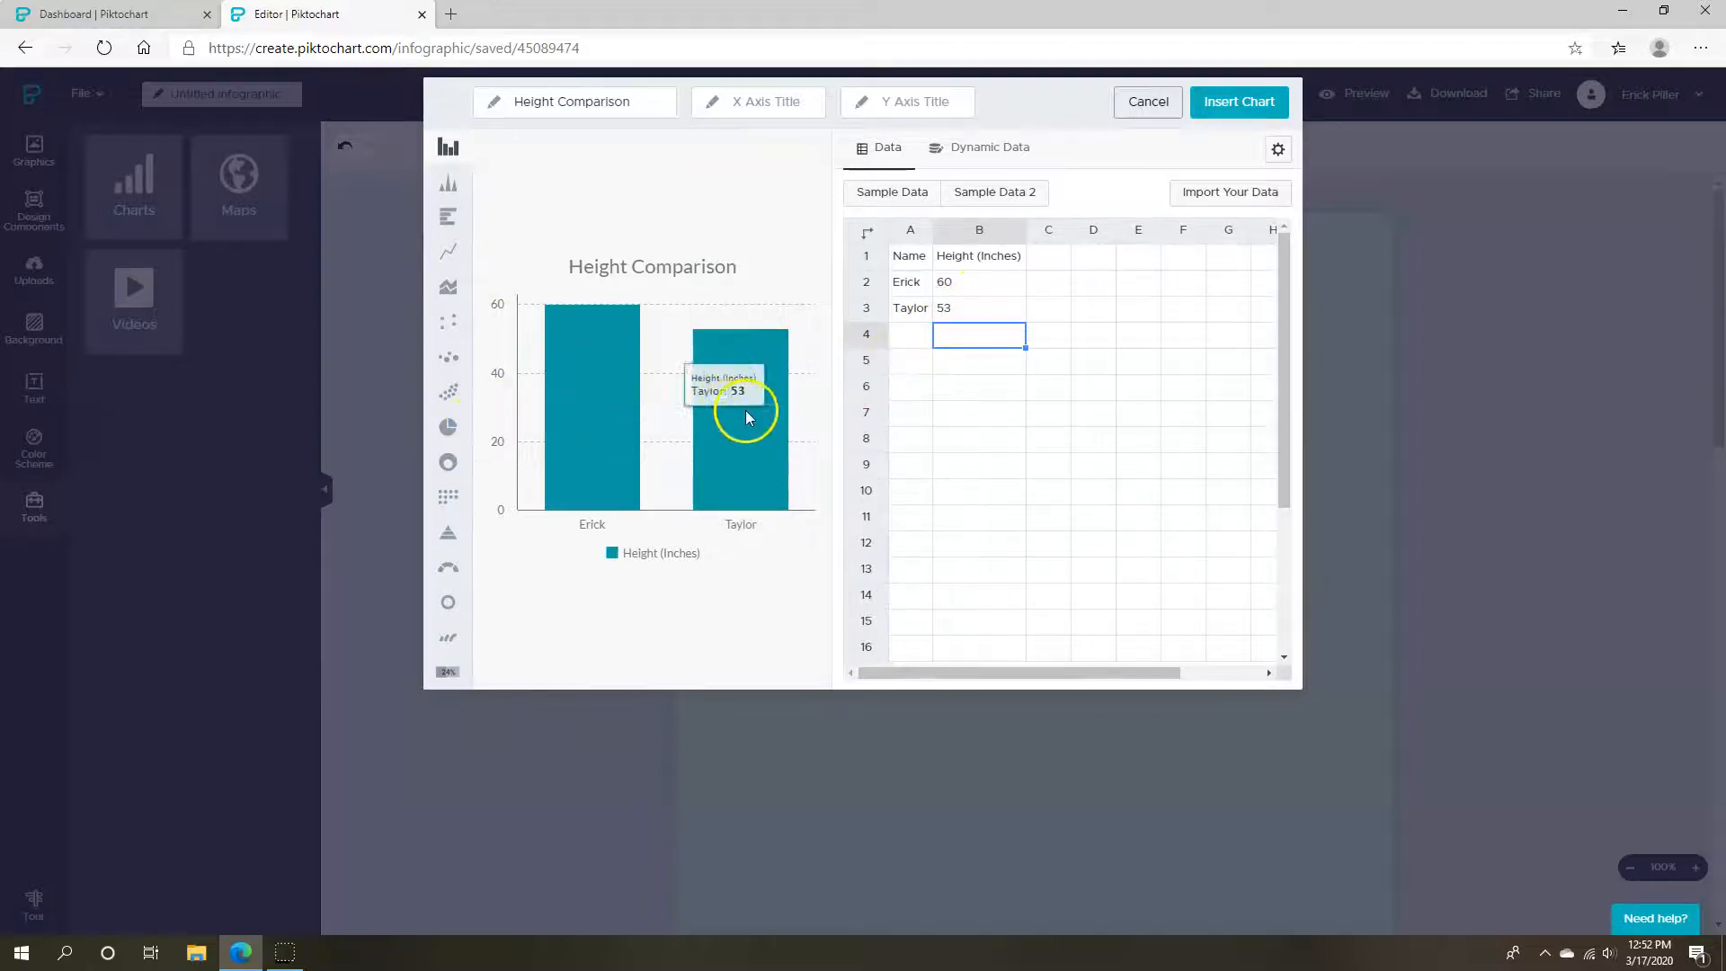
click(450, 256)
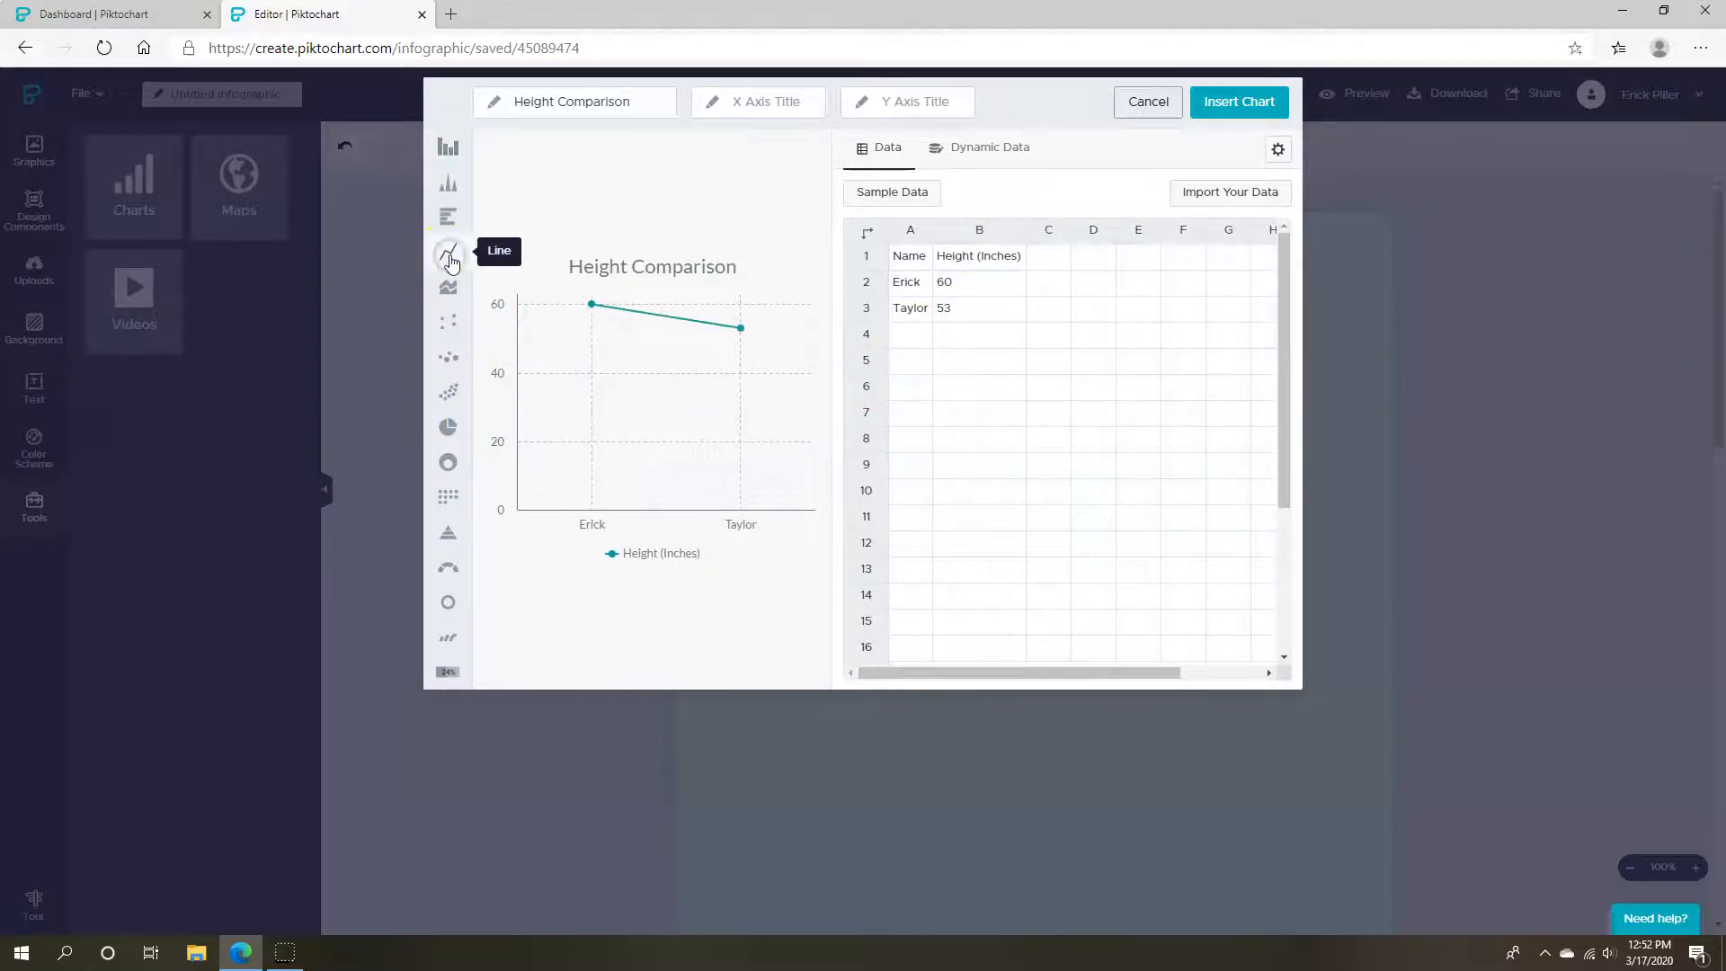
click(444, 423)
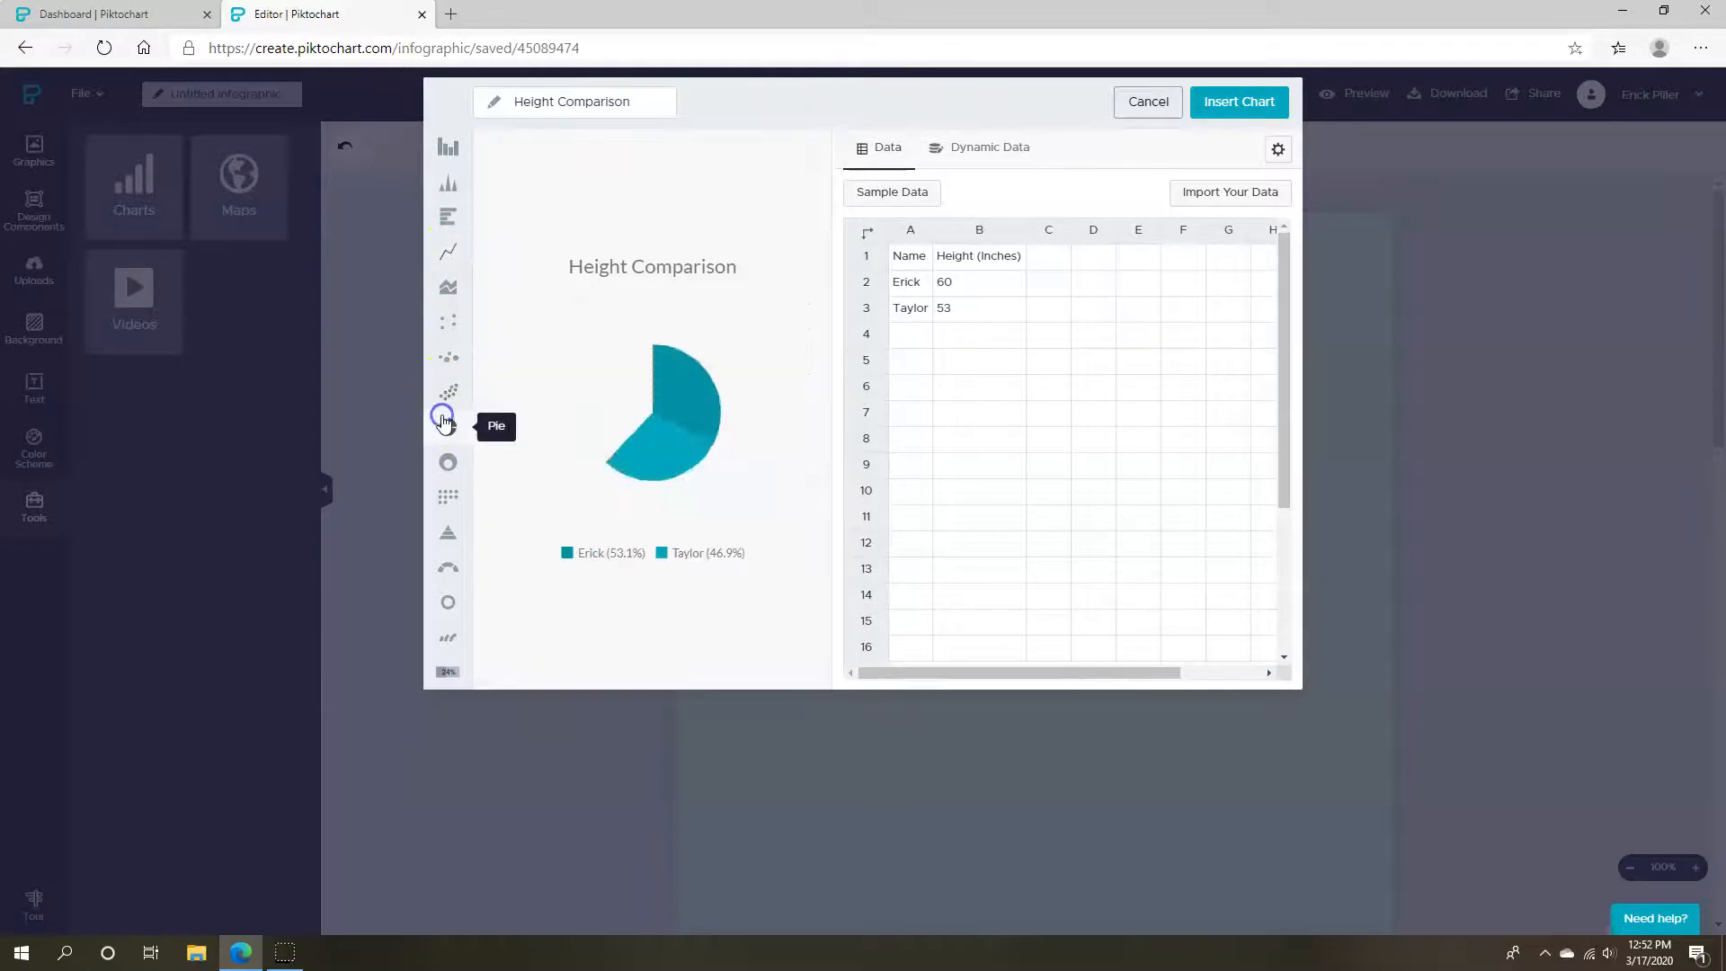
click(451, 462)
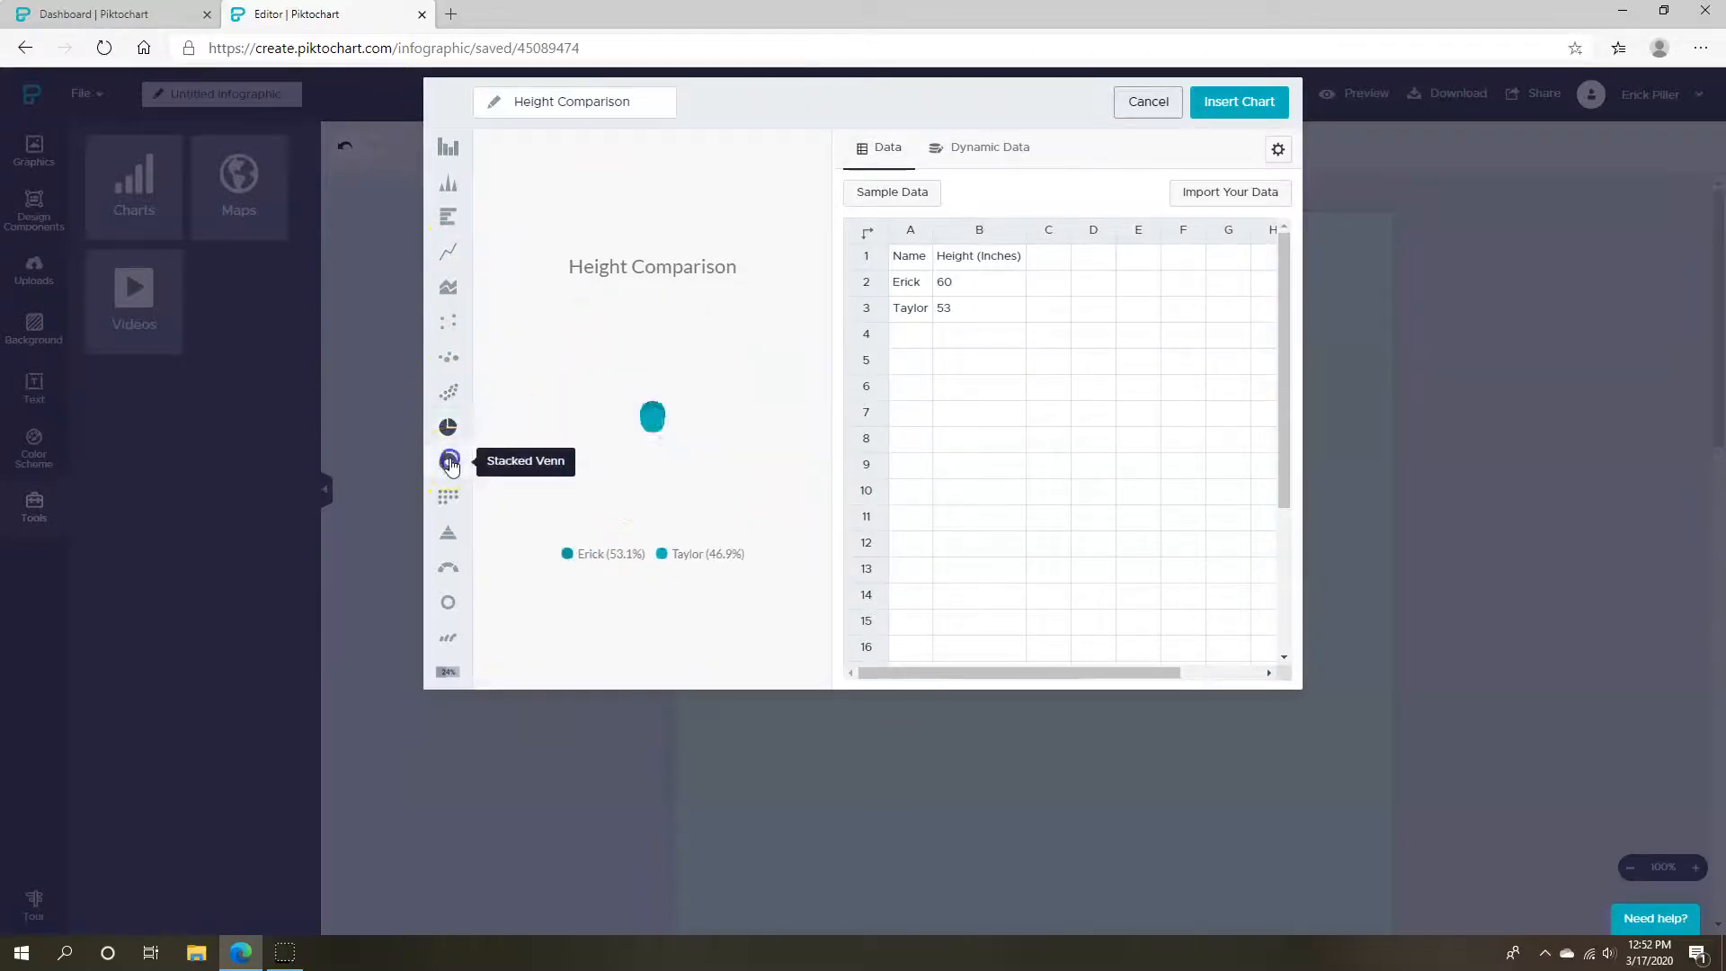
click(448, 497)
click(448, 538)
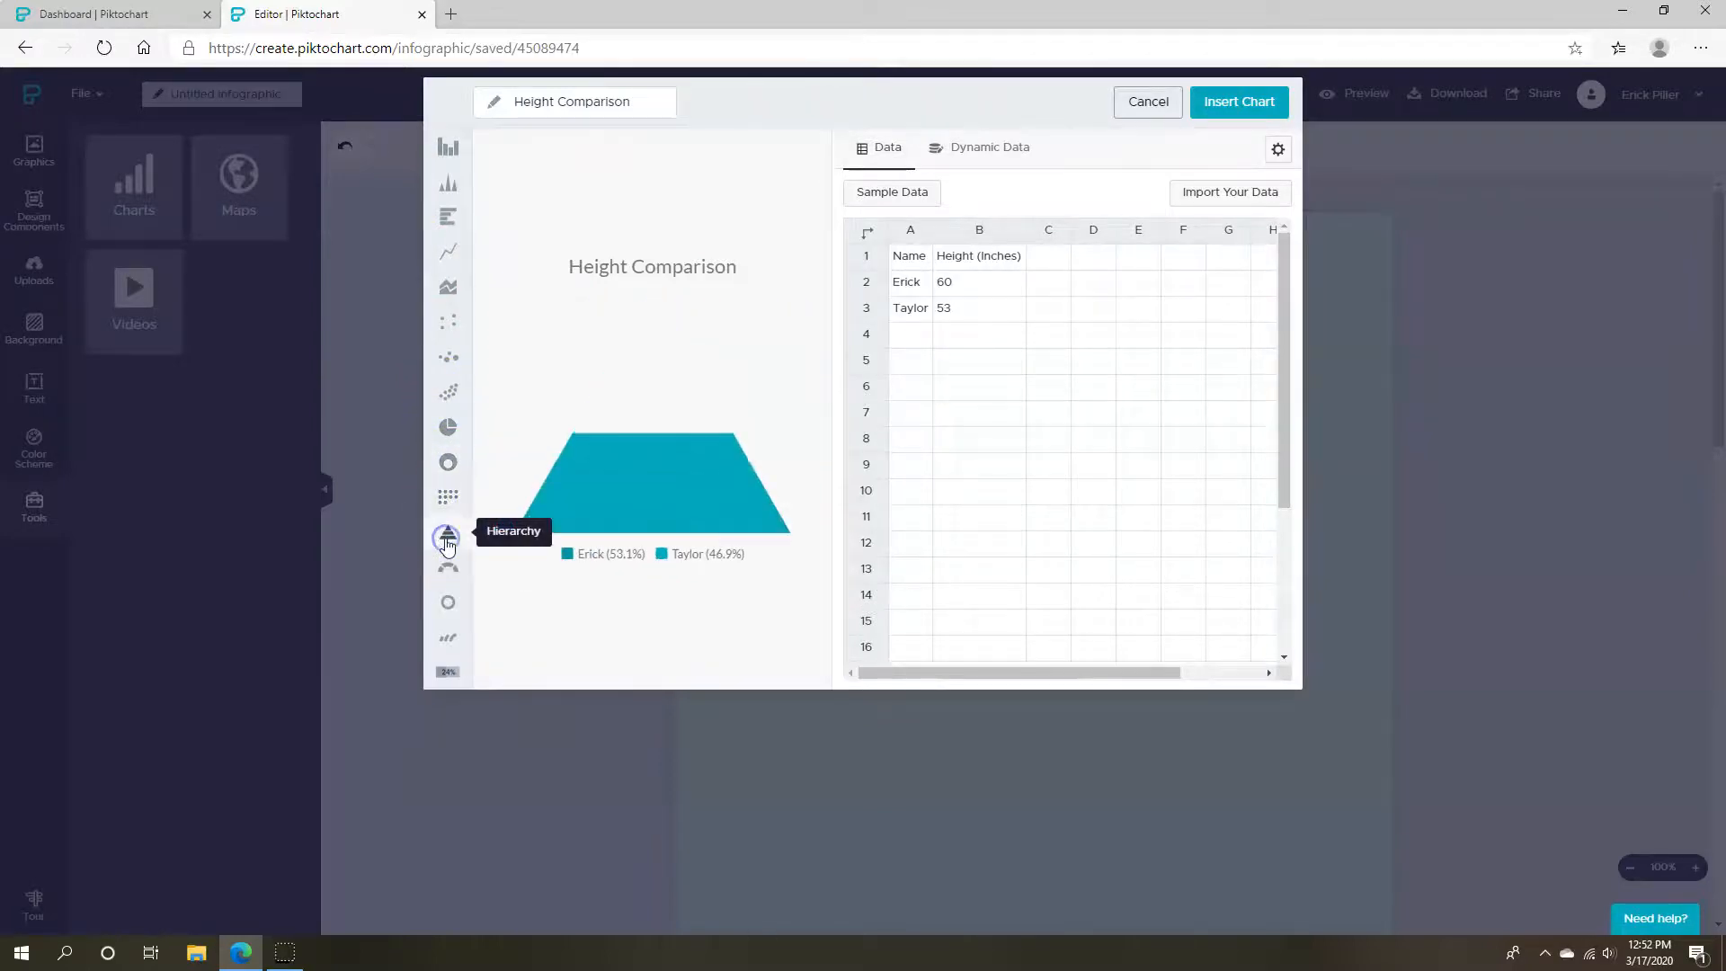
click(447, 583)
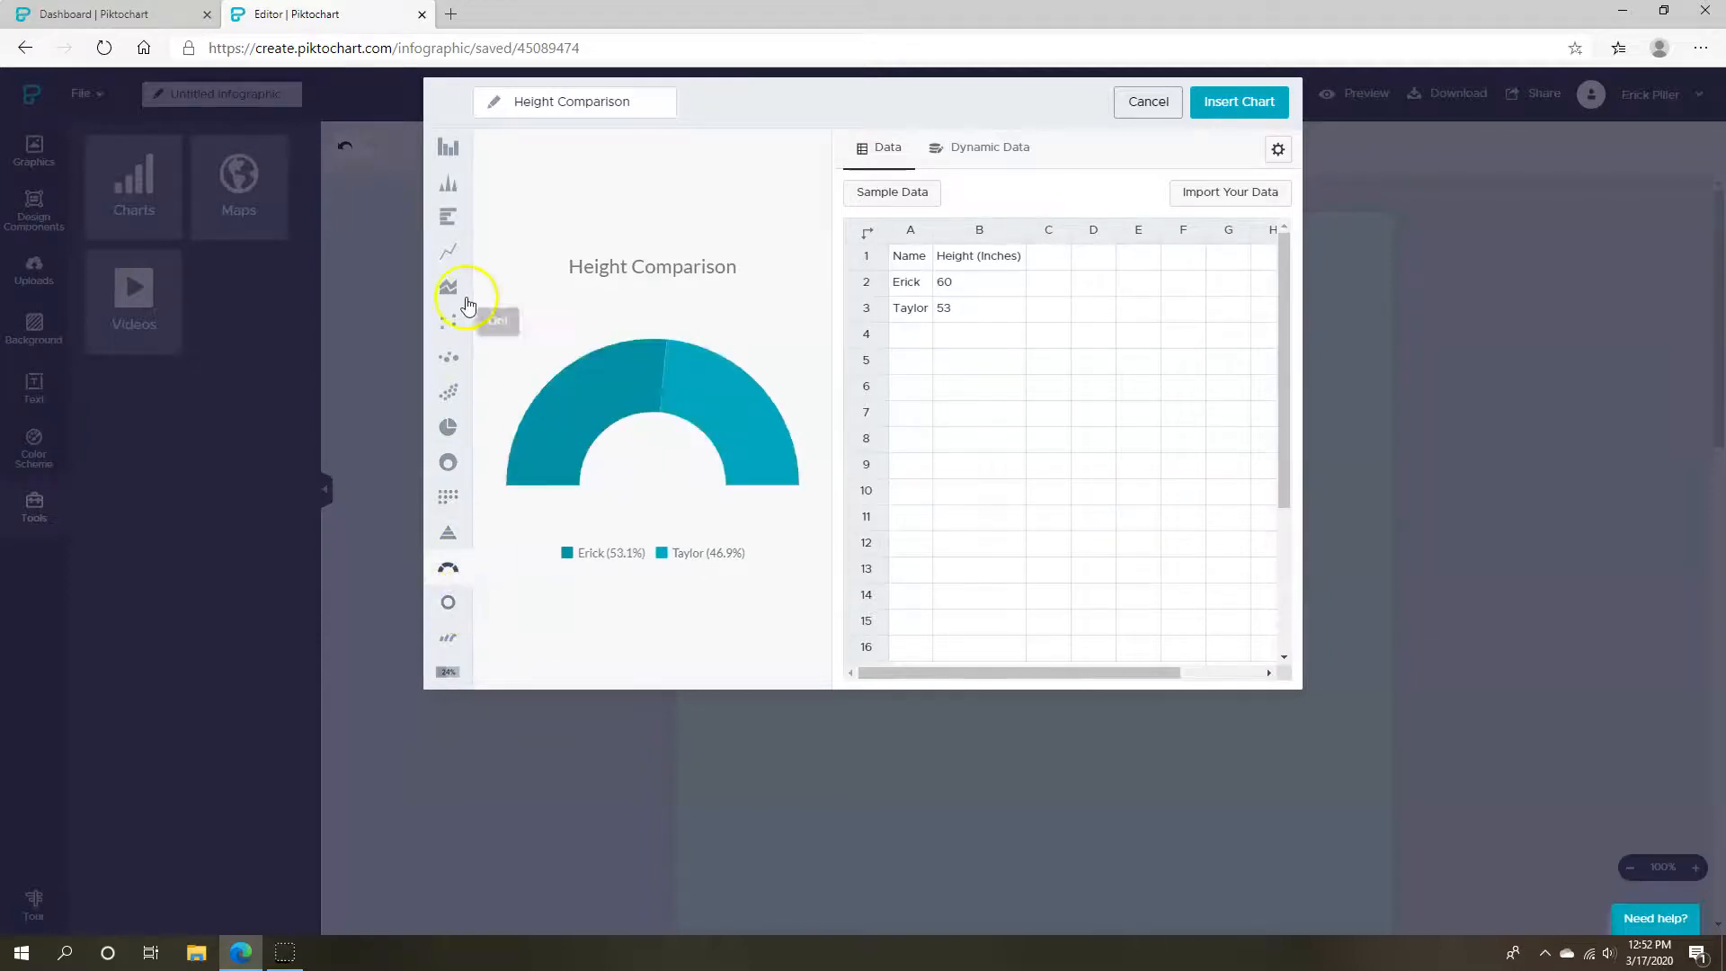
click(453, 162)
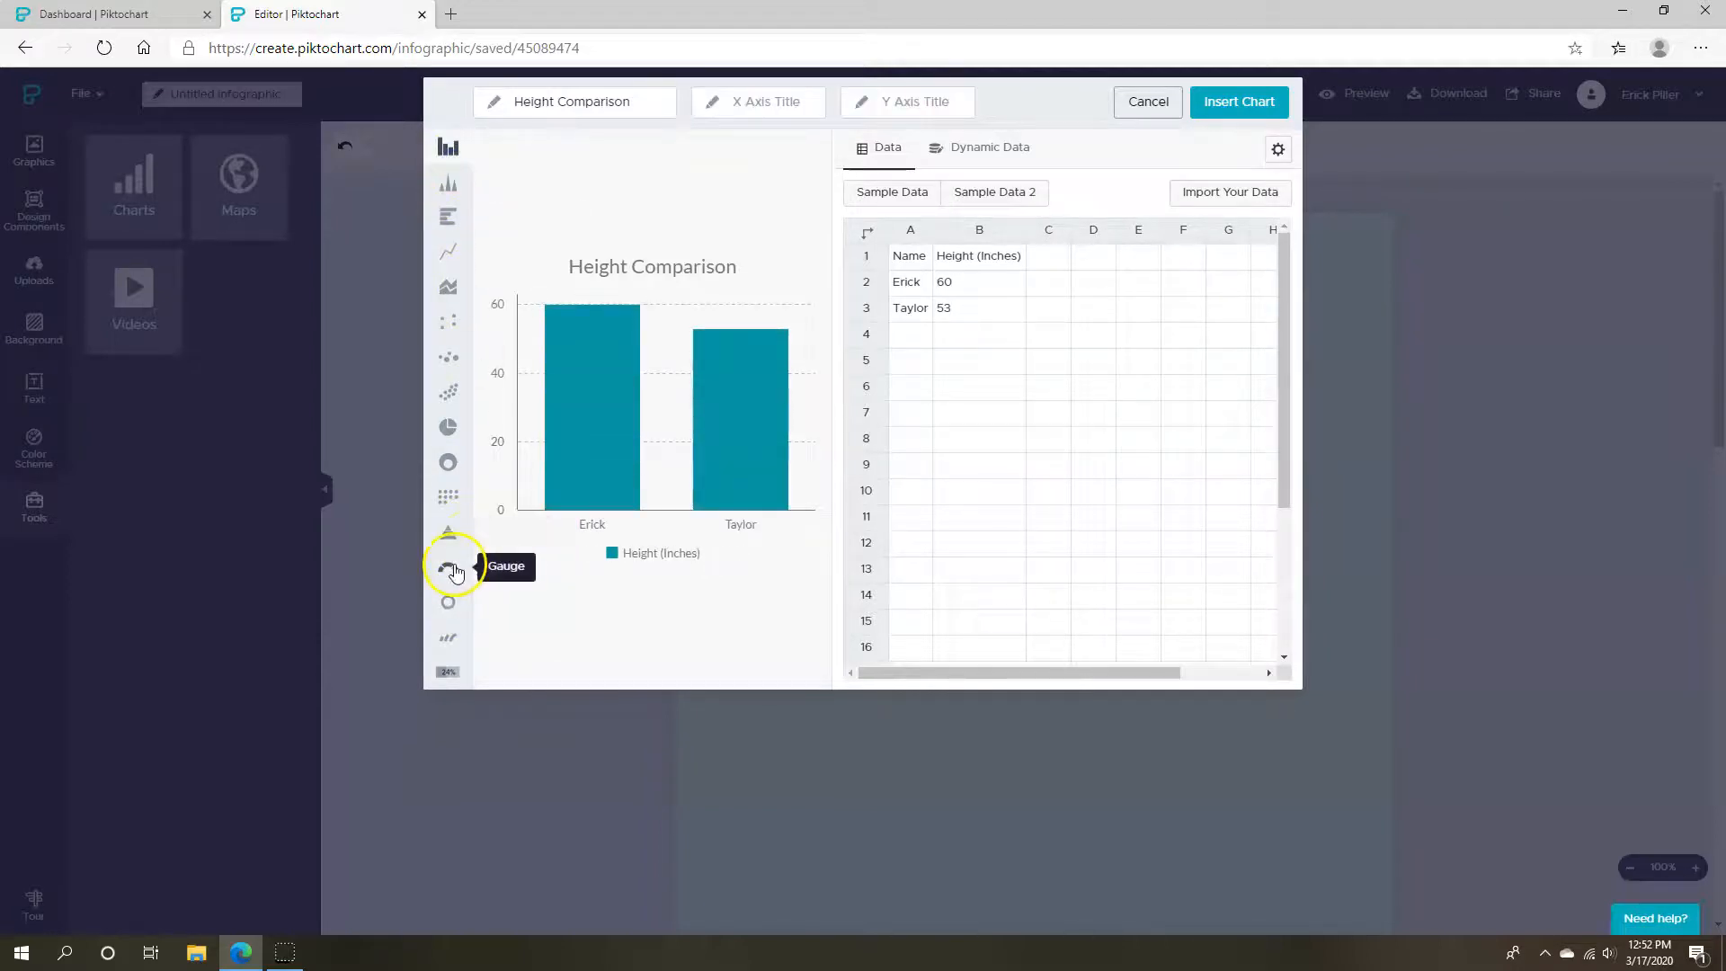
click(447, 603)
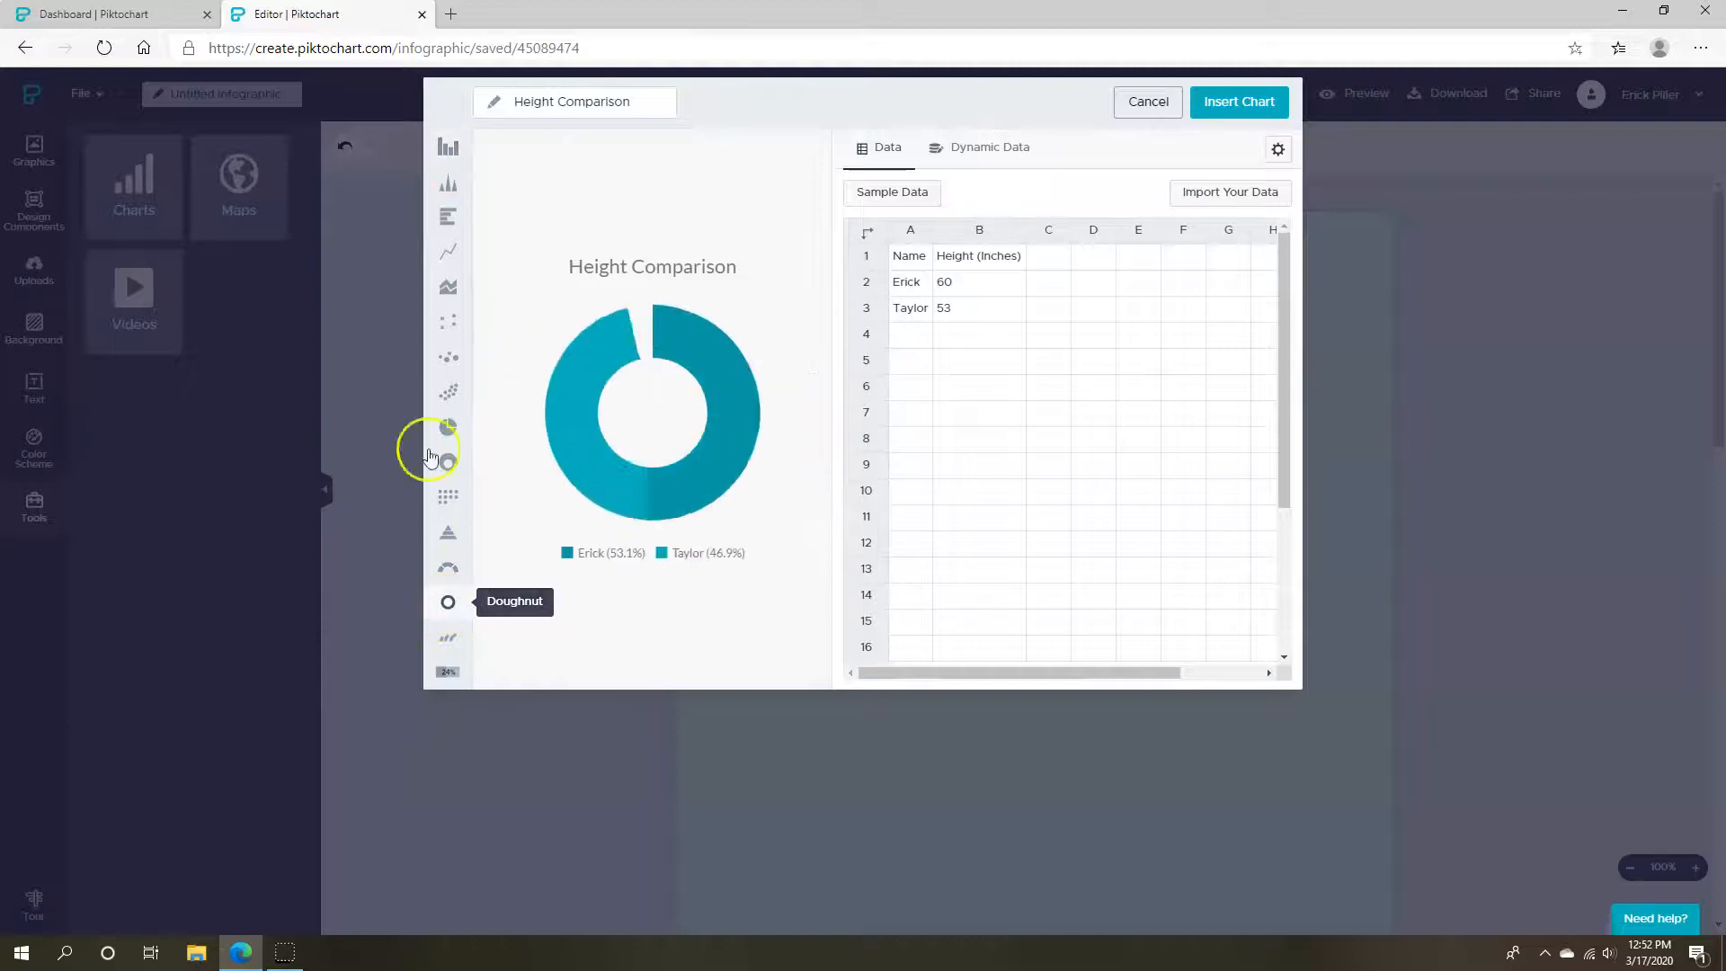
click(441, 154)
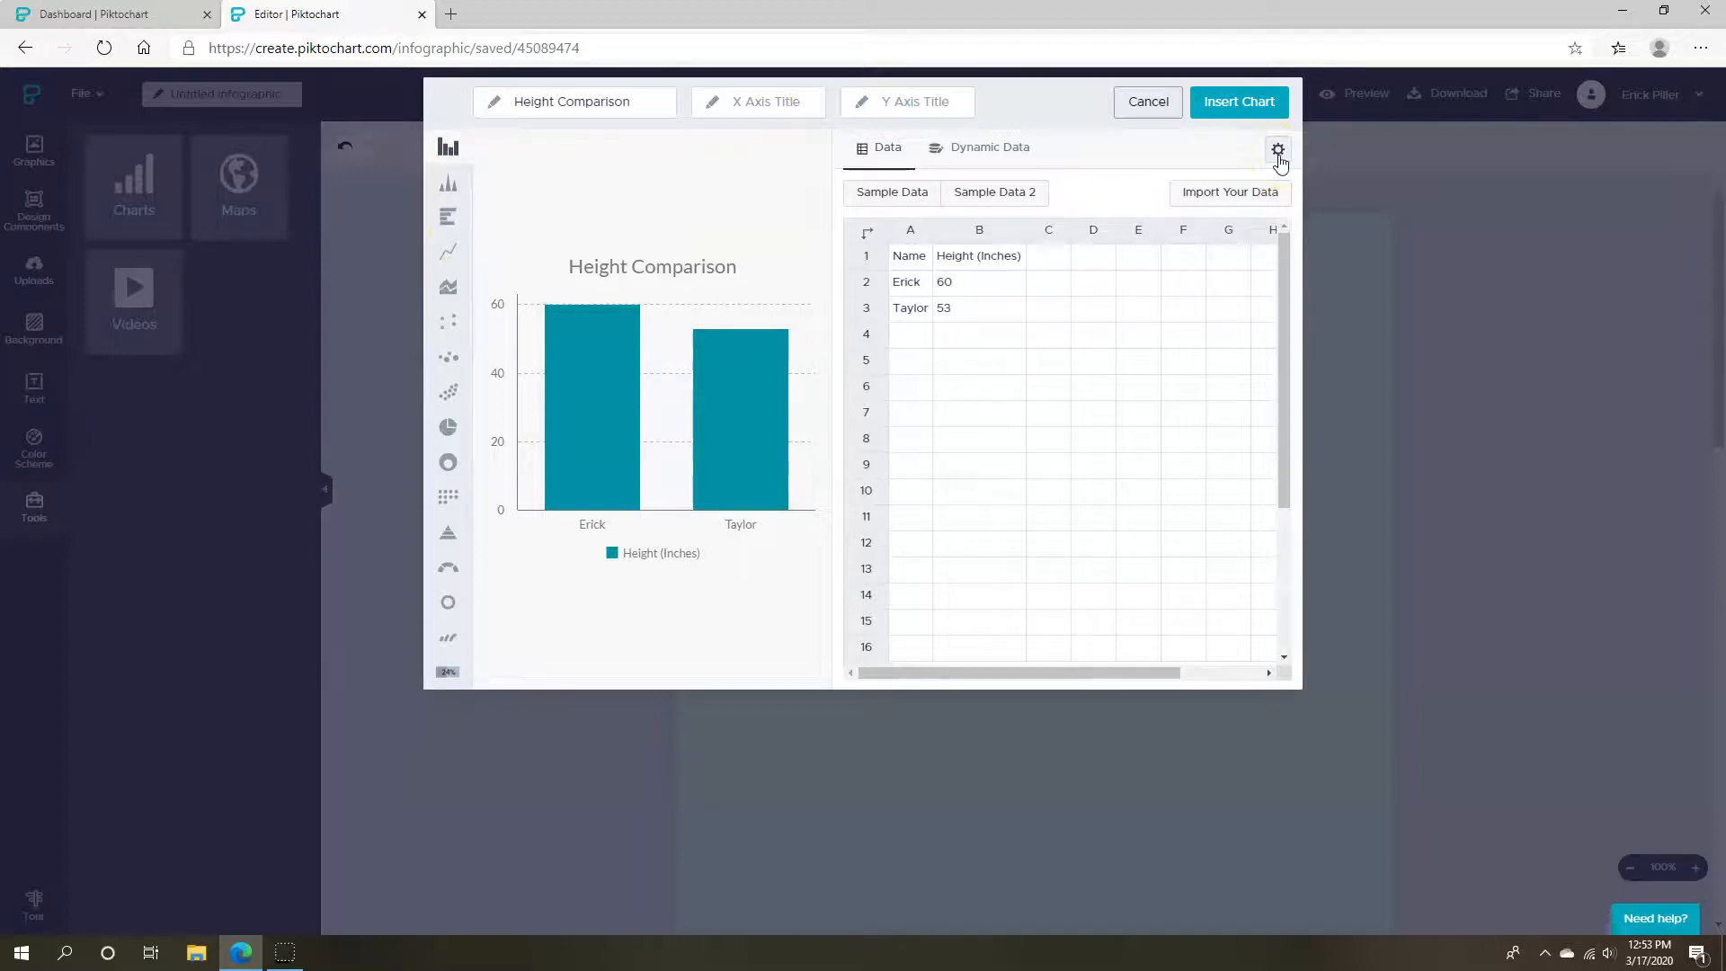
Recolour the bars mint green, leave data labels off, and insert the Height Comparison chart
click(767, 110)
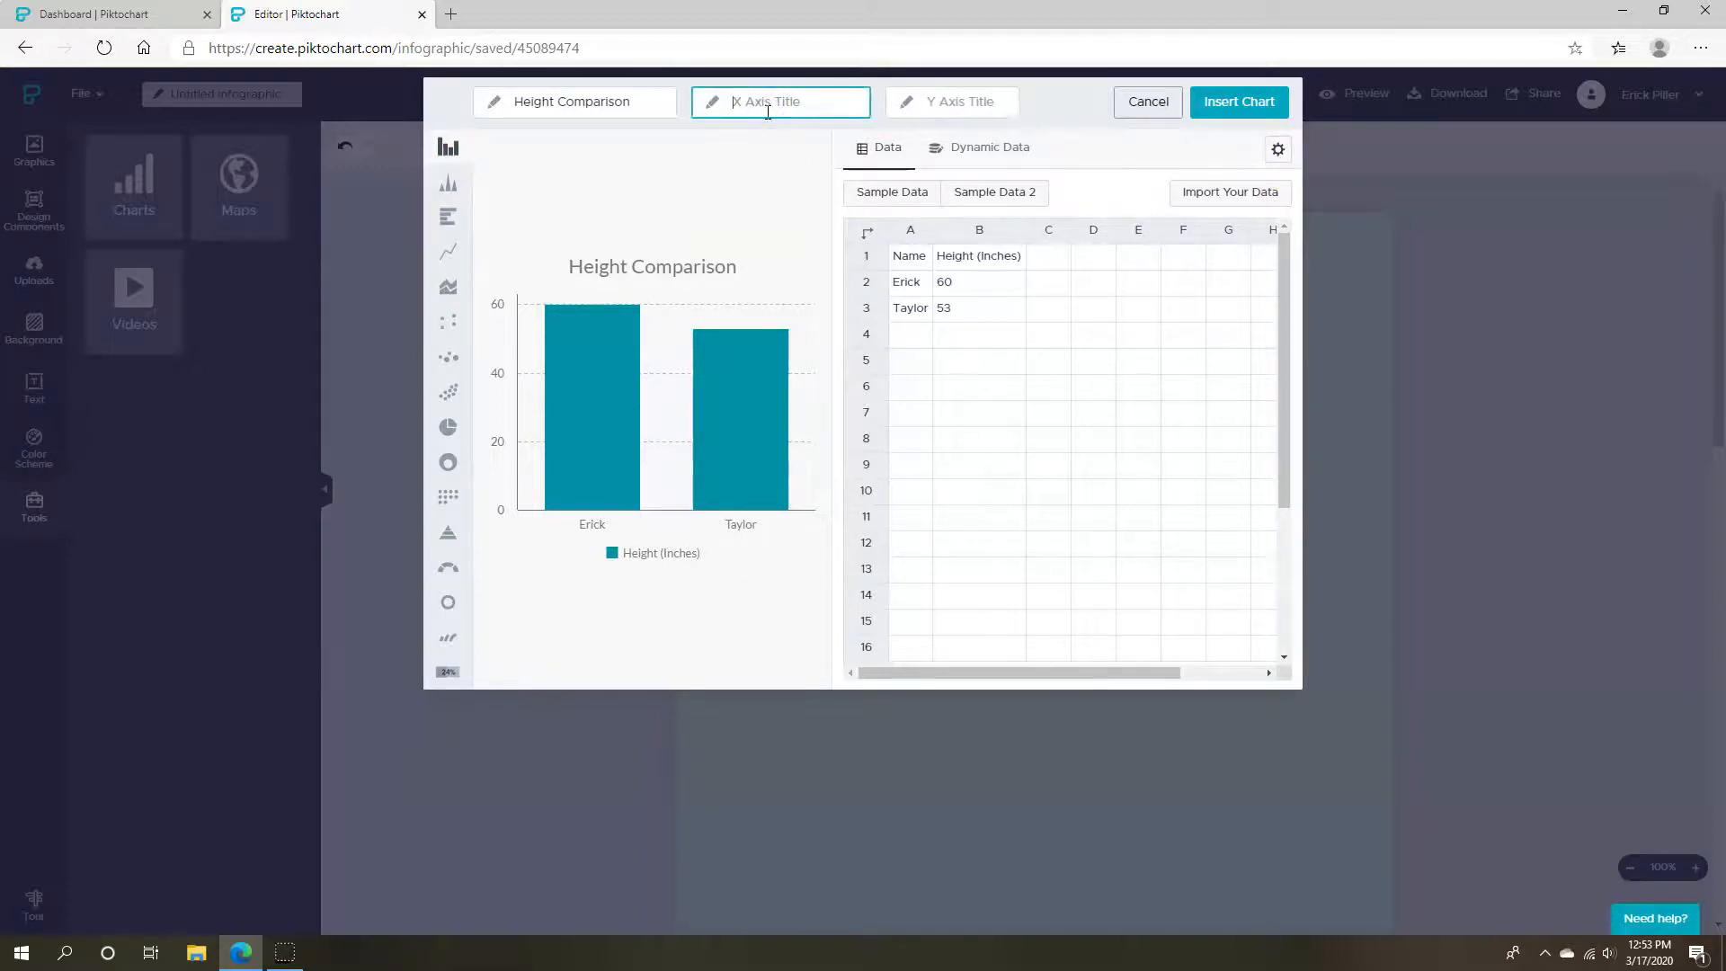
click(1277, 149)
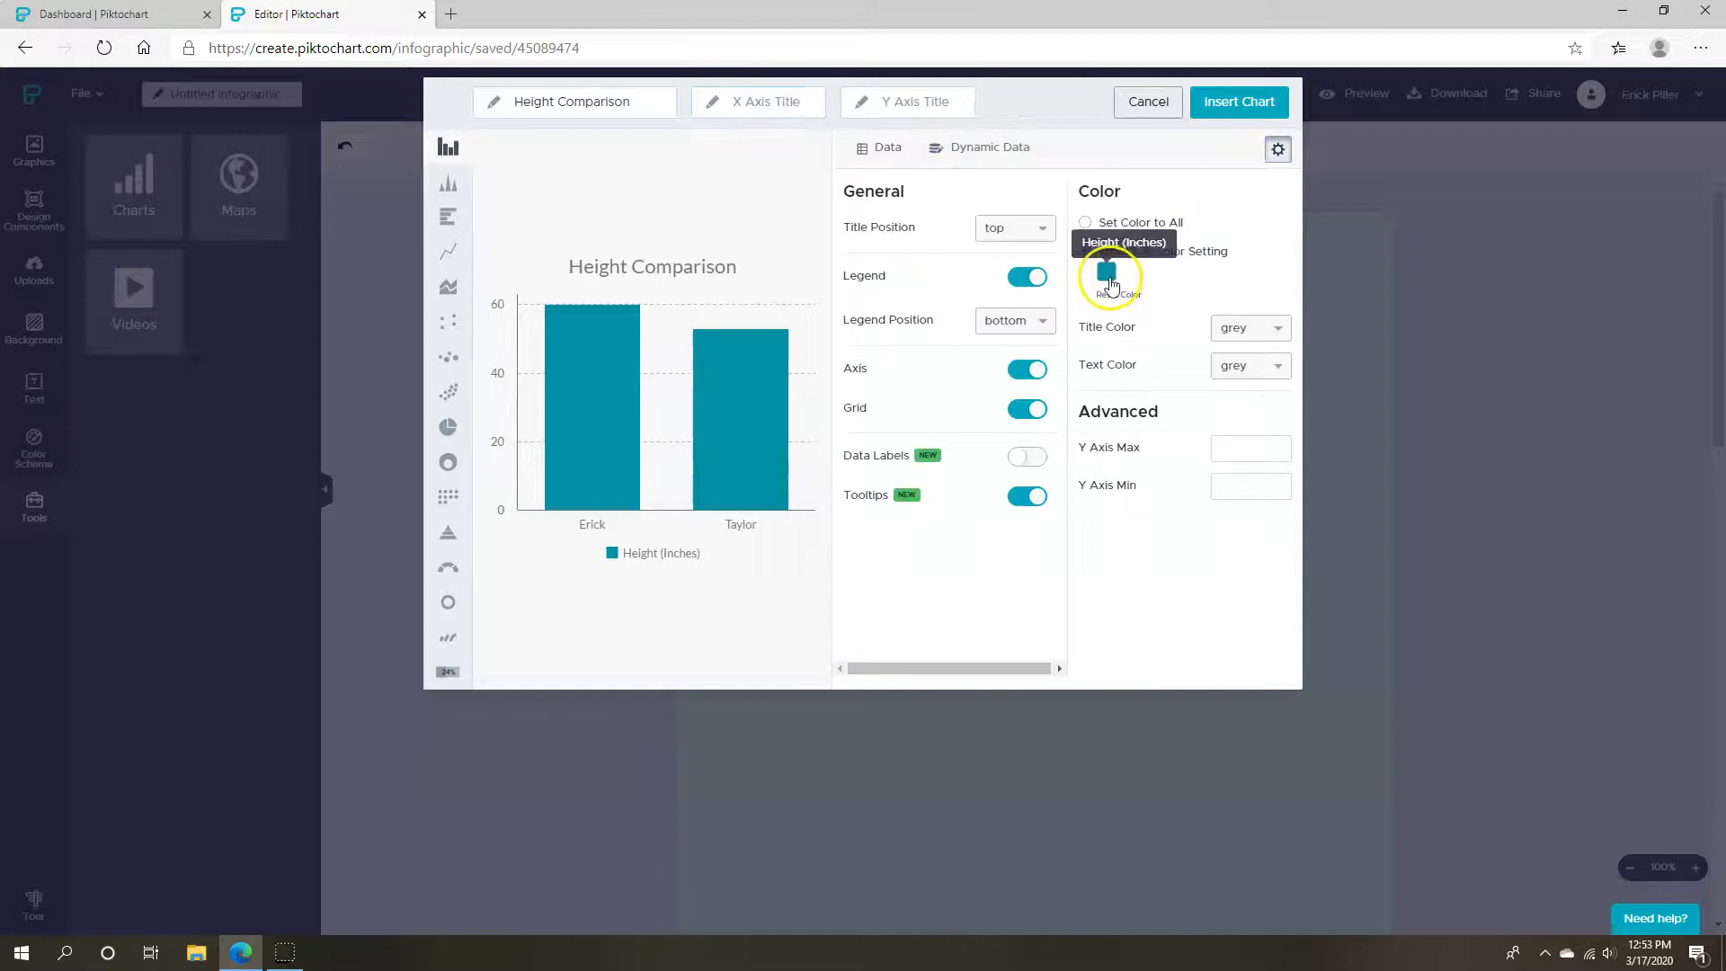
click(1109, 280)
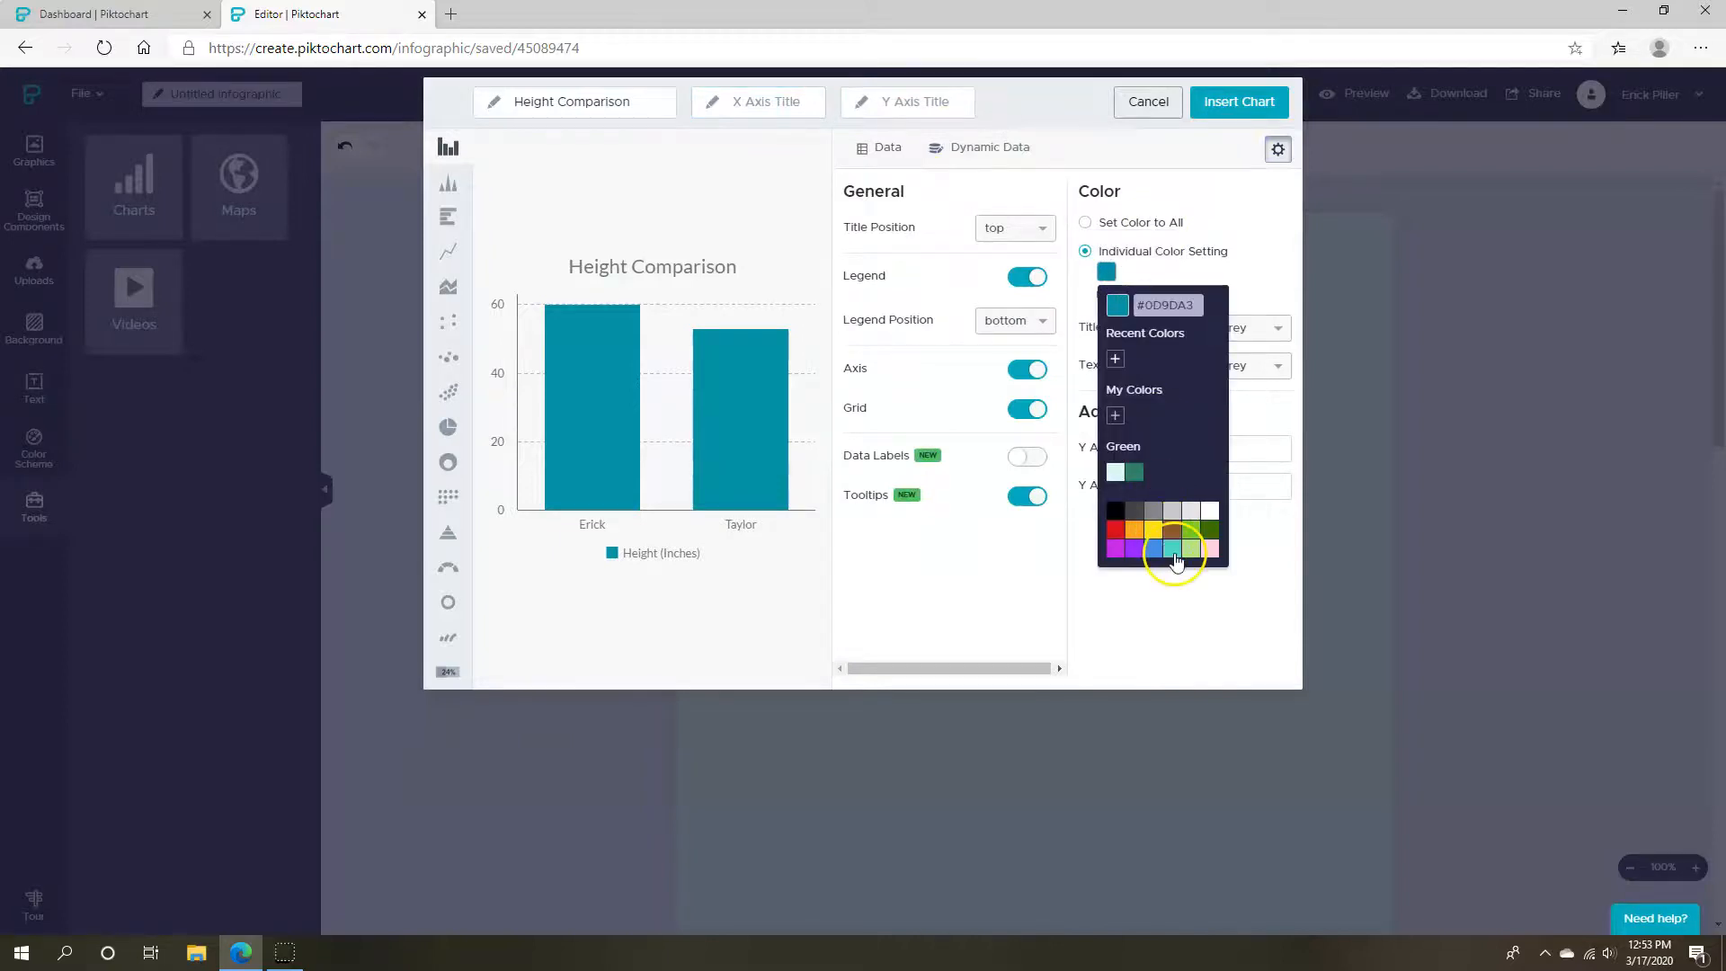
click(1173, 549)
click(1067, 570)
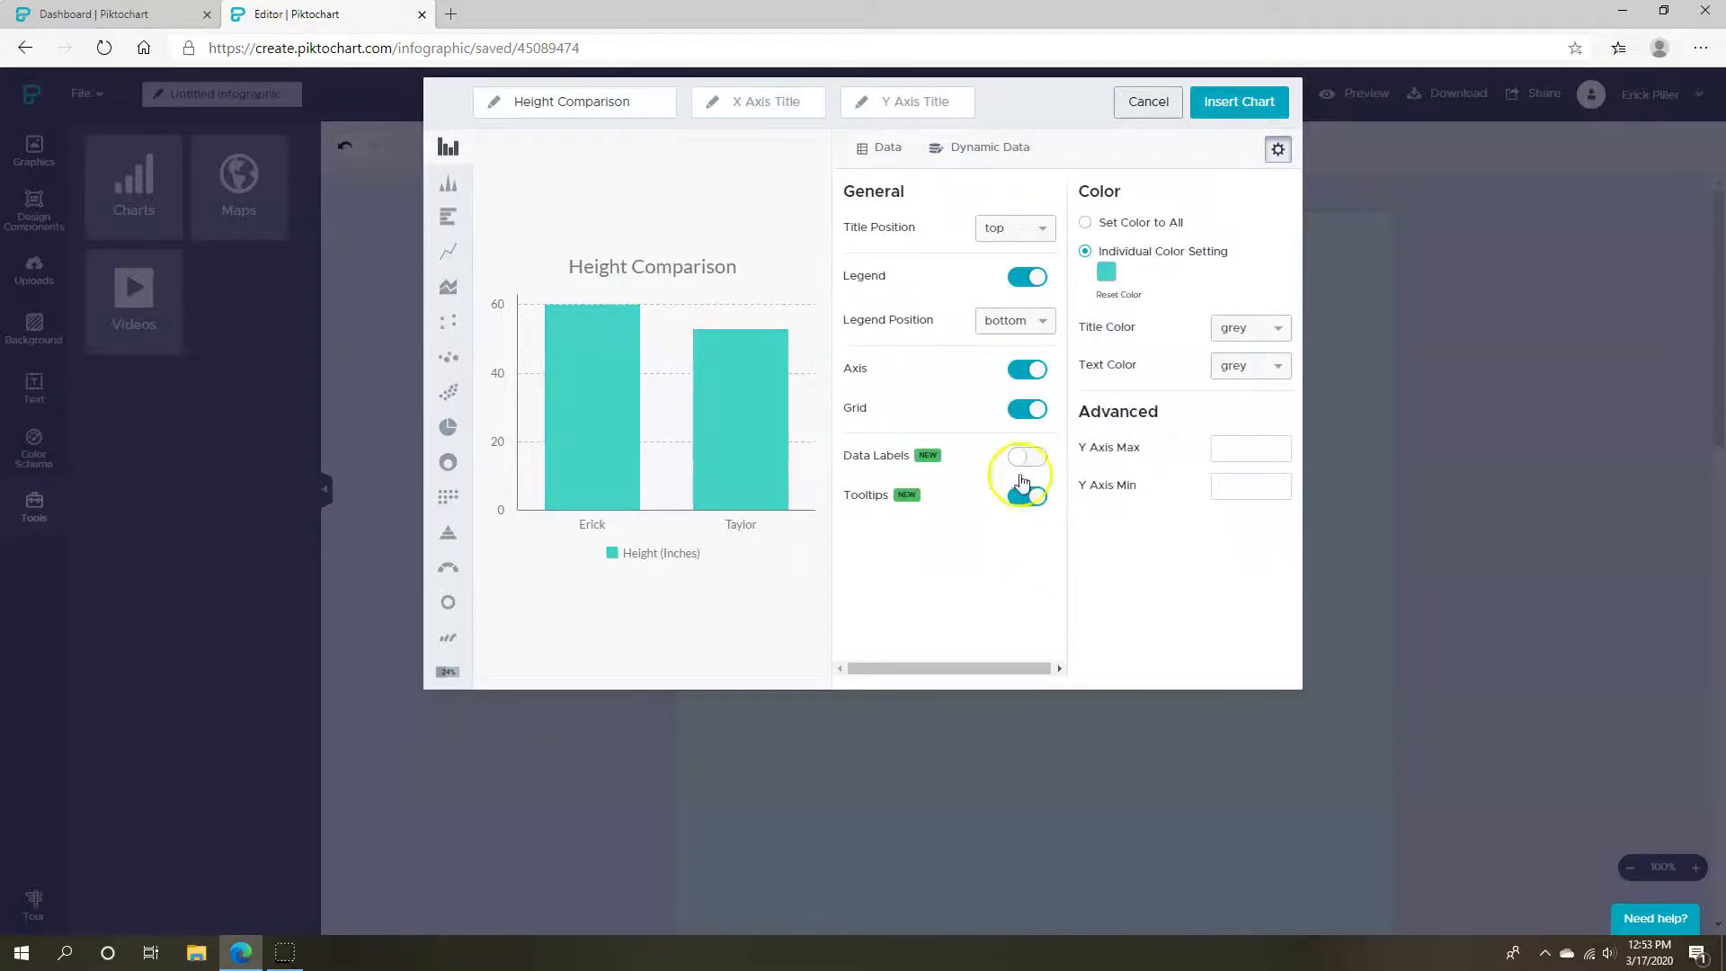
click(1040, 459)
click(1033, 456)
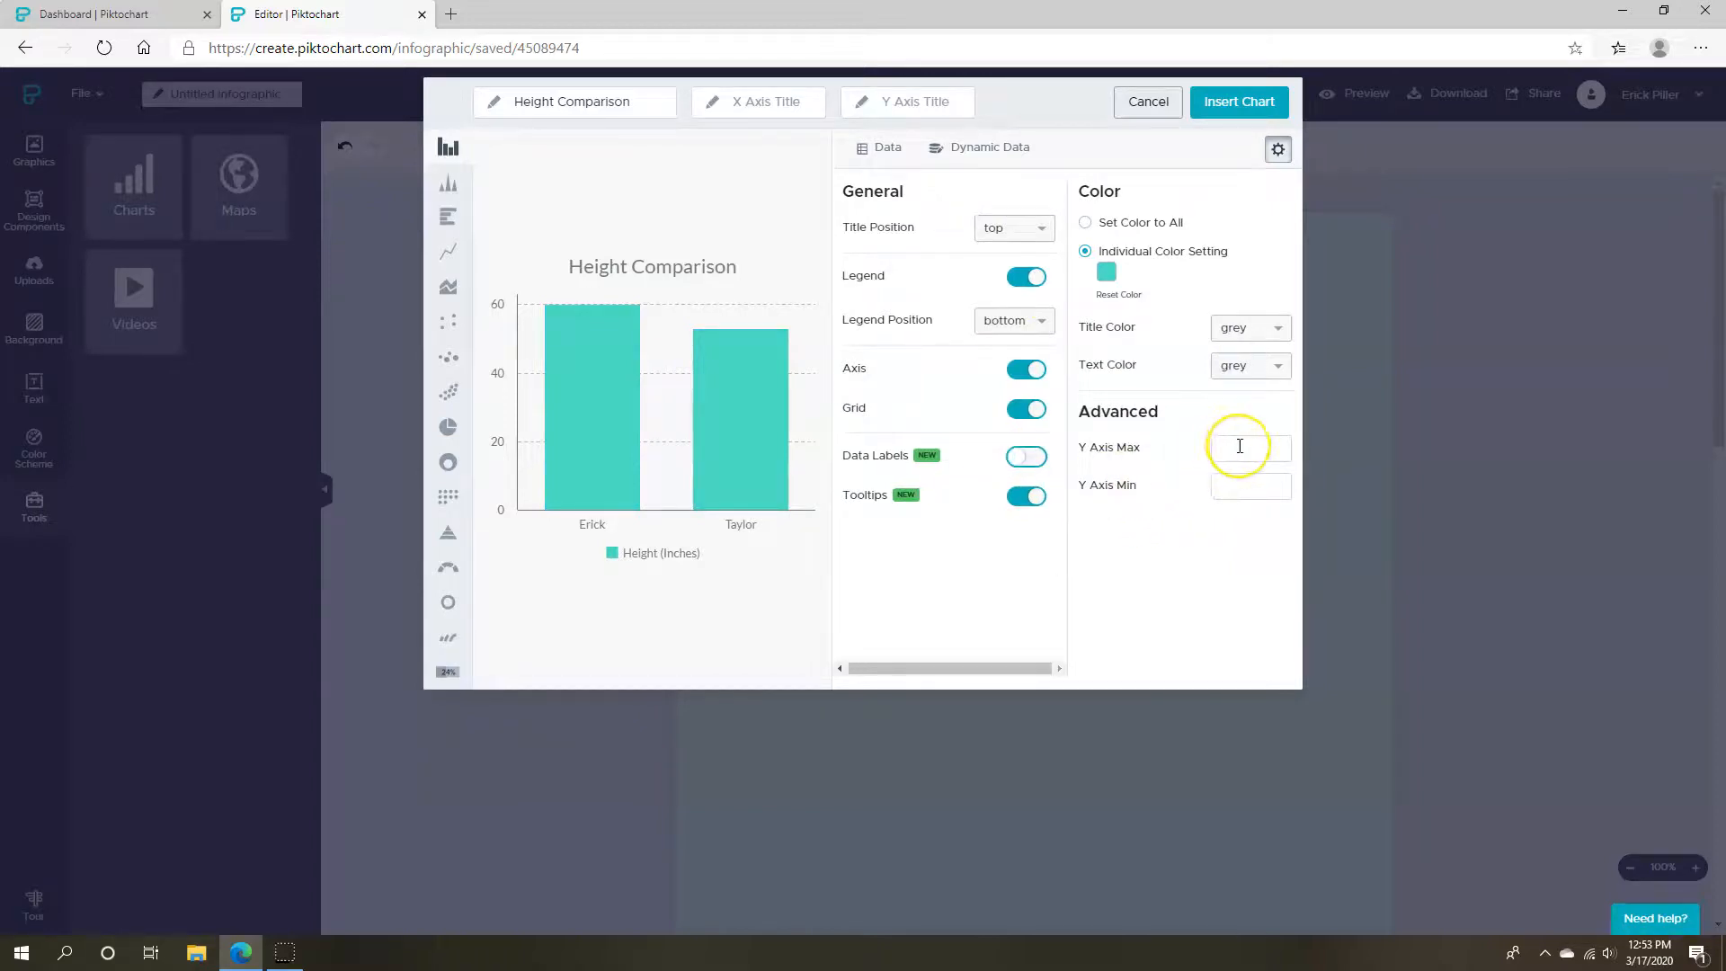
click(1228, 103)
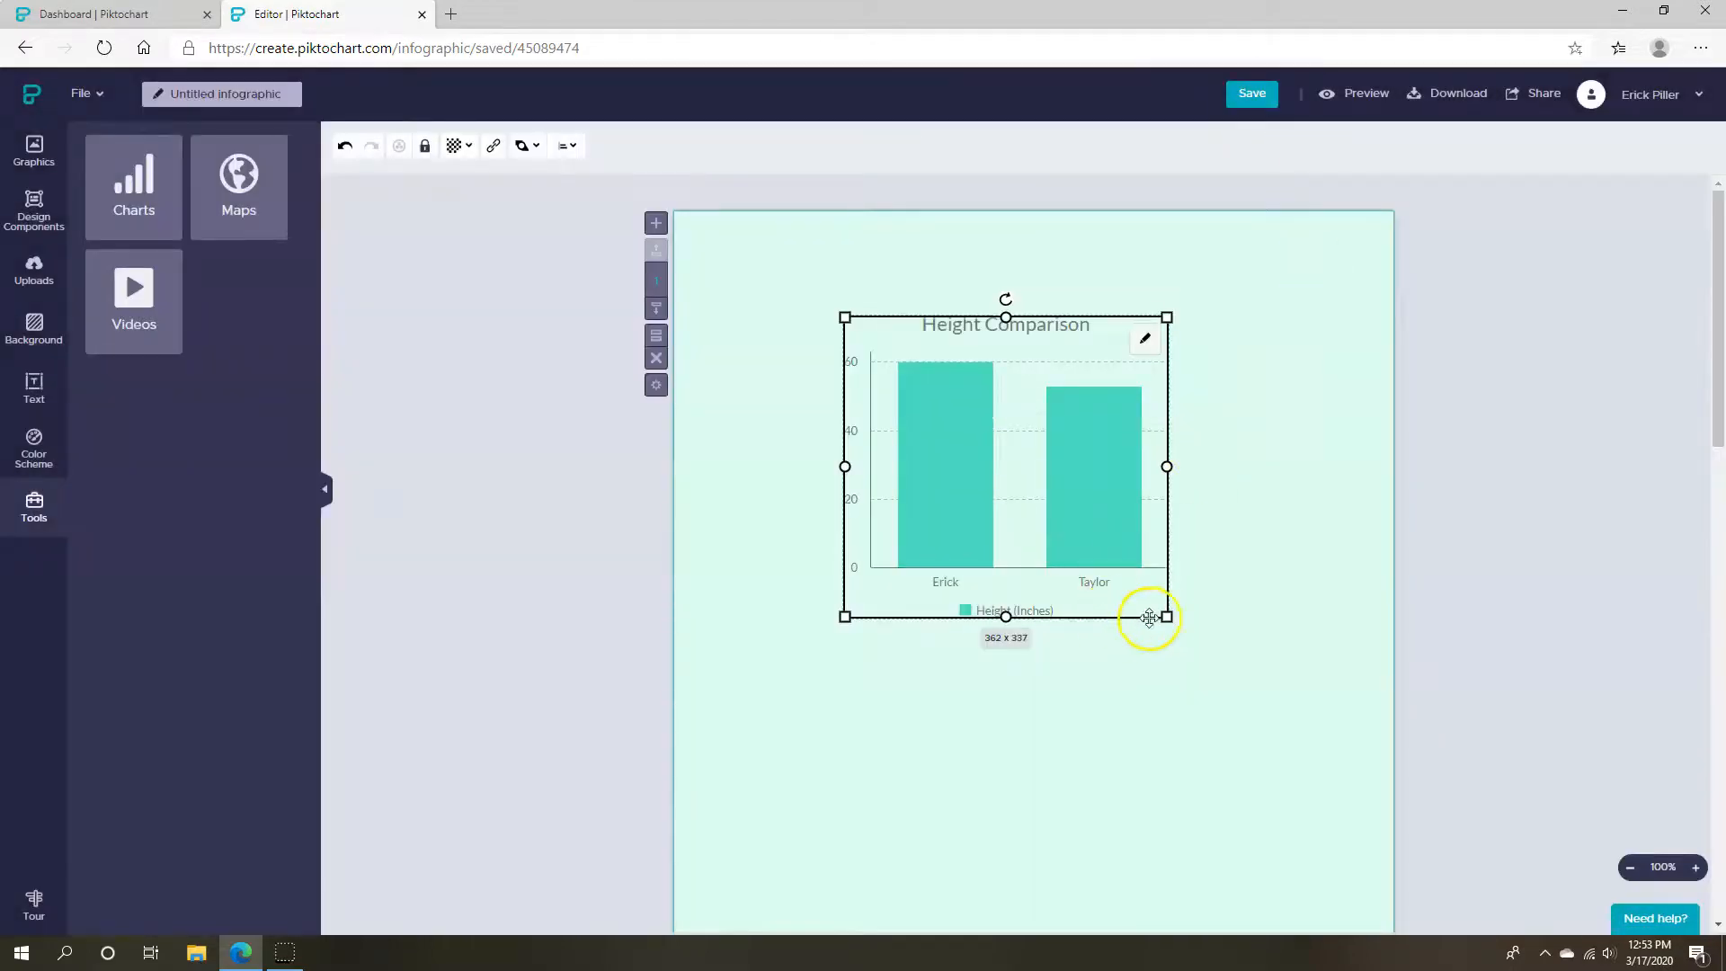
Resize the chart to about 498 by 454 and preview the world map without inserting it
drag(1167, 617, 1070, 622)
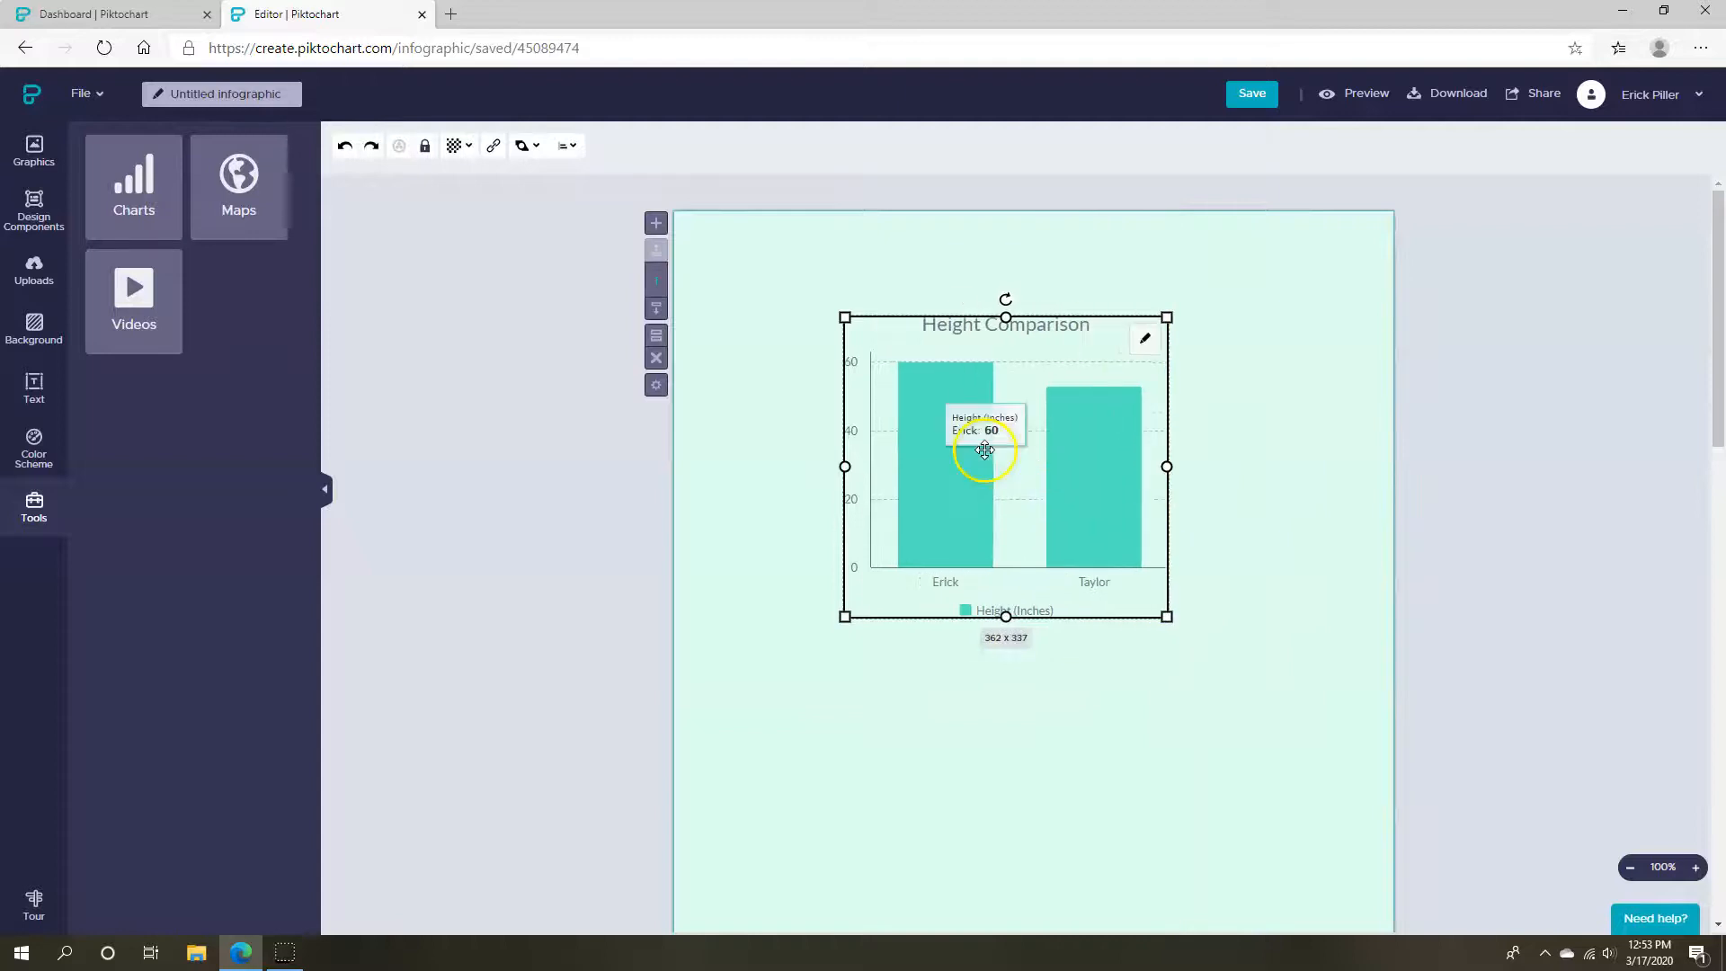
click(1526, 512)
click(238, 184)
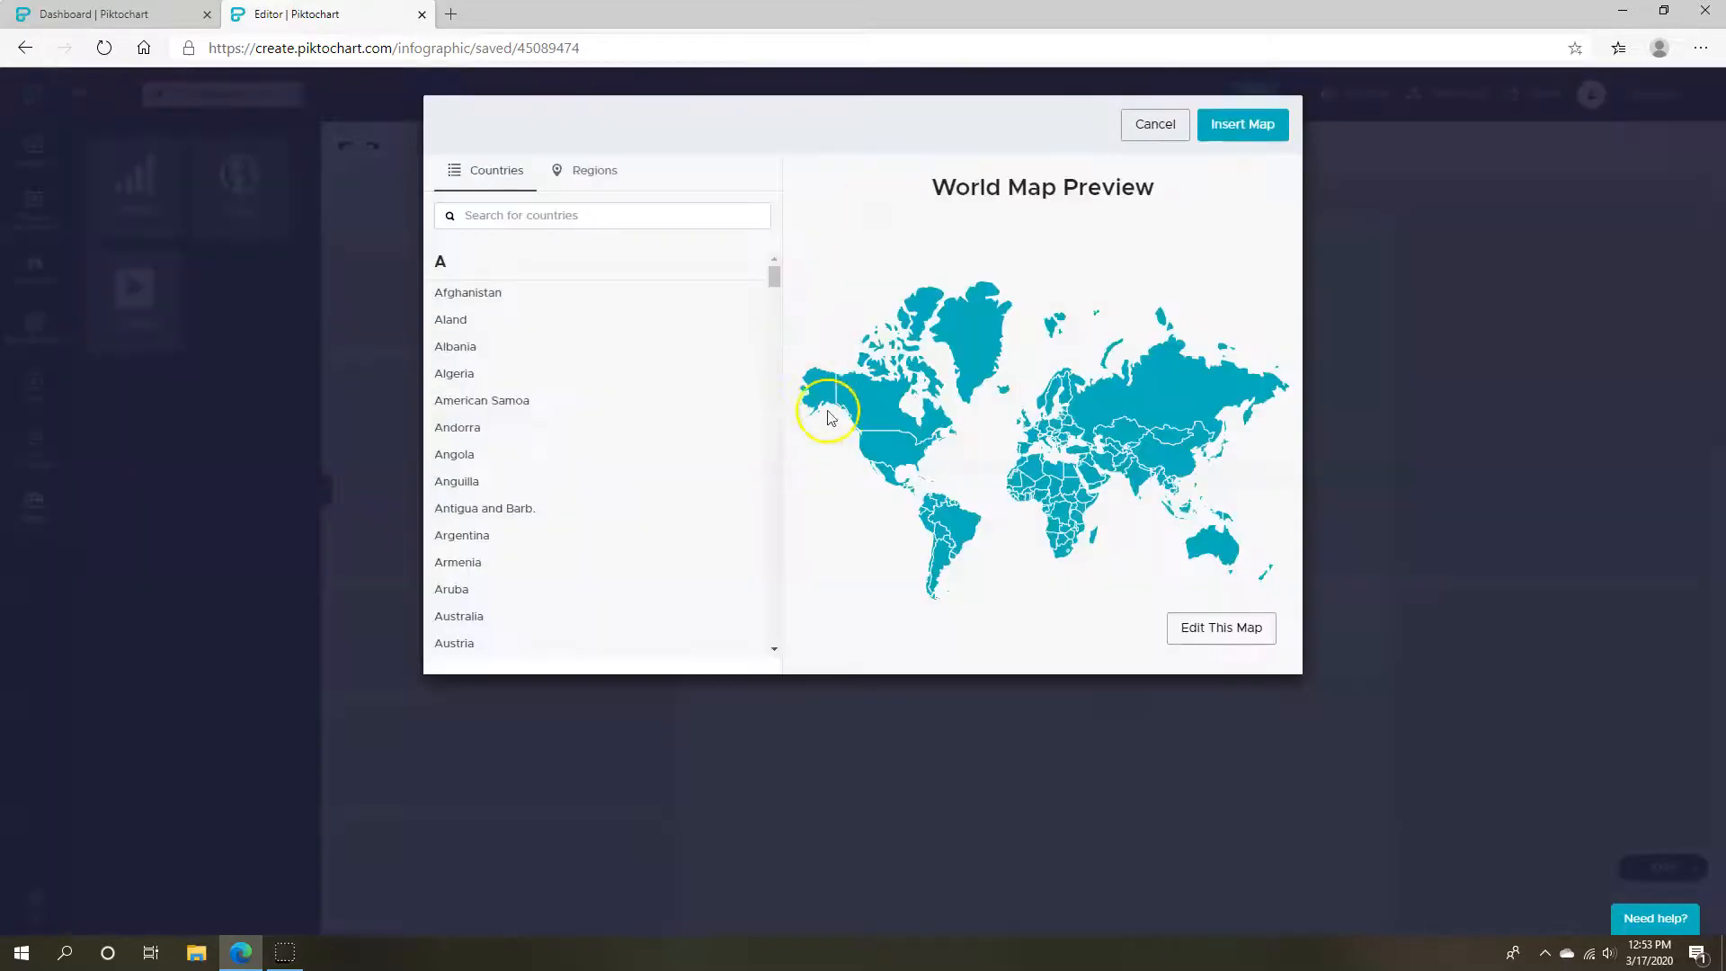
click(1155, 125)
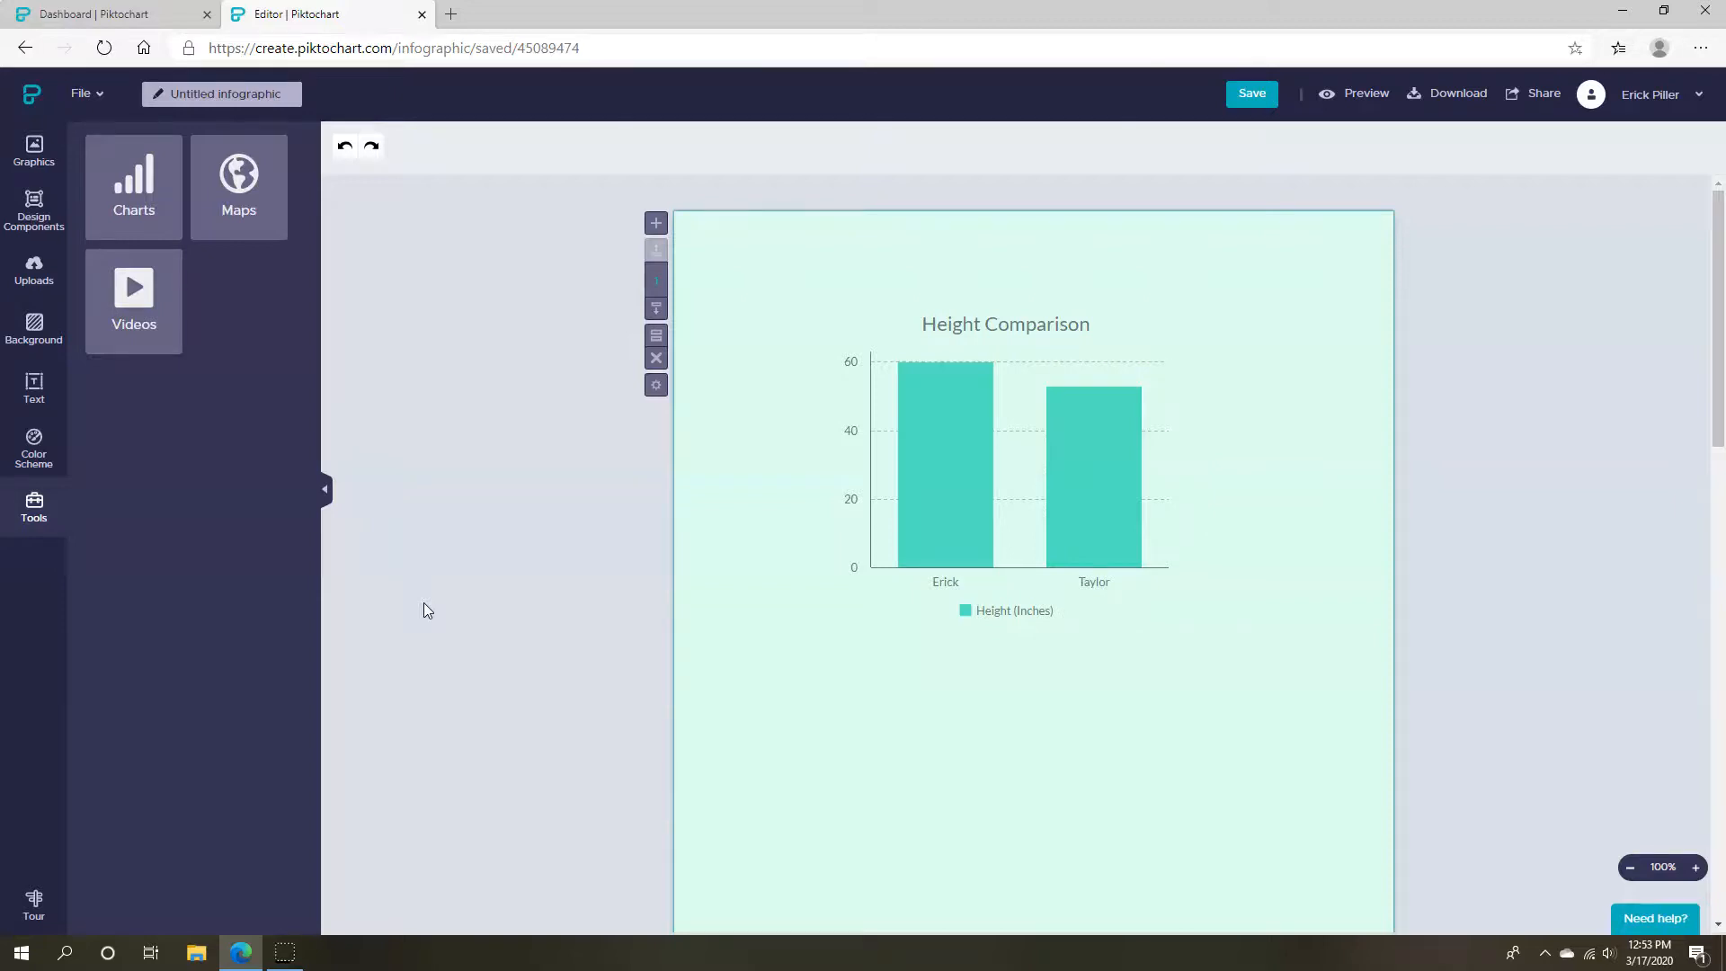
click(36, 154)
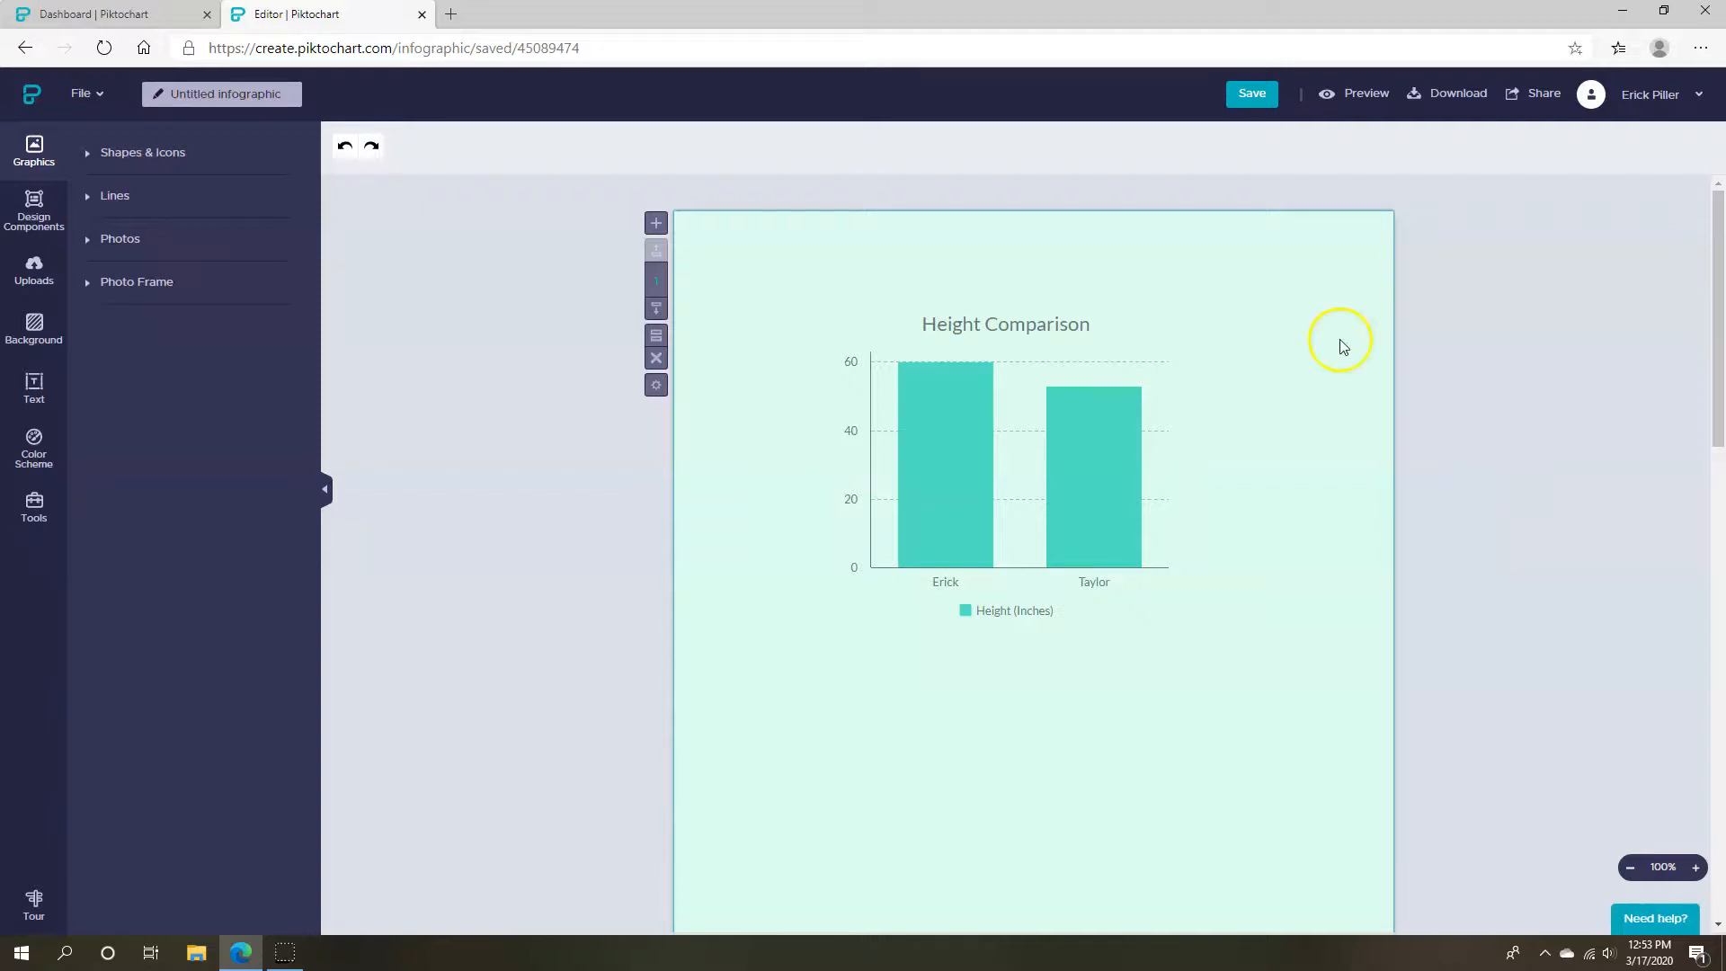
Rename the infographic to 'Test' and save it
click(233, 103)
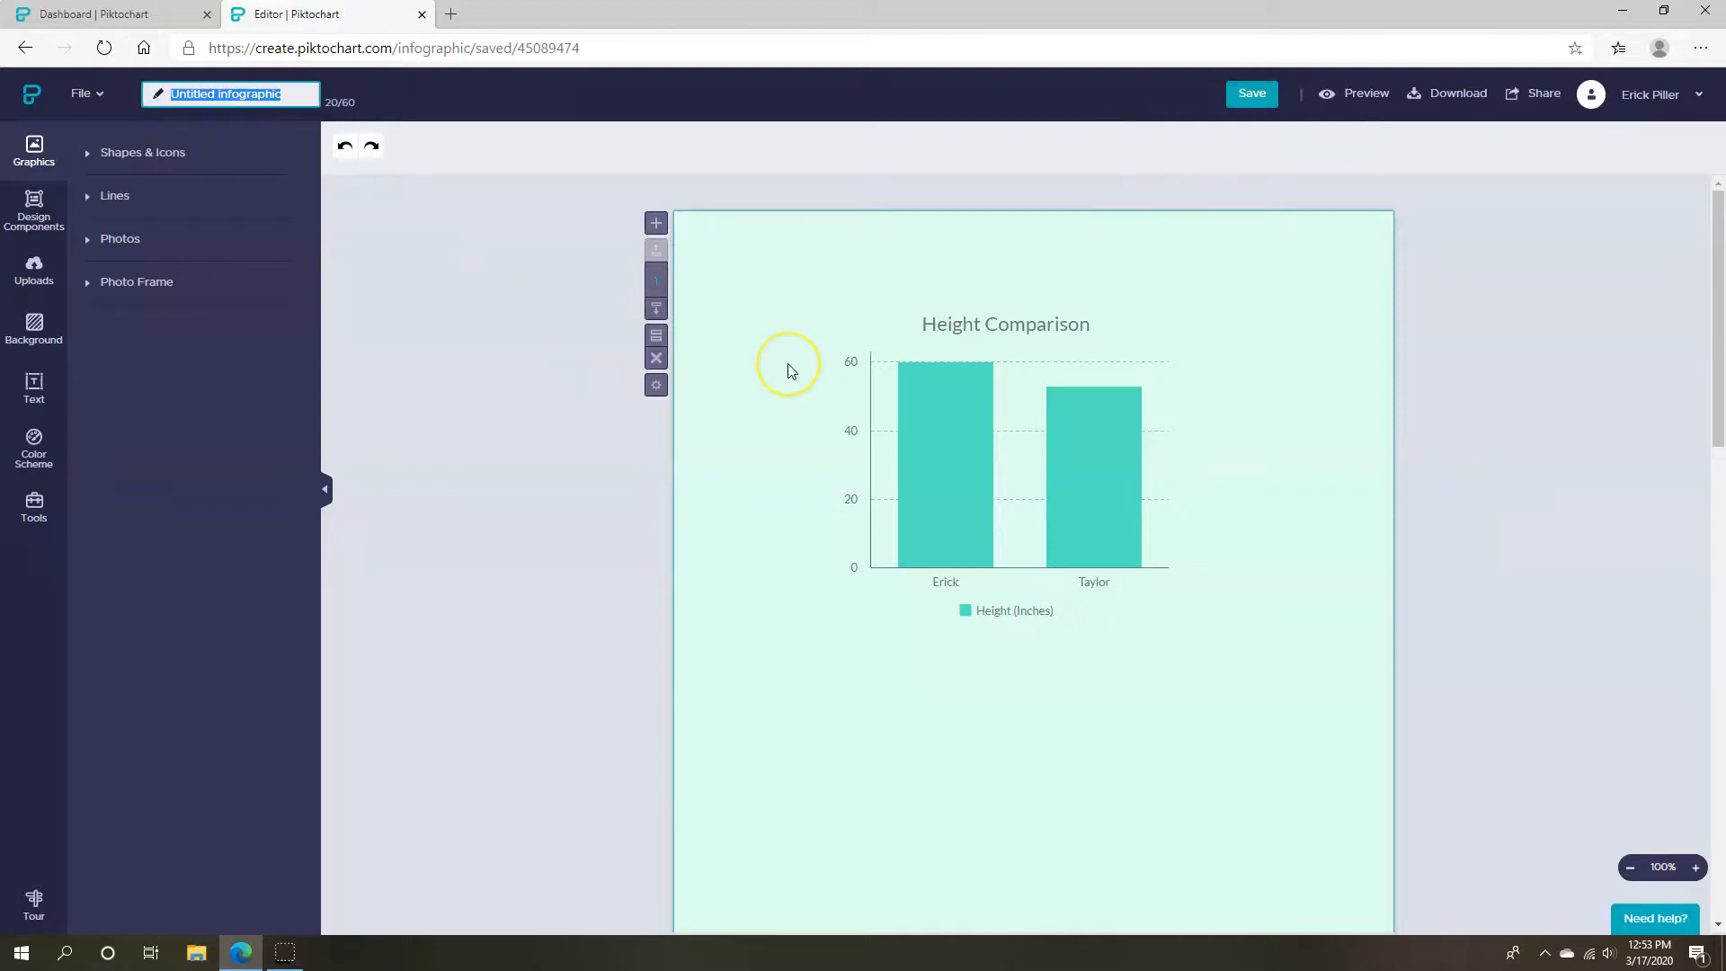
text(Test)
click(512, 465)
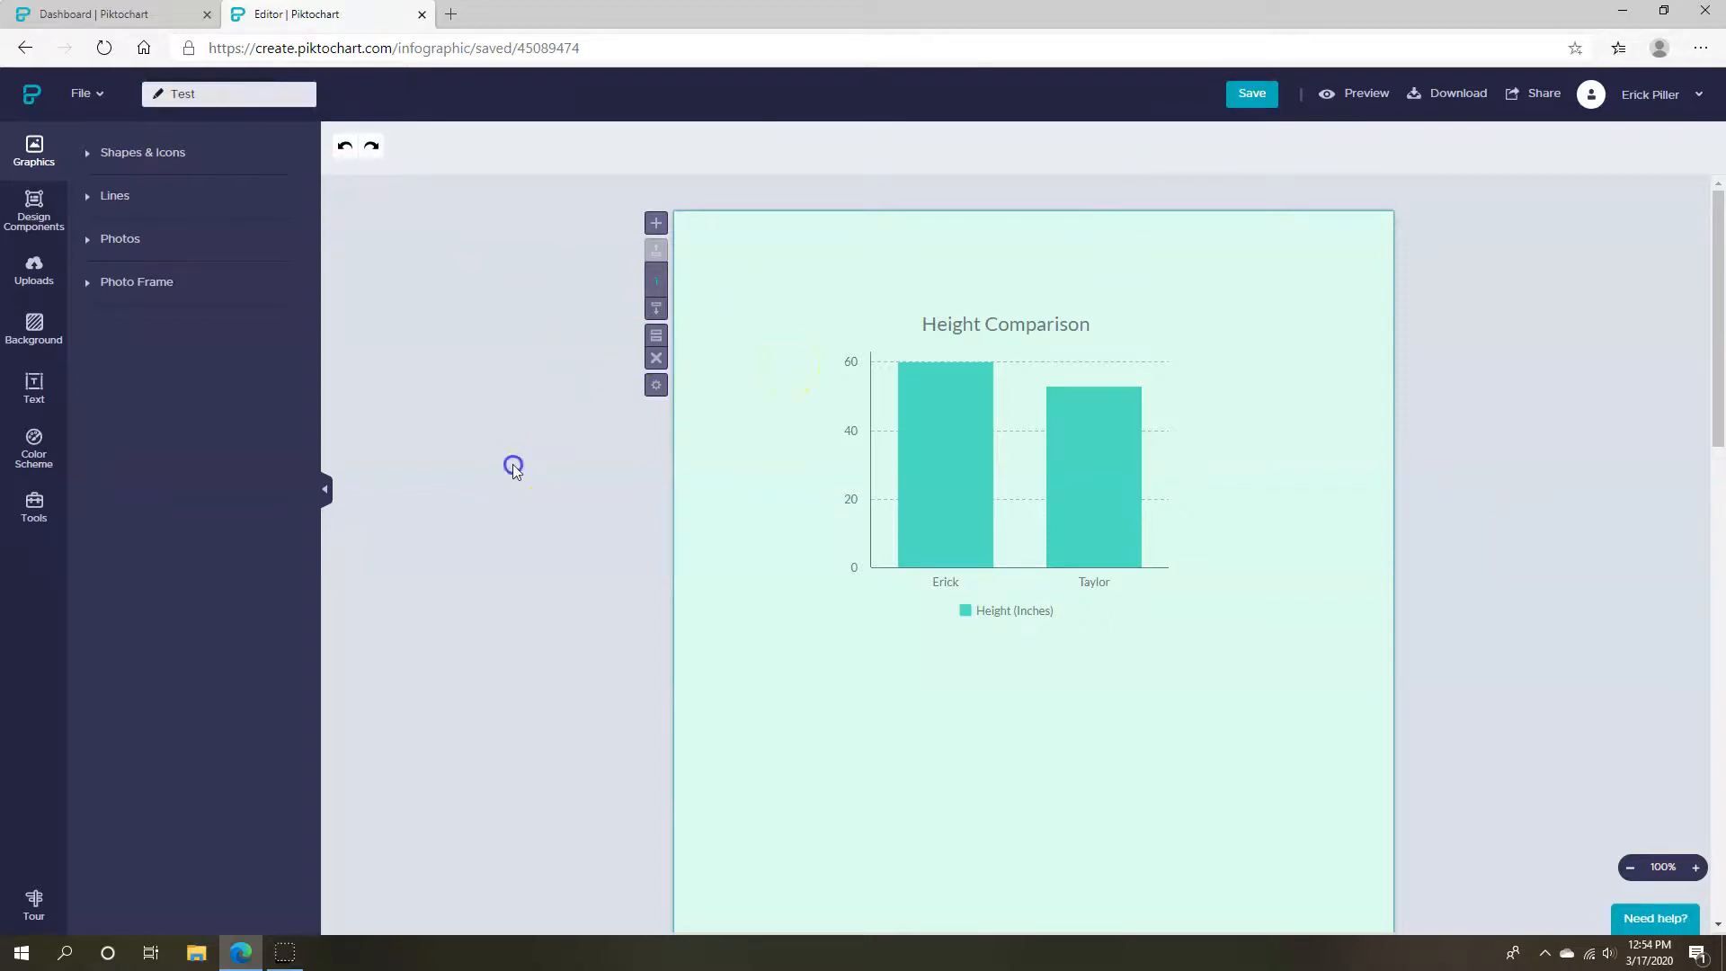
click(1245, 96)
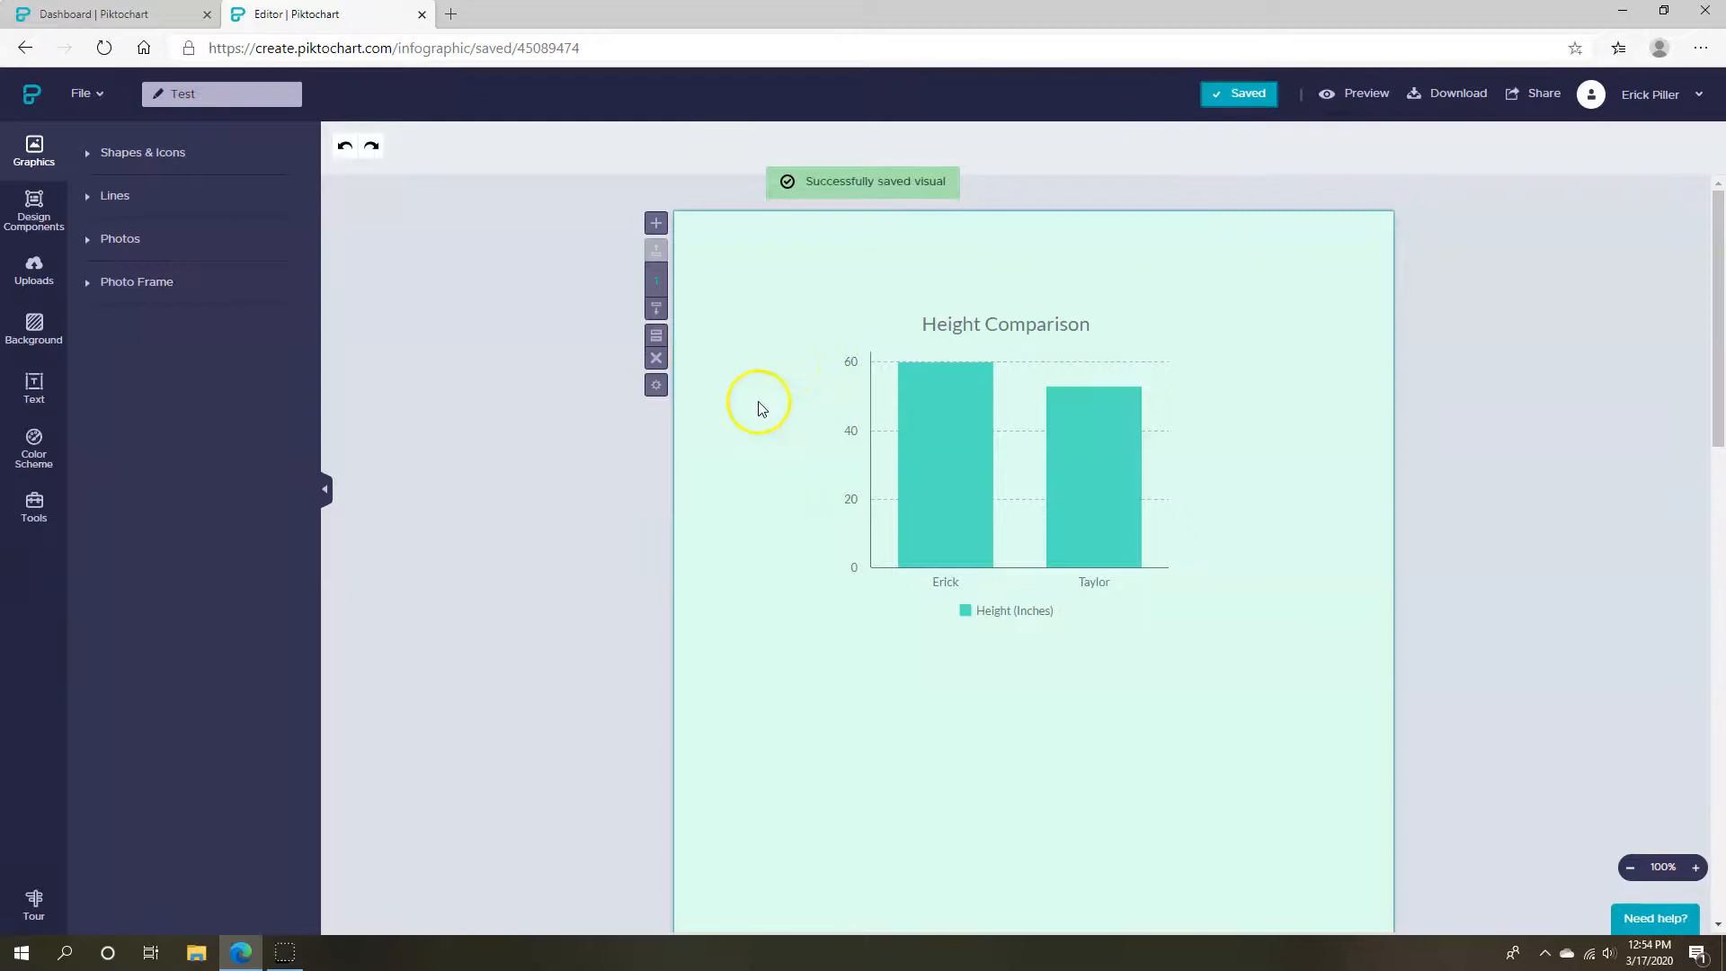
Return to the saved-visuals dashboard and reopen the Test infographic for editing
click(32, 93)
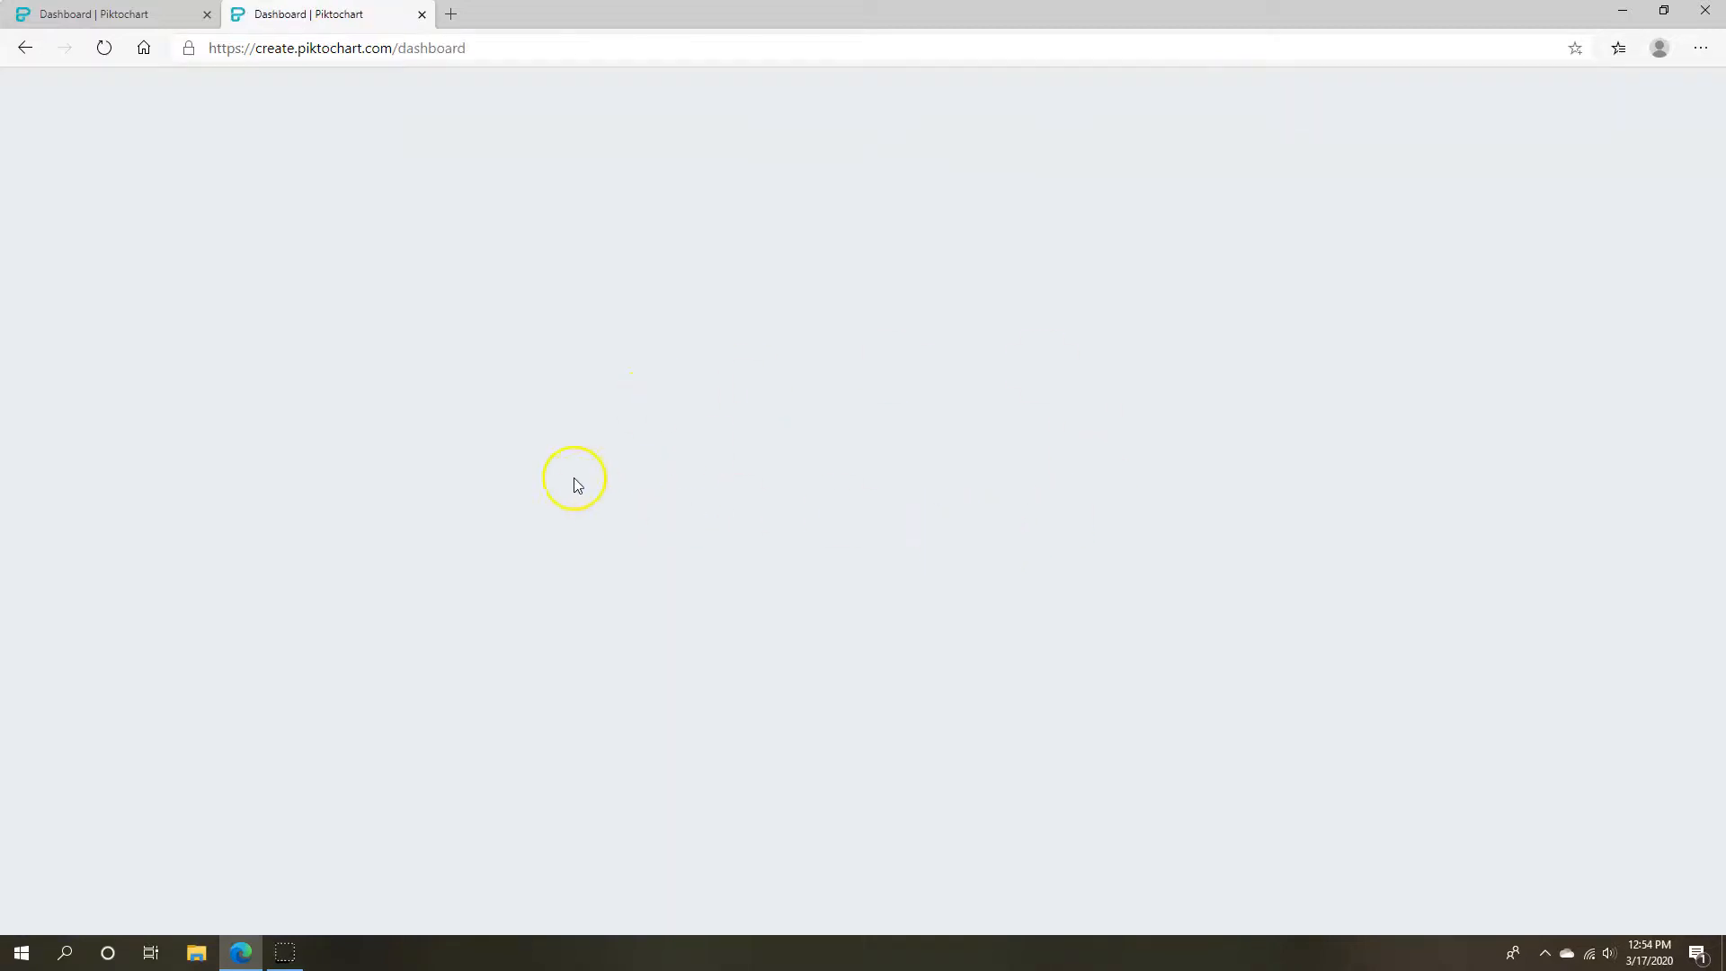
click(207, 14)
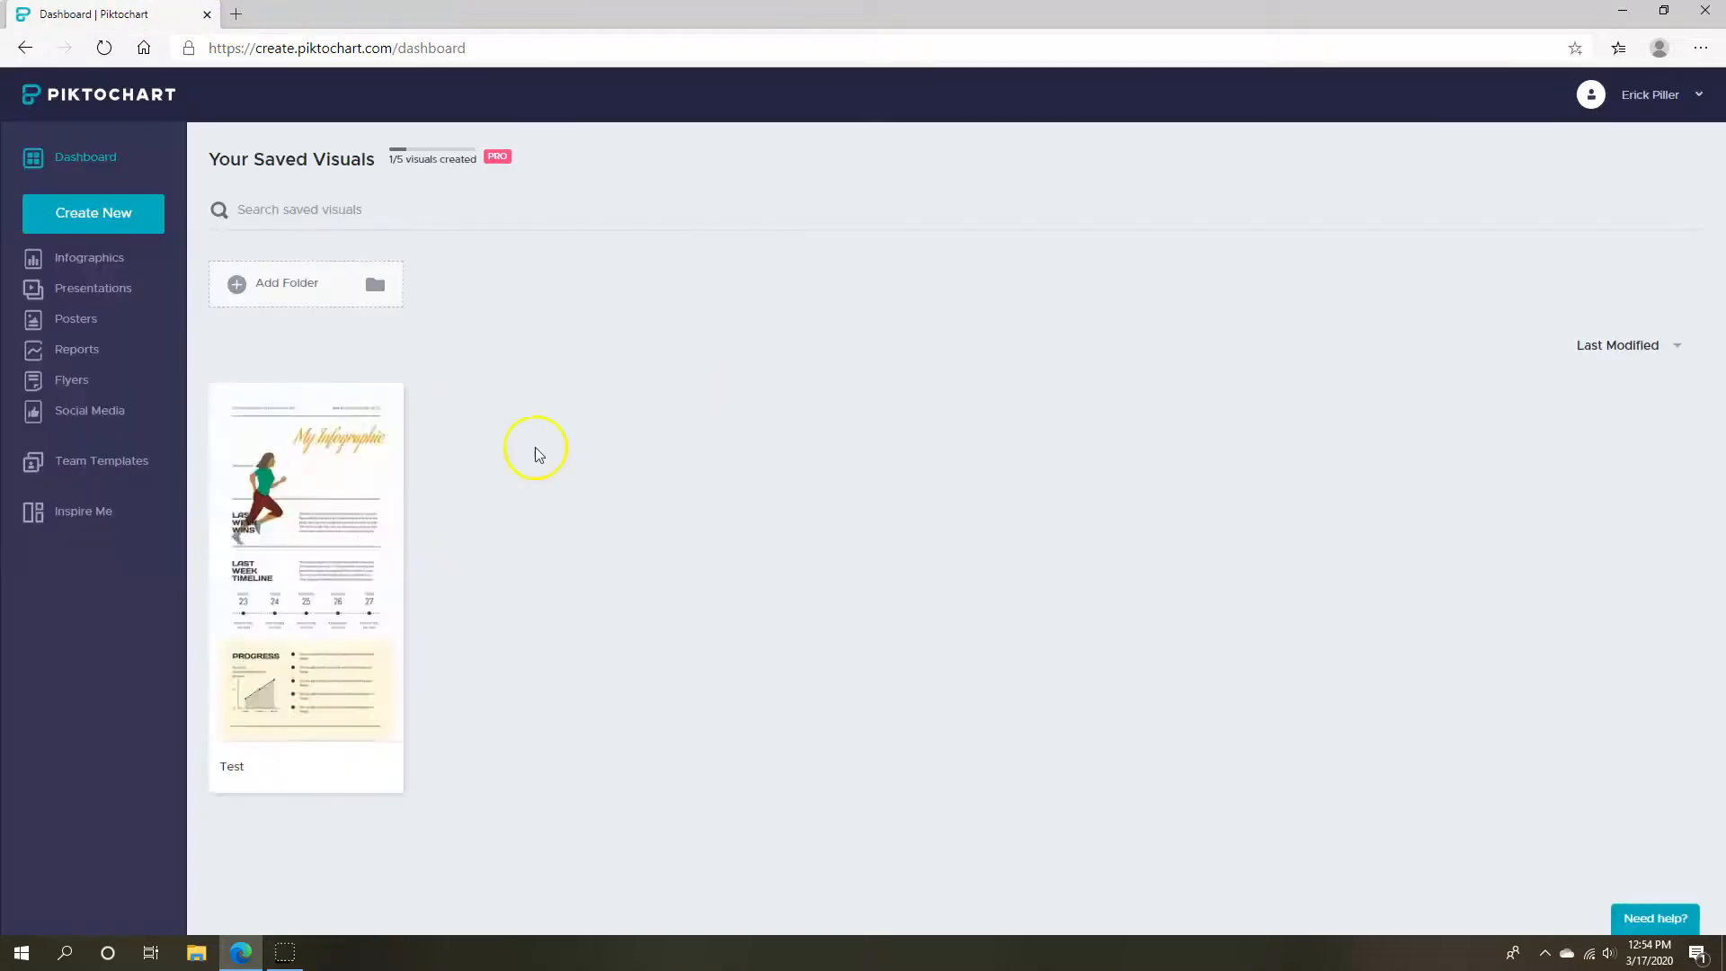
click(304, 549)
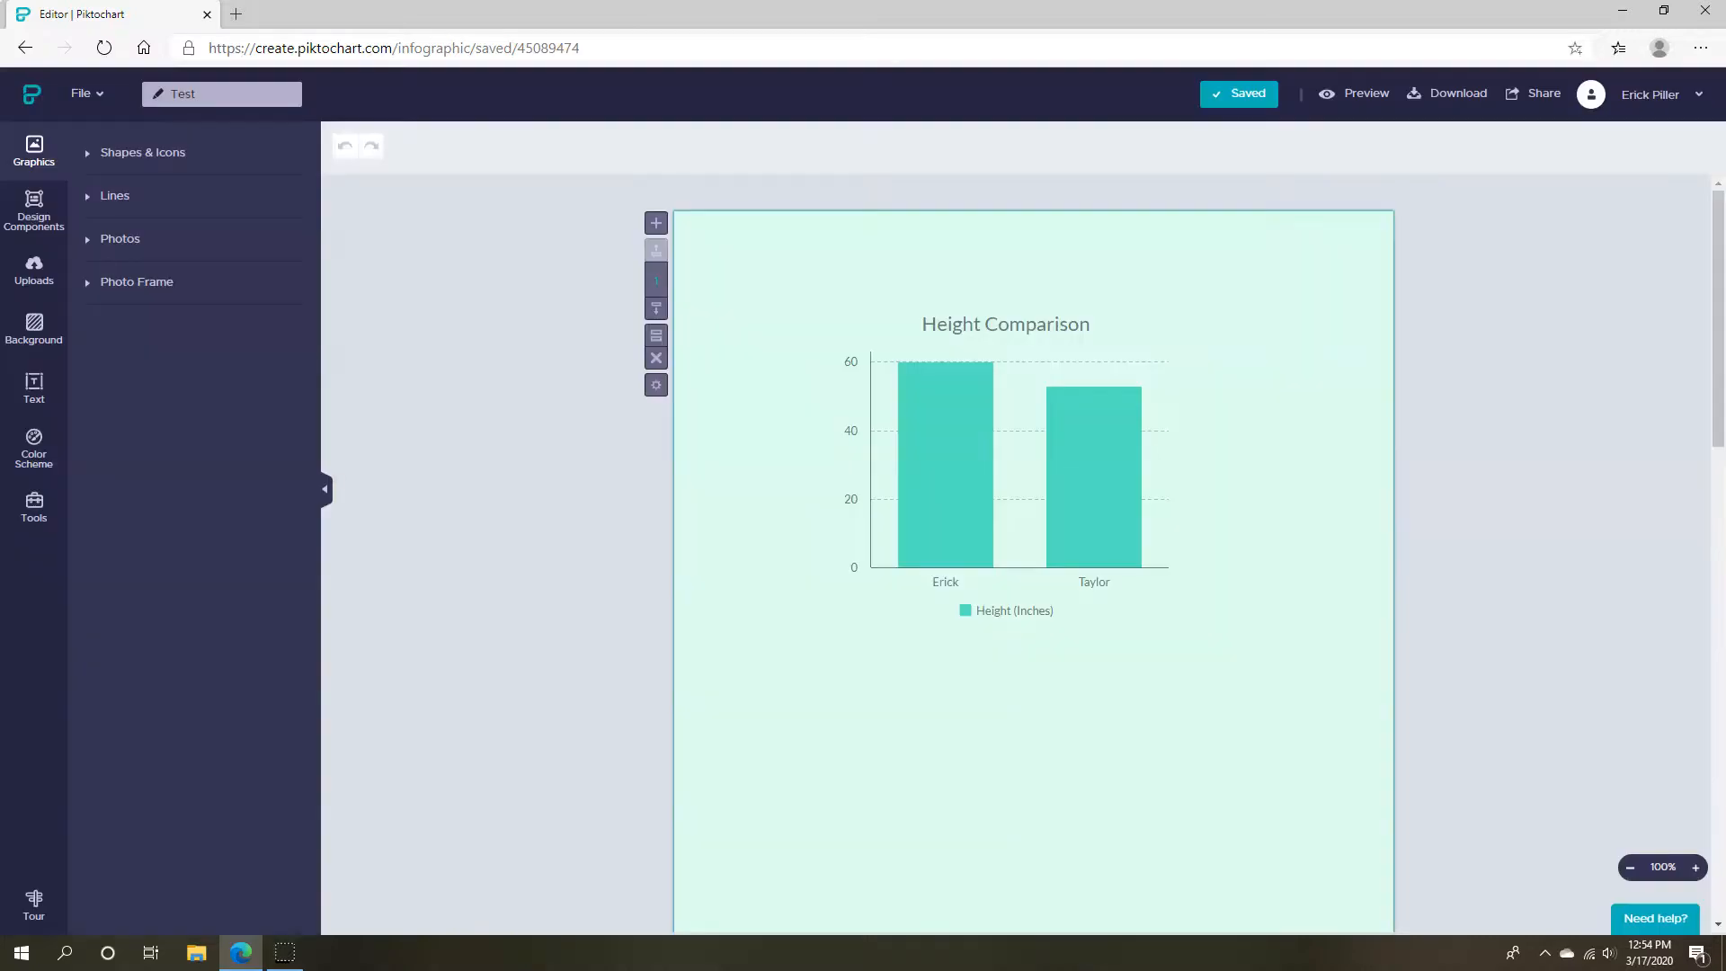
scroll(1561, 458, down, 10)
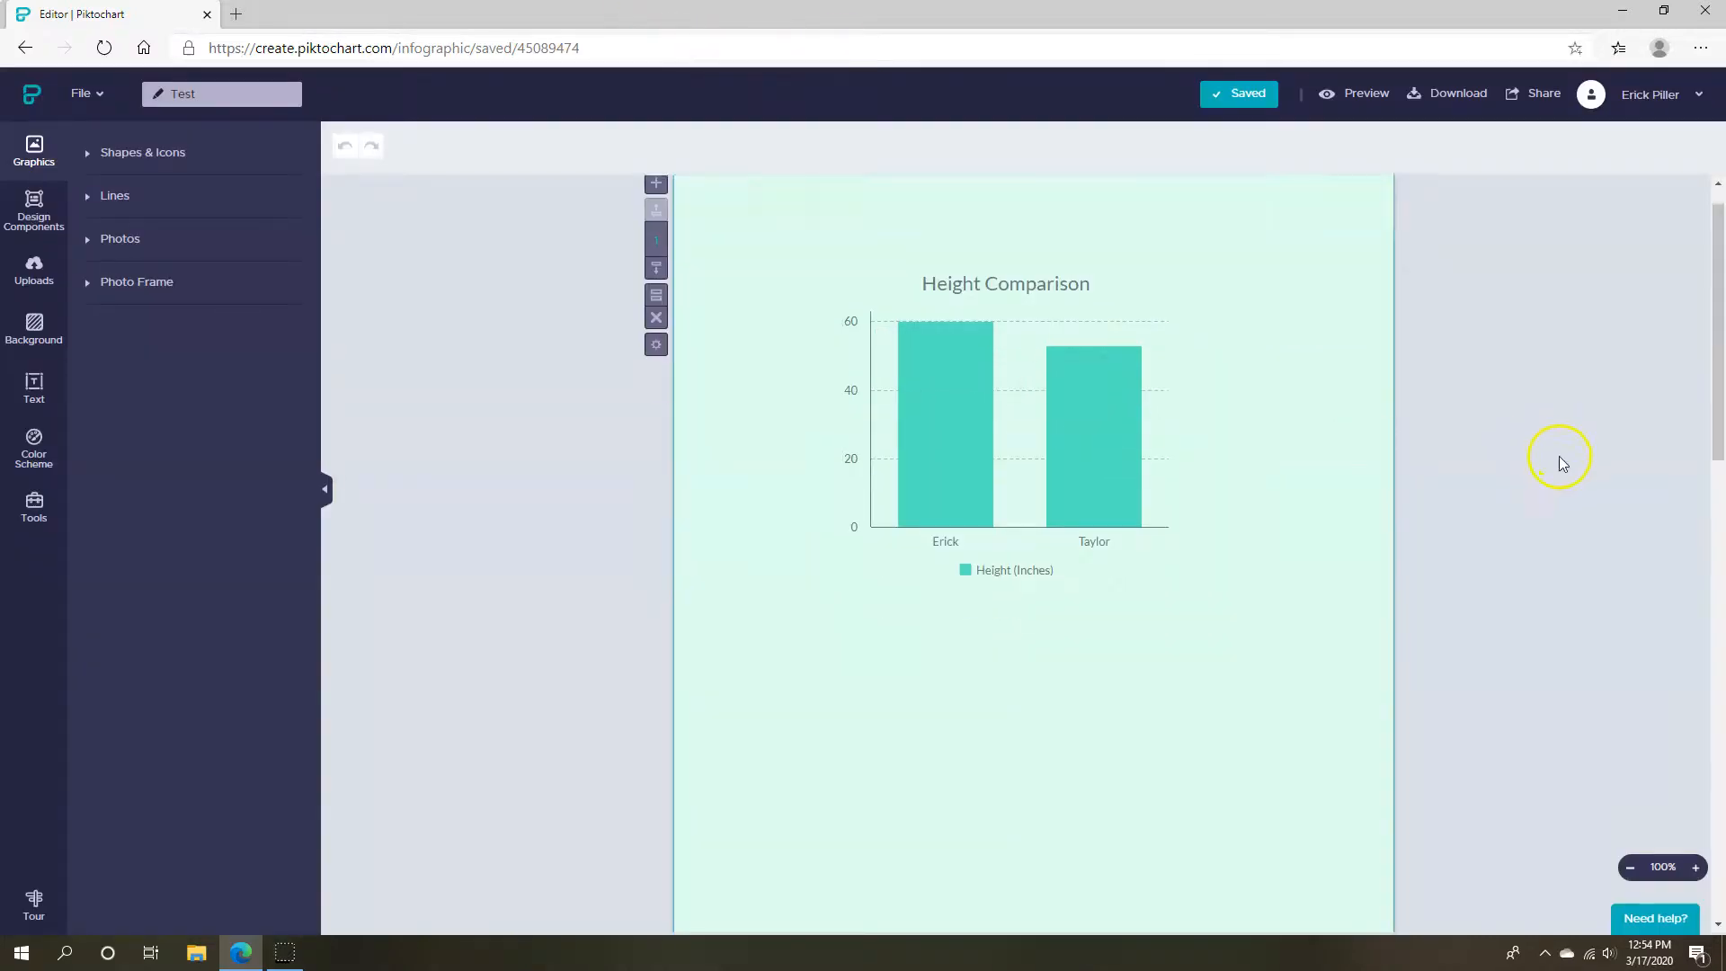
scroll(1573, 474, up, 10)
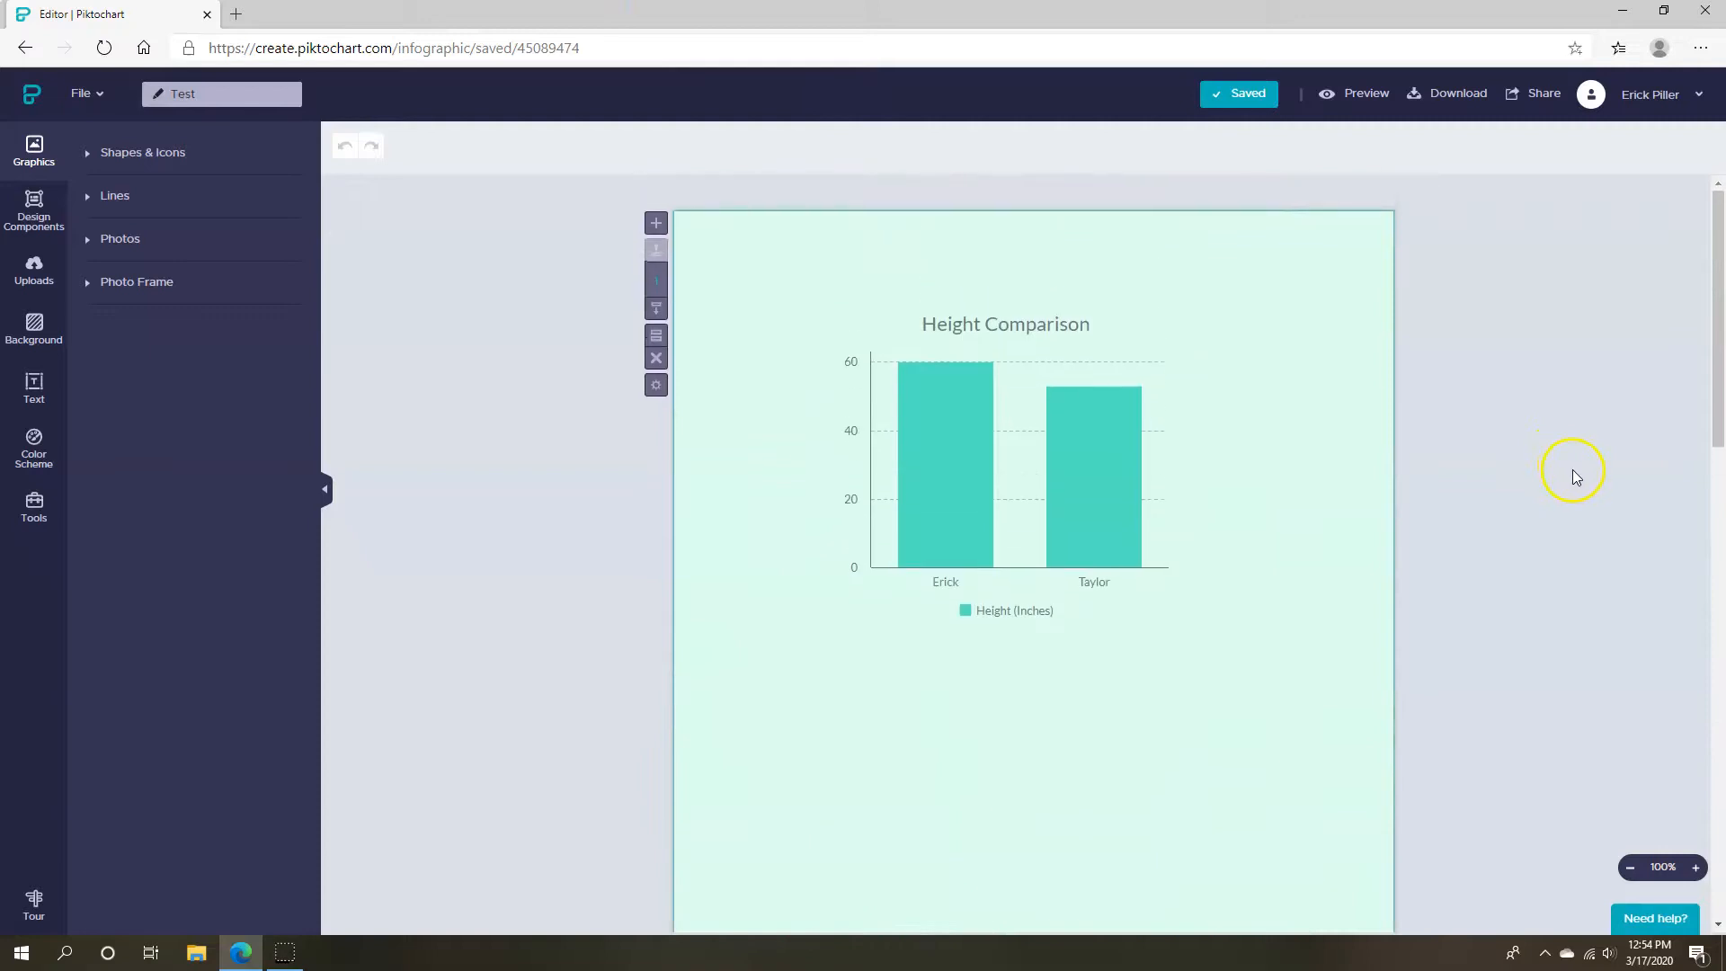
click(1429, 93)
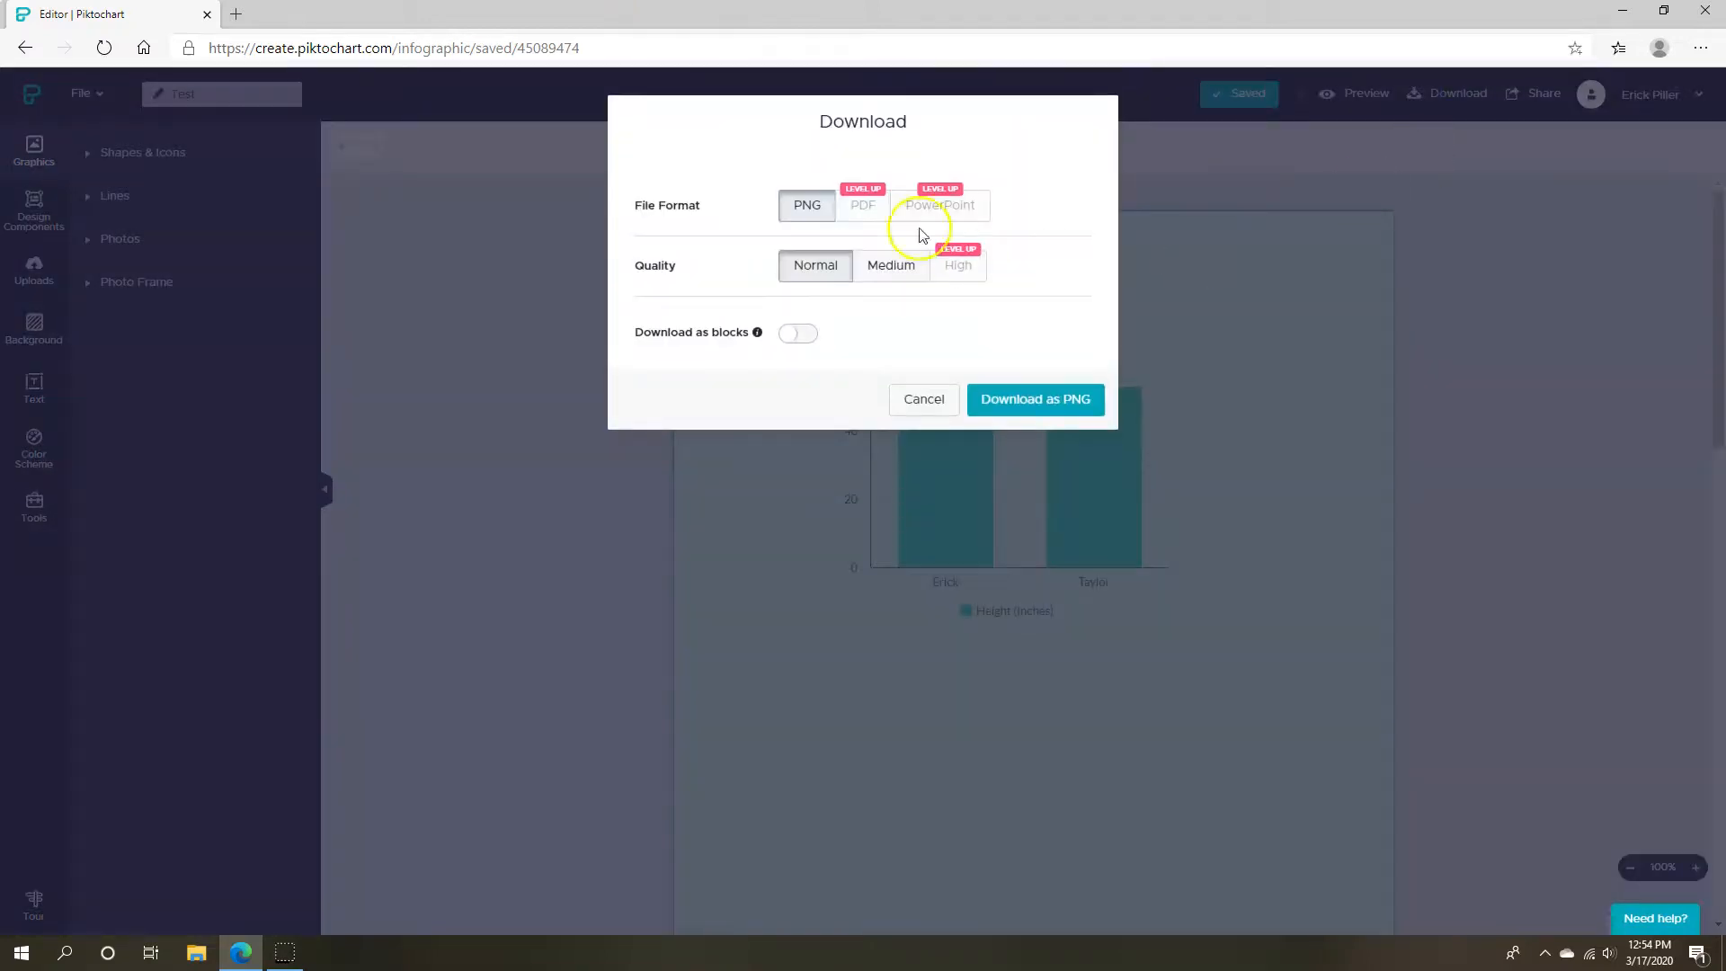
click(1045, 403)
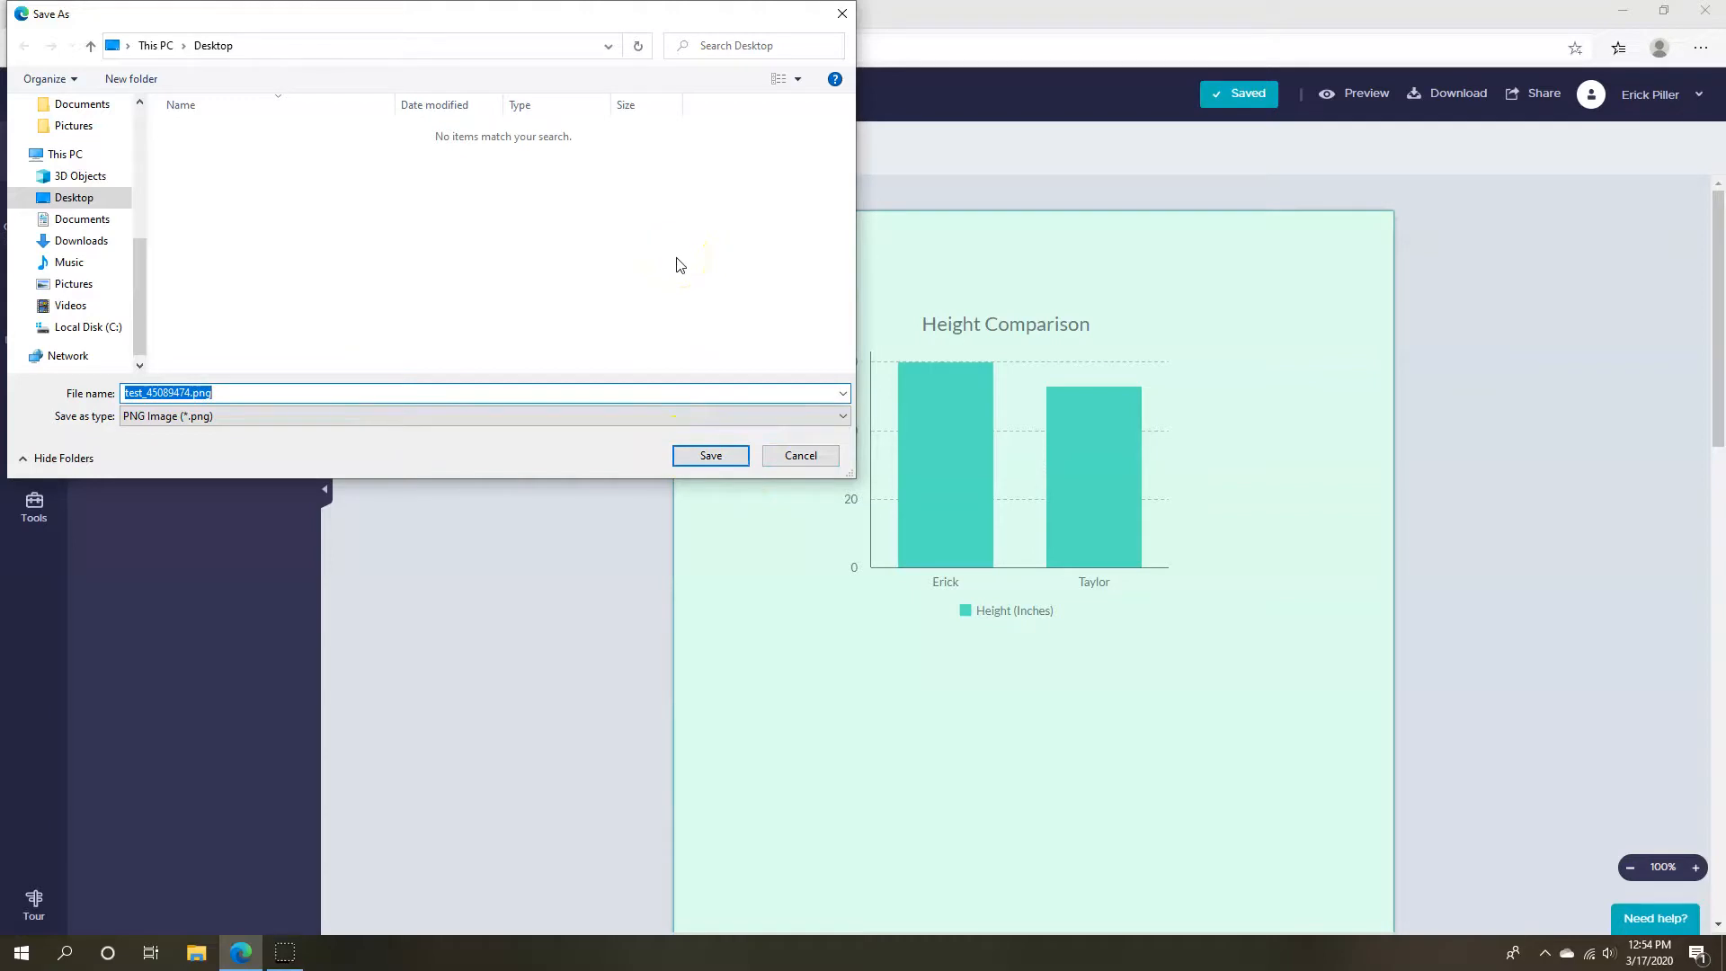
click(796, 456)
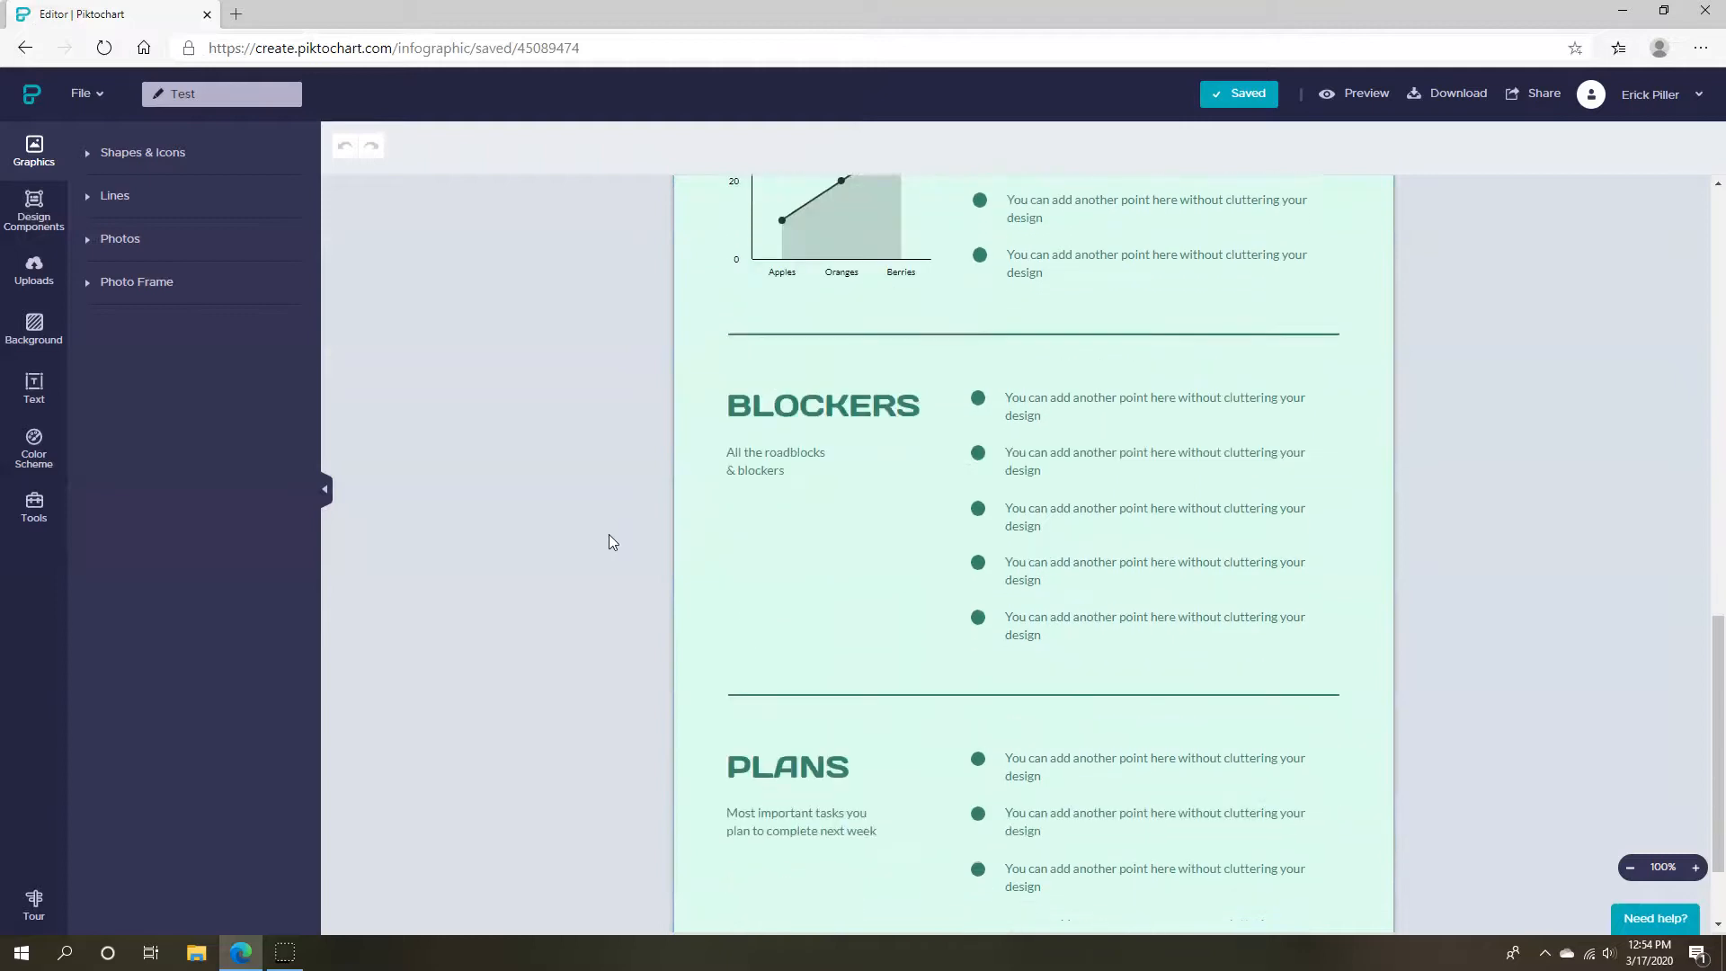
Delete the PROGRESS content group and remove the top block, leaving a blank mint section
scroll(608, 534, down, 5)
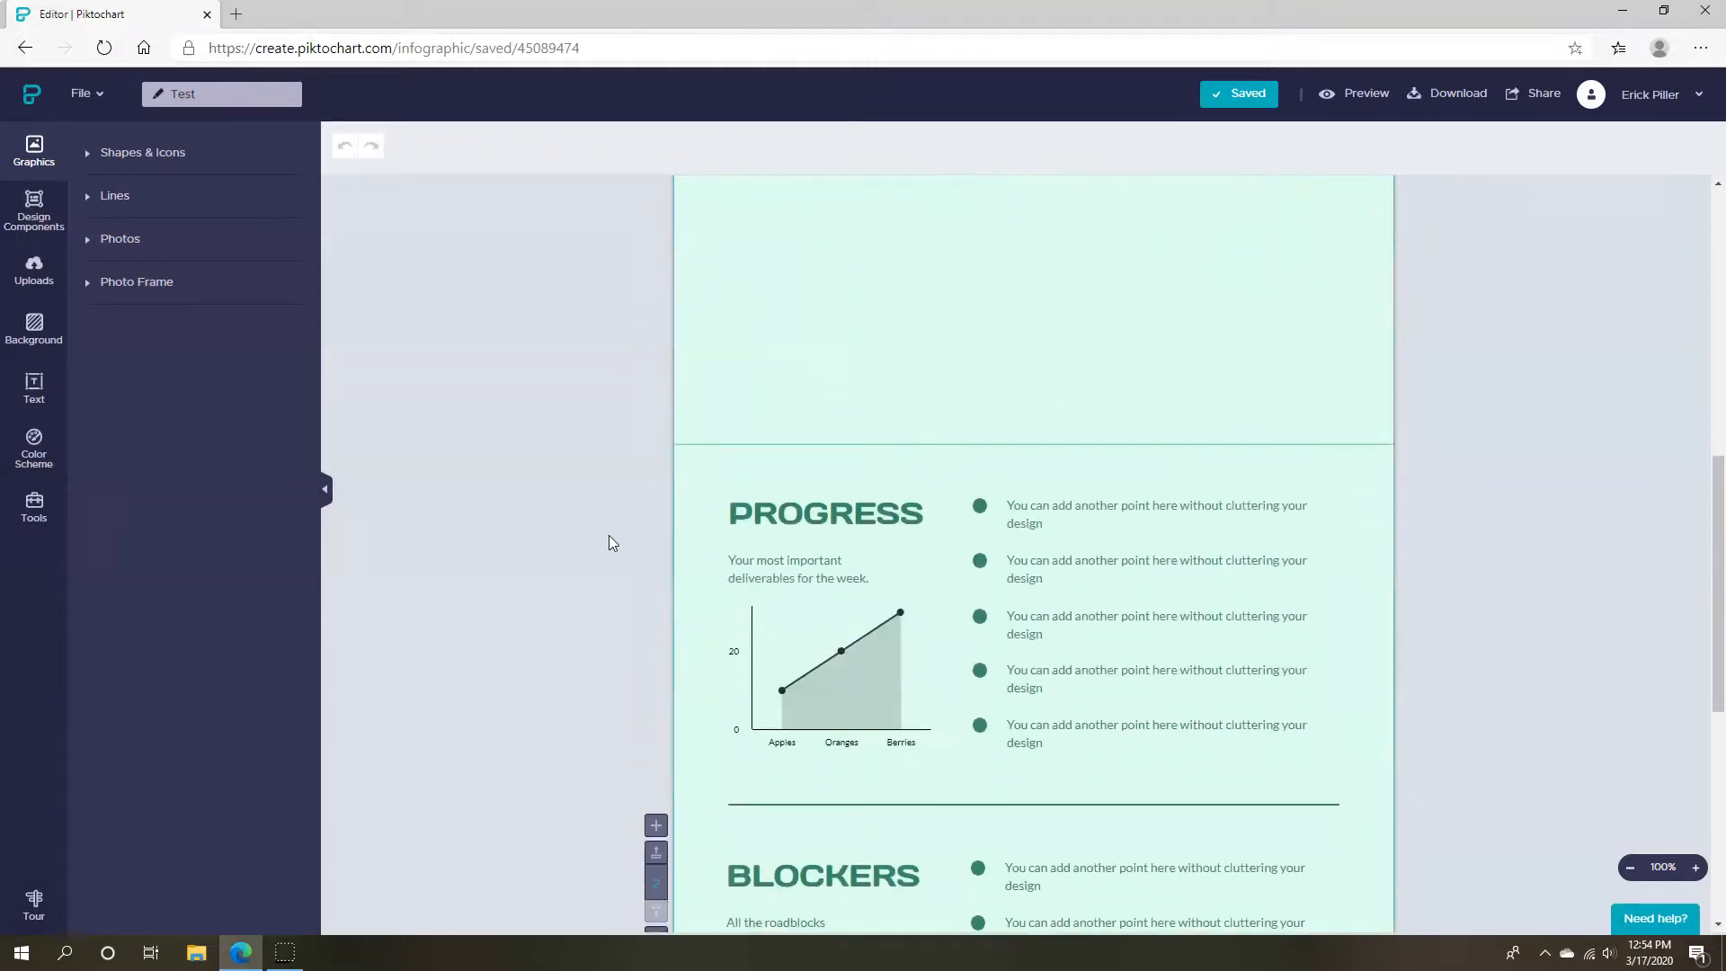
click(1025, 438)
click(1089, 452)
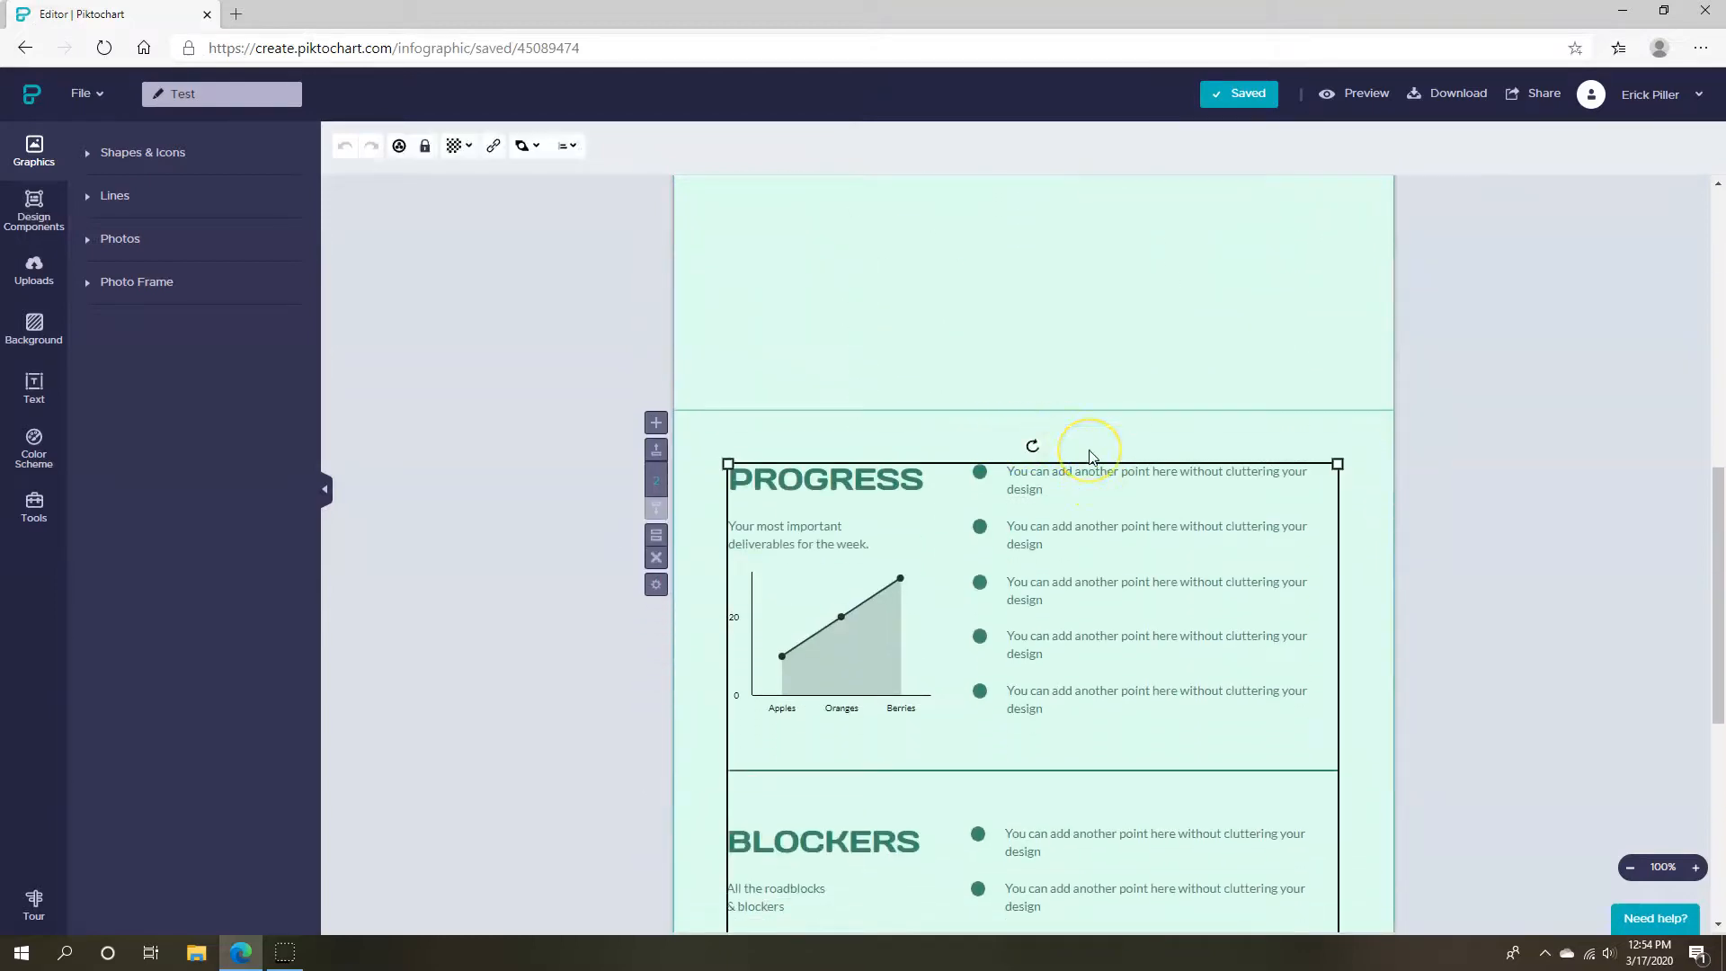
key(Delete)
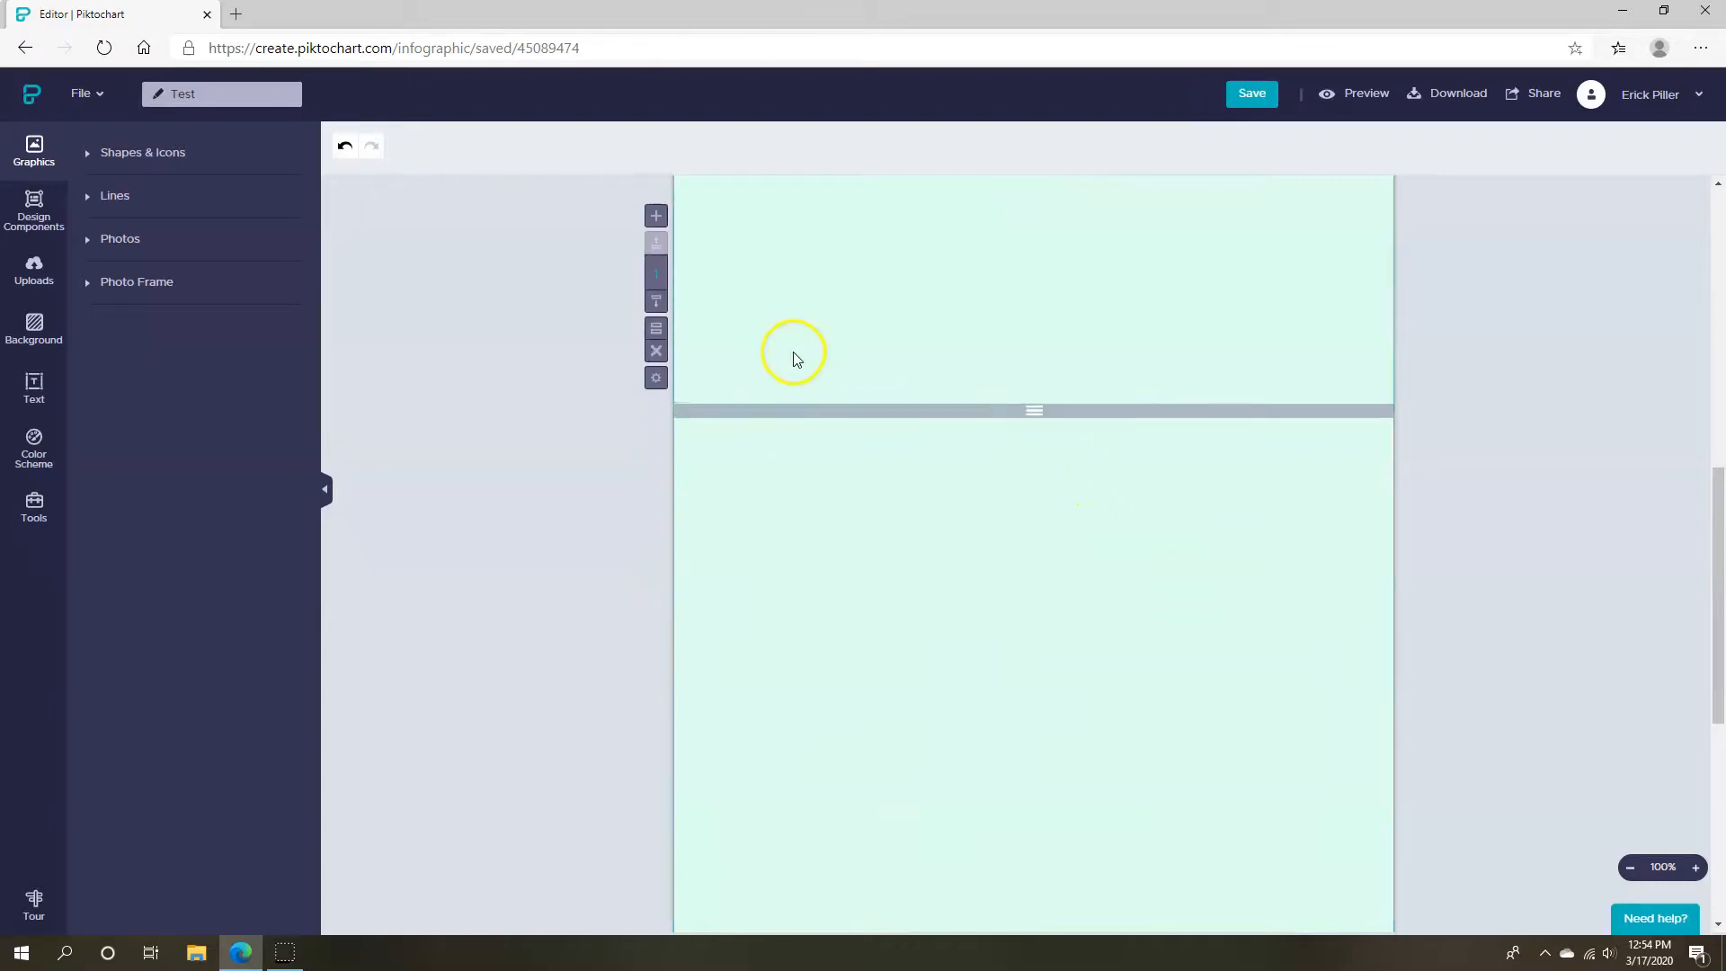
click(656, 351)
scroll(855, 585, down, 3)
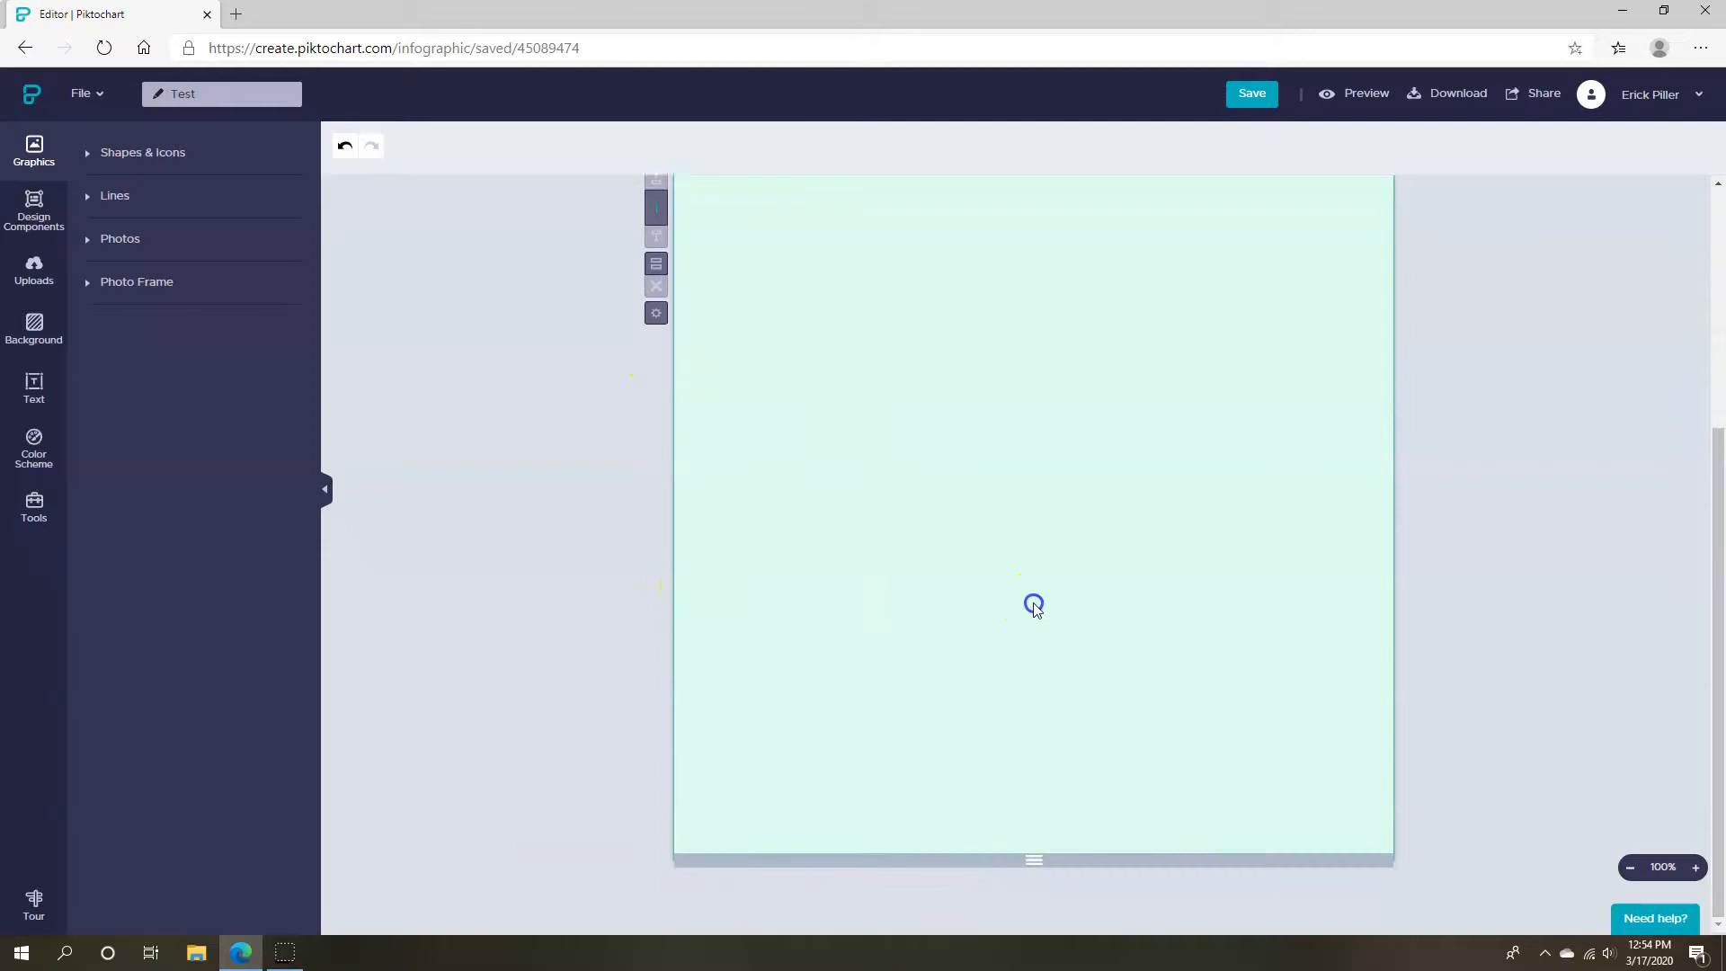
scroll(638, 616, up, 3)
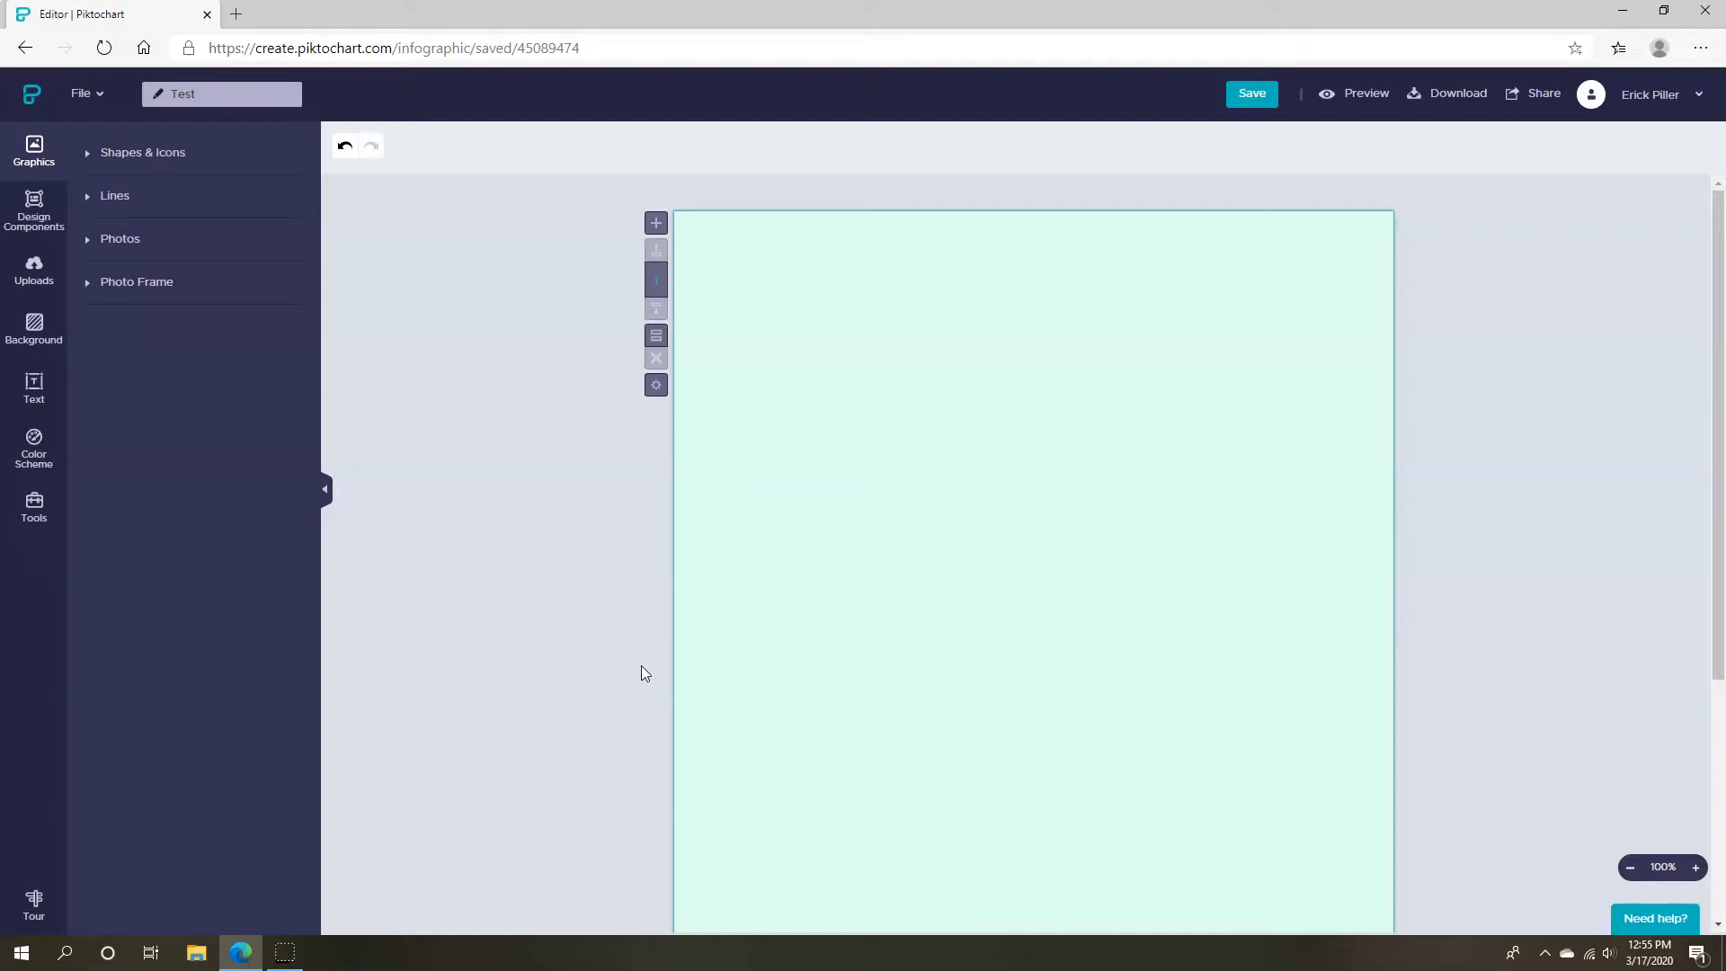
Drag the mint block's bottom edge to make the page 1532 px tall
scroll(621, 675, down, 5)
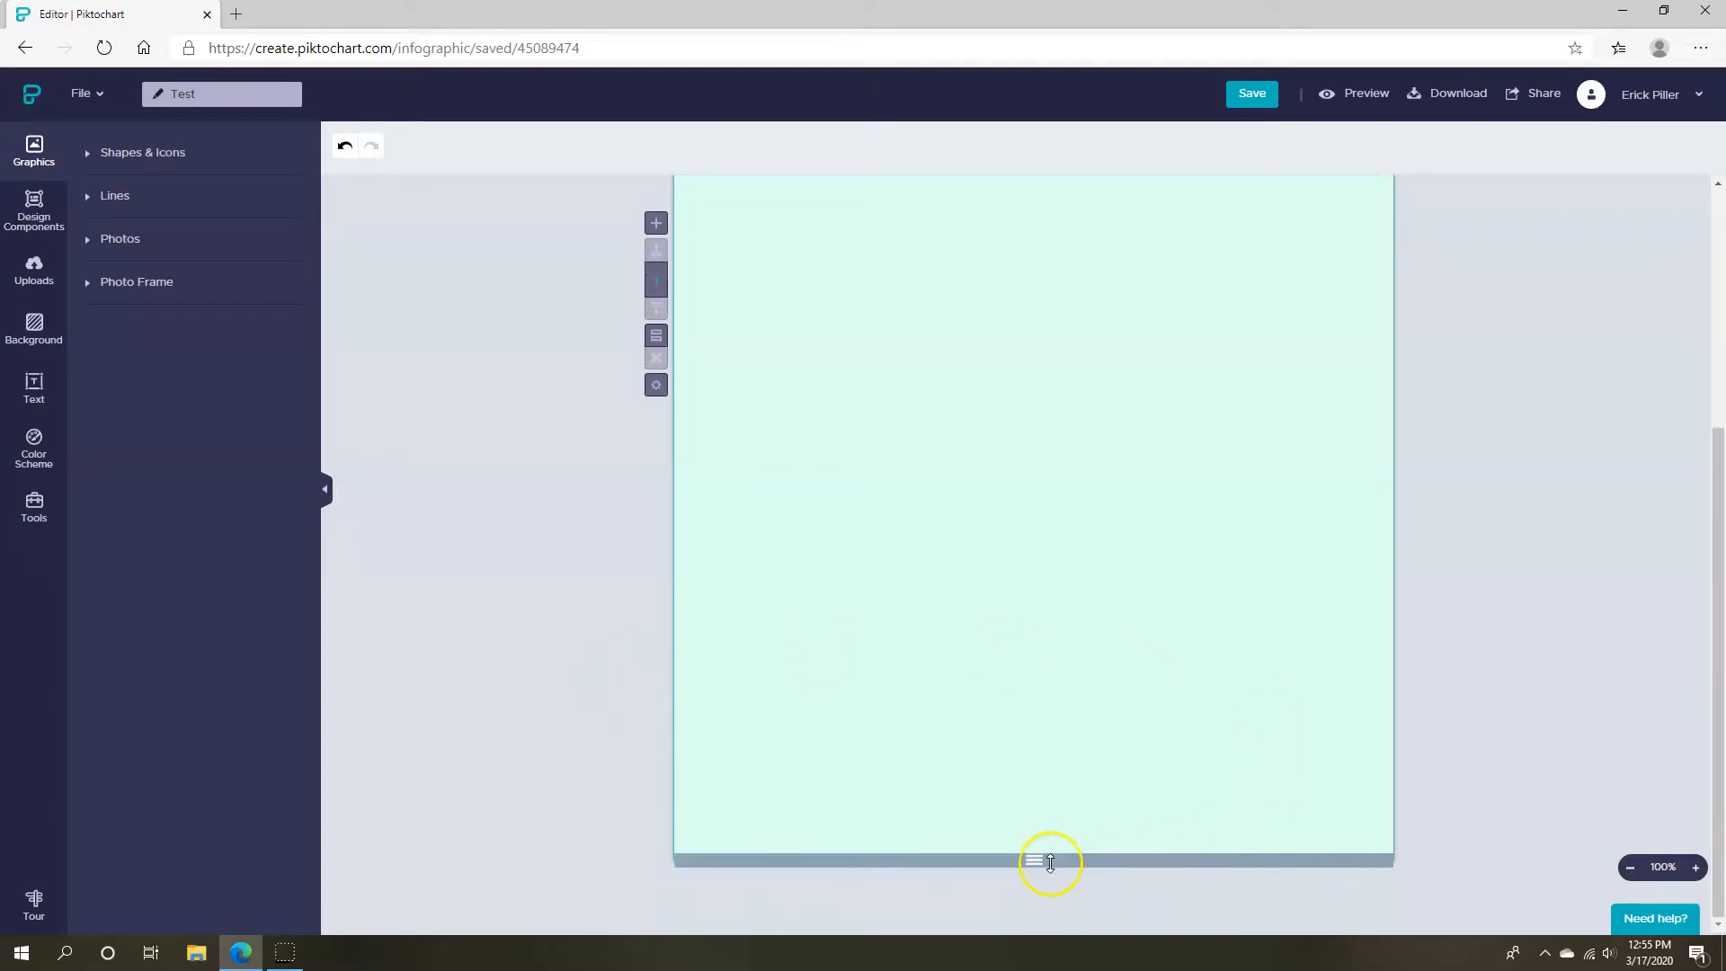
mouse_move(1047, 863)
mouse_down()
mouse_move(1034, 939)
mouse_move(1055, 964)
mouse_move(1034, 860)
mouse_up()
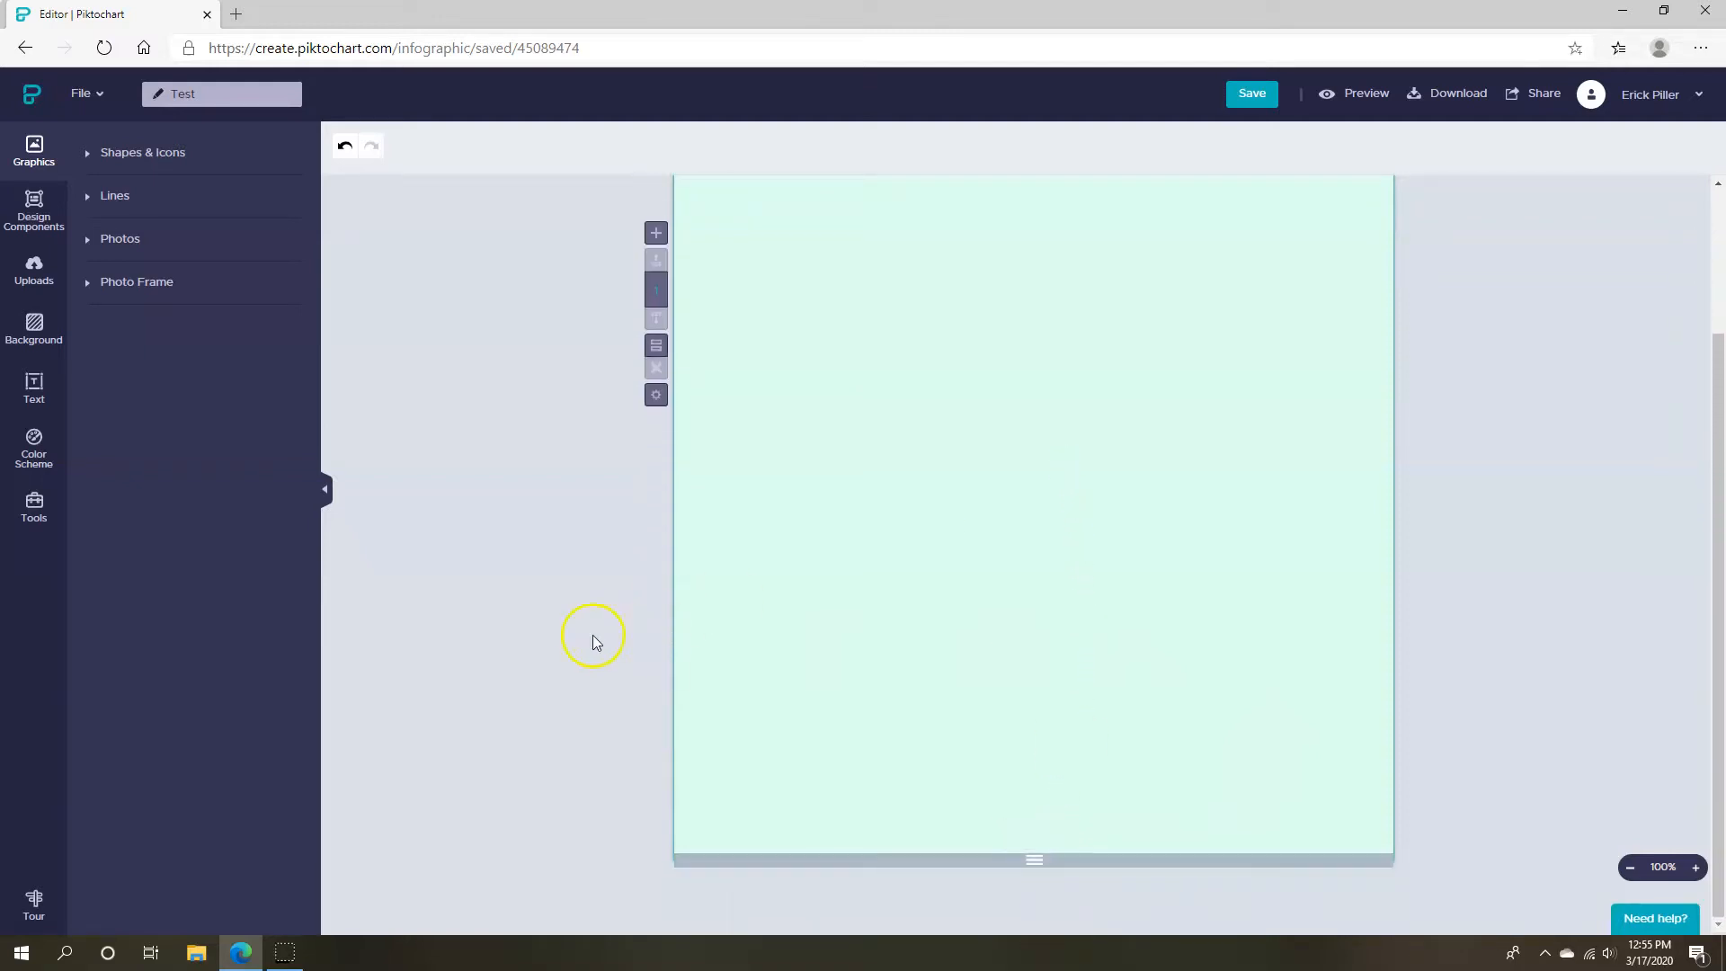
scroll(590, 645, up, 2)
scroll(1052, 840, down, 2)
Shrink the page to a thin strip, then settle its height at 496 px
drag(1044, 852, 1075, 932)
drag(1213, 864, 1025, 934)
scroll(520, 638, down, 2)
scroll(608, 642, up, 3)
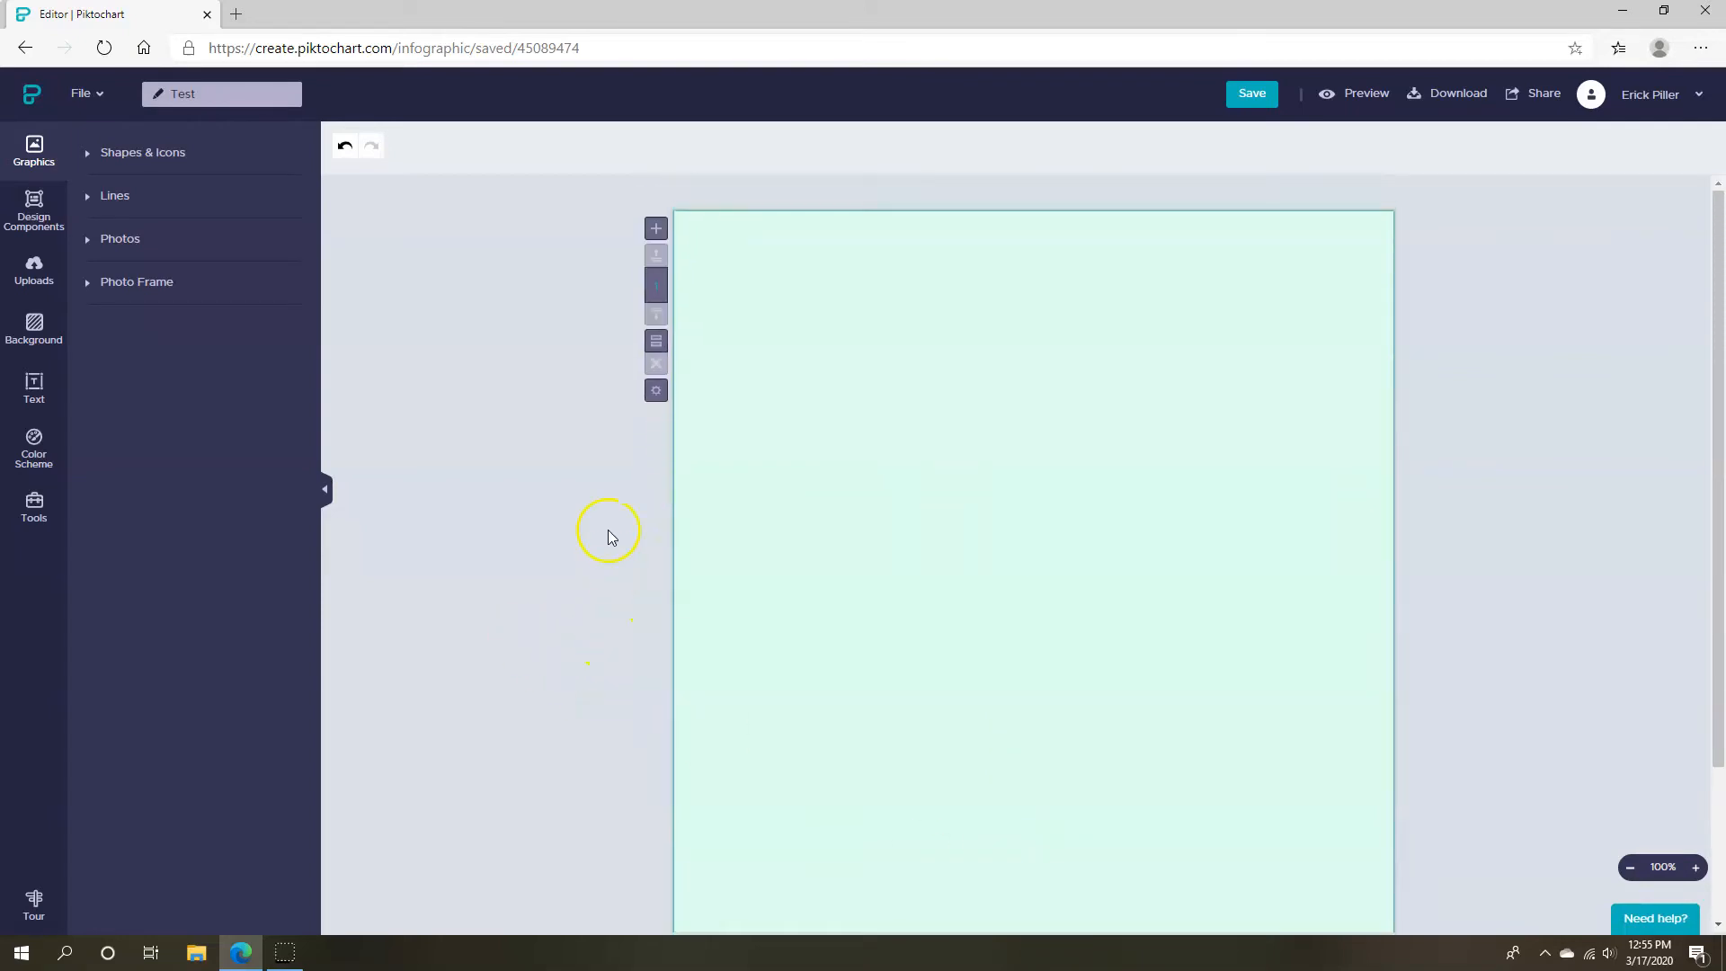
scroll(610, 536, down, 2)
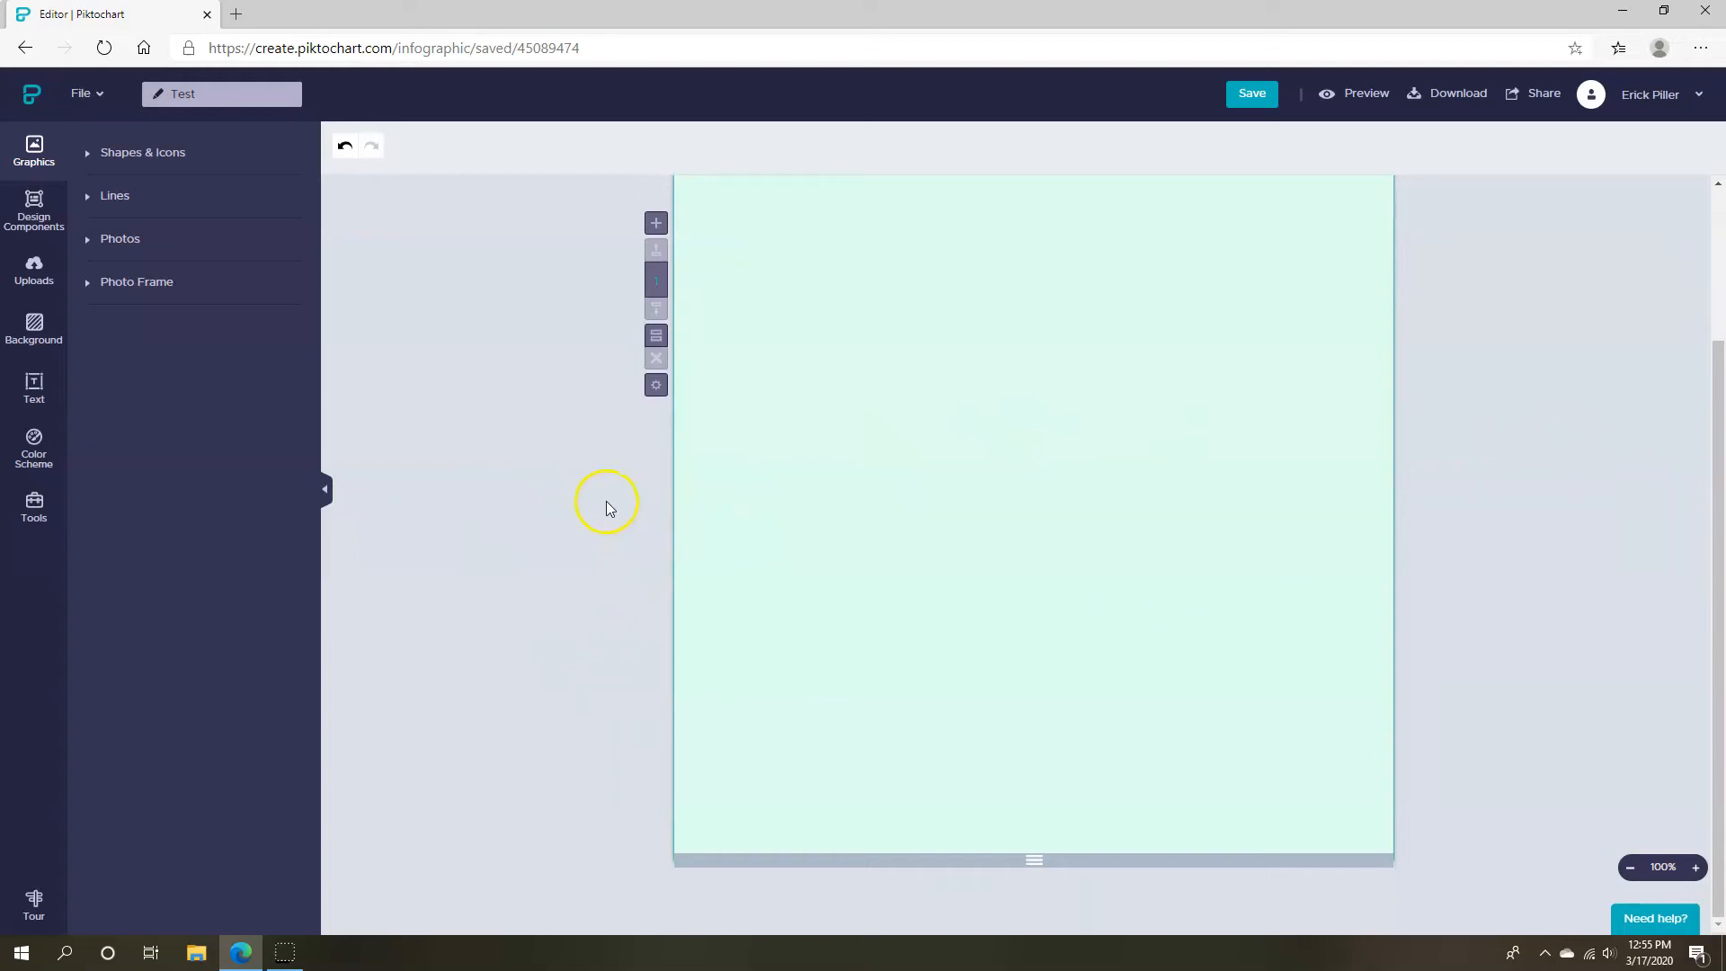
scroll(994, 493, up, 3)
Review the resized page, then open the download options and cancel without downloading
scroll(994, 492, down, 2)
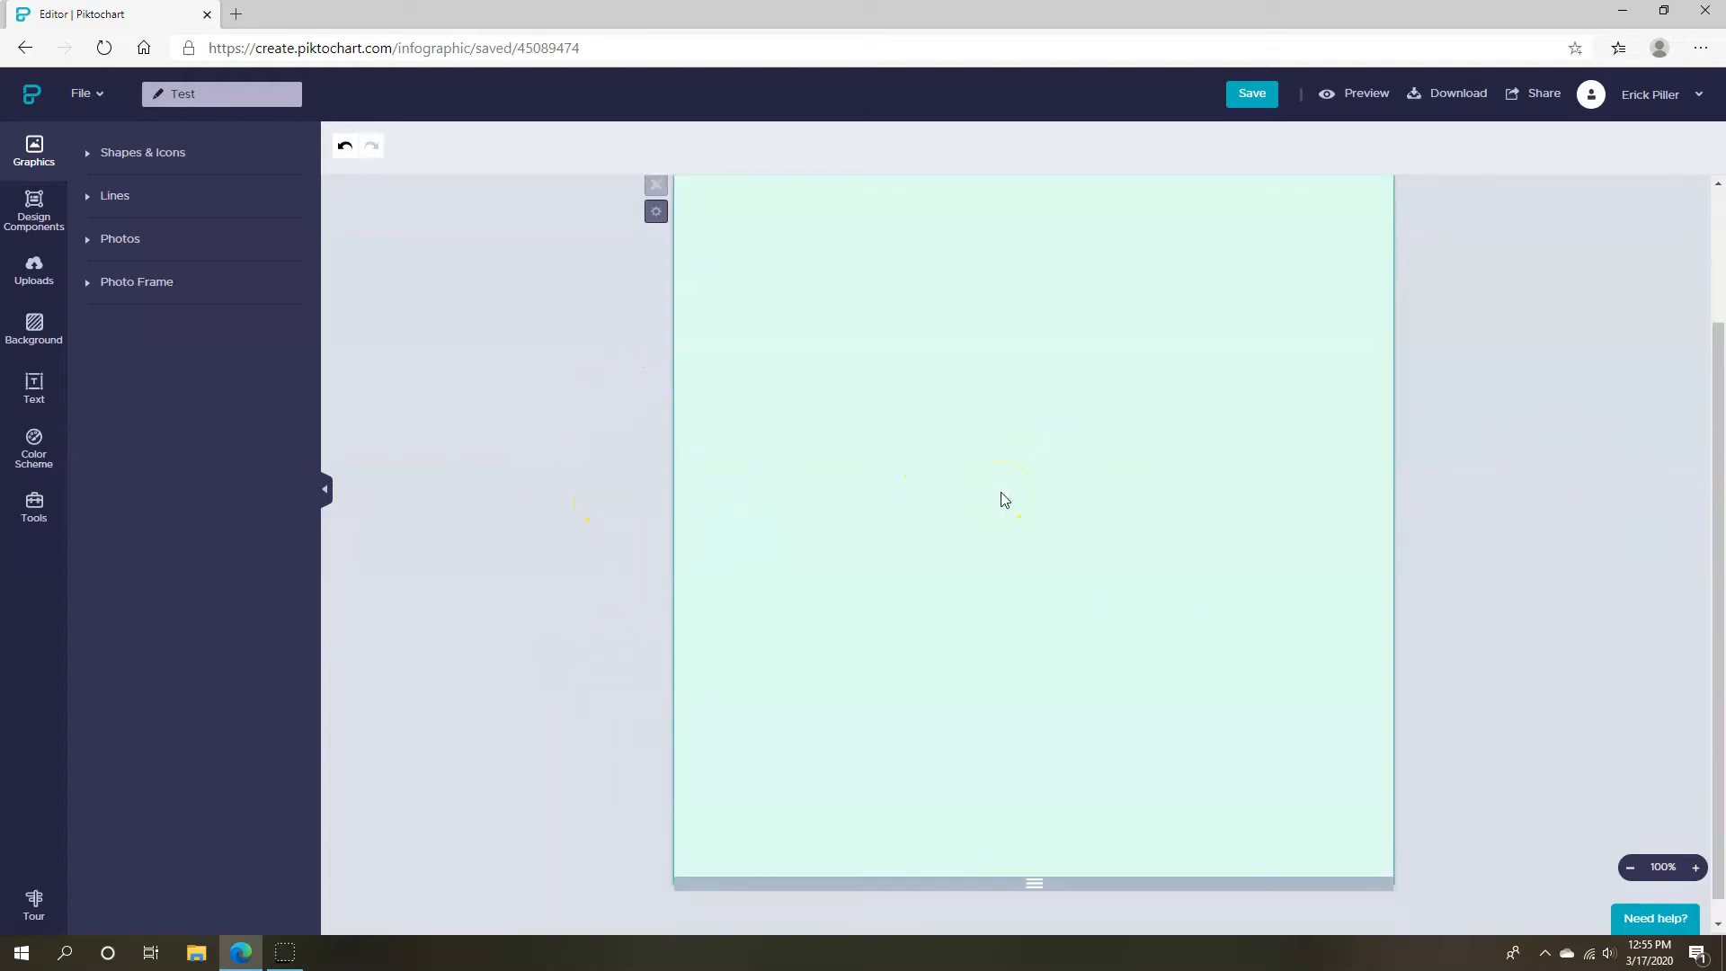
scroll(510, 458, up, 3)
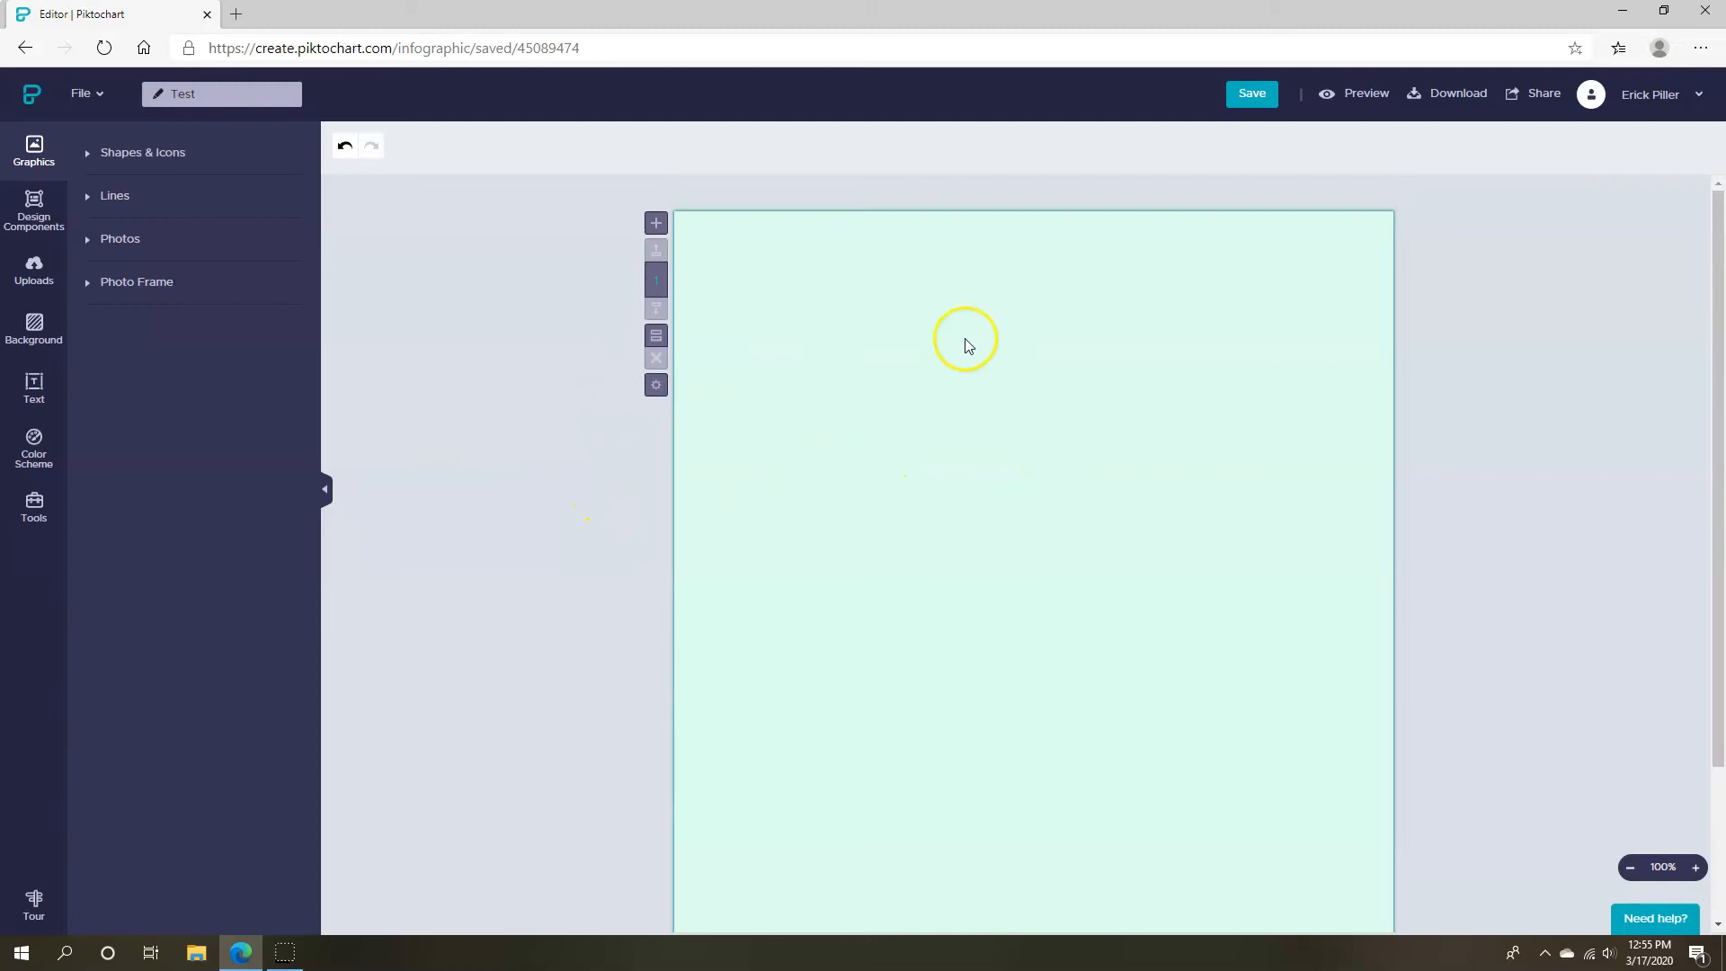
click(1454, 93)
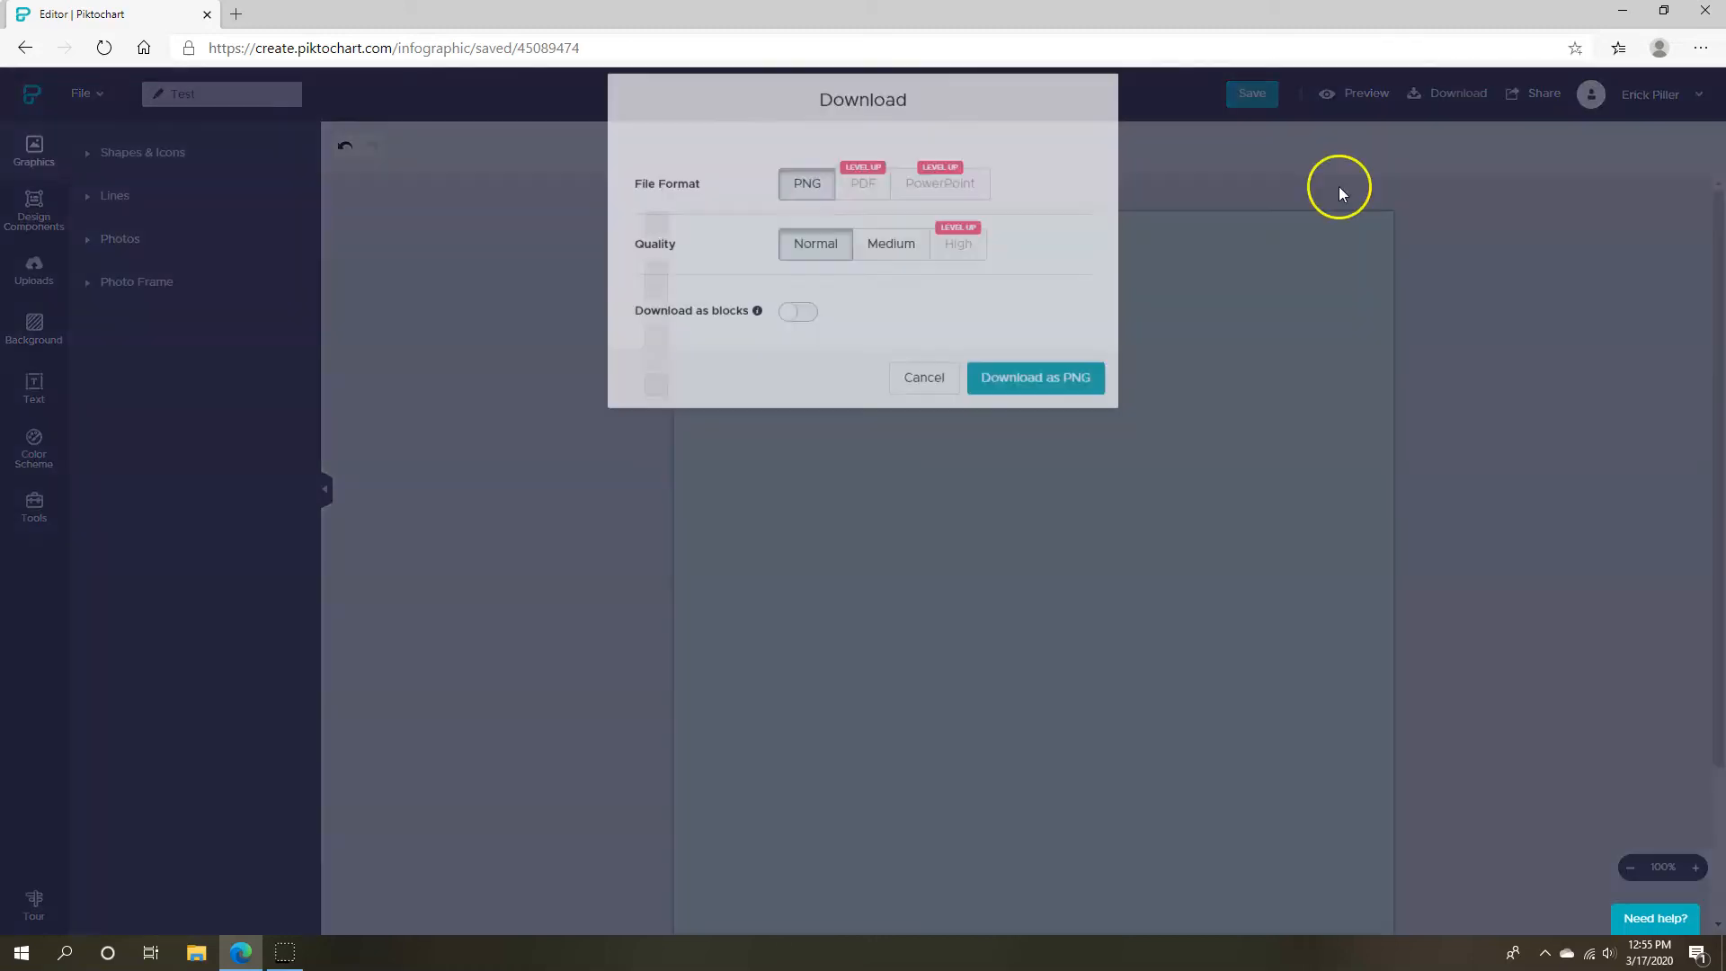
click(924, 396)
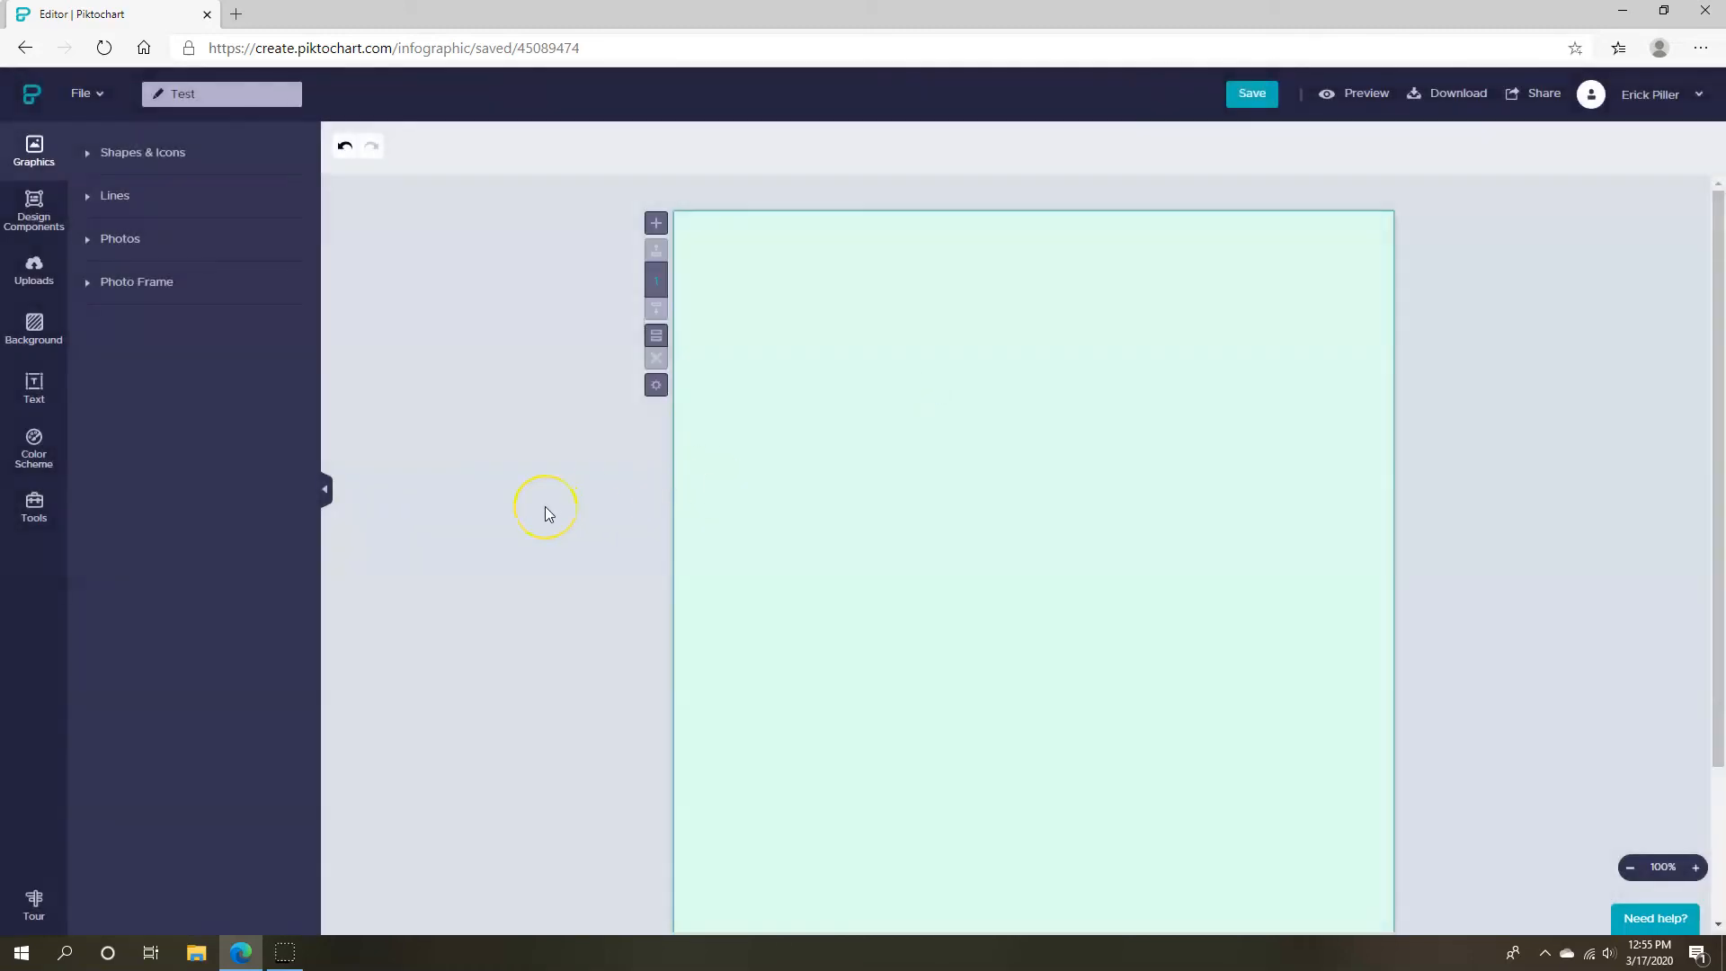